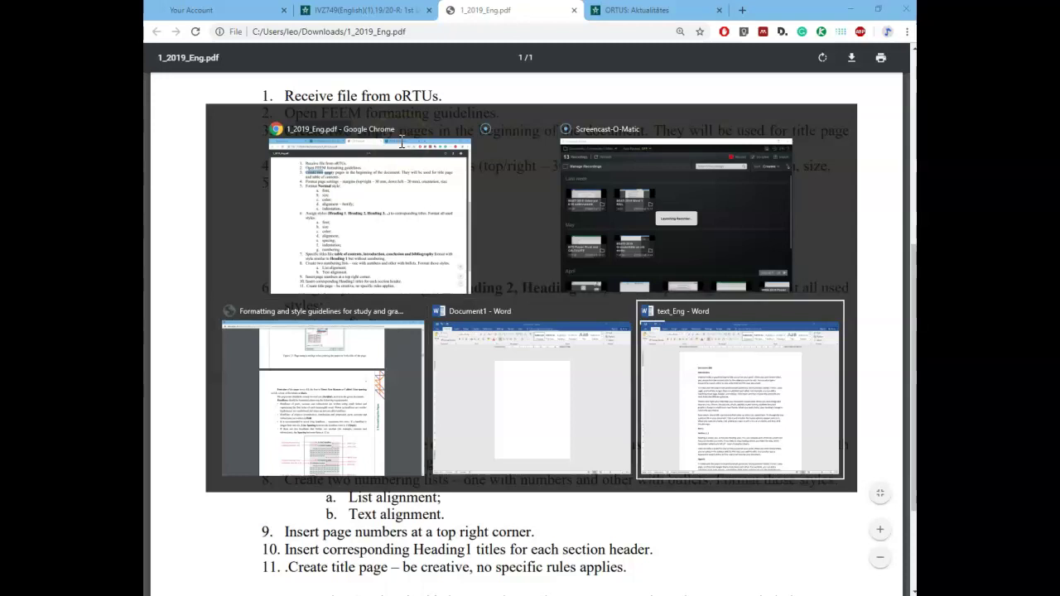
Switch to the text_Eng document in Word and look over its unformatted text from the document title onward
left_click(367, 200)
left_click_drag(397, 187, 570, 504)
left_click(570, 504)
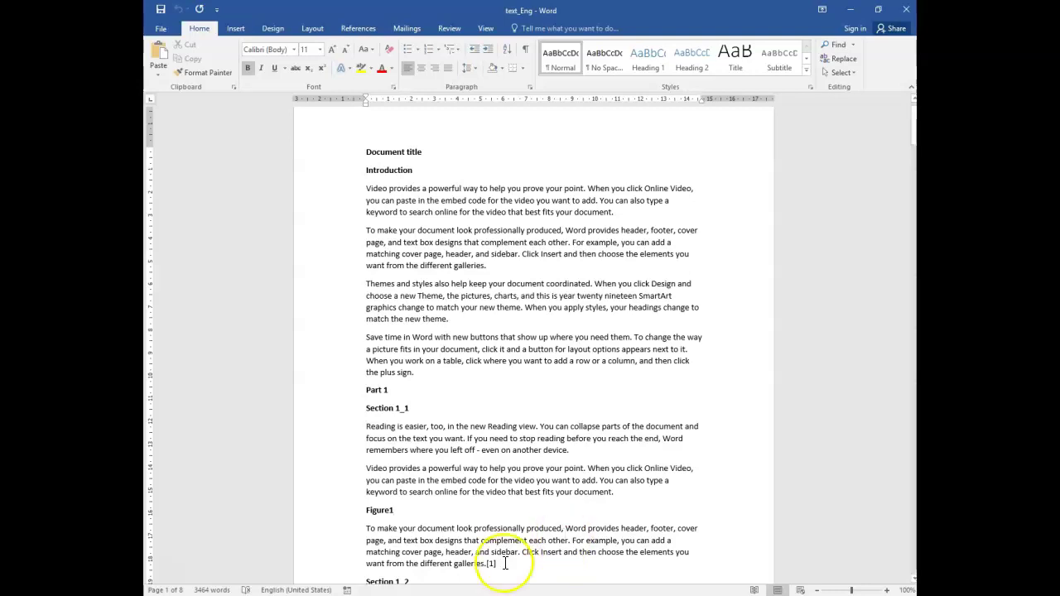
scroll(402, 290, "up", 1)
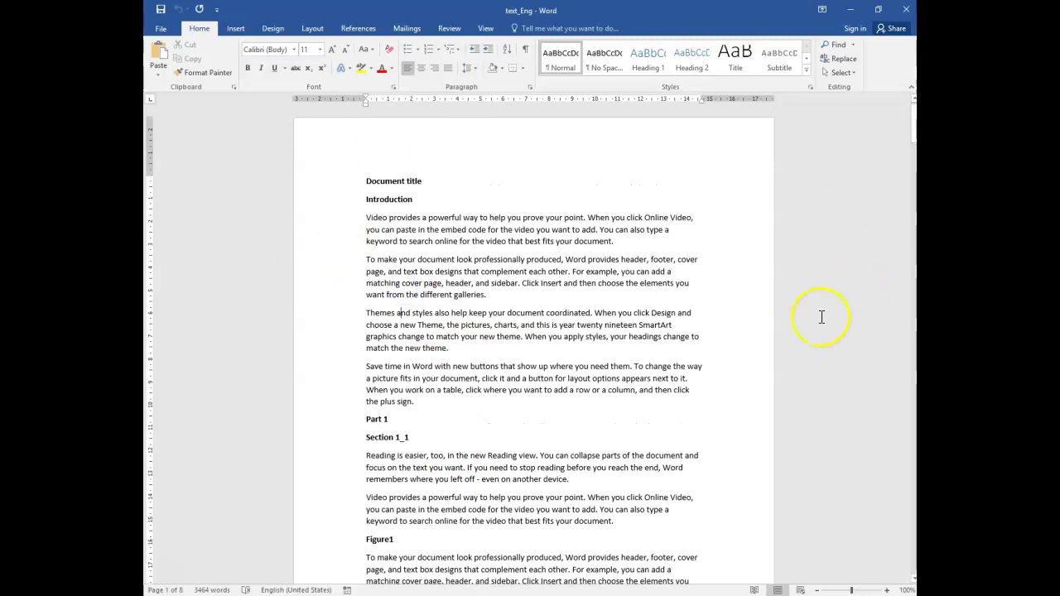
left_click_drag(365, 180, 524, 592)
scroll(466, 328, "up", 12)
scroll(461, 328, "up", 4)
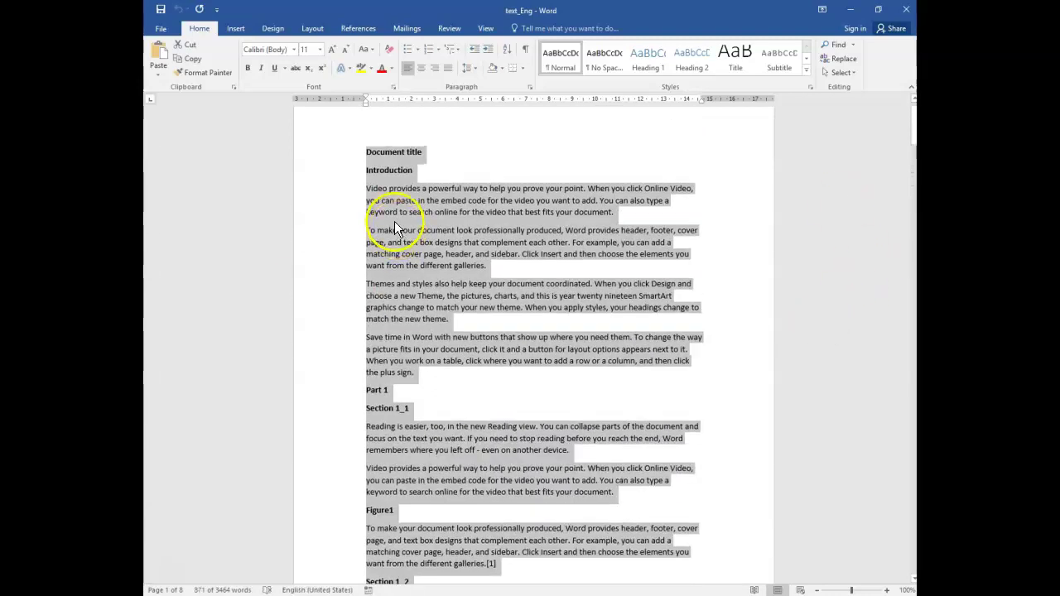
left_click(361, 170)
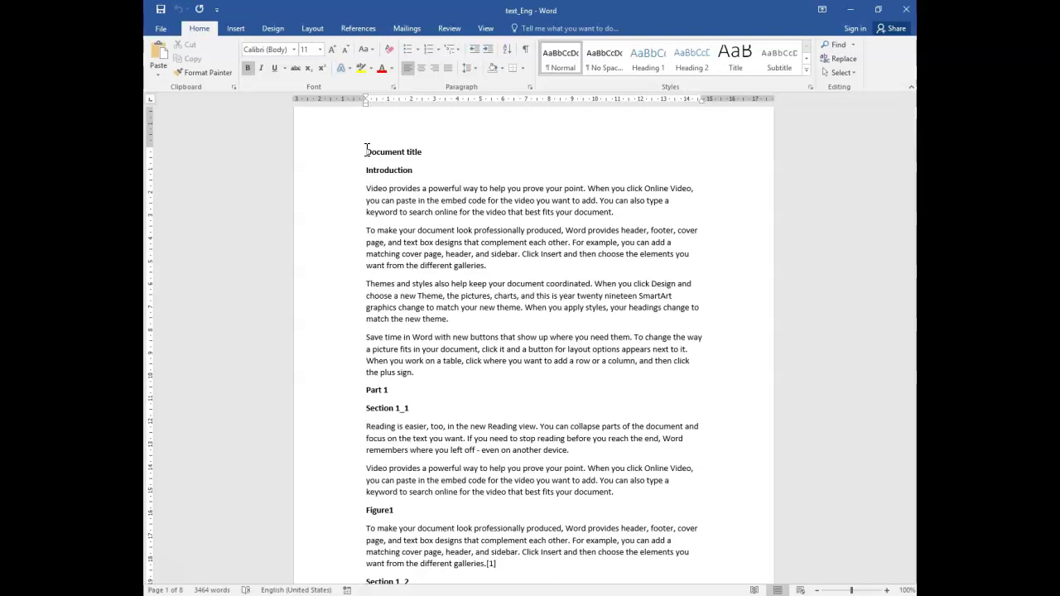
Read item 3 of the 1_2019_Eng.pdf step sequence on creating two empty pages, and return to the start of the Word document
key("alt+Tab")
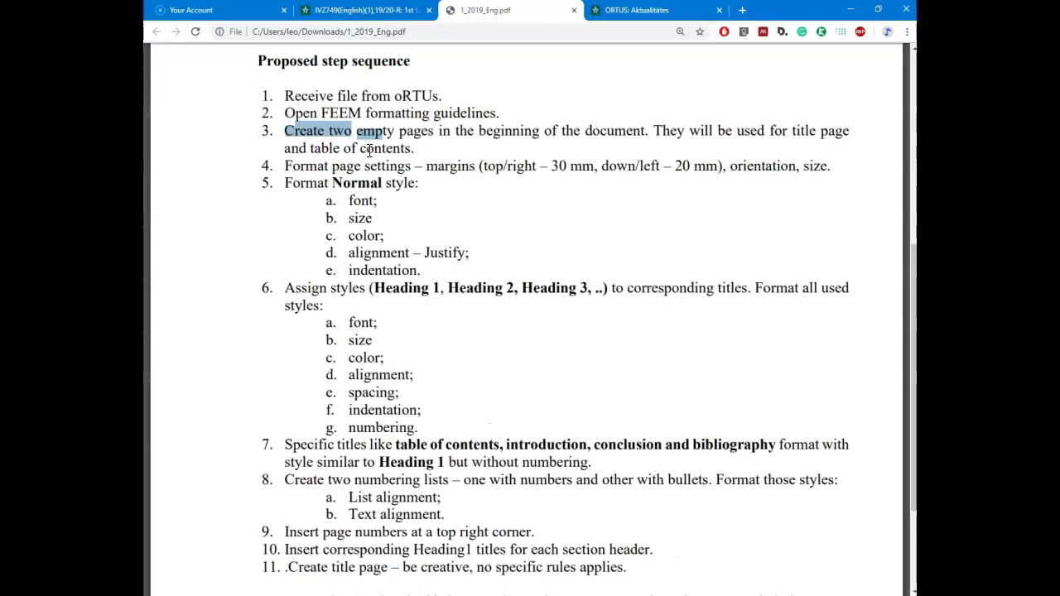
left_click(307, 130)
left_click_drag(287, 132, 426, 152)
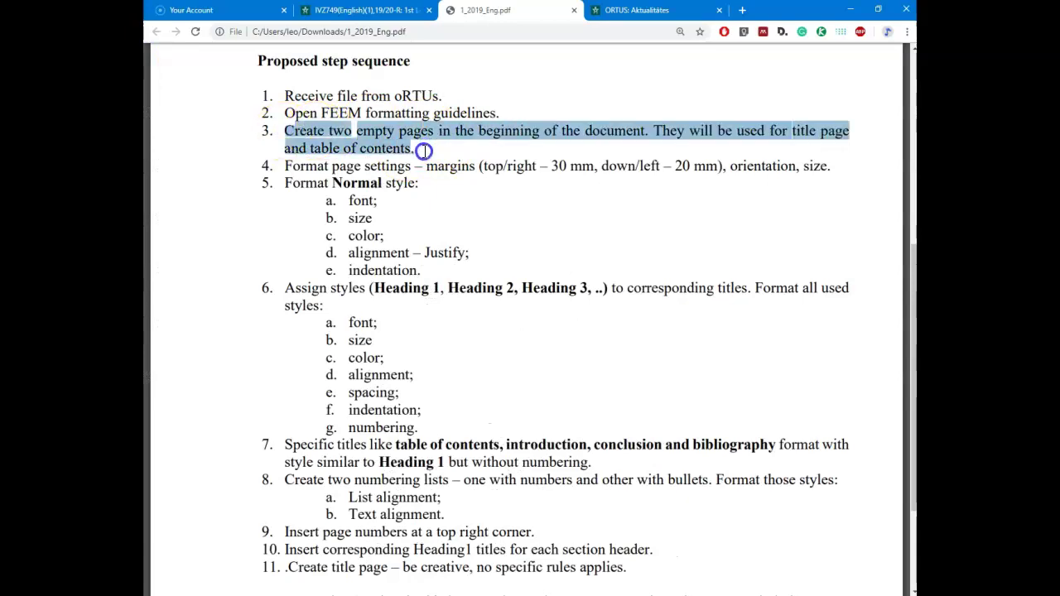
key("alt+Tab")
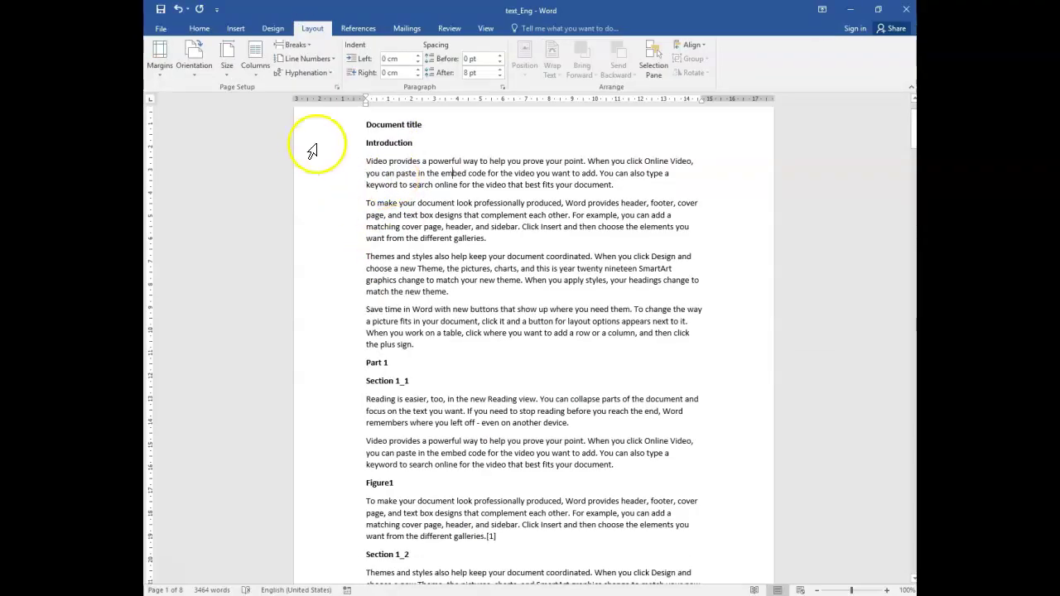
left_click(385, 133)
left_click(387, 195)
left_click(387, 167)
scroll(379, 236, "up", 1)
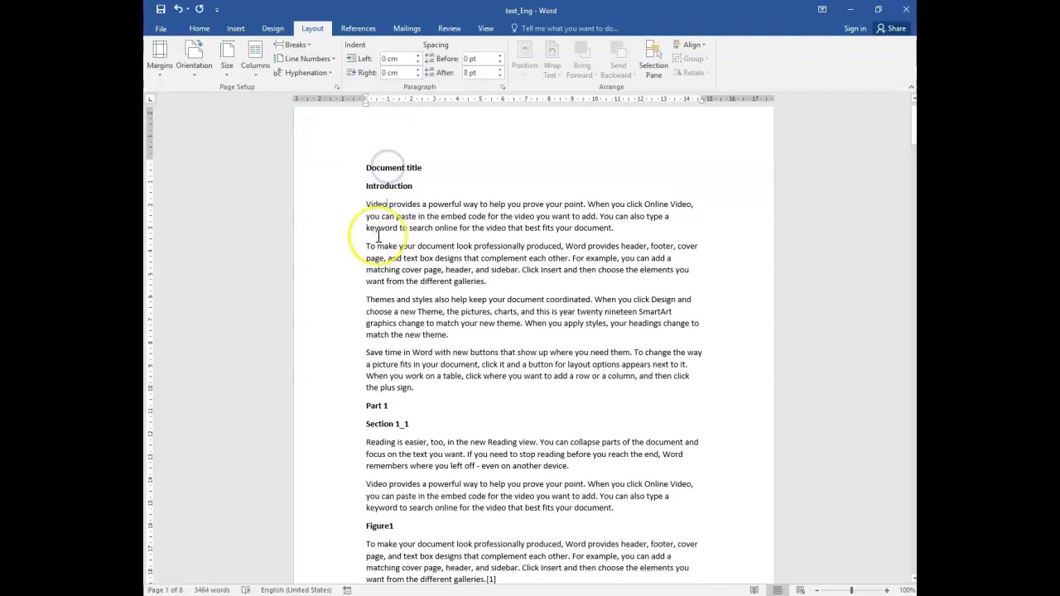
scroll(379, 236, "up", 1)
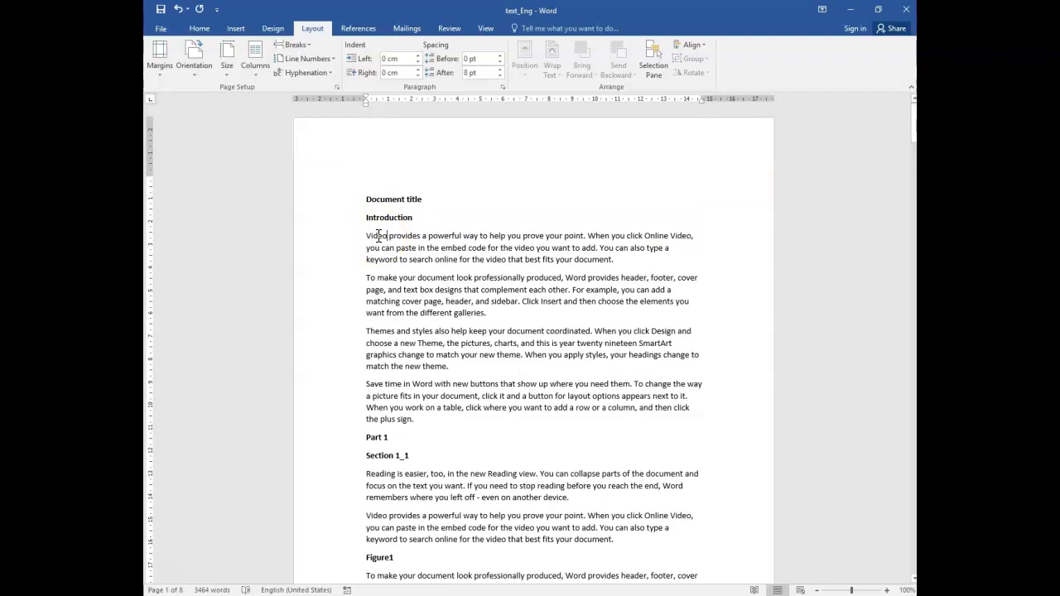
Open the Formatting and style guidelines PDF in Chrome and browse from its title page through the table of contents to Methodological Guidelines
mouse_move(213, 588)
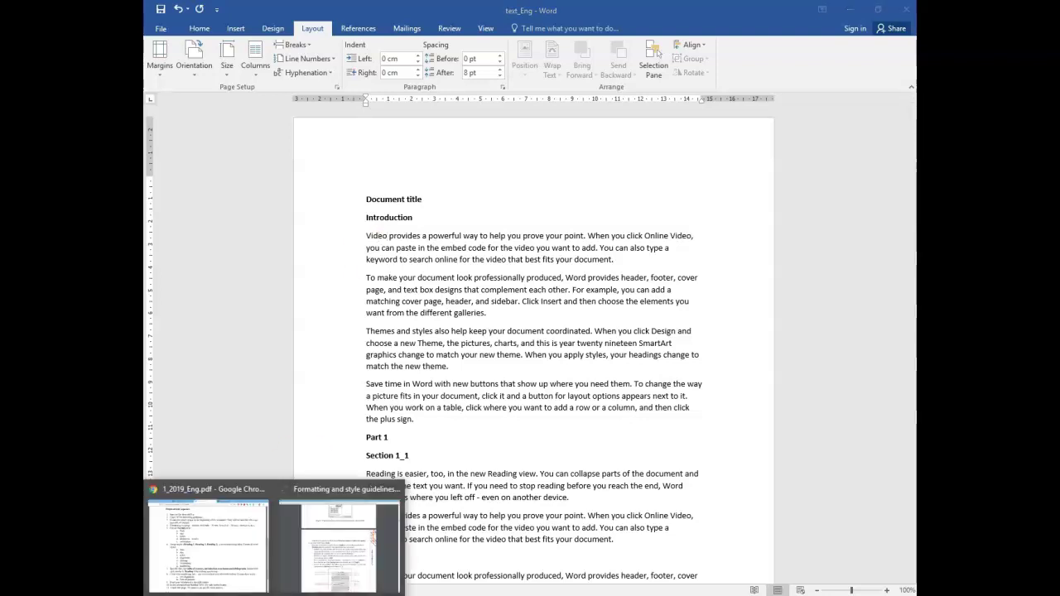
left_click(354, 547)
scroll(480, 342, "up", 20)
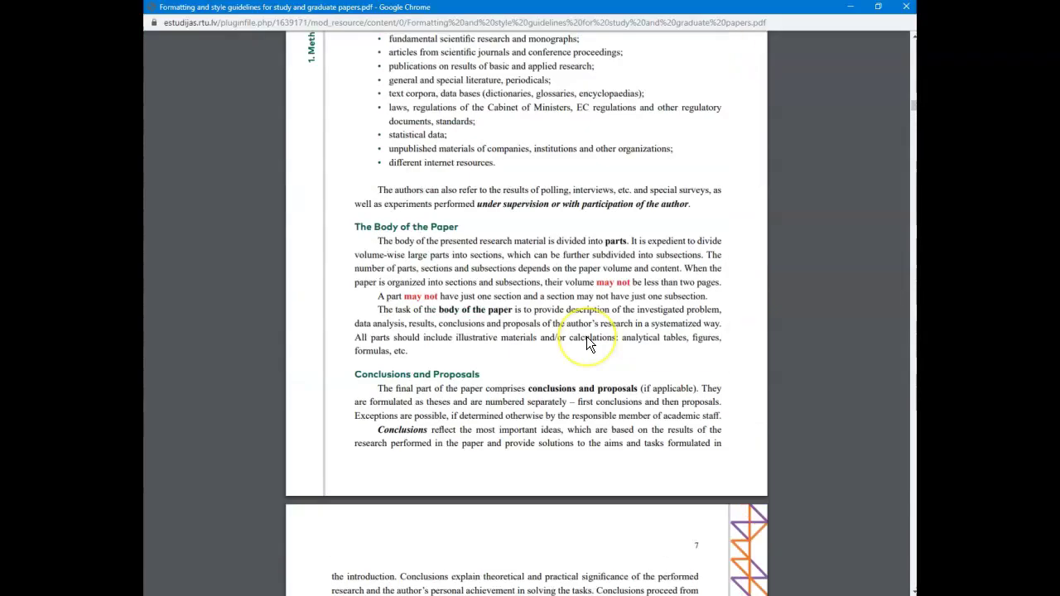
left_click_drag(911, 83, 912, 54)
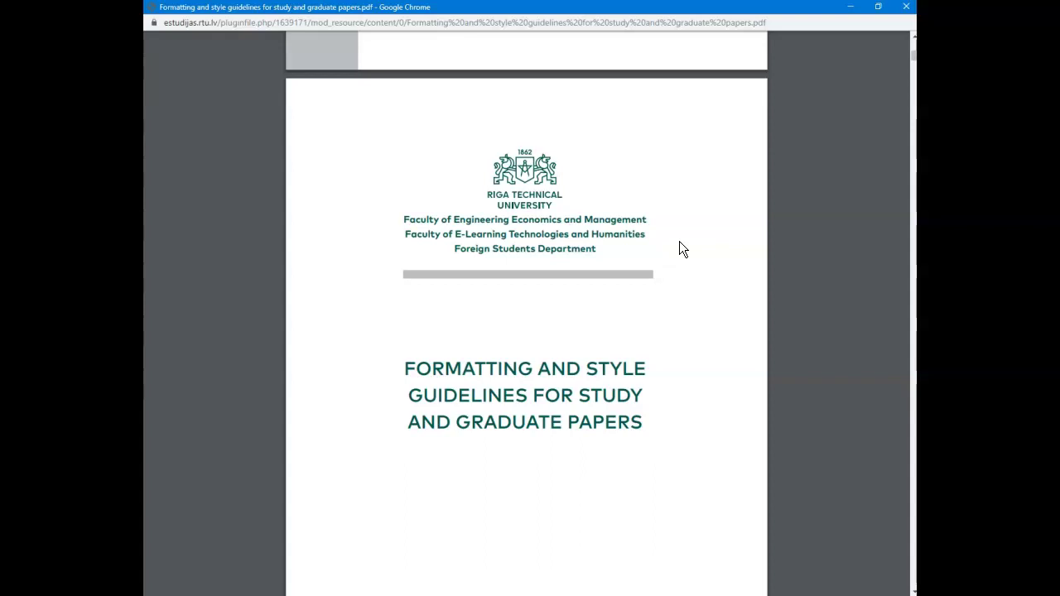
scroll(667, 244, "down", 2)
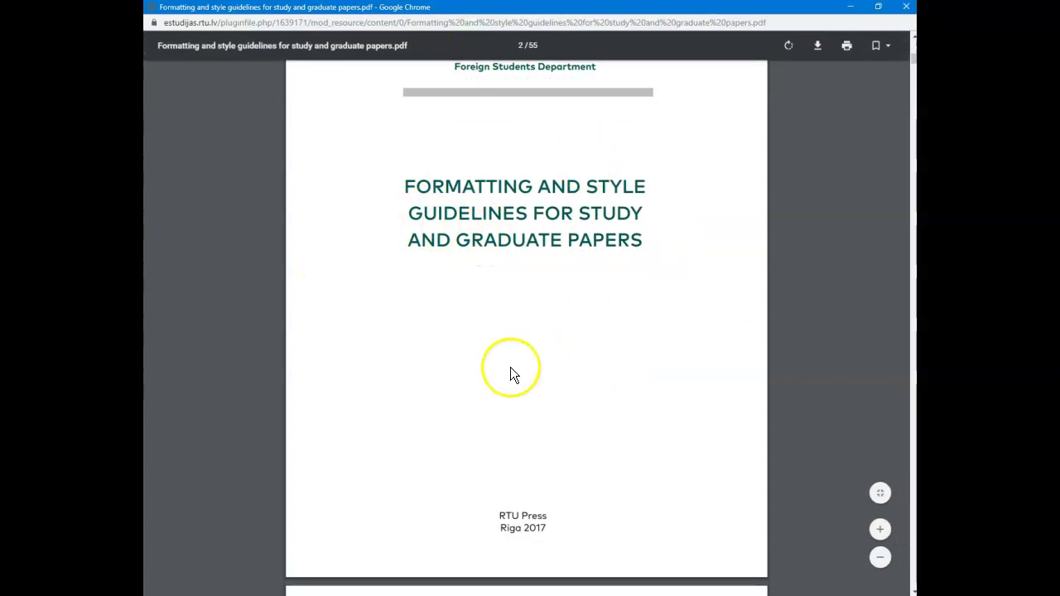
scroll(504, 366, "up", 1)
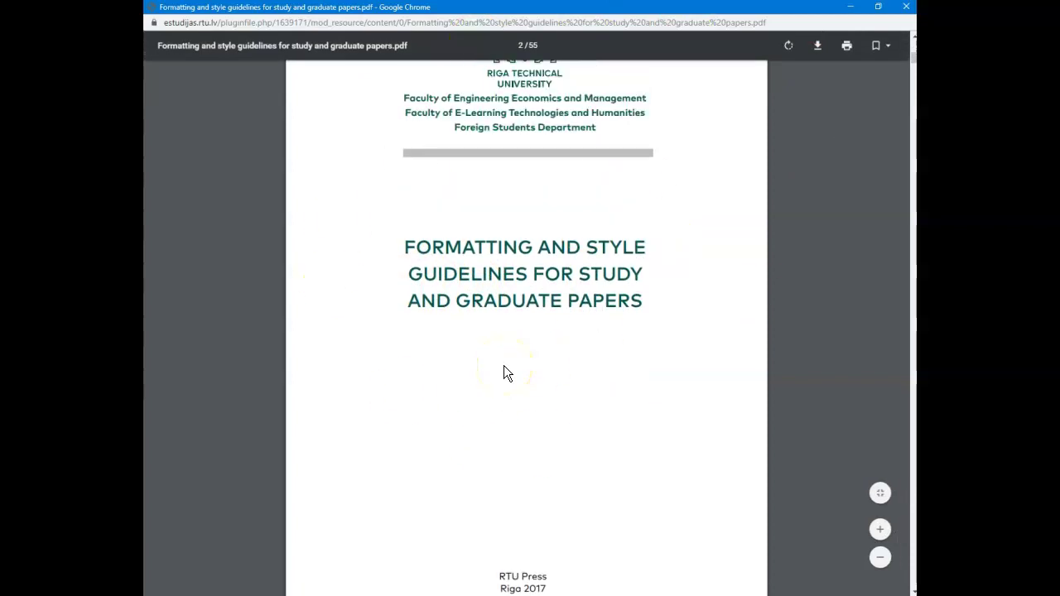
scroll(500, 353, "down", 14)
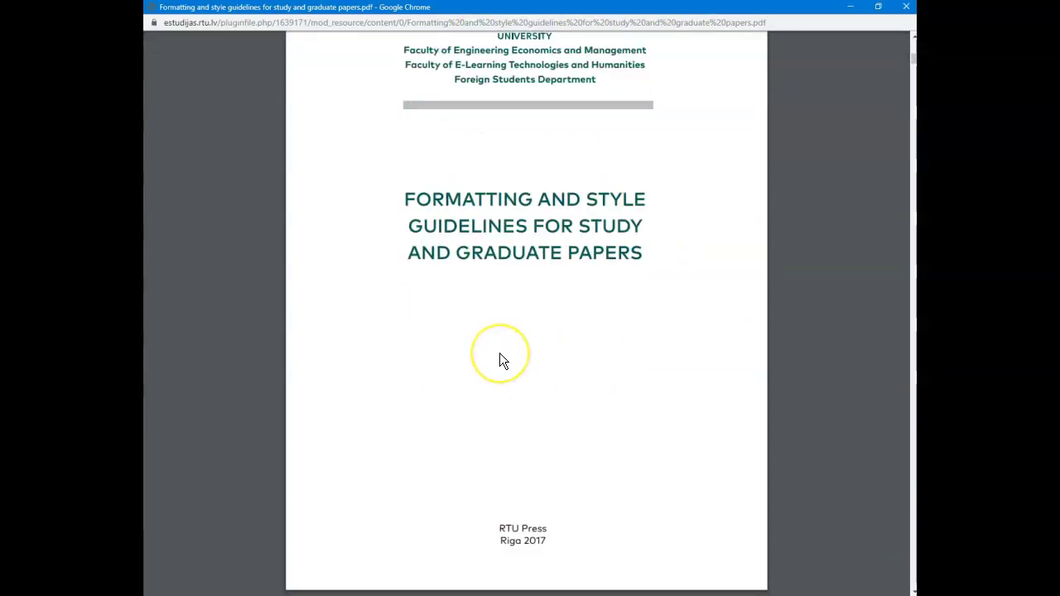
scroll(491, 307, "down", 1)
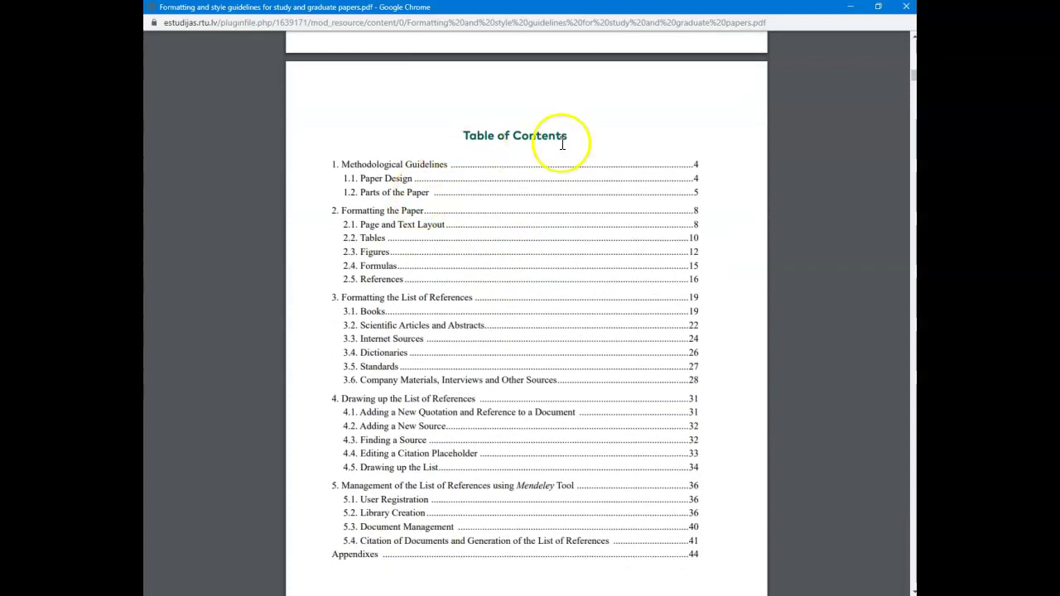
scroll(643, 343, "down", 5)
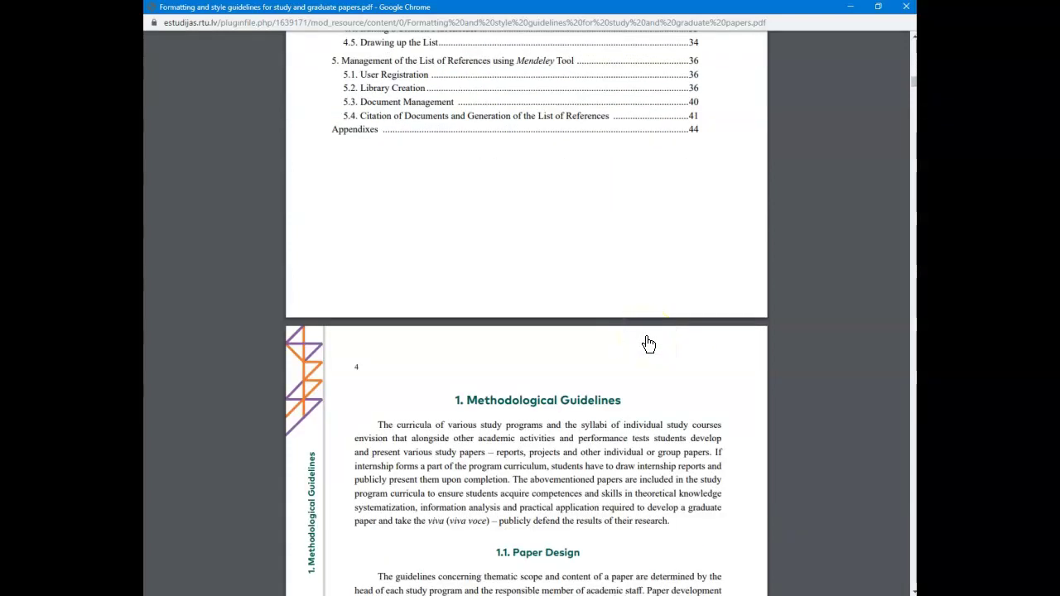
scroll(649, 344, "up", 5)
scroll(628, 380, "down", 5)
scroll(592, 430, "down", 3)
Switch back to the text_Eng document in Word and skim its sections, figures and equation before returning to the first page
left_click(277, 595)
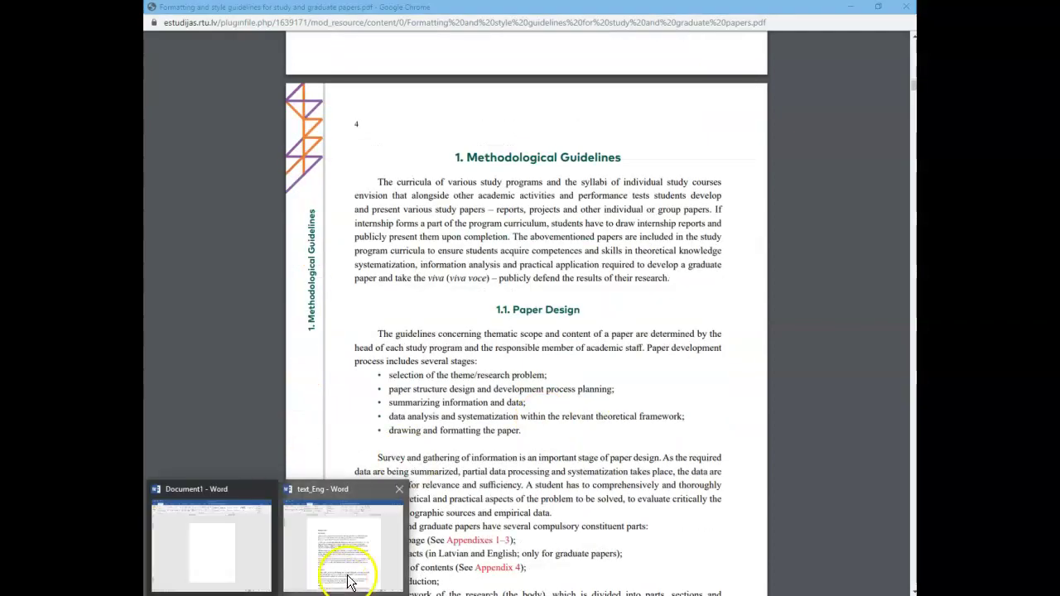
left_click(347, 582)
left_click(367, 198)
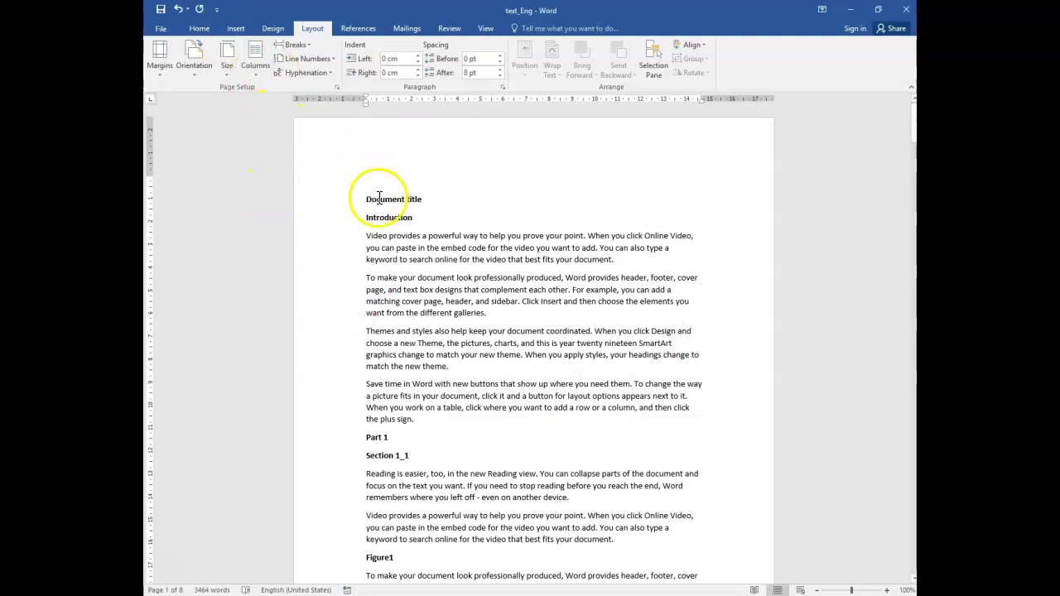
left_click(205, 27)
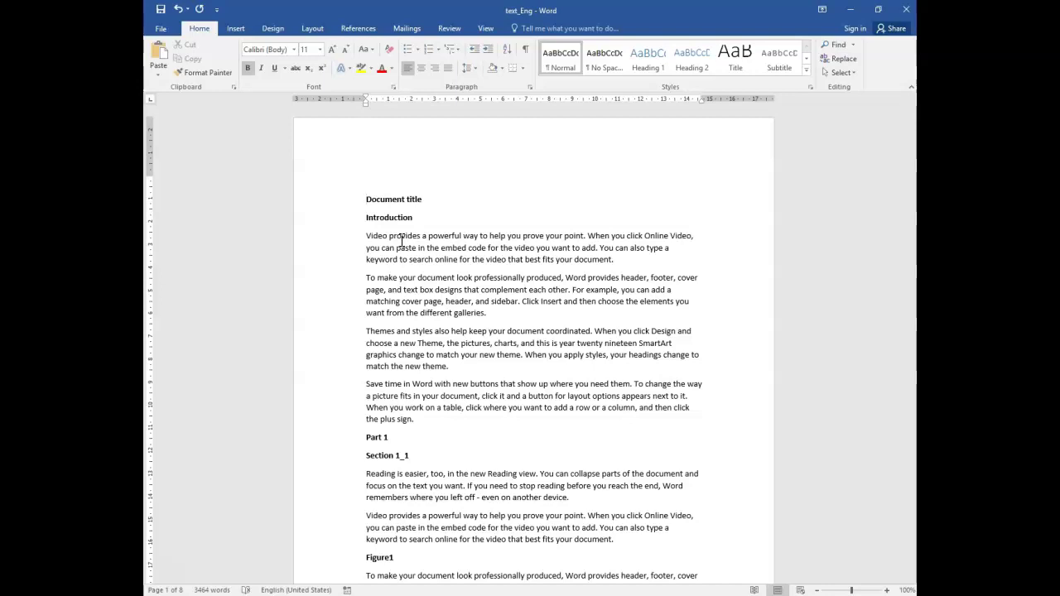
scroll(402, 240, "down", 20)
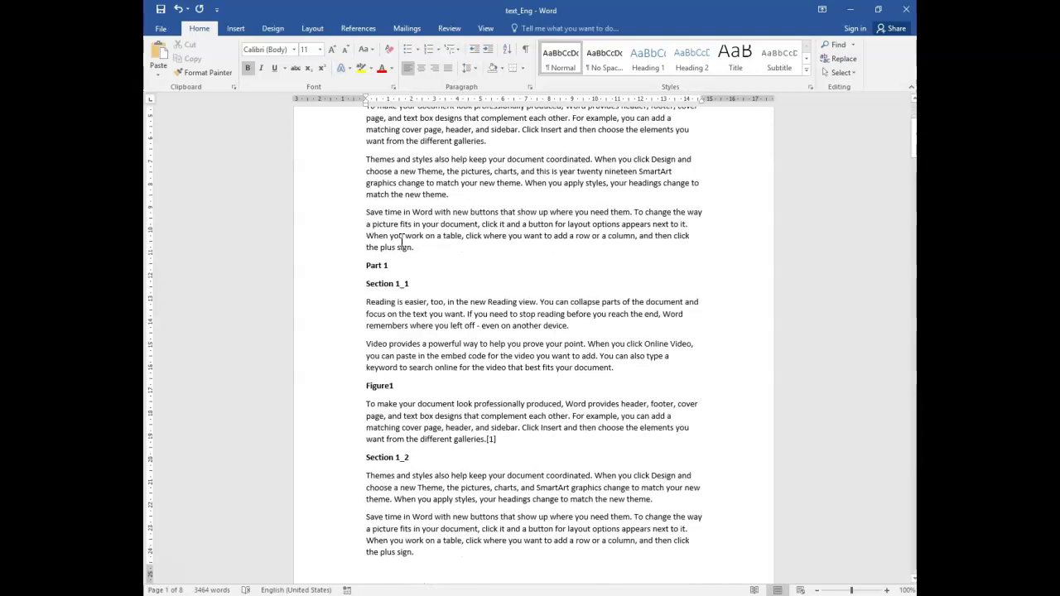
scroll(394, 250, "down", 15)
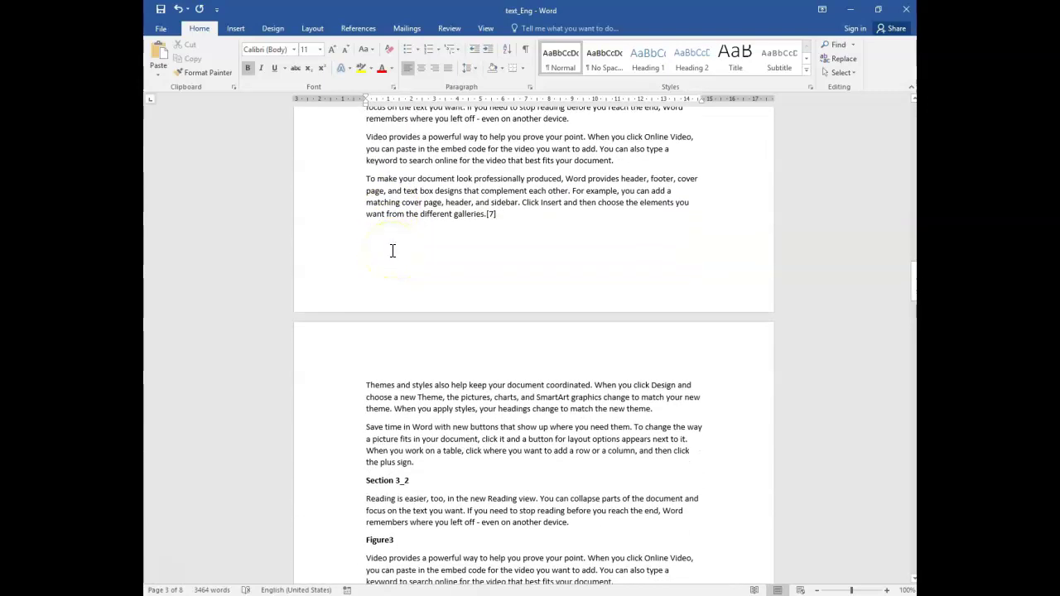
scroll(392, 250, "up", 20)
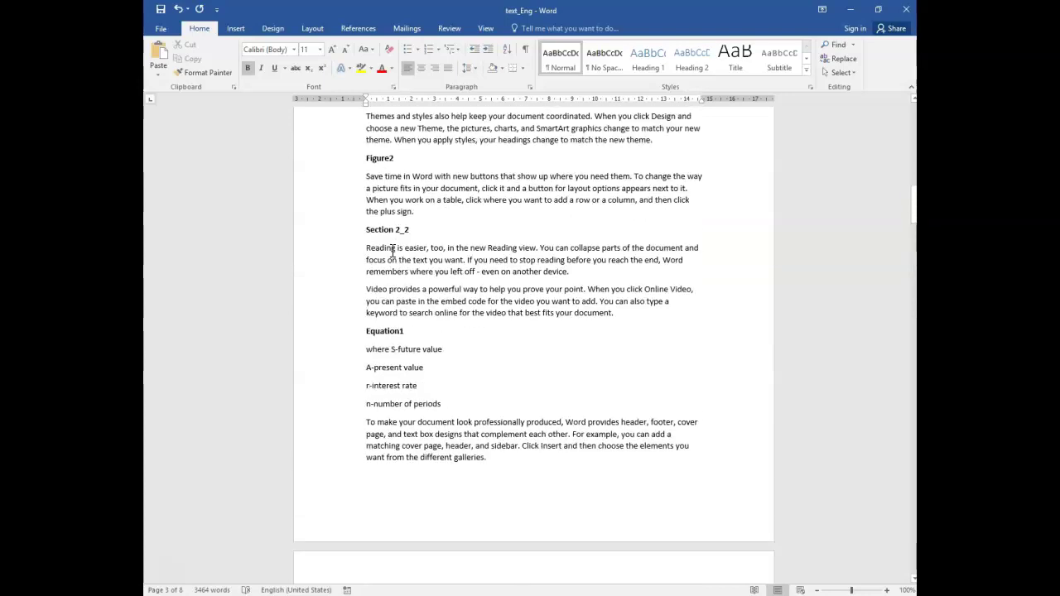
scroll(392, 250, "up", 10)
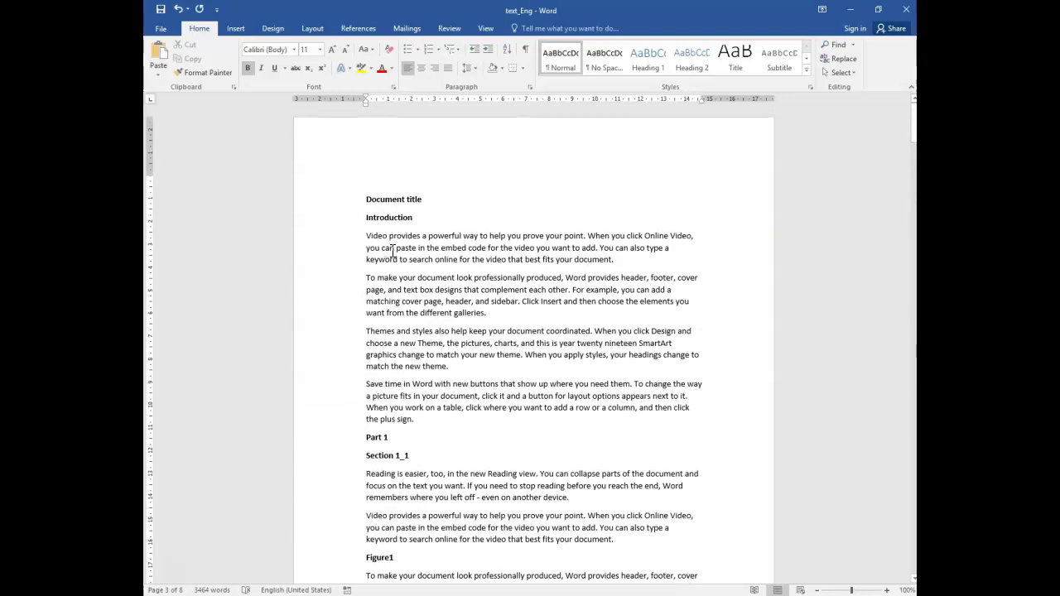
Insert a next-page section break directly after the "Document title" line to separate the title page from the text
left_click(391, 201)
scroll(395, 201, "up", 5)
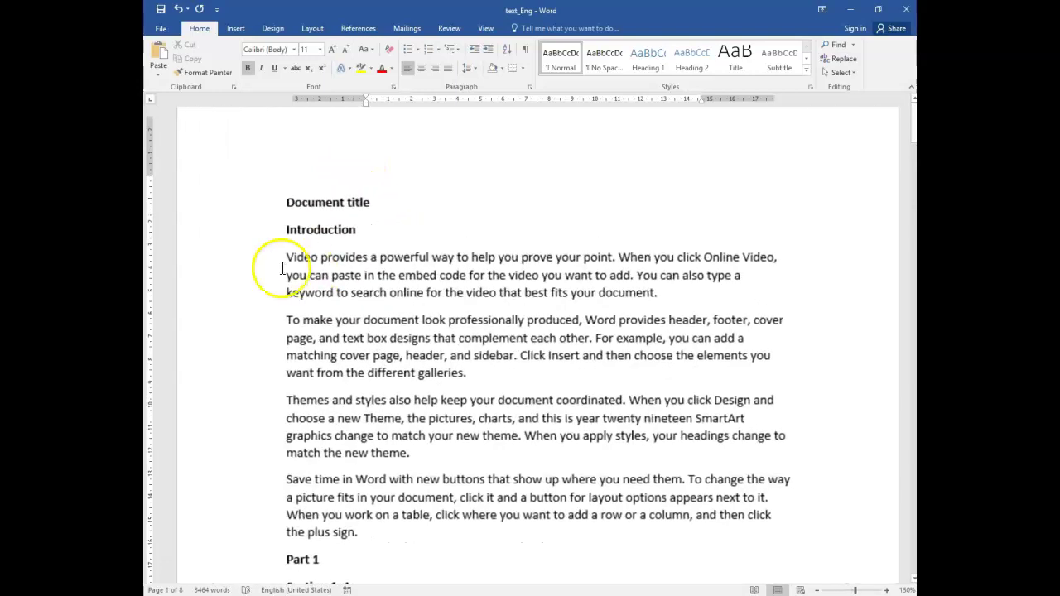
left_click(377, 202)
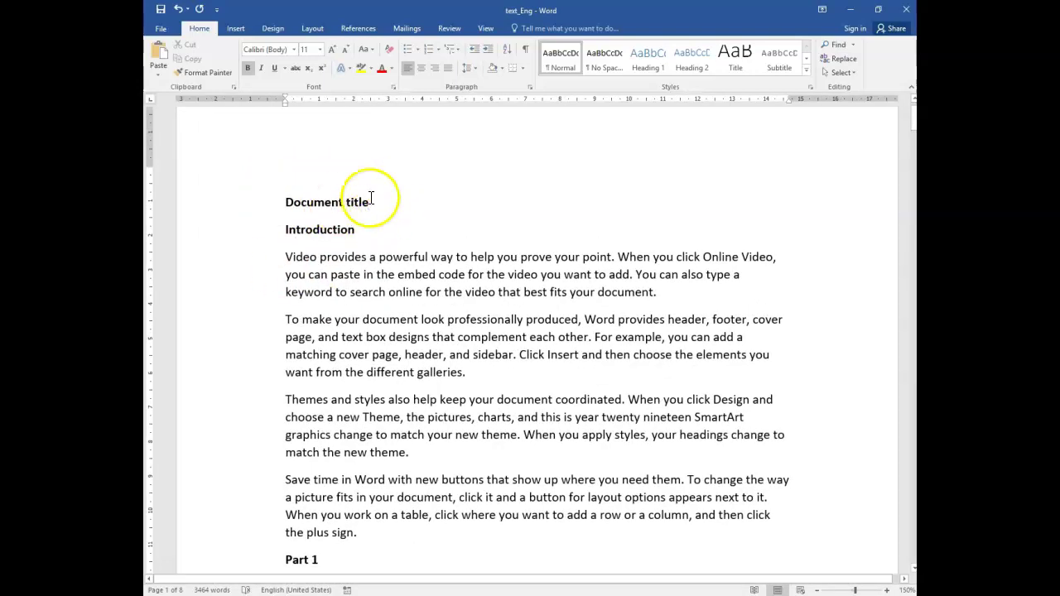
left_click_drag(281, 203, 370, 207)
left_click(369, 203)
left_click(319, 26)
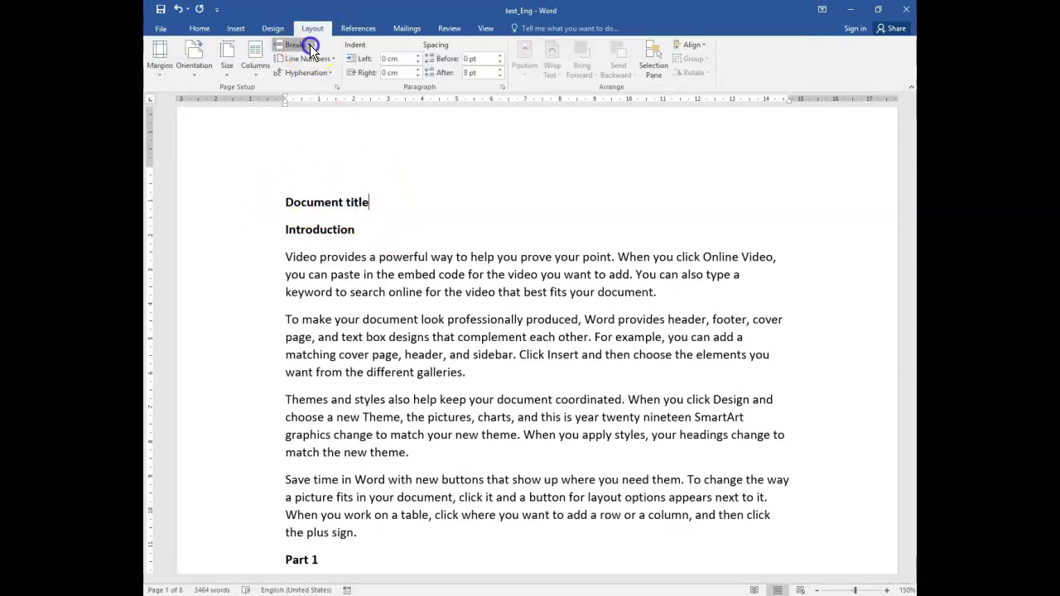
left_click(309, 45)
left_click(351, 209)
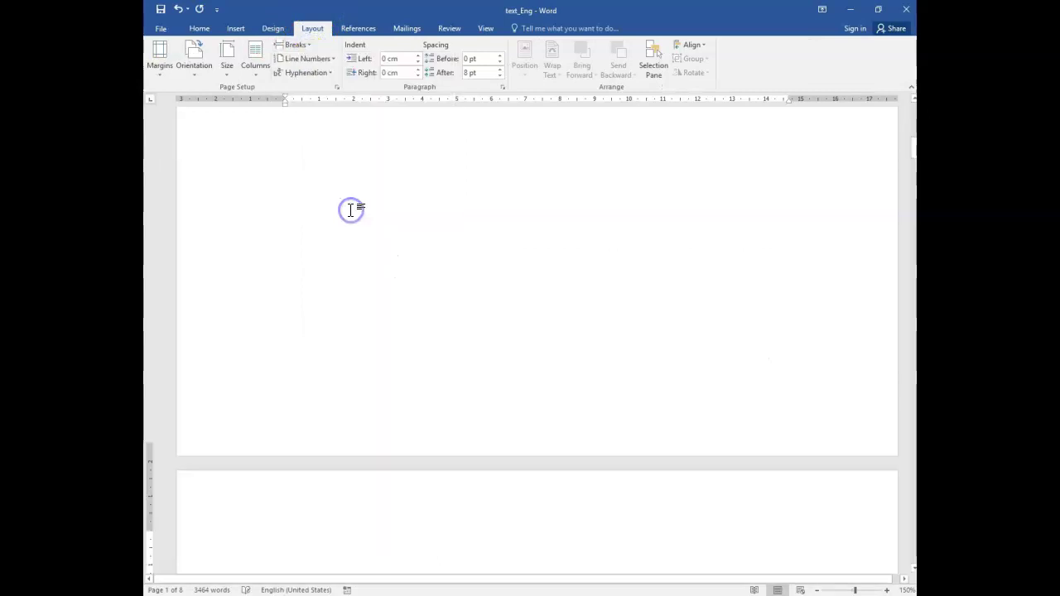
scroll(336, 225, "down", 5)
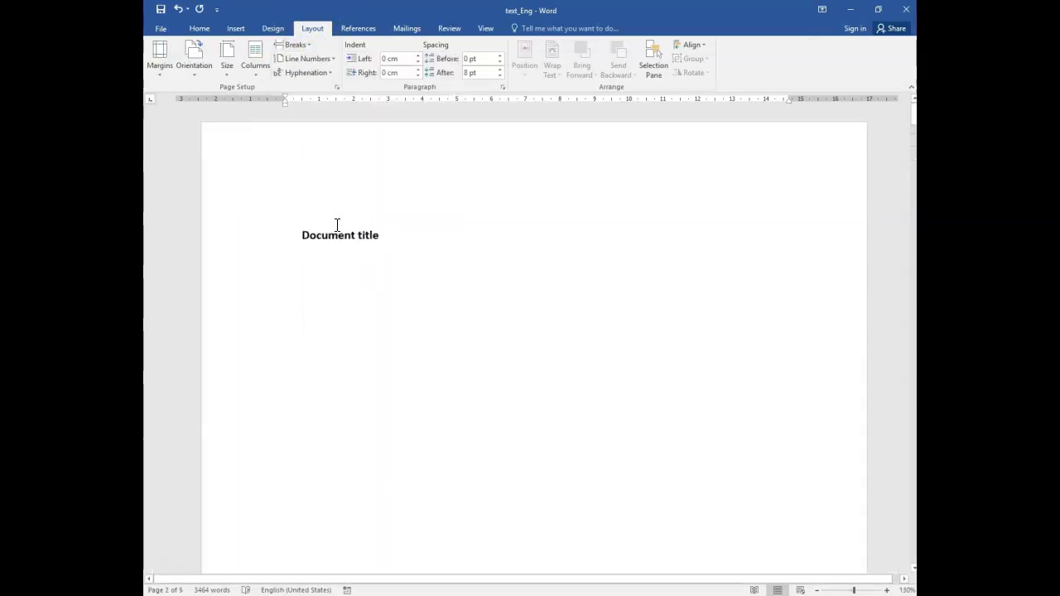
scroll(331, 230, "down", 1)
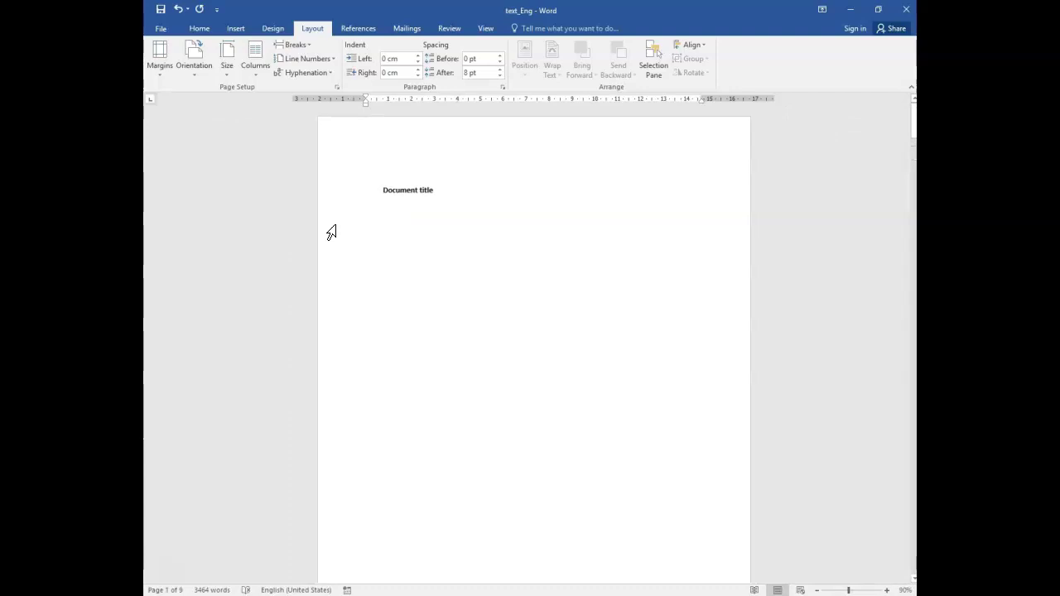
Insert another next-page section break on the blank line above "Introduction" and place the cursor on the empty second page
left_click(380, 187)
left_click_drag(380, 187, 426, 189)
scroll(402, 206, "down", 7)
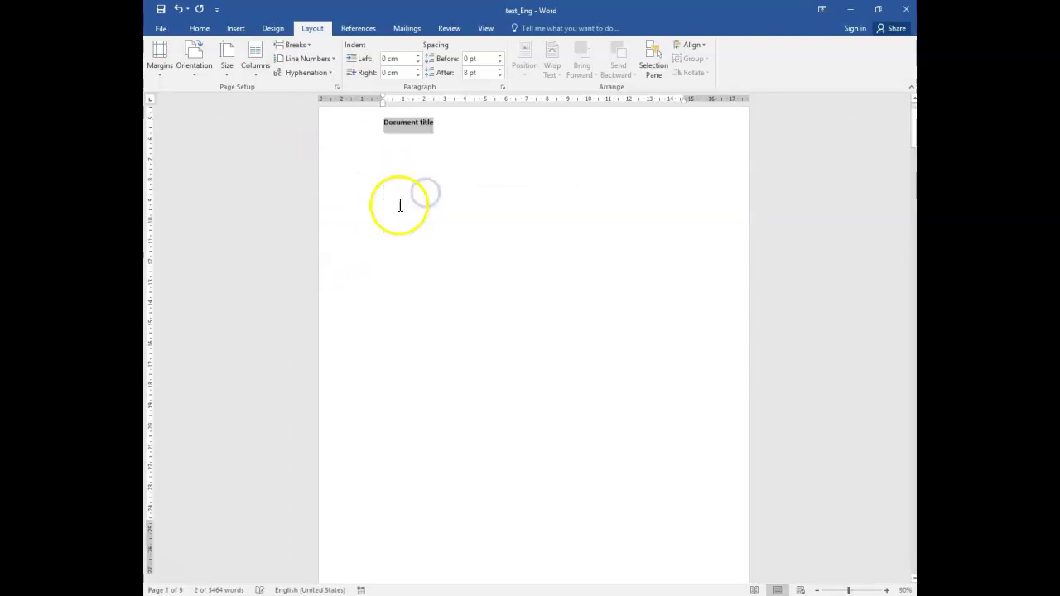
left_click(393, 419)
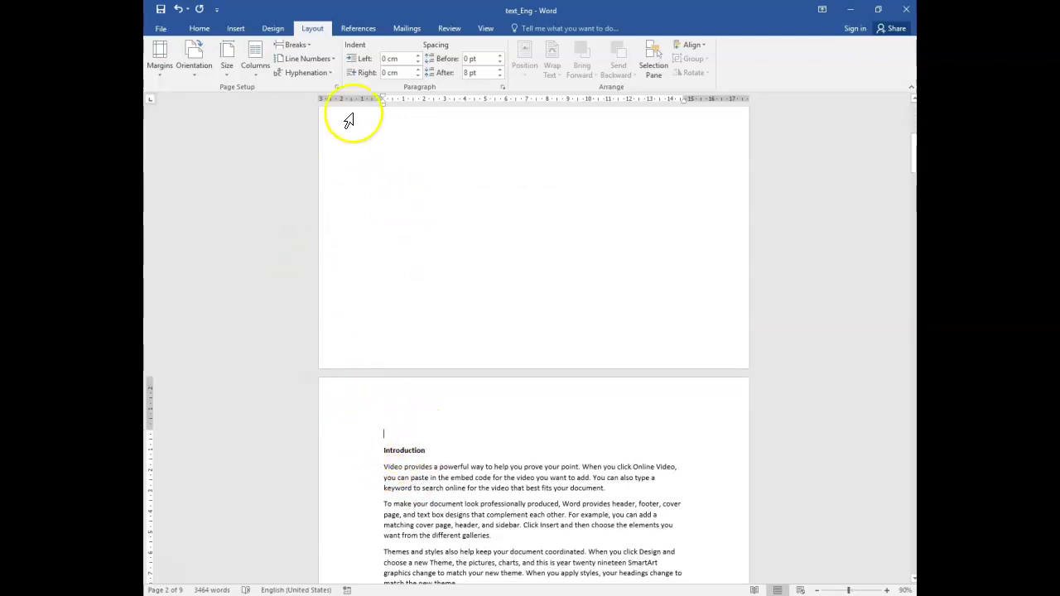
left_click(305, 43)
left_click(345, 208)
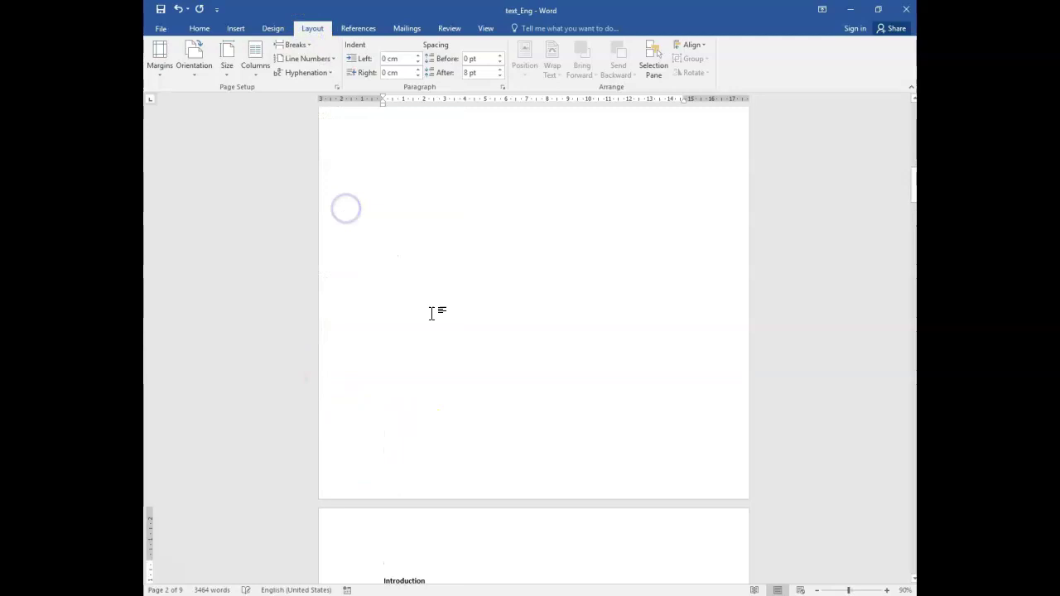
scroll(459, 499, "down", 5)
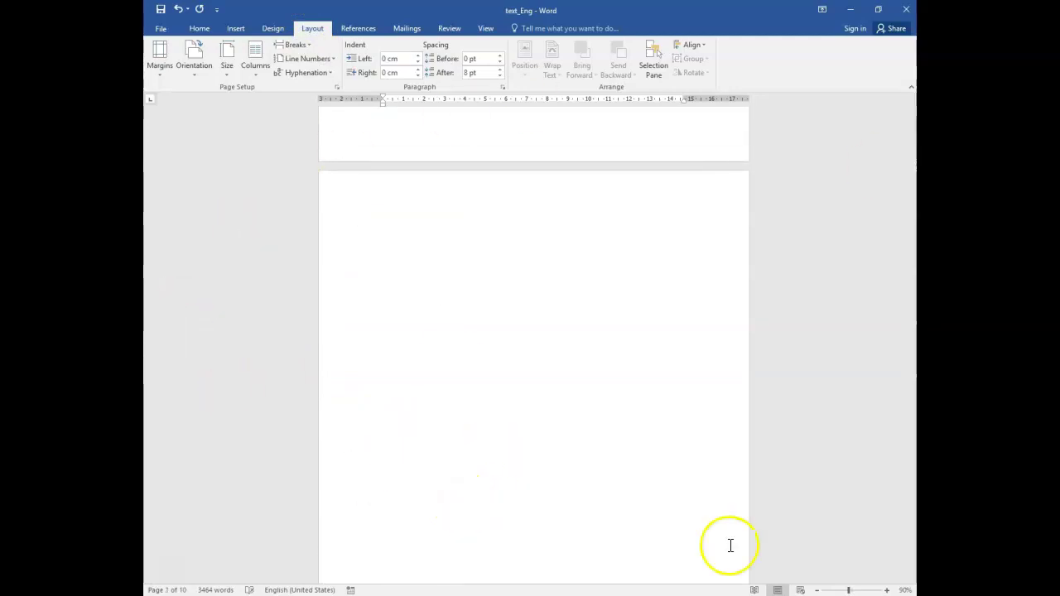
left_click(379, 234)
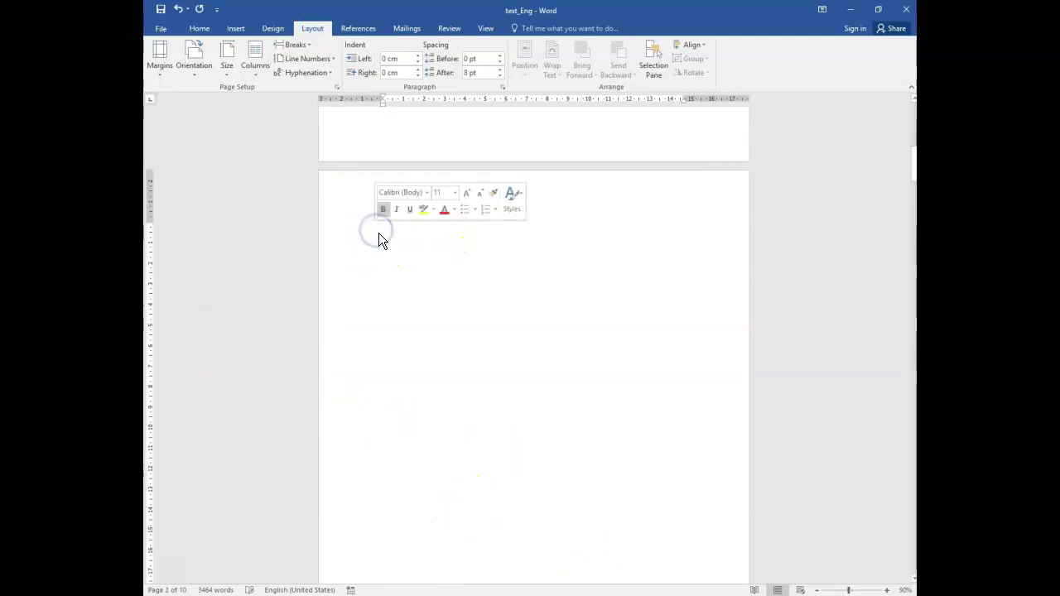
Enter the heading "Table of contents" on the empty second page
type("Table c")
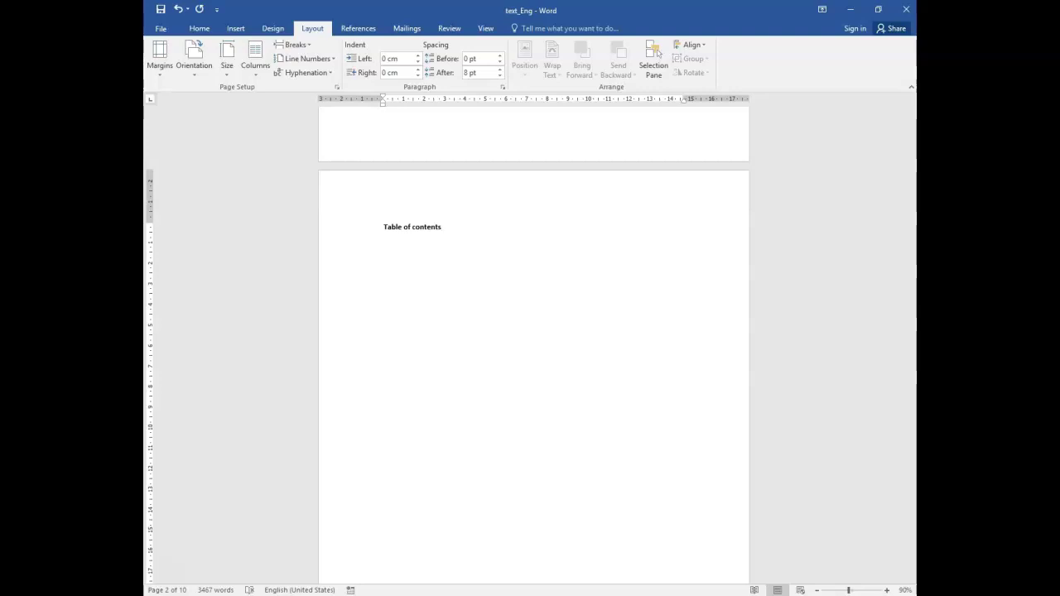
Consult the title page instruction in item 11 of 1_2019_Eng.pdf in Chrome, comparing it with the "Document title" page in Word
key("alt+Tab")
key("alt+Tab")
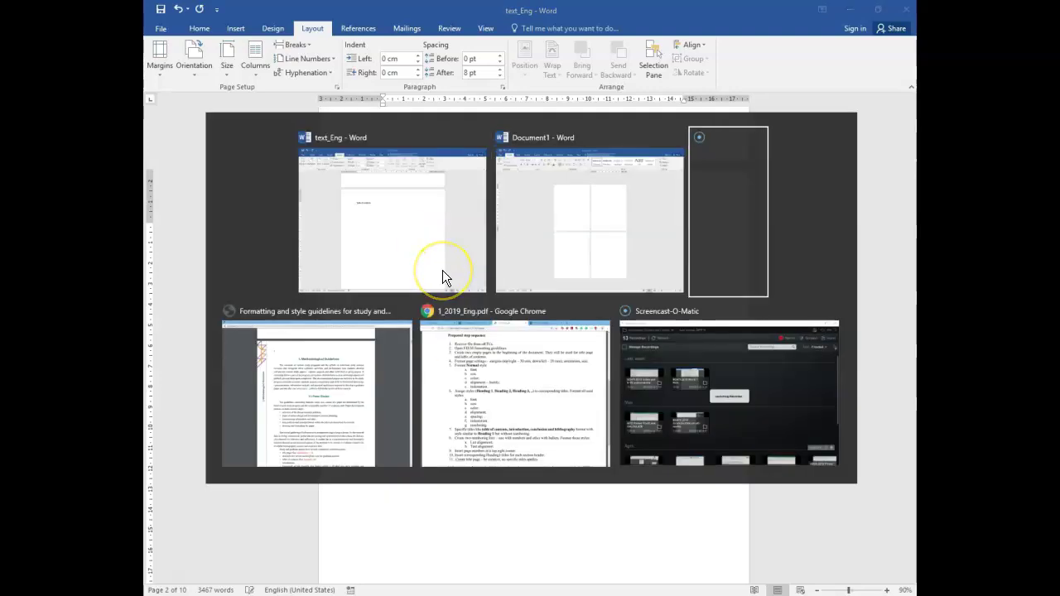
key("alt+Tab")
key("alt+Tab")
scroll(489, 343, "down", 3)
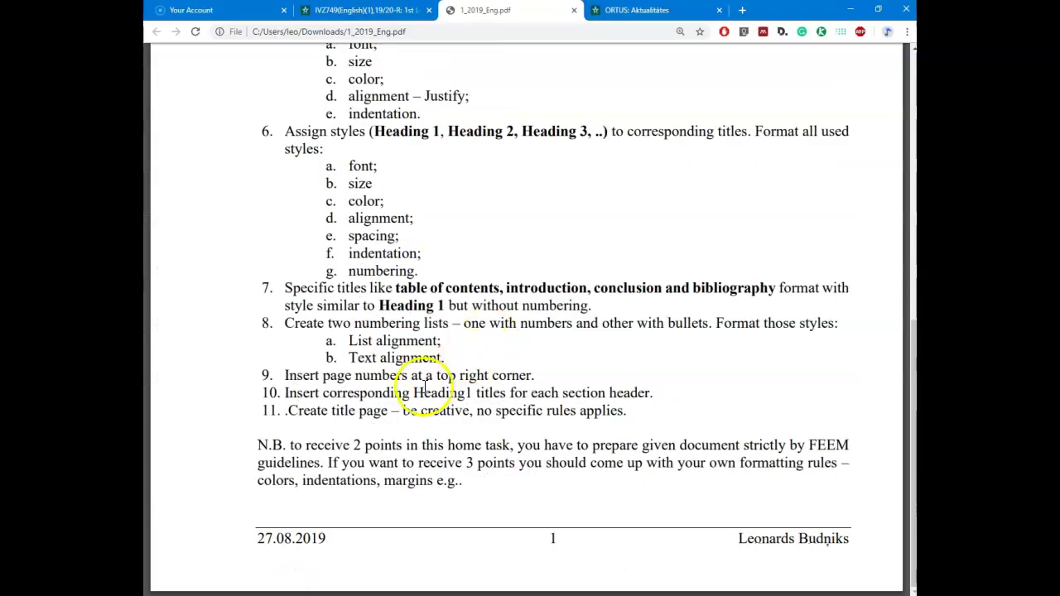
left_click_drag(288, 410, 628, 412)
key("alt+Tab")
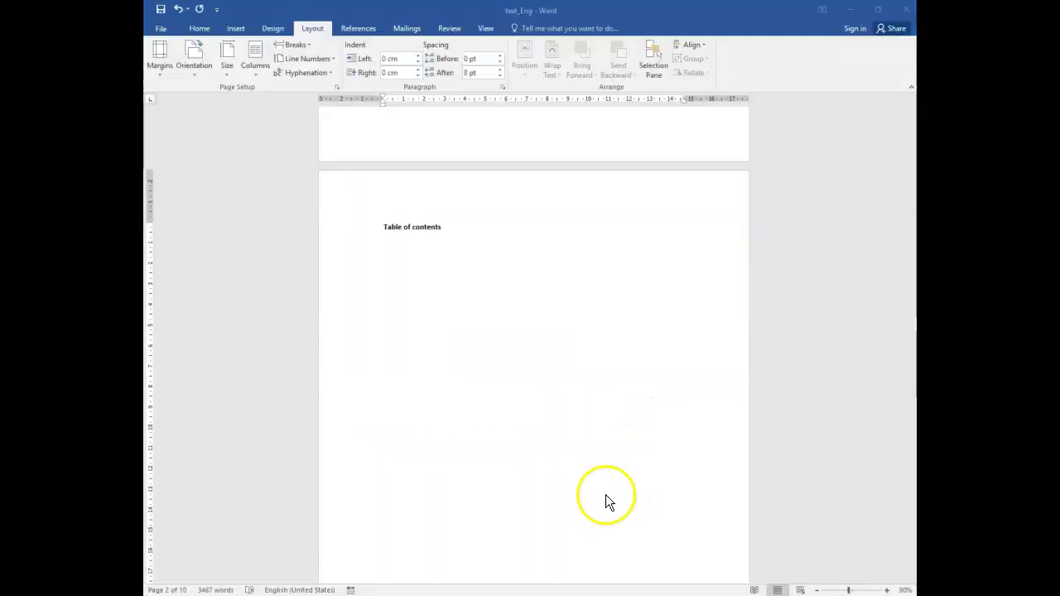
scroll(457, 442, "up", 8)
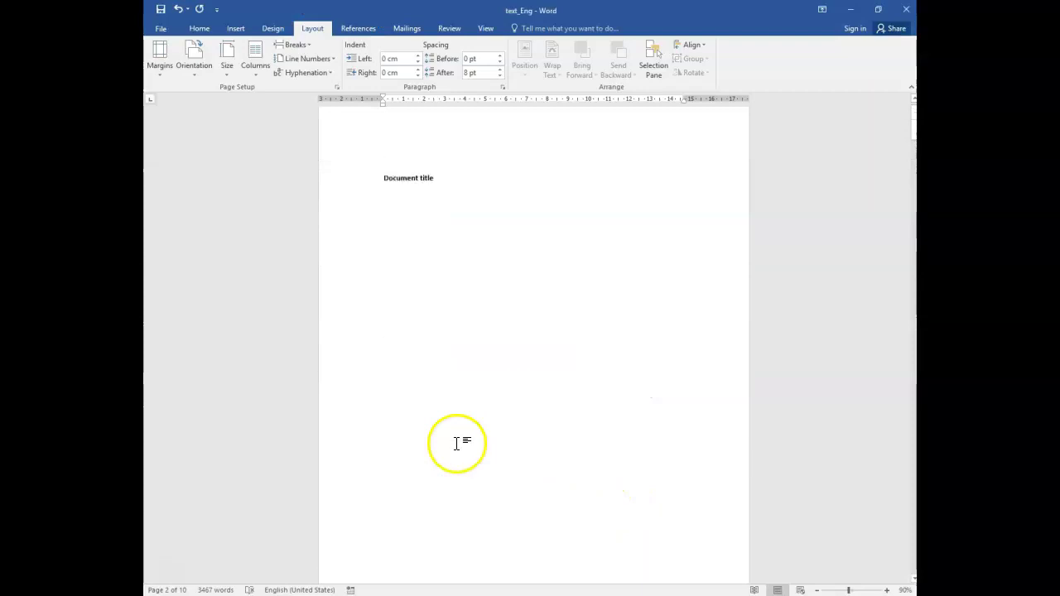
left_click(374, 192)
left_click(492, 146)
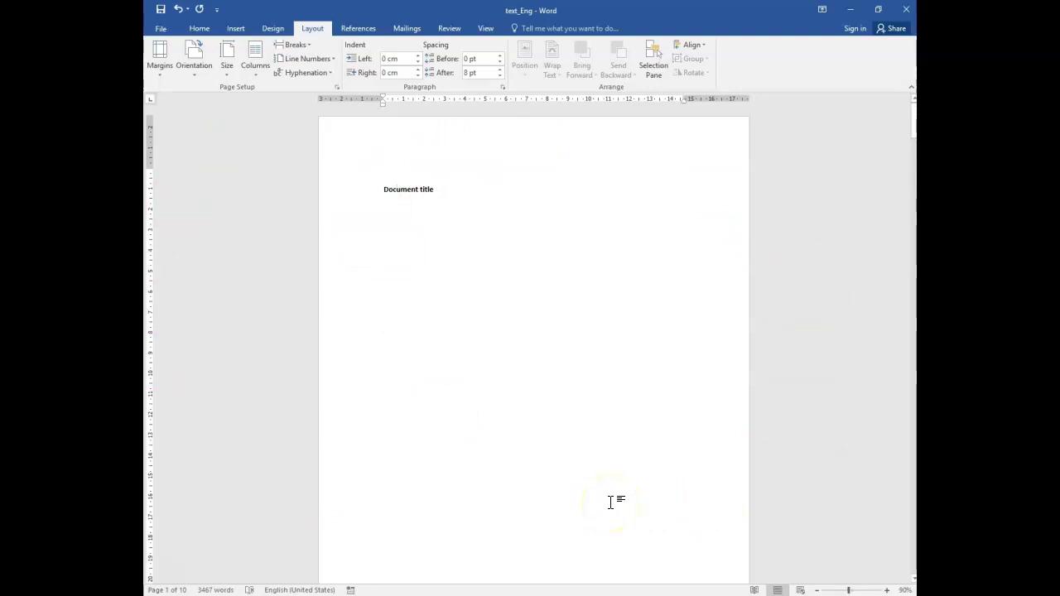
key("alt+Tab")
left_click(484, 411)
left_click_drag(483, 411, 627, 409)
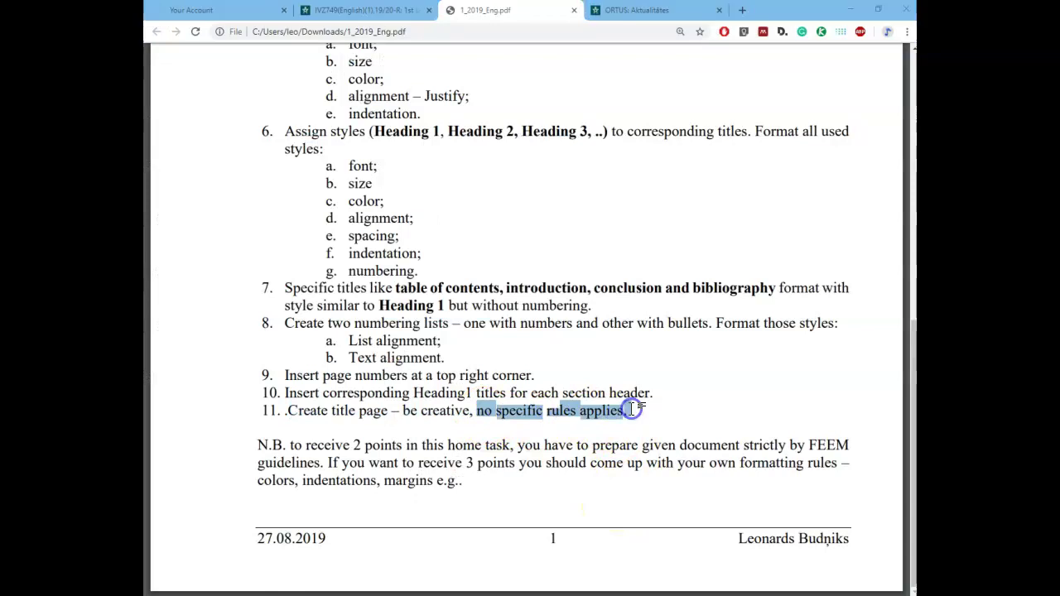
key("alt+Tab")
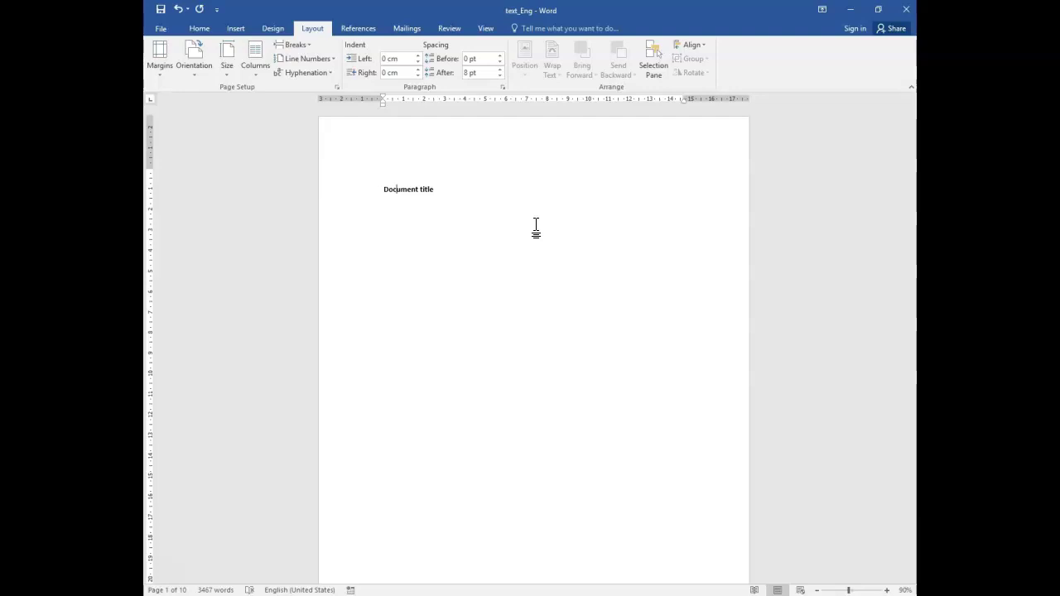
Show the formatting marks and start a new paragraph after "Document title" to put the section break on its own line
scroll(464, 240, "down", 1)
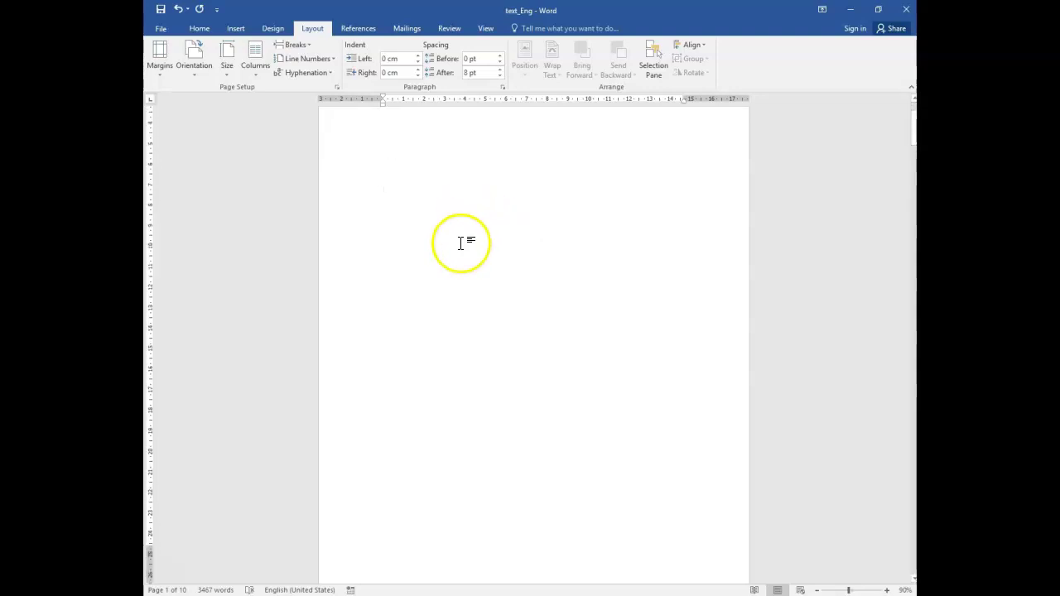
left_click(198, 29)
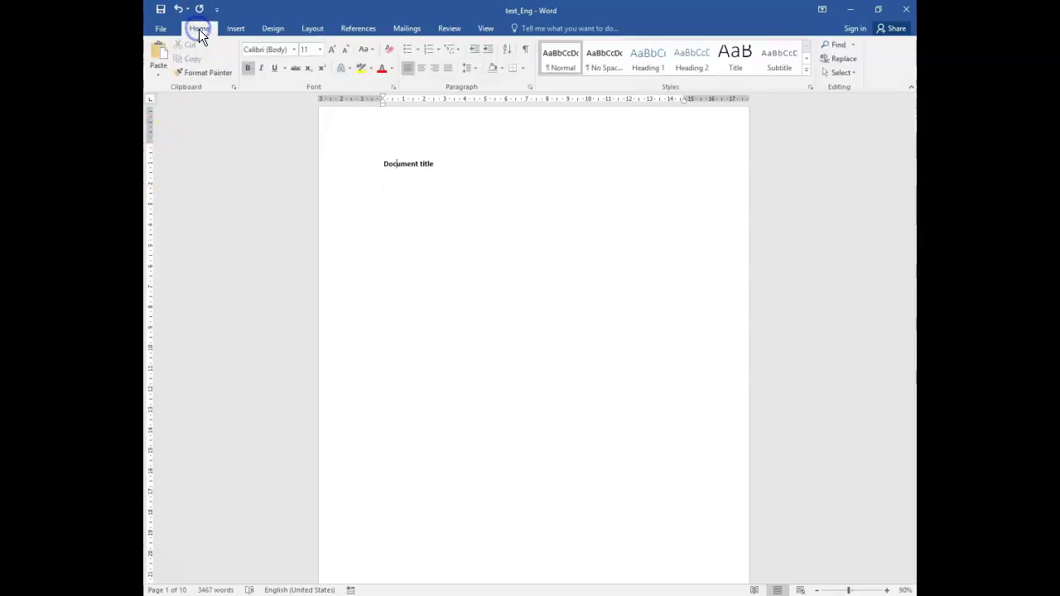
left_click(525, 51)
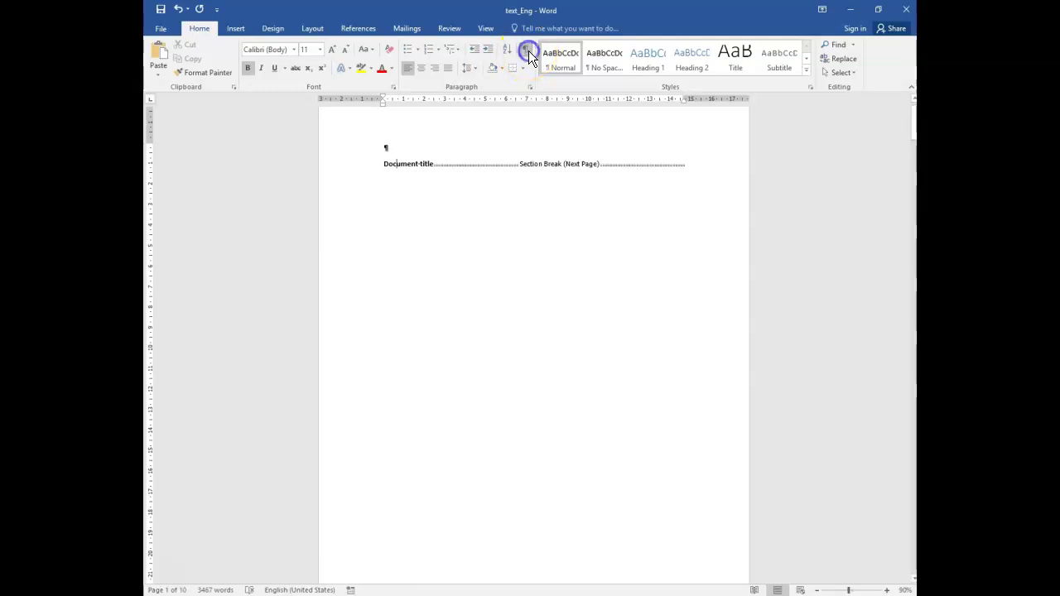
left_click_drag(432, 168, 666, 168)
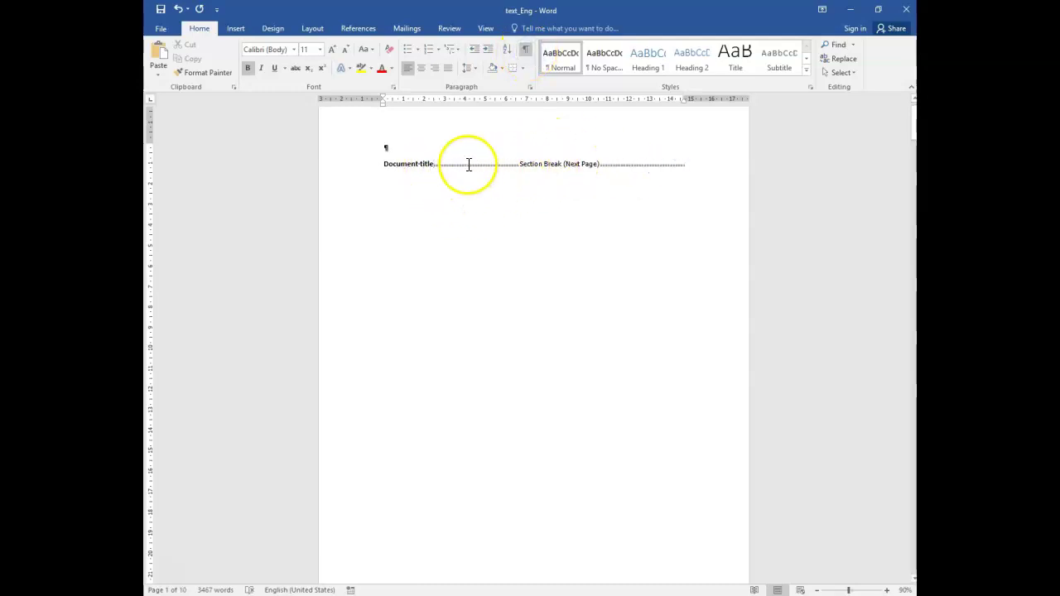
key("Return")
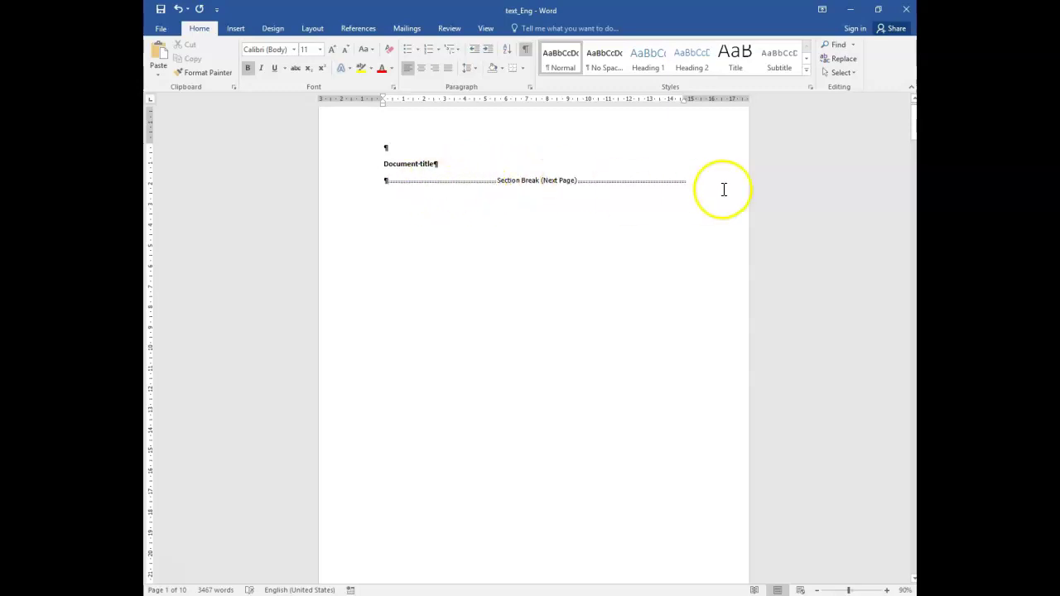
Add a paragraph after "Table of contents" to place its section break on a separate line
scroll(433, 182, "down", 5)
left_click(442, 332)
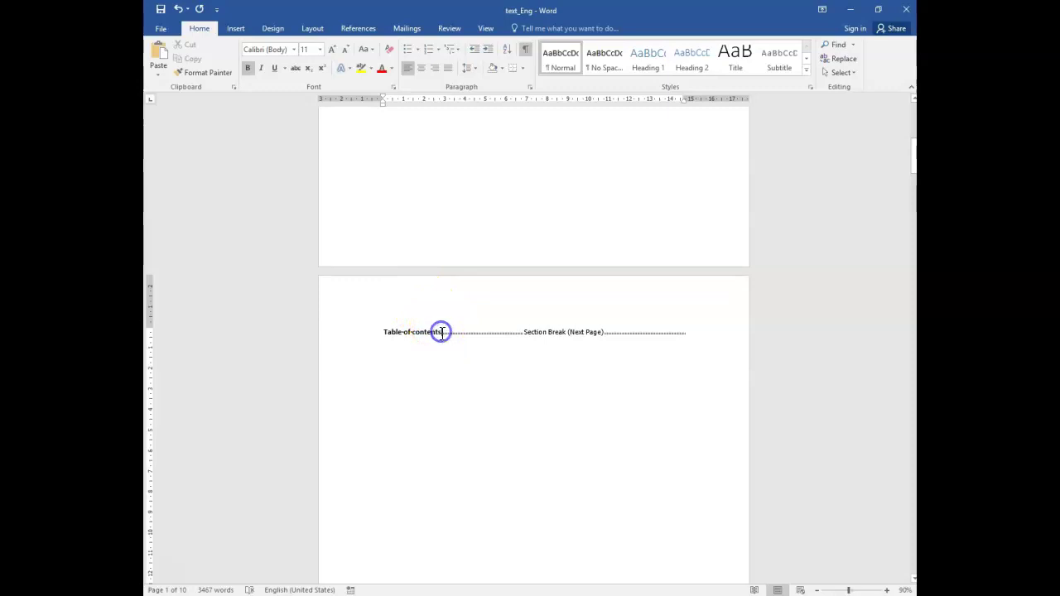
key("Return")
Place the cursor in the first Introduction paragraph and hide the formatting marks
scroll(495, 339, "down", 5)
scroll(494, 340, "down", 5)
left_click(426, 382)
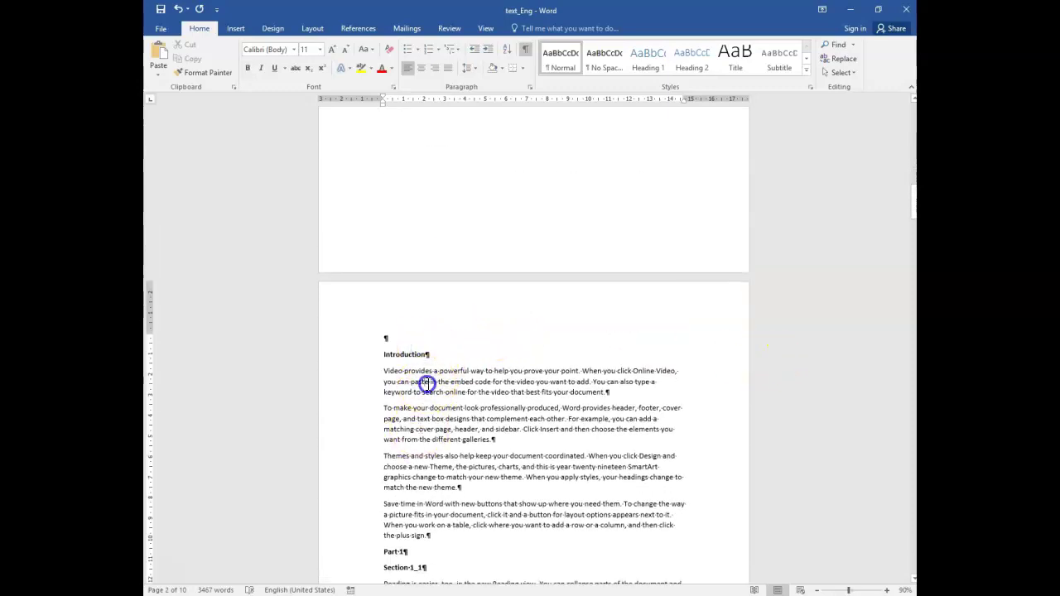
scroll(516, 293, "down", 2)
left_click(528, 53)
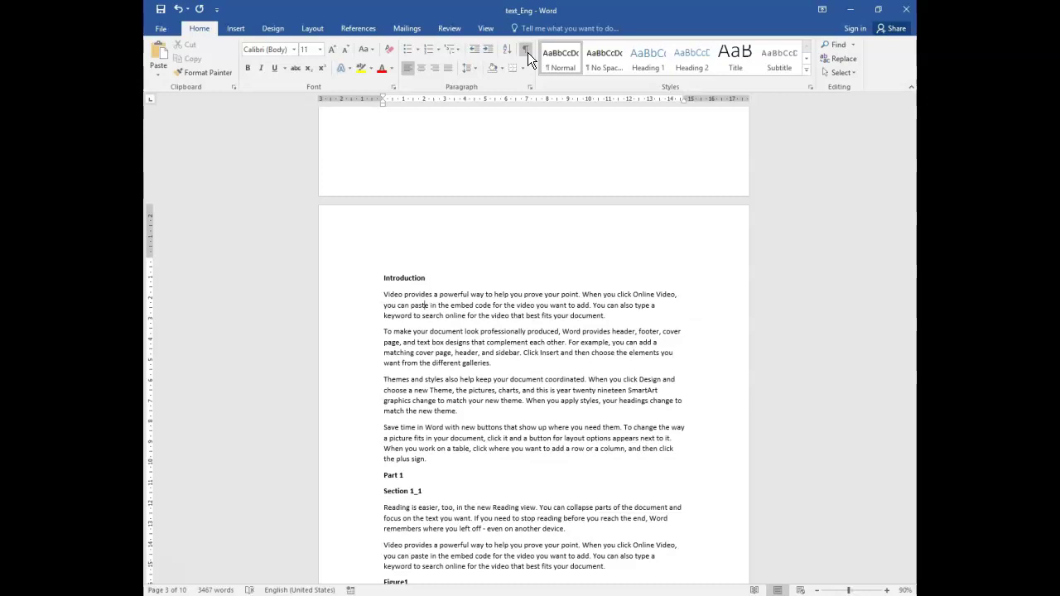
Switch to the Formatting and style guidelines PDF in Chrome and read the paper size and margin requirements in section 2.1
key("alt+Tab")
key("alt+Tab")
key("alt+Tab")
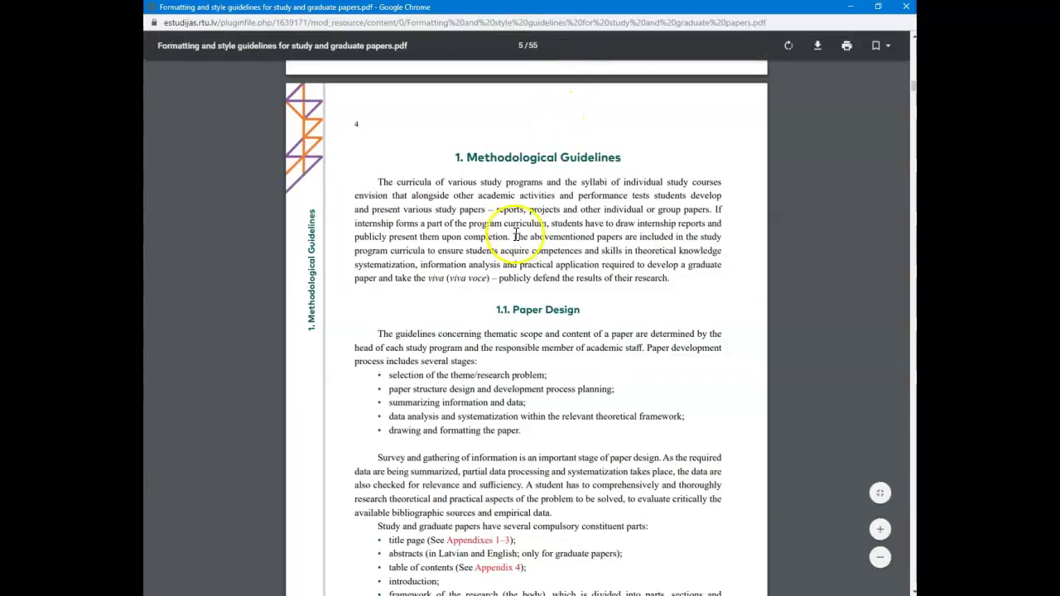
scroll(515, 235, "down", 20)
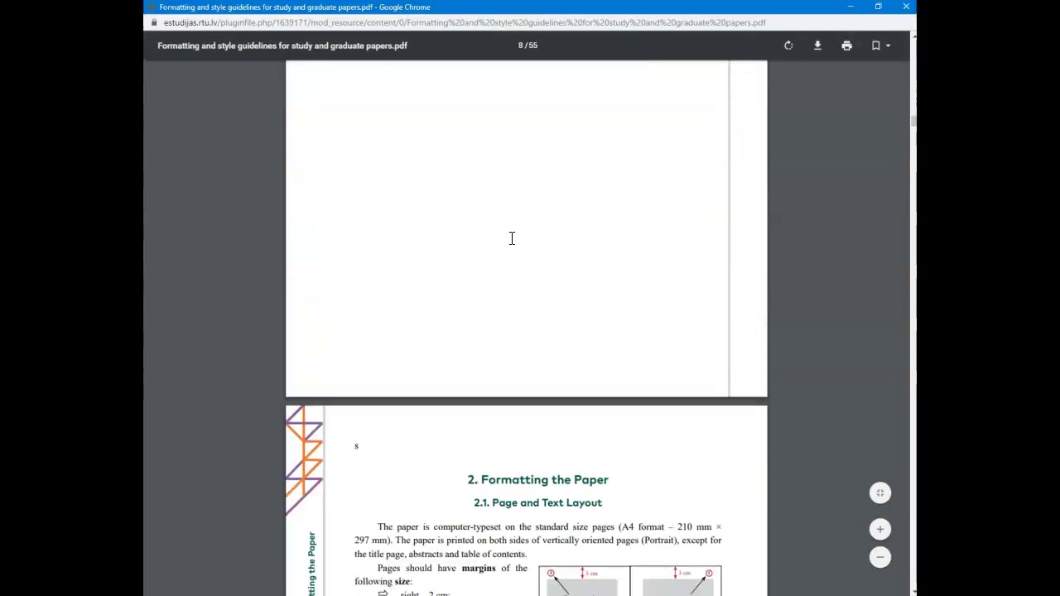
scroll(512, 238, "down", 5)
scroll(463, 223, "up", 1)
left_click_drag(377, 172, 460, 281)
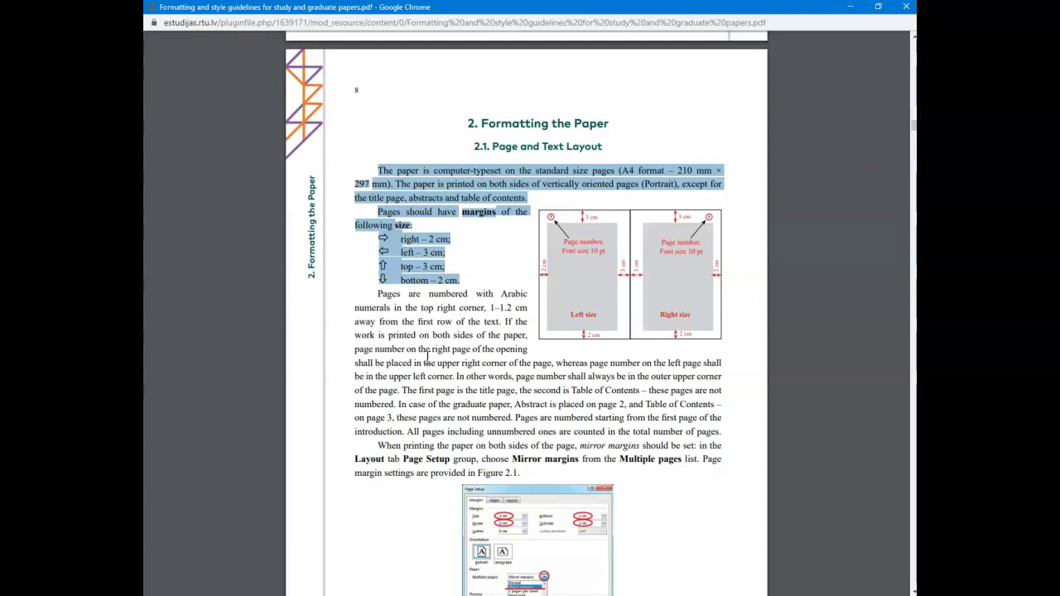
Return to text_Eng in Word and place the cursor in the Introduction's first paragraph
key("alt+Tab")
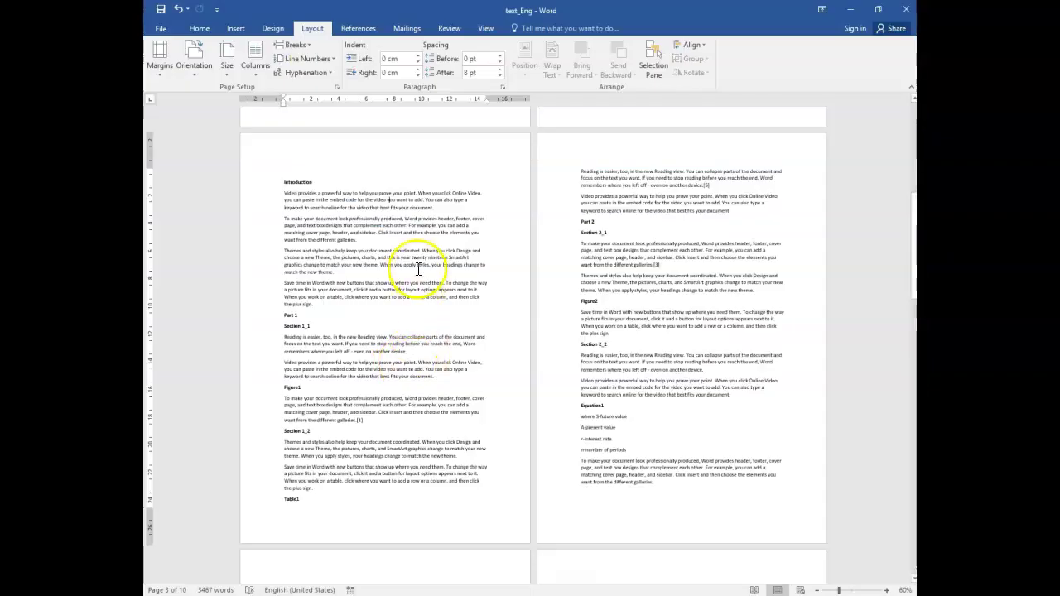
scroll(338, 218, "up", 3)
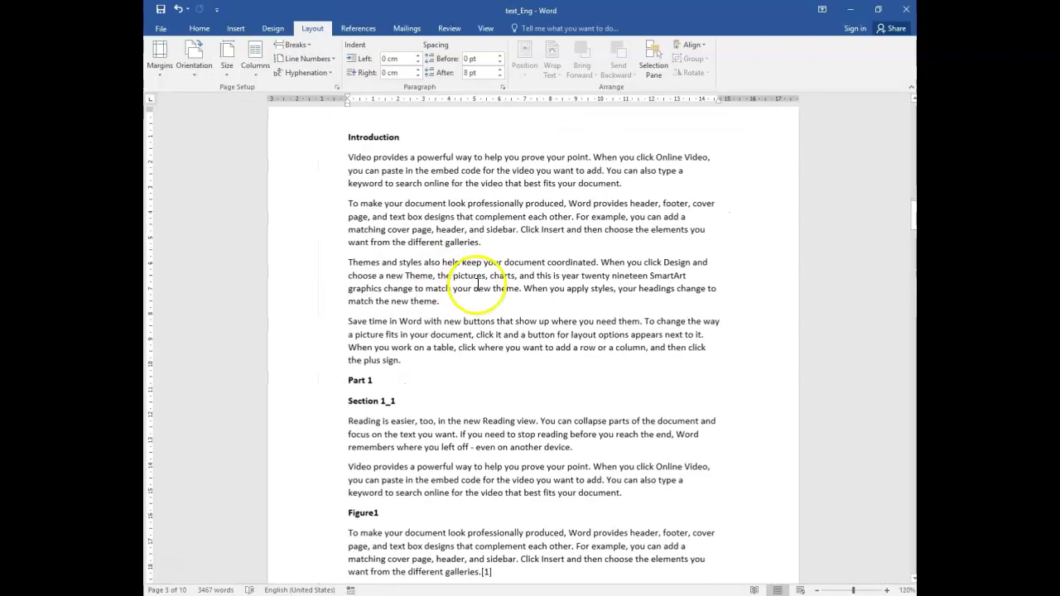
key("alt+Tab")
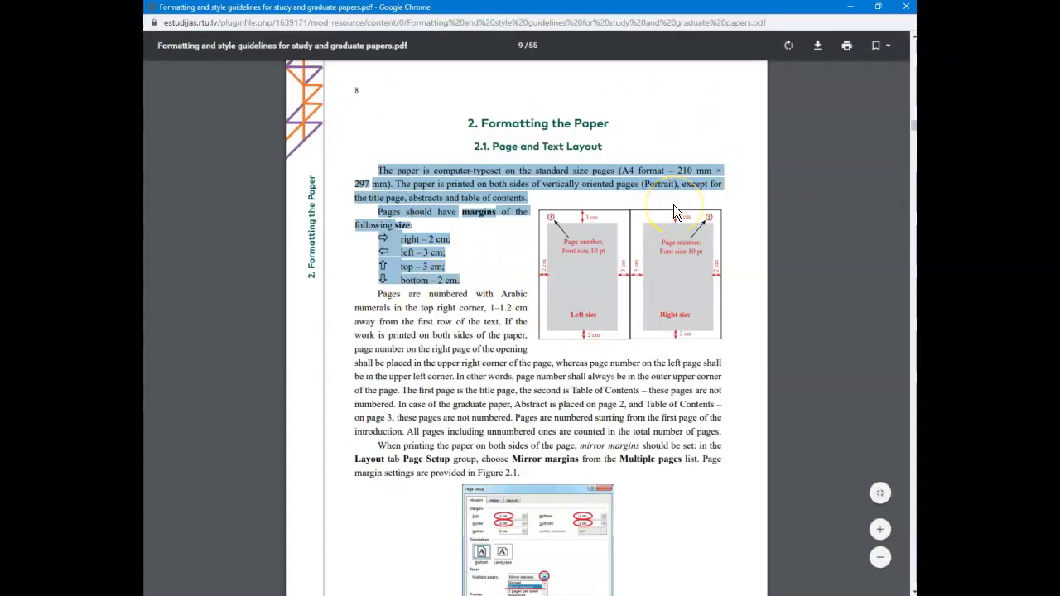
key("alt+Tab")
left_click(419, 185)
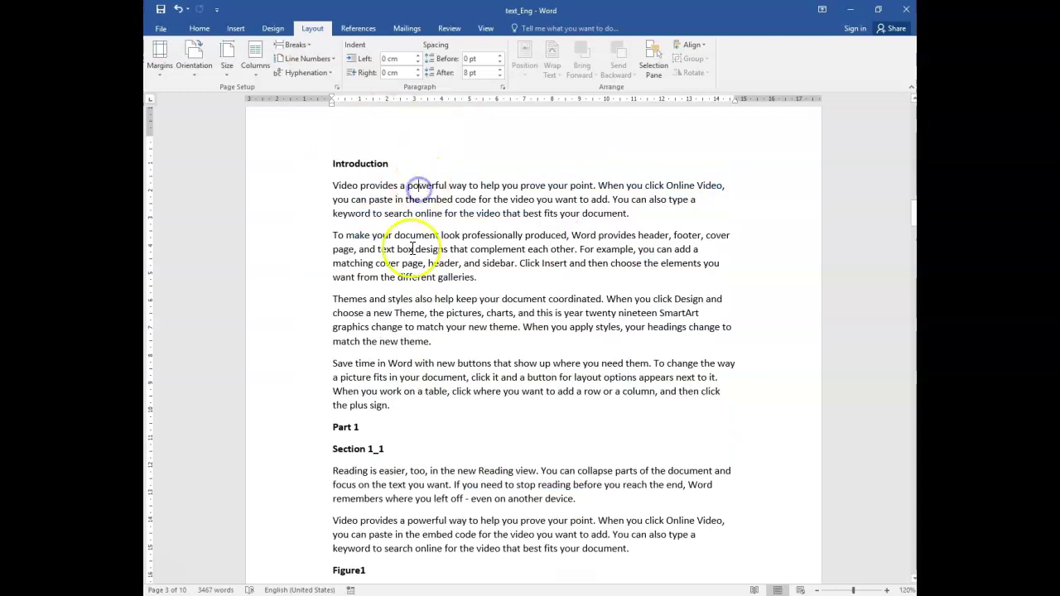
scroll(331, 348, "up", 1)
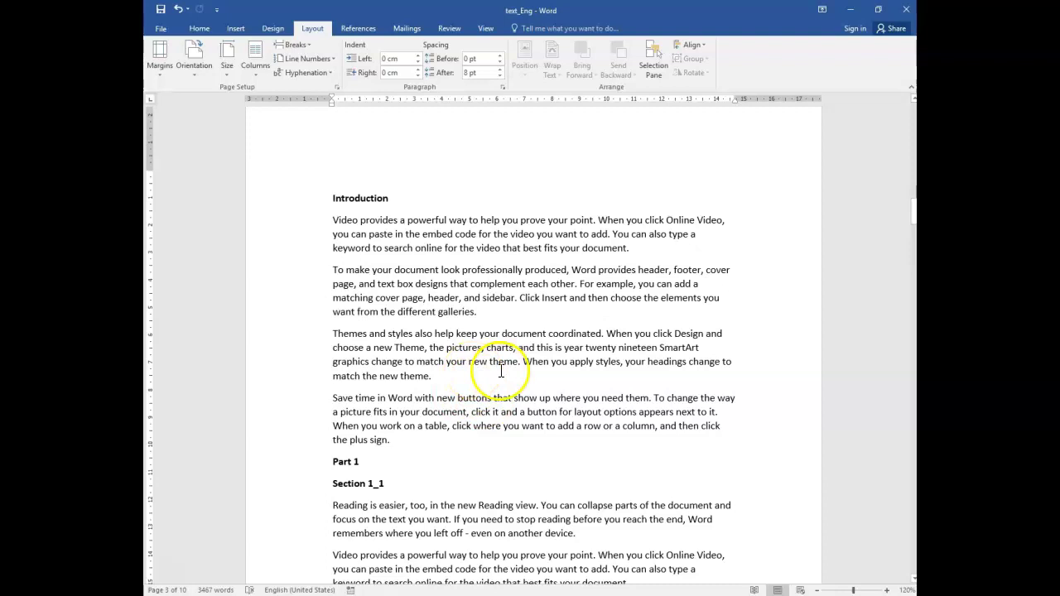
Look through Word's margin presets and recheck the required margins in section 2.1 of the guidelines PDF
left_click(165, 78)
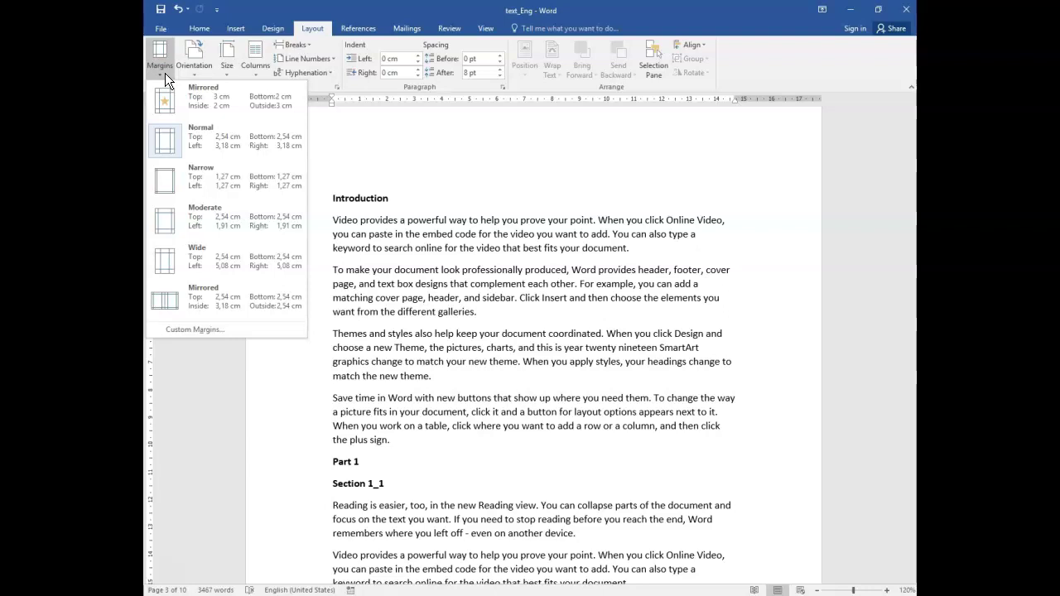
left_click(182, 333)
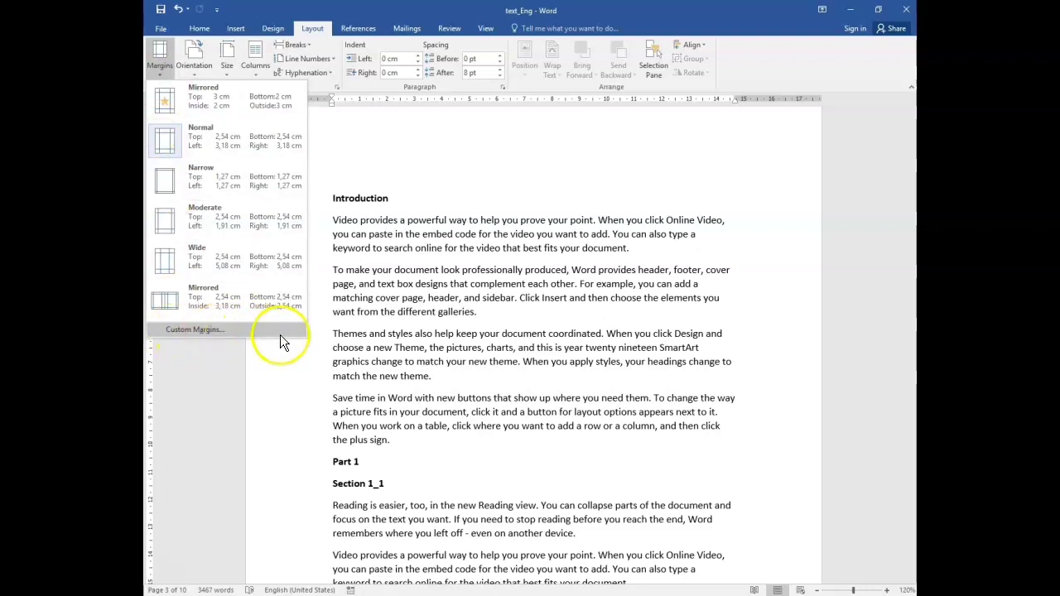
key("alt+Tab")
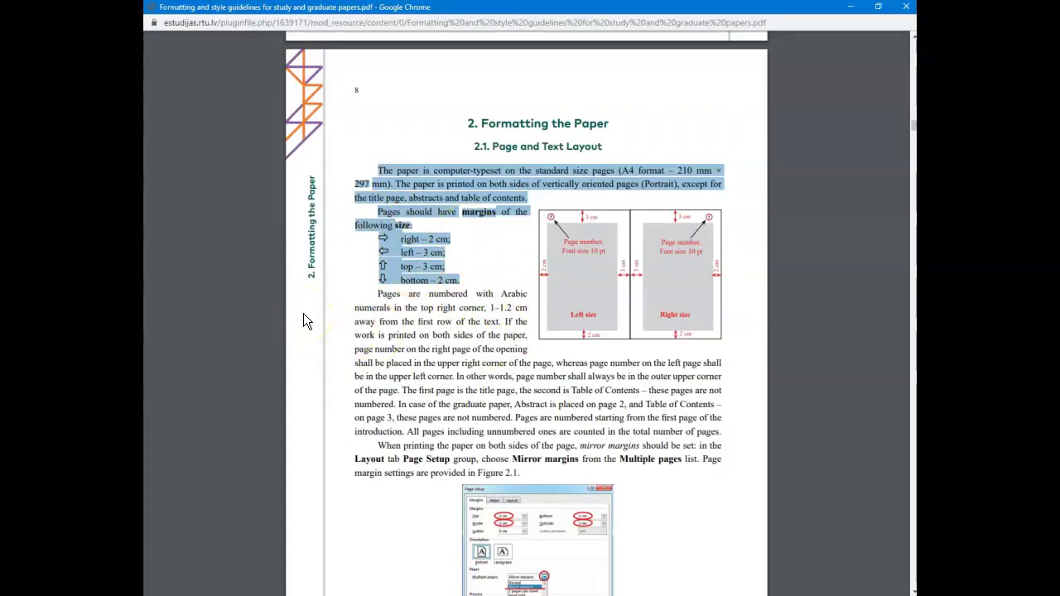
key("alt+Tab")
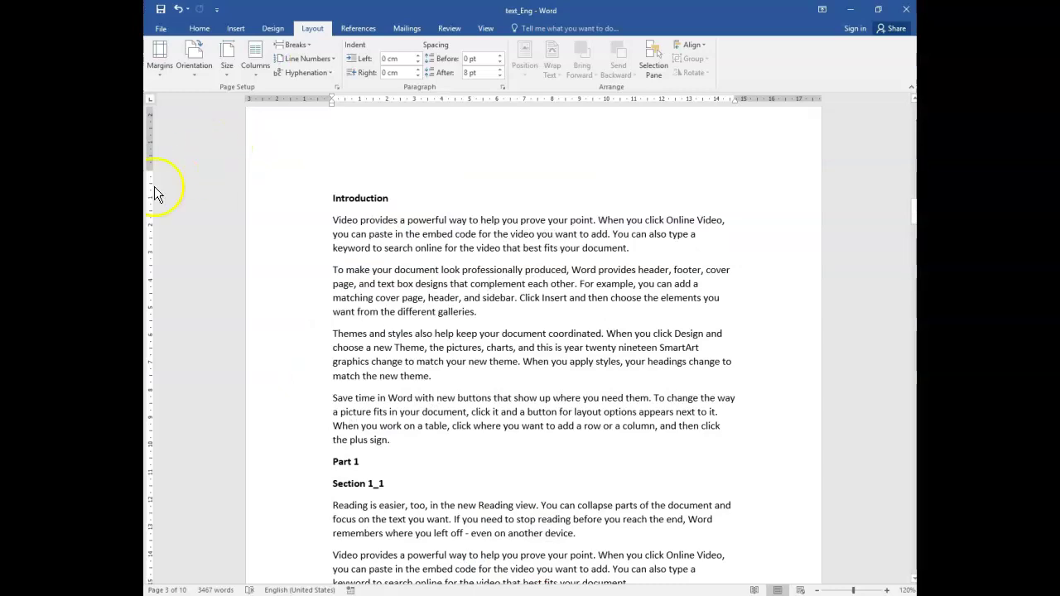
key("alt+Tab")
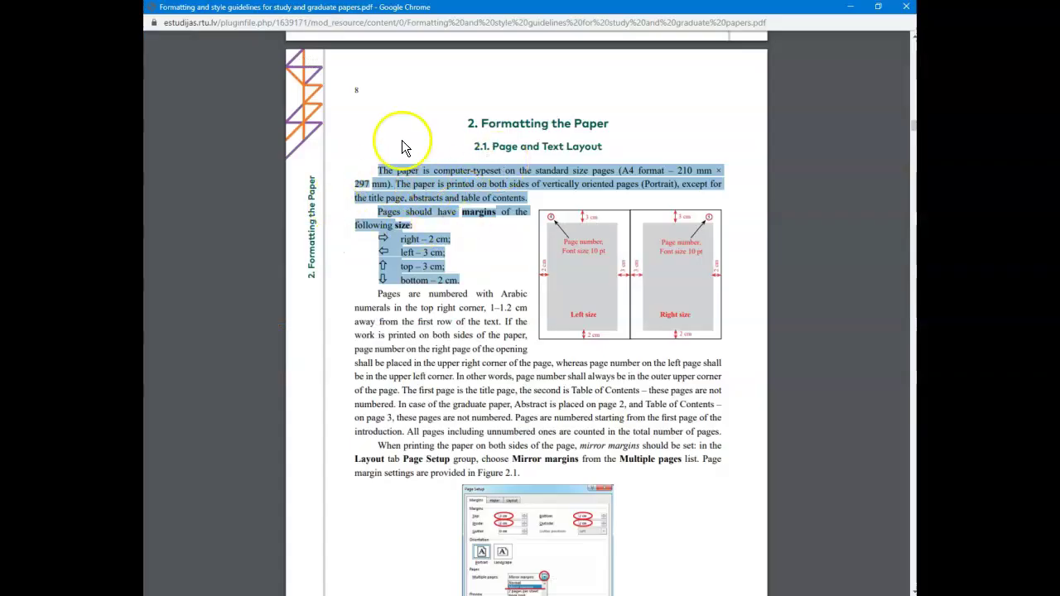
key("alt+Tab")
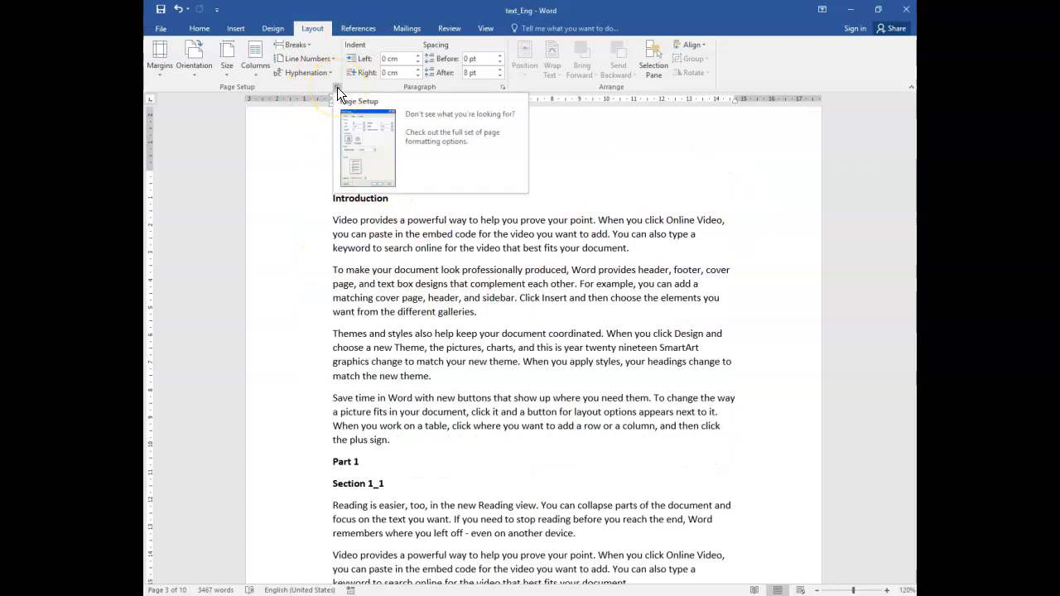
Open the full page setup options for the current section and review the paper size and margin settings
left_click(337, 87)
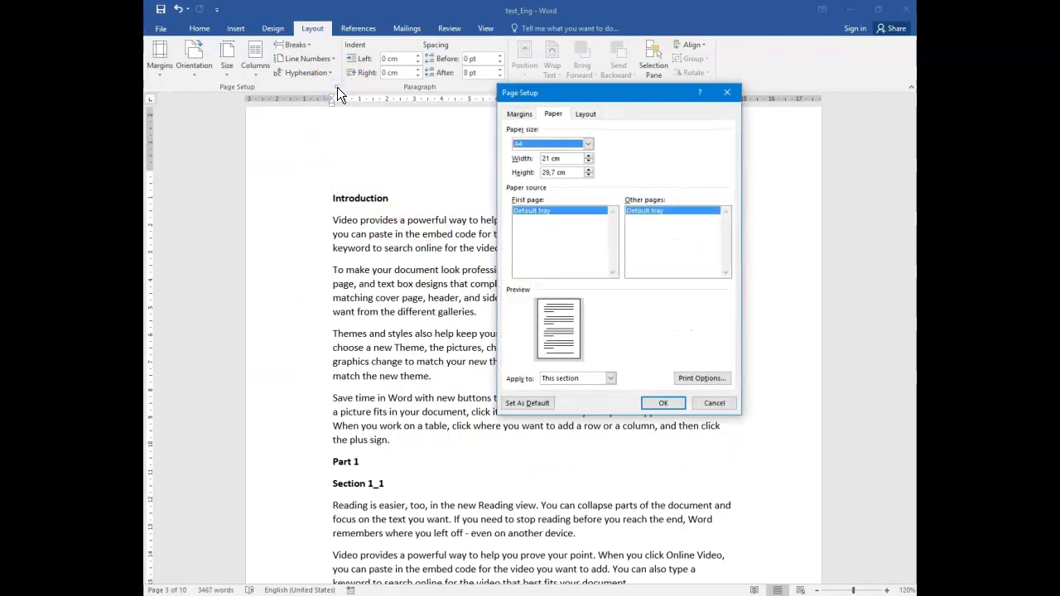
left_click(550, 114)
left_click(520, 114)
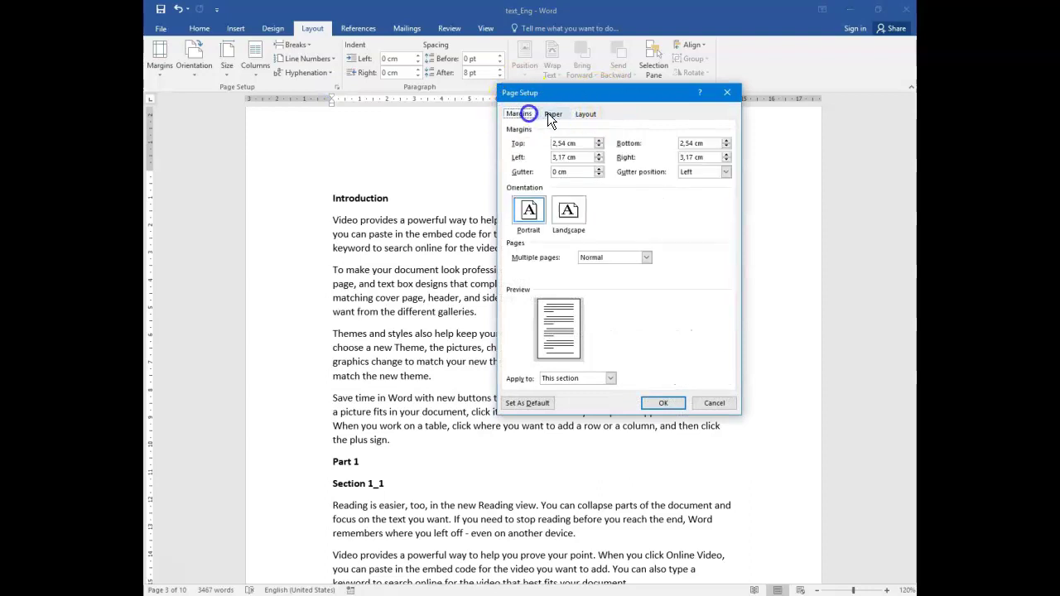
left_click(555, 114)
left_click(521, 113)
left_click(553, 114)
left_click(516, 114)
left_click(548, 114)
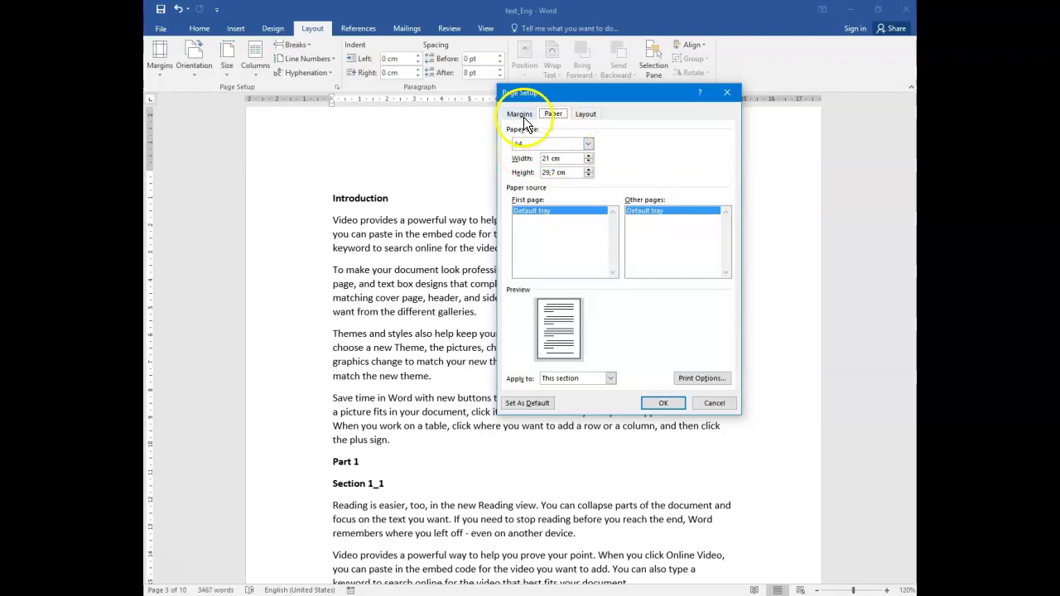
left_click(523, 117)
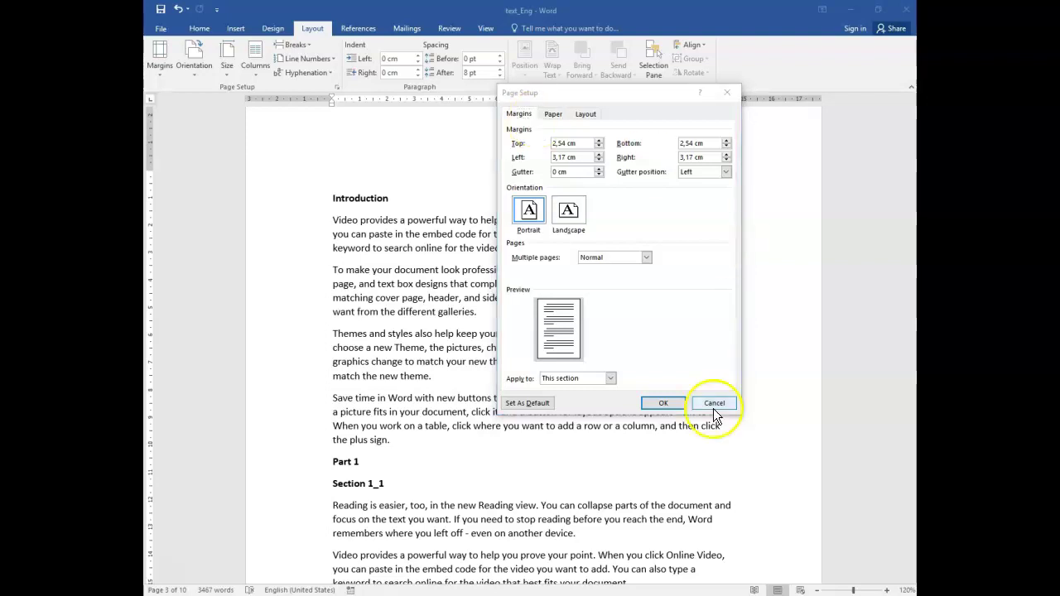
left_click_drag(596, 92, 519, 127)
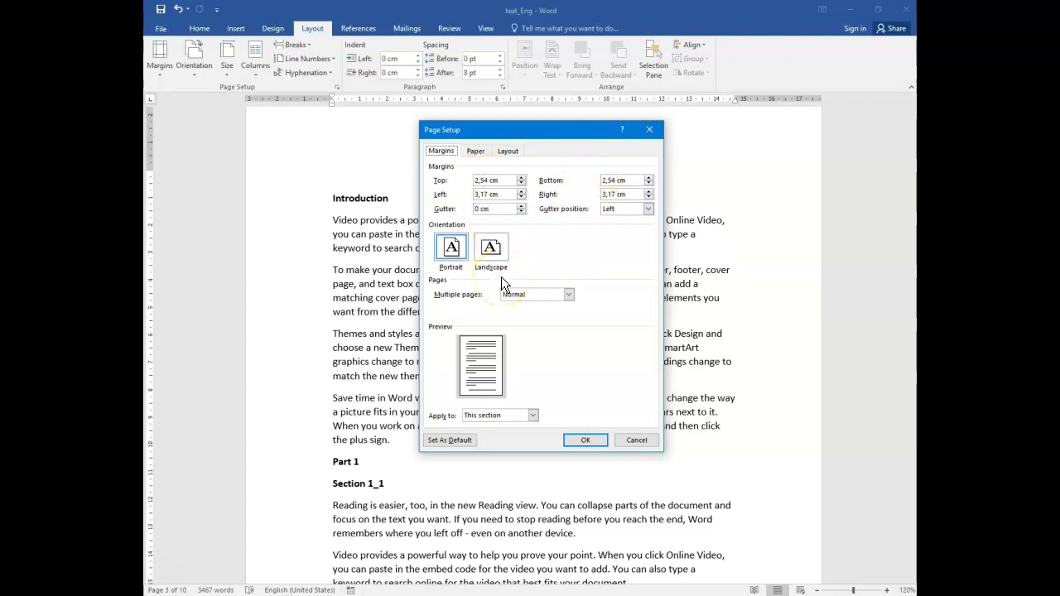
Set the page margins to 3 cm at the top and left and 2 cm at the bottom and right
double_click(485, 179)
type("3")
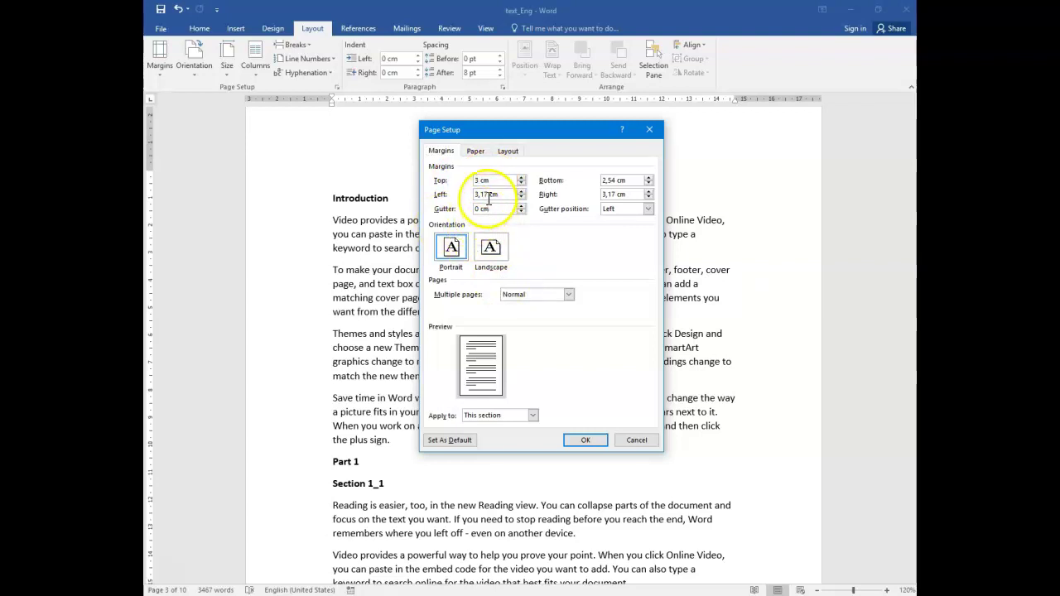
left_click_drag(489, 196, 462, 195)
type("3")
left_click_drag(623, 180, 602, 194)
type("2")
type("2")
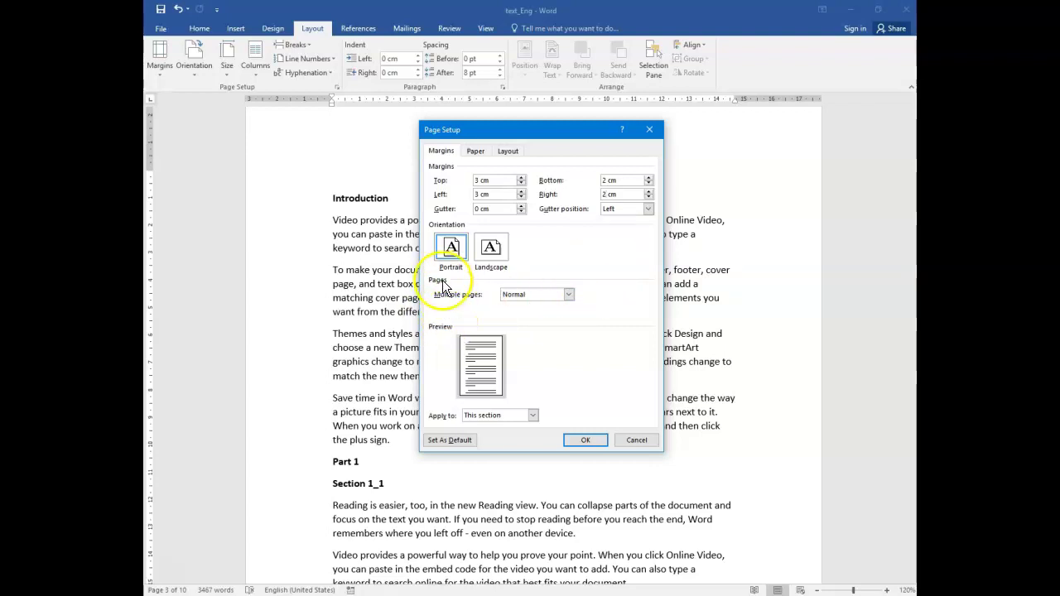
Set the multiple-pages option to mirror margins and check the paper size settings
left_click(536, 295)
left_click(531, 314)
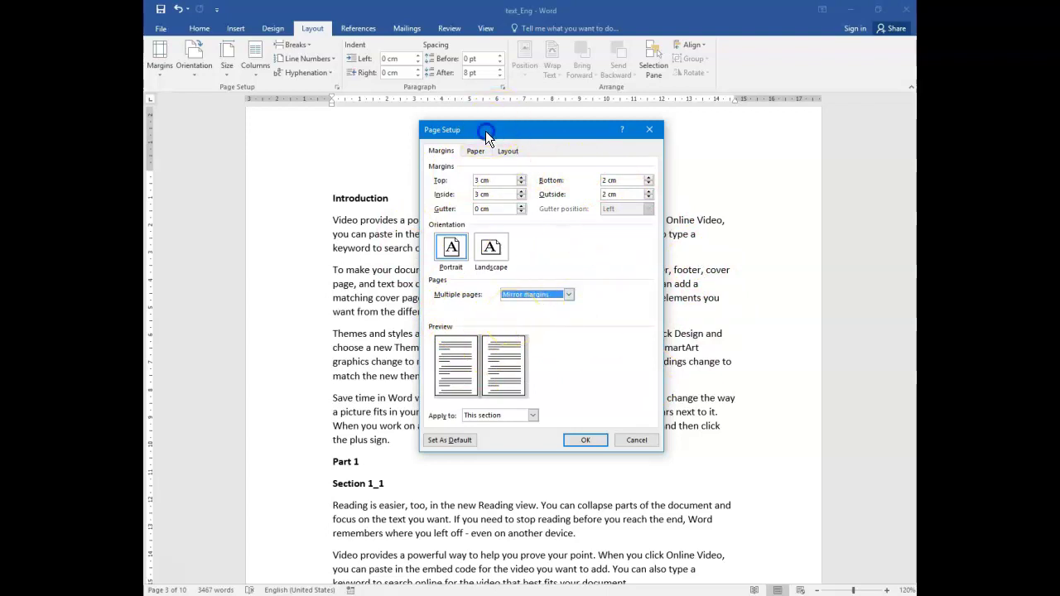
left_click_drag(485, 130, 504, 121)
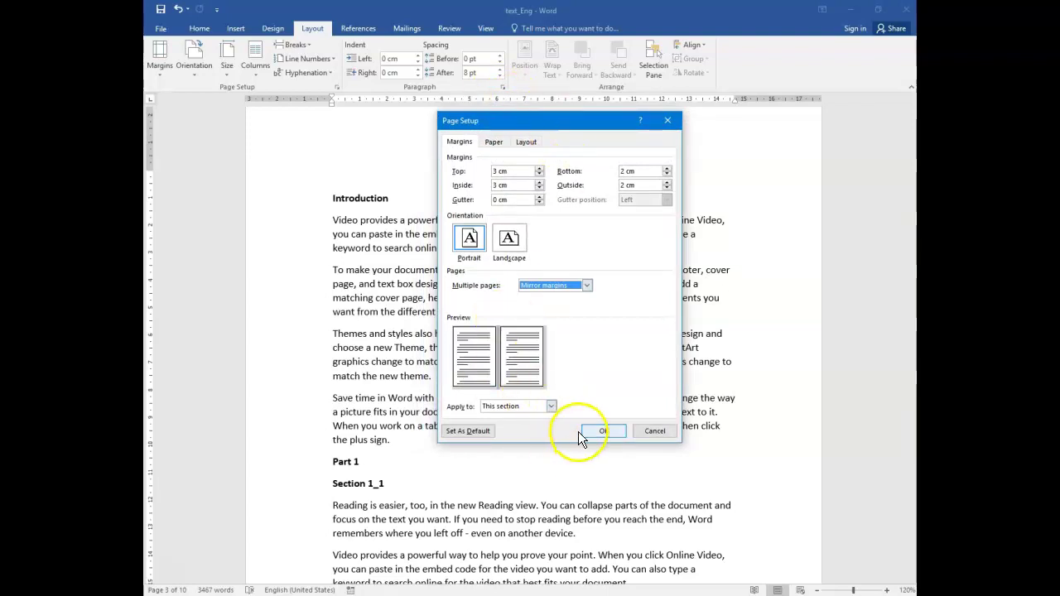
left_click(495, 142)
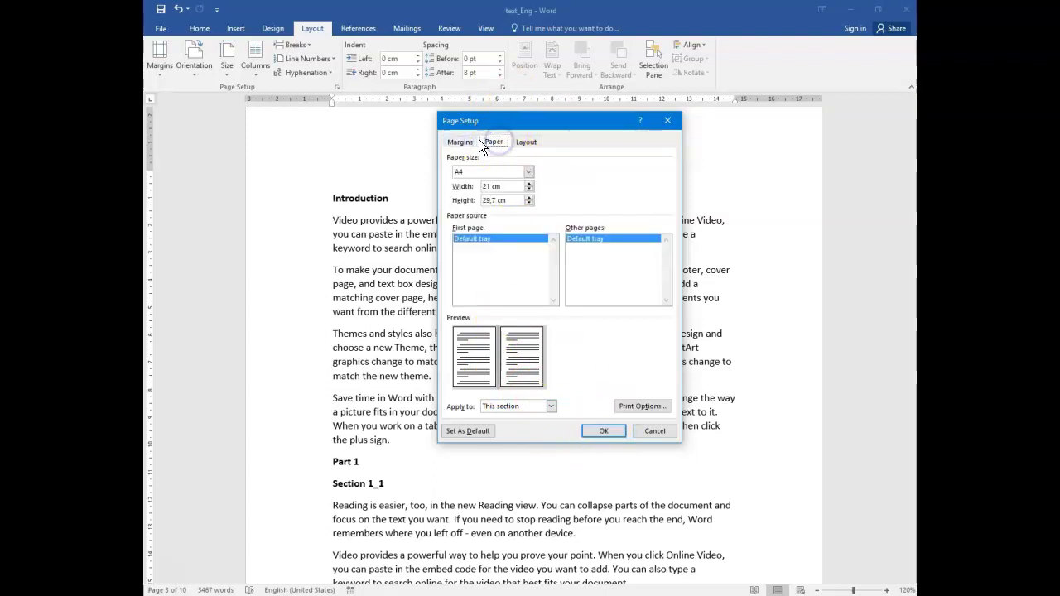
left_click(458, 141)
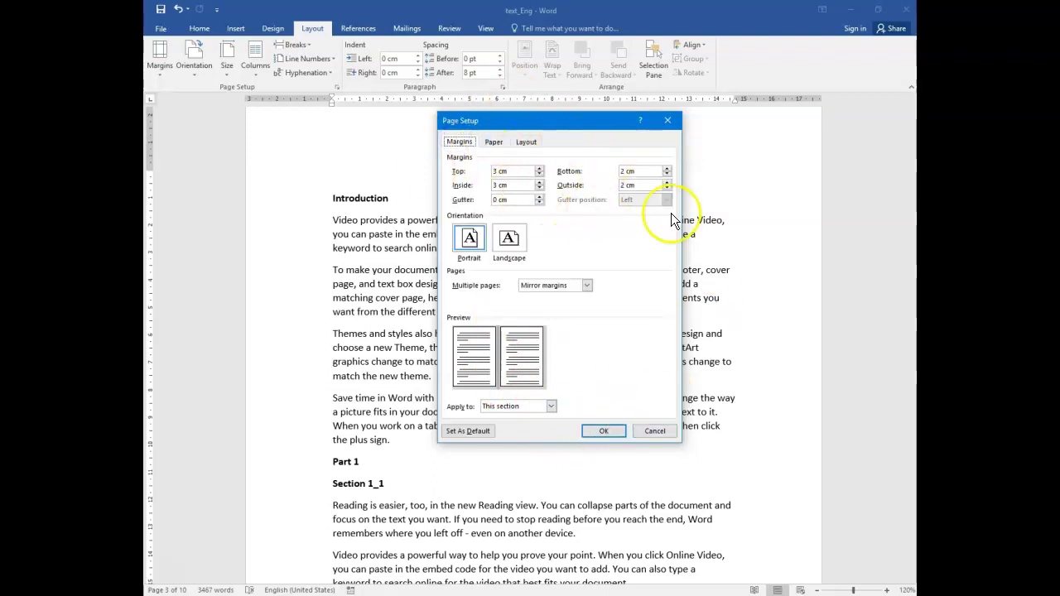
left_click(493, 141)
left_click(460, 144)
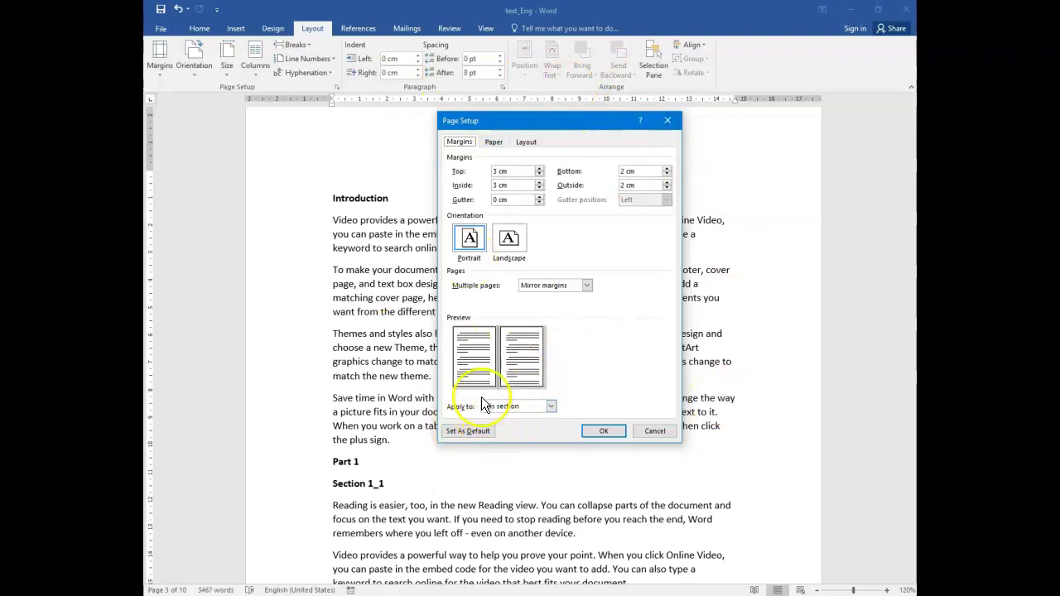
Apply the page setup to the whole document, rechecking the paper and margin settings before confirming
left_click(513, 405)
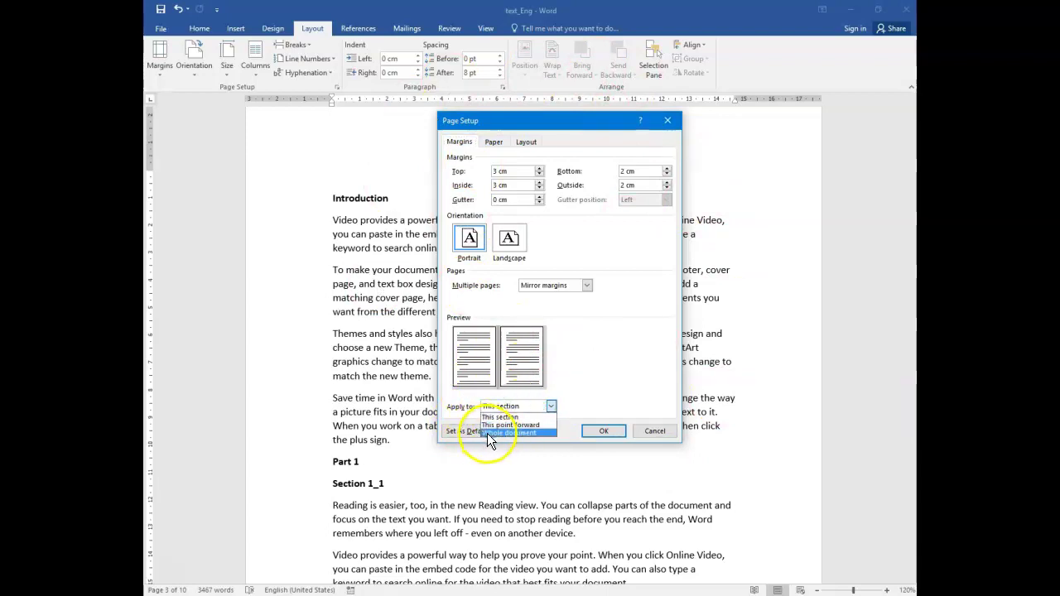
left_click(519, 433)
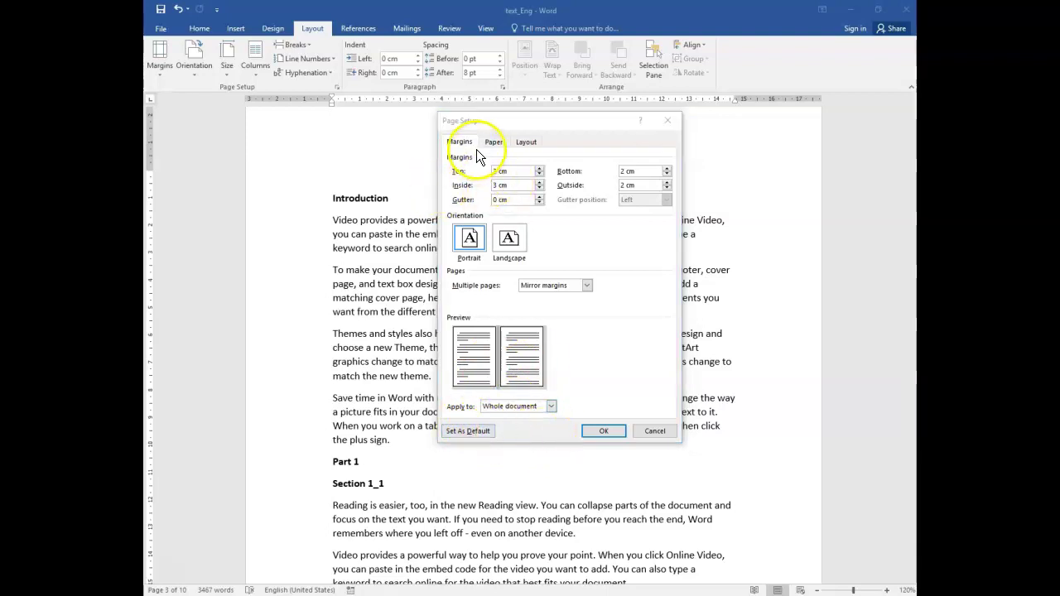
left_click(493, 143)
left_click(461, 143)
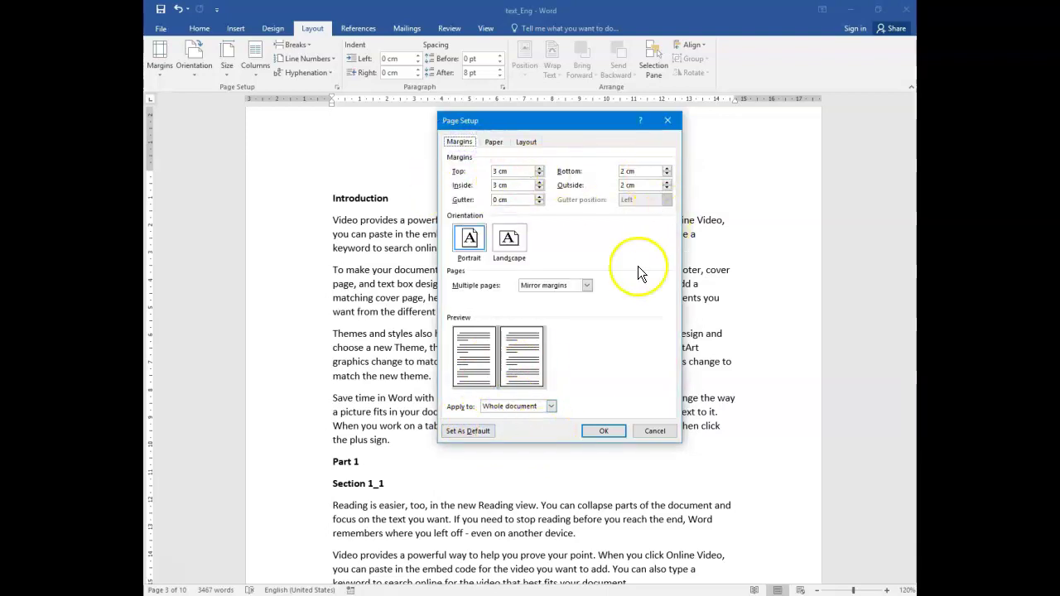
left_click(613, 429)
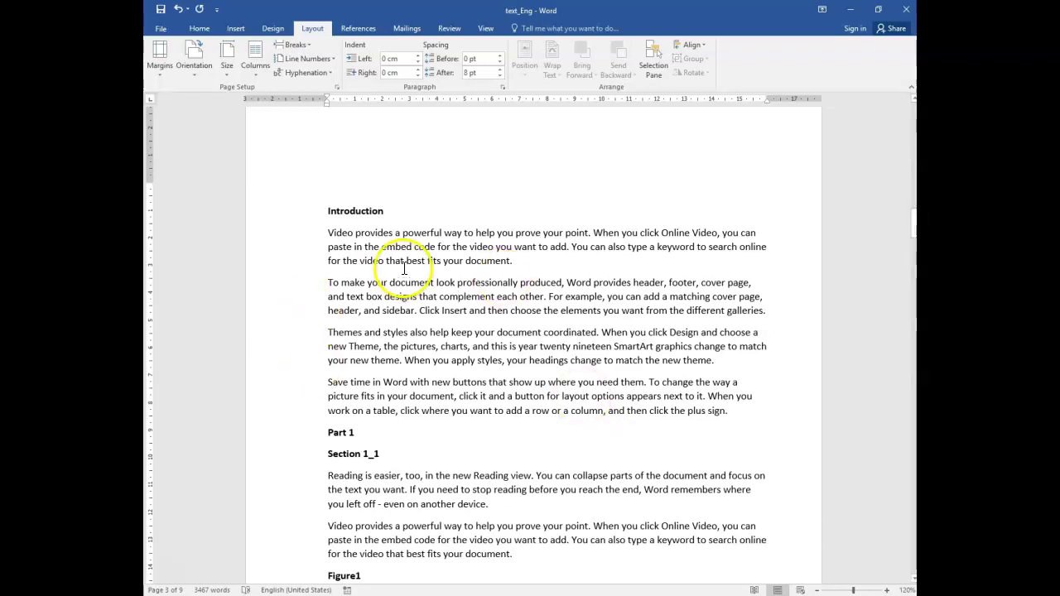
Look through the document from the Introduction to Part 4 to check the mirrored margins on odd and even pages
scroll(402, 184, "down", 2)
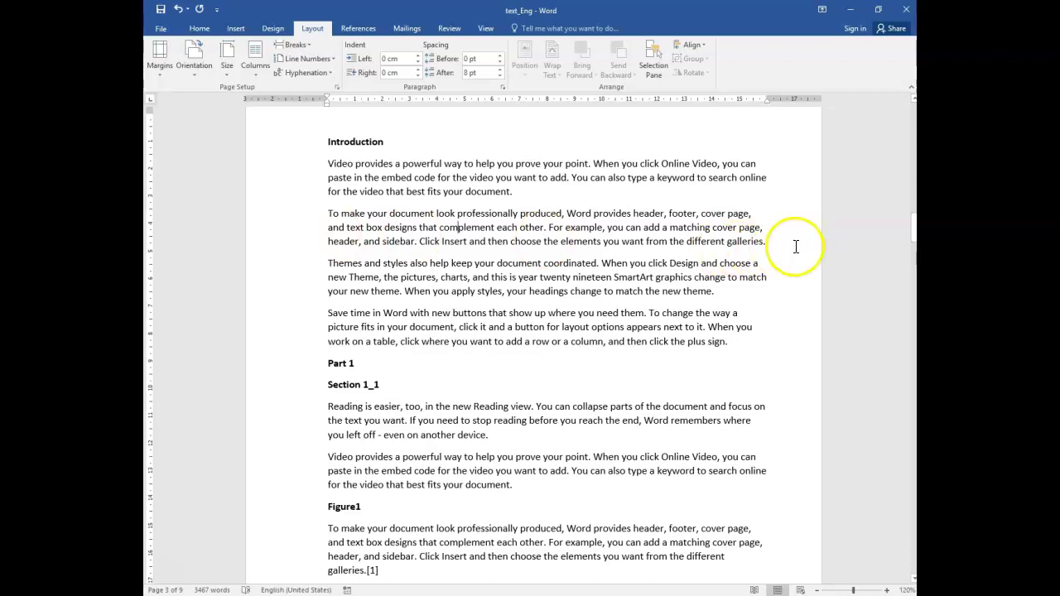
scroll(796, 247, "down", 20)
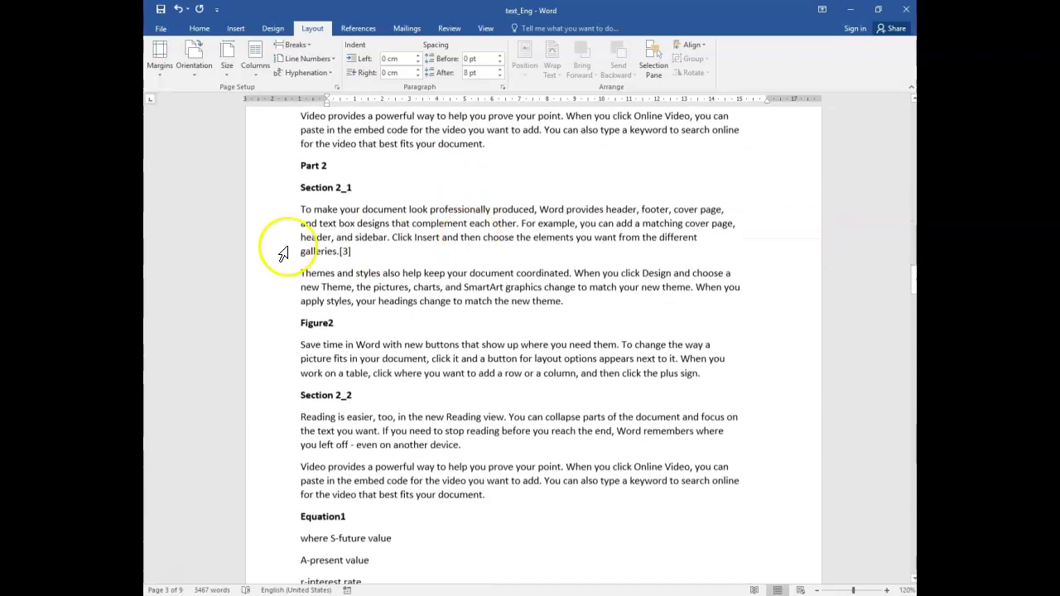
left_click(323, 238)
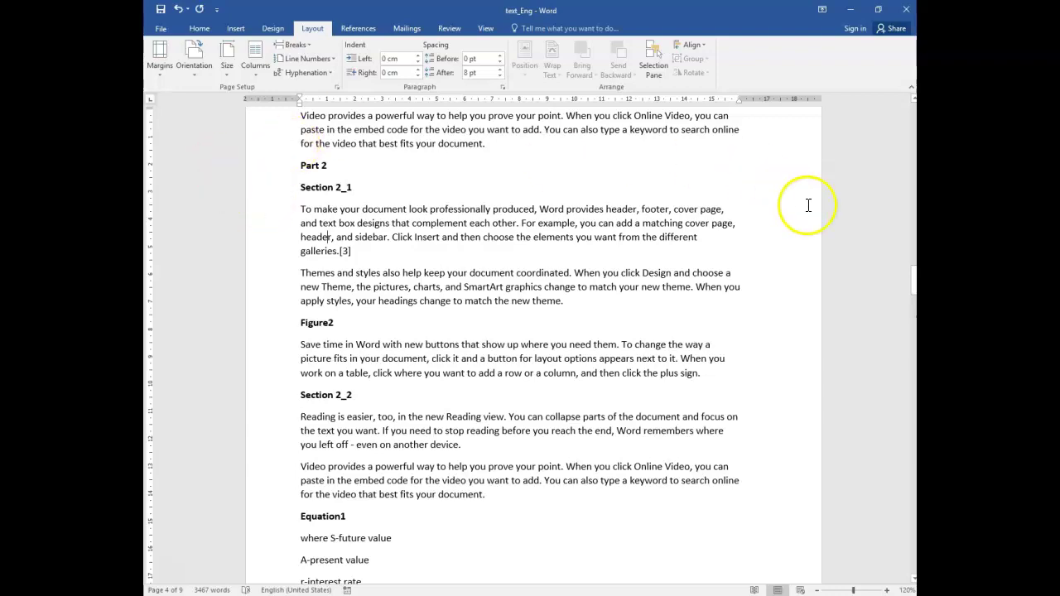
scroll(740, 229, "down", 20)
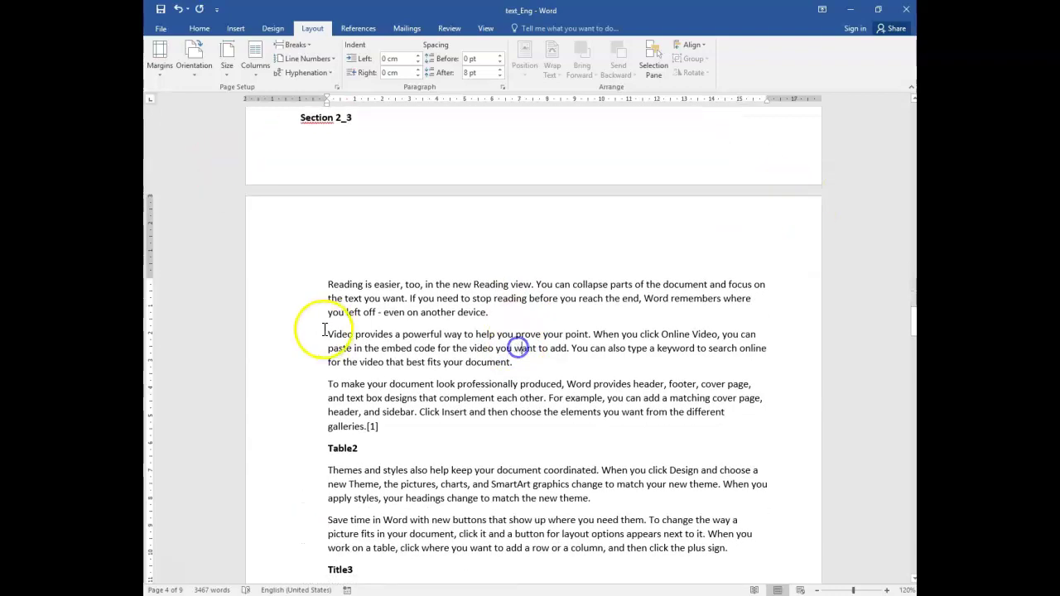
scroll(473, 350, "down", 17)
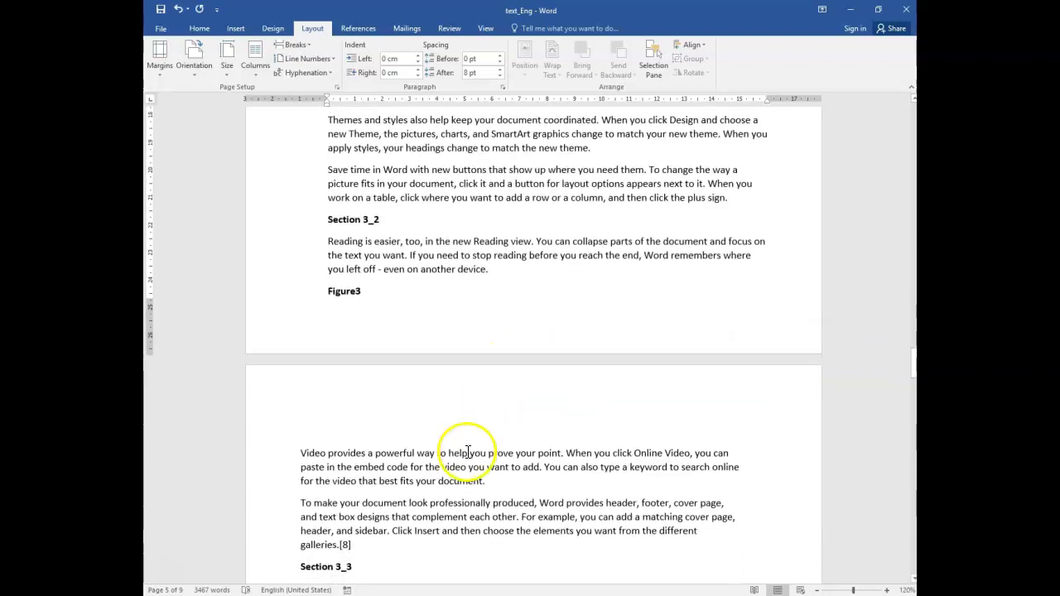
scroll(448, 437, "down", 20)
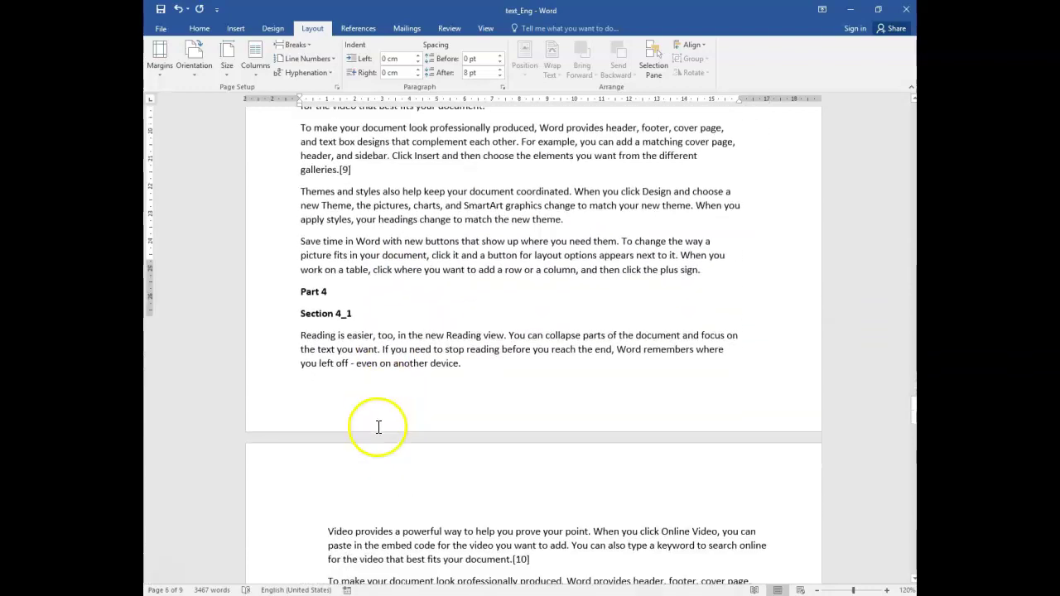
scroll(378, 427, "down", 20)
scroll(444, 406, "up", 20)
scroll(444, 406, "up", 20)
scroll(444, 405, "up", 9)
left_click(336, 398)
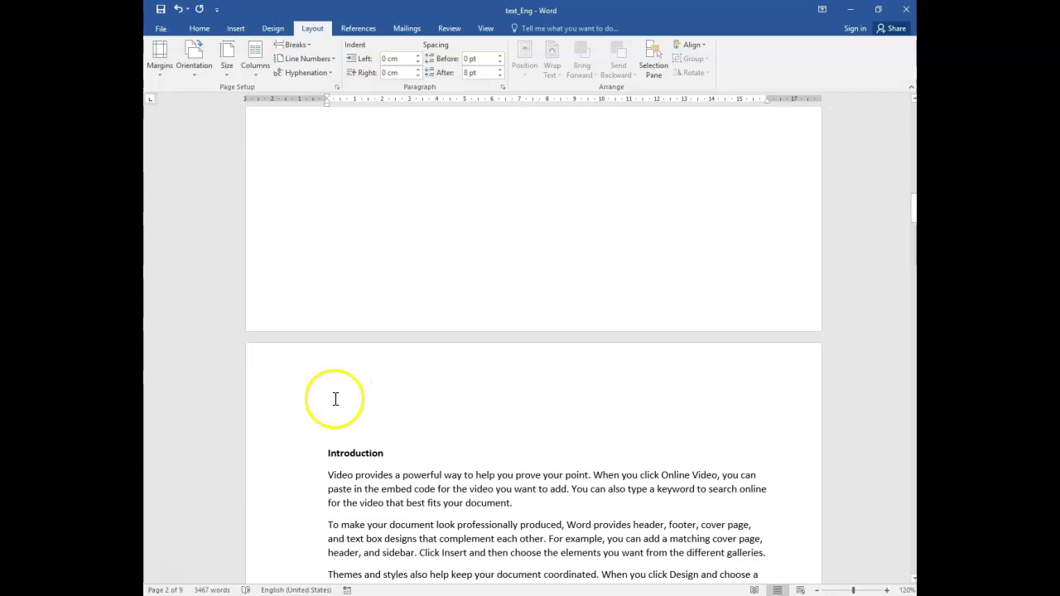
scroll(335, 398, "down", 8)
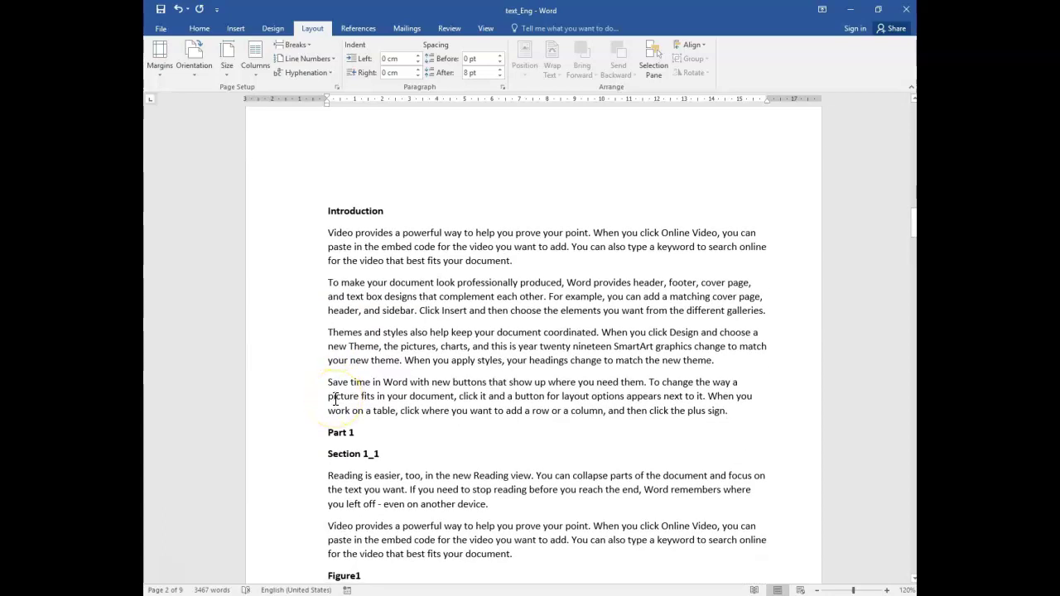
left_click(198, 28)
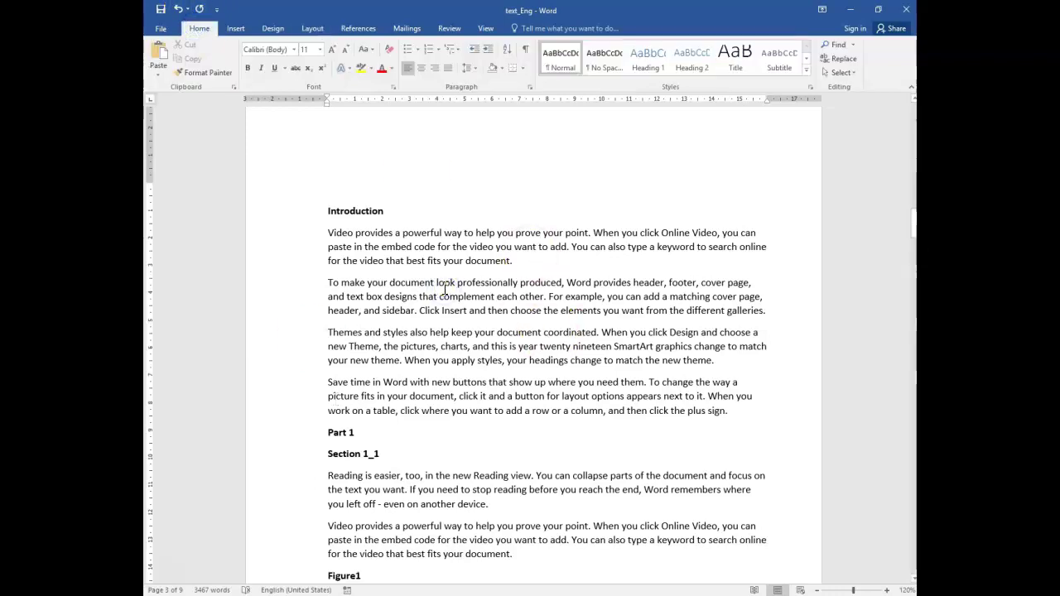
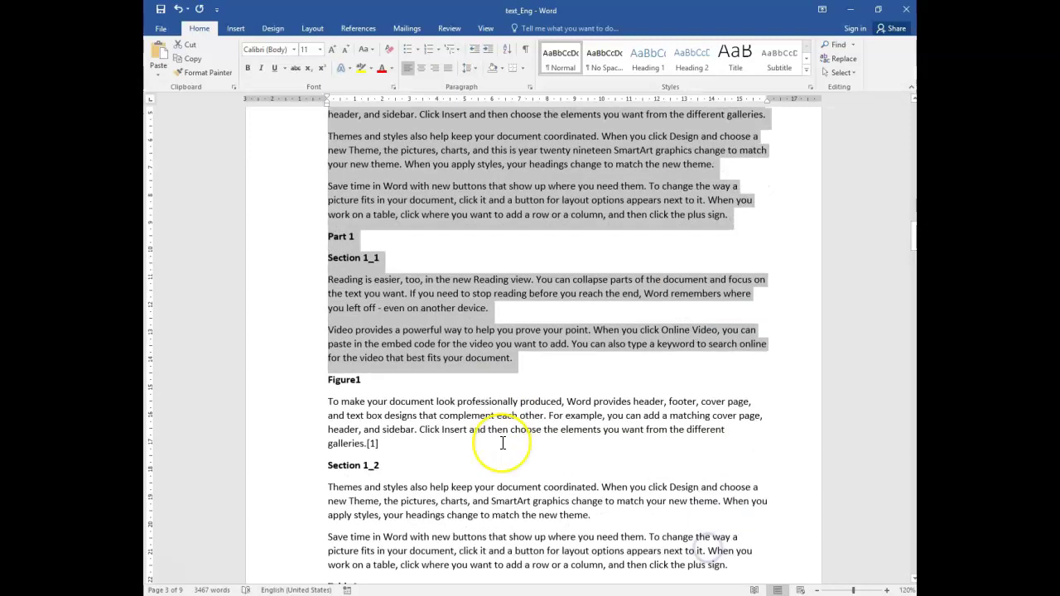
scroll(503, 442, "up", 15)
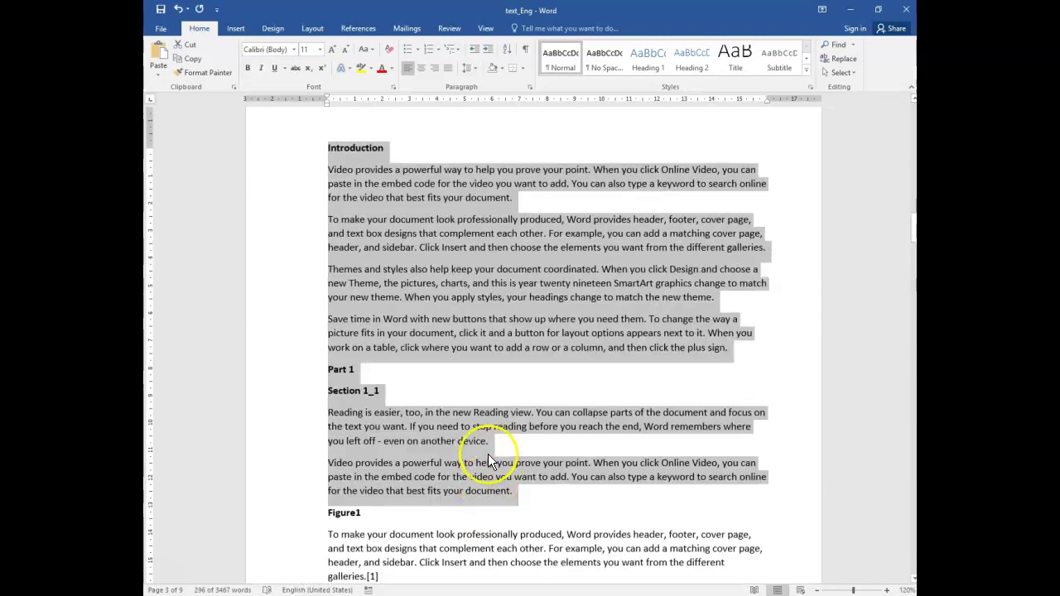
left_click(361, 341)
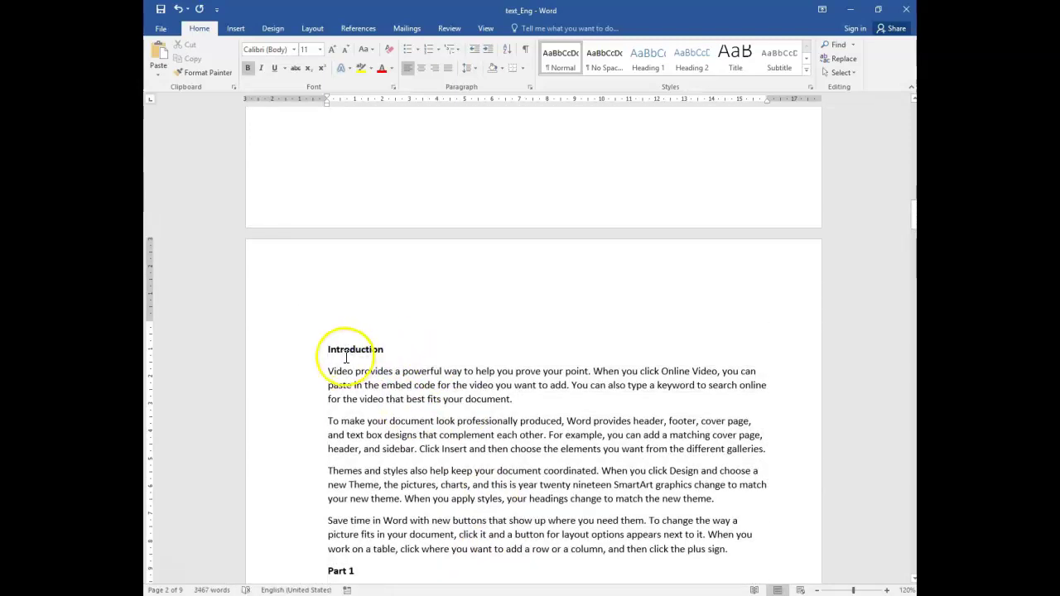
Review the title page, the table of contents page and the start of the Introduction, checking the formatting of their headings
scroll(346, 361, "up", 10)
scroll(345, 400, "up", 10)
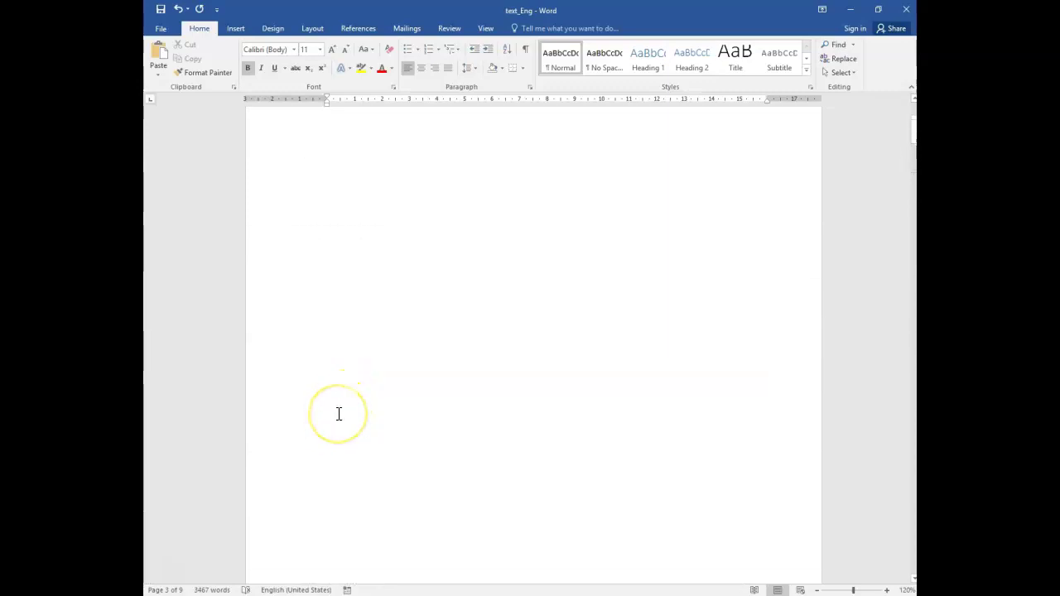
left_click(357, 244)
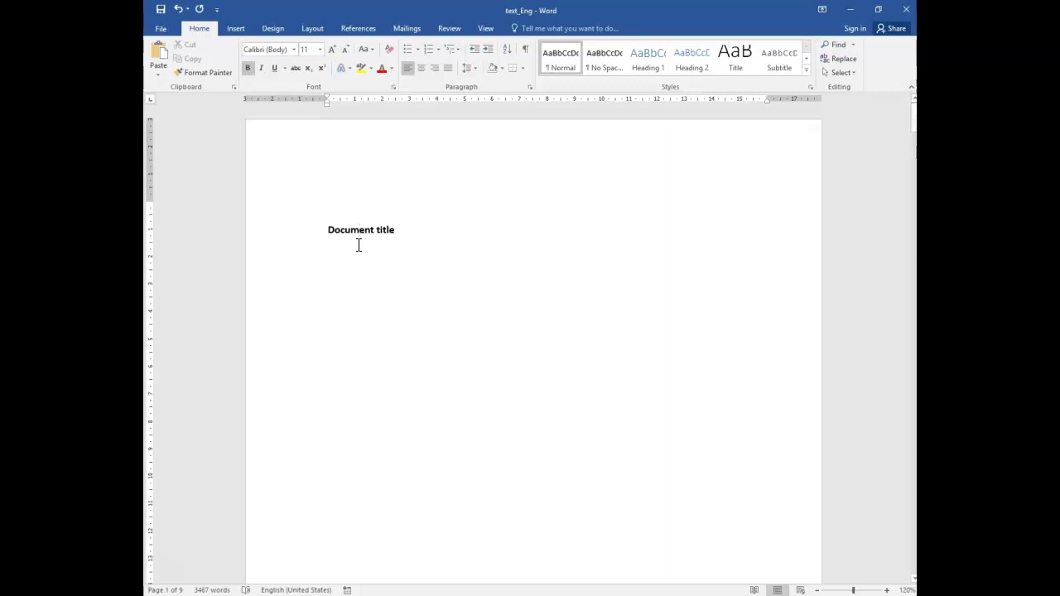
left_click_drag(295, 199, 418, 447)
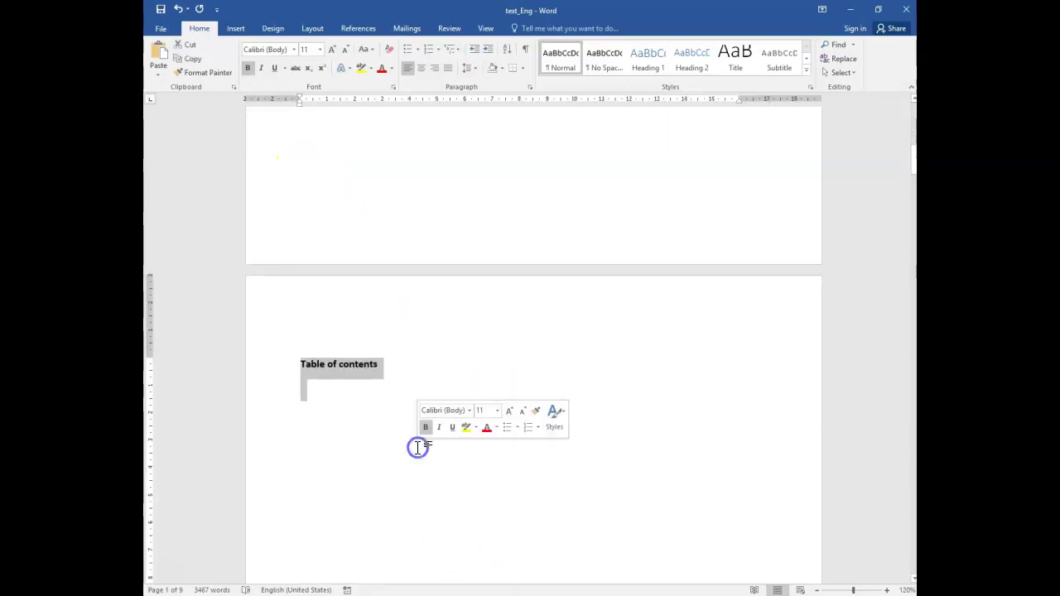
scroll(324, 361, "up", 10)
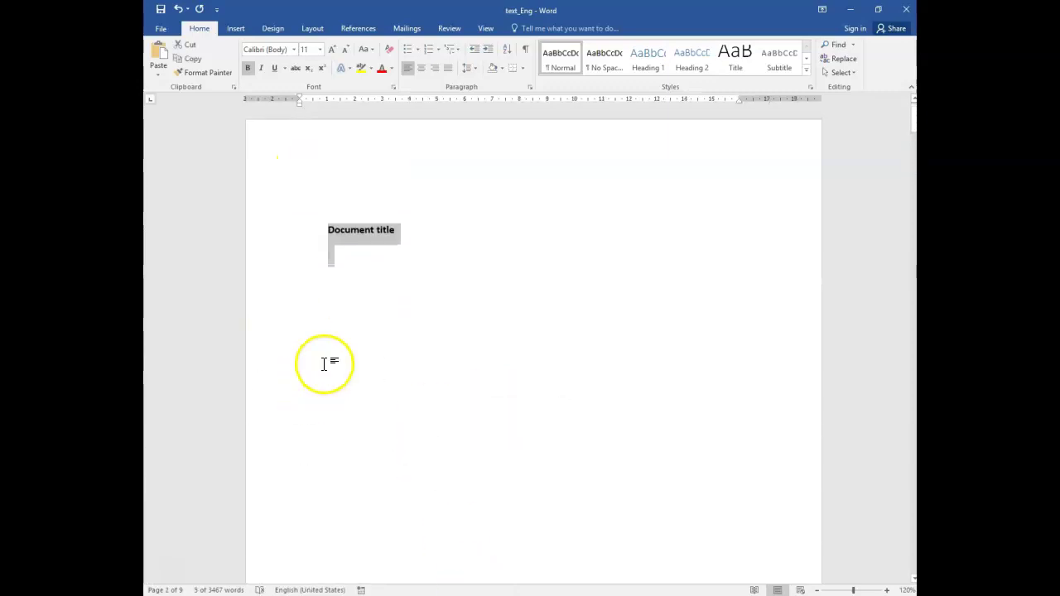
left_click(350, 233)
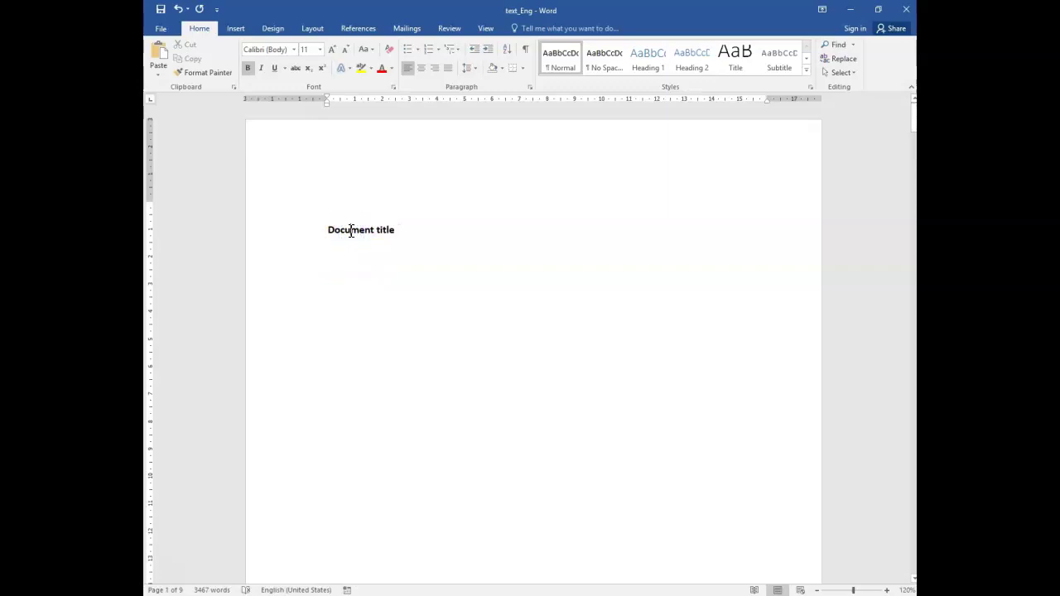
scroll(331, 216, "down", 12)
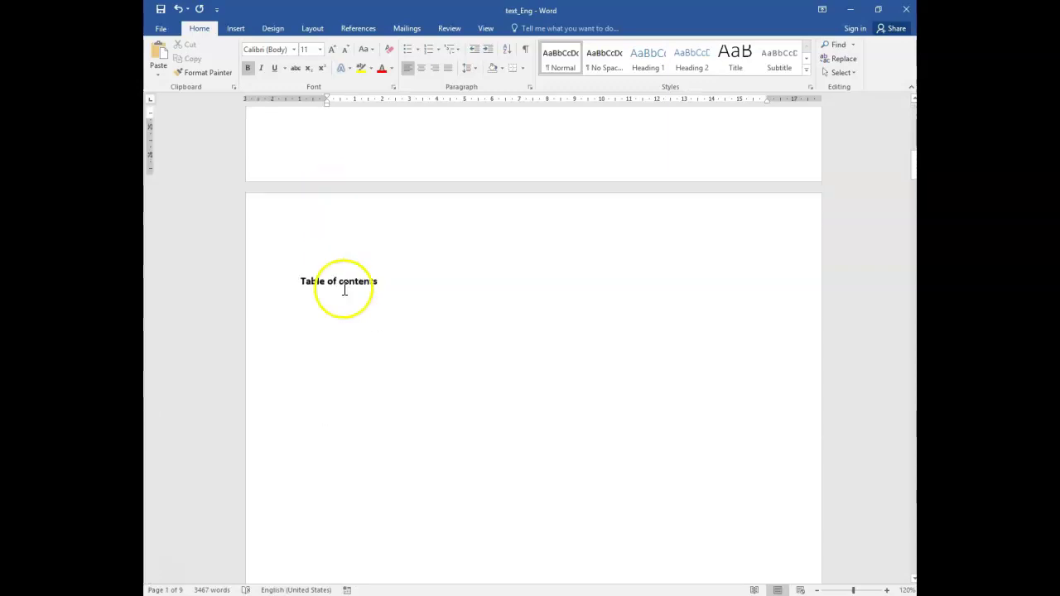
left_click(342, 283)
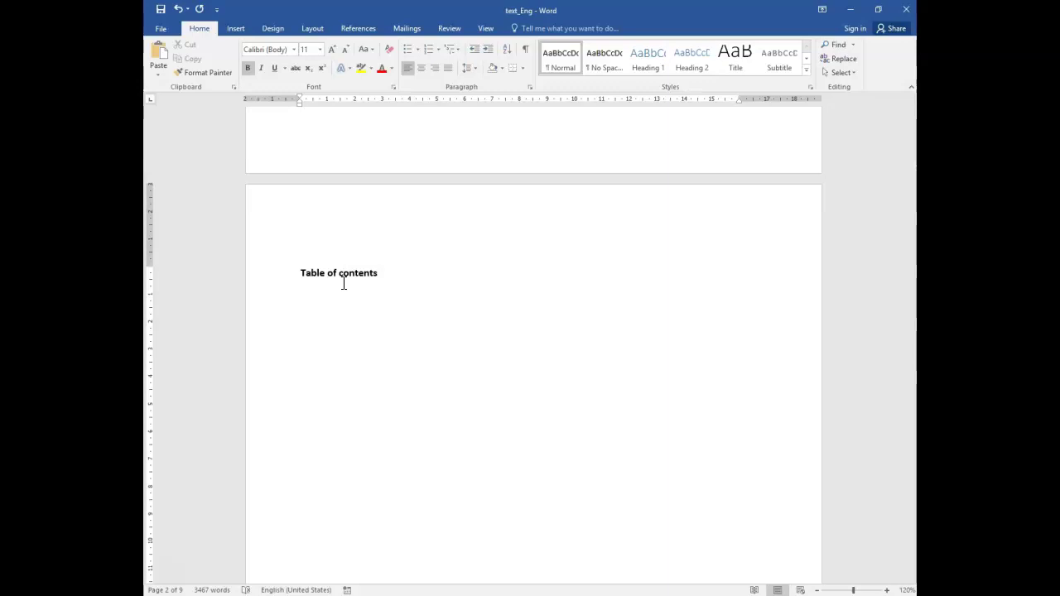
scroll(331, 312, "down", 10)
scroll(386, 396, "down", 3)
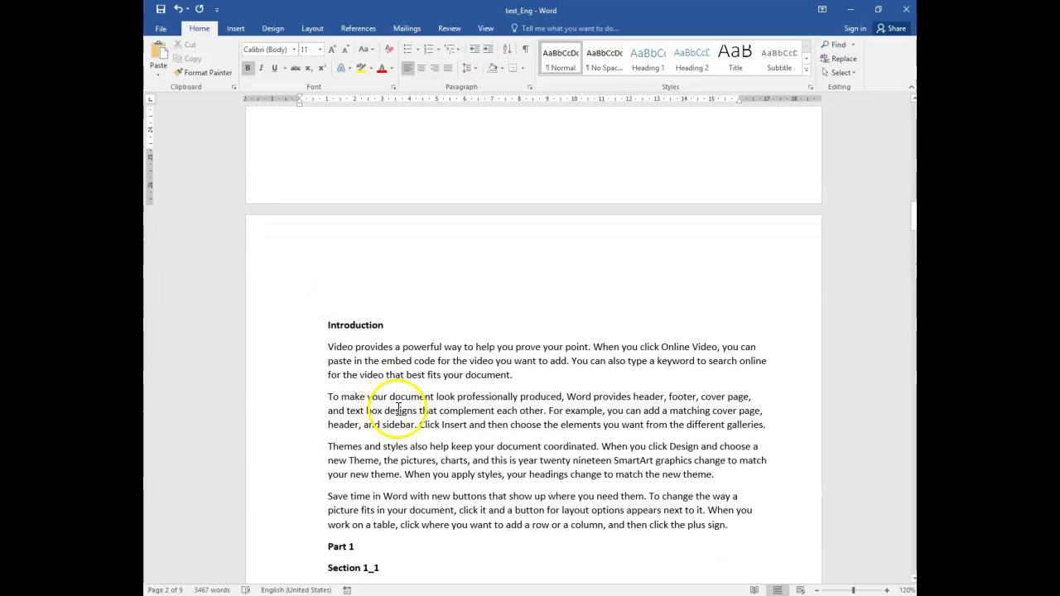
scroll(398, 409, "up", 12)
left_click(327, 204)
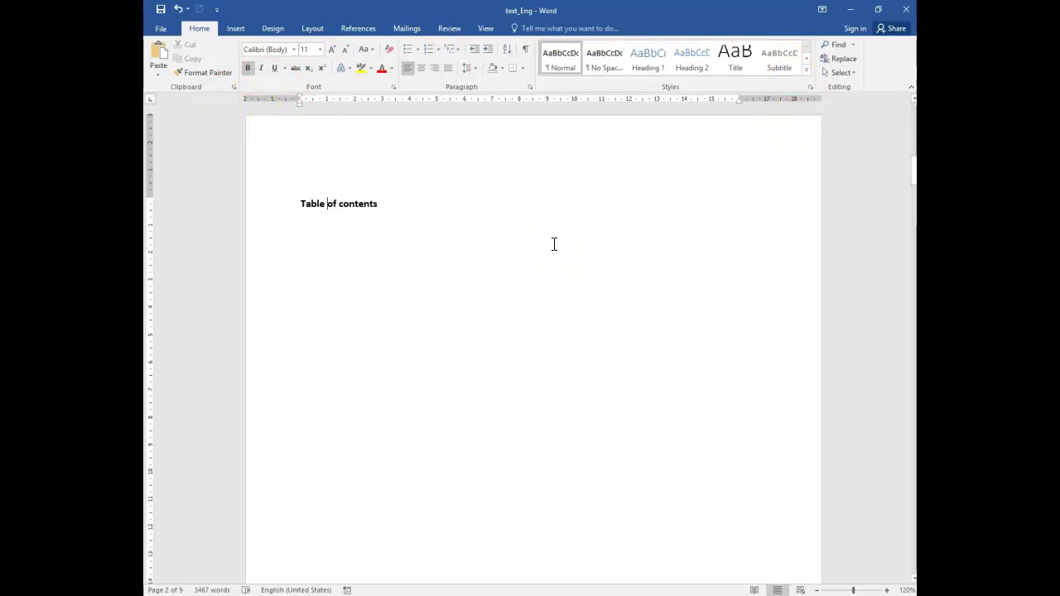
left_click(511, 239)
left_click(386, 221)
scroll(386, 220, "down", 6)
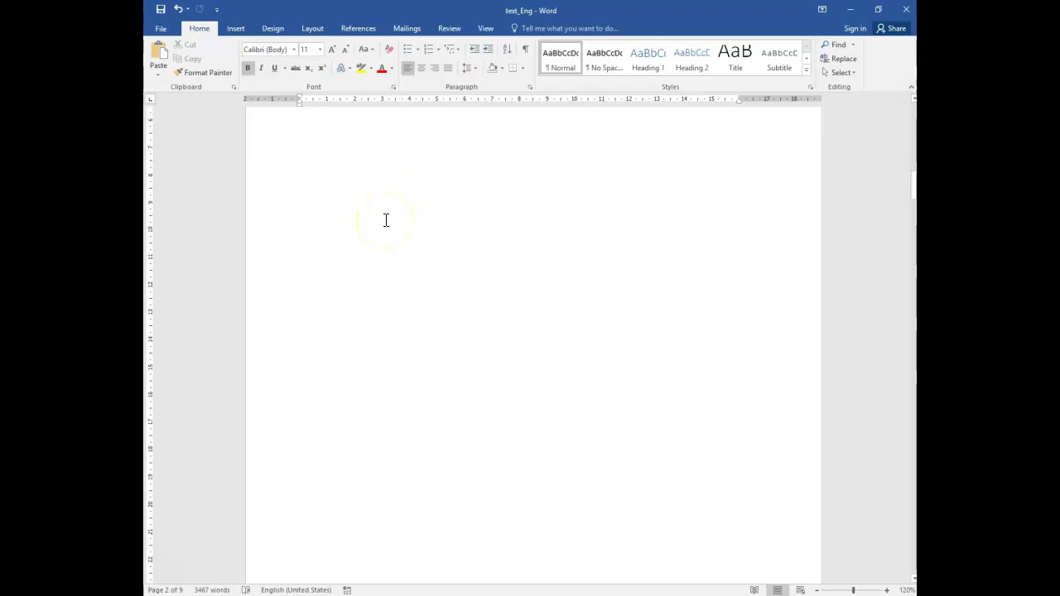
Return to the title page and place the cursor in the Document title line
scroll(392, 248, "up", 12)
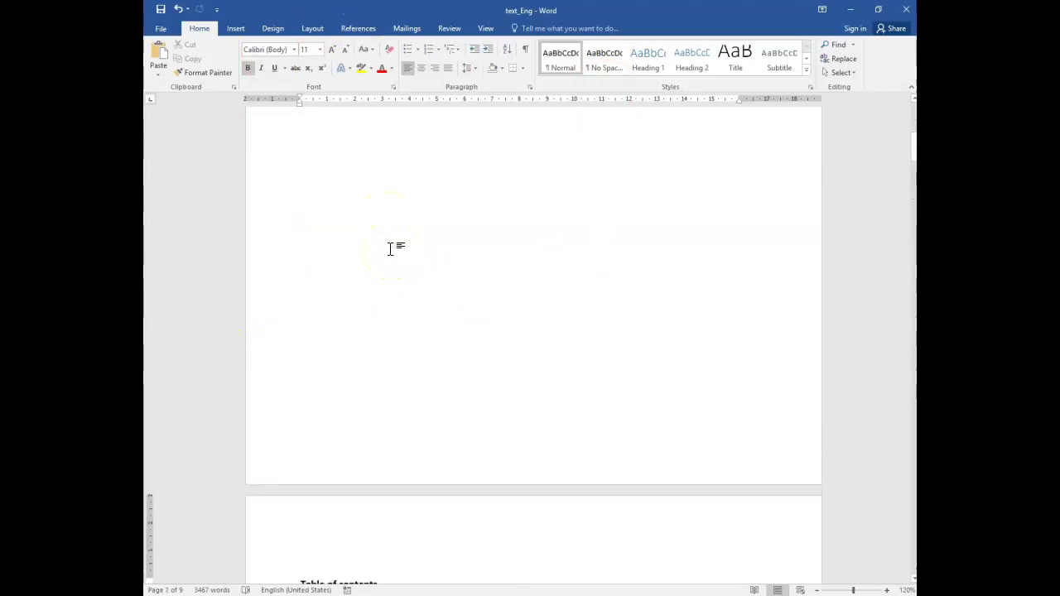
scroll(390, 248, "up", 8)
left_click(365, 230)
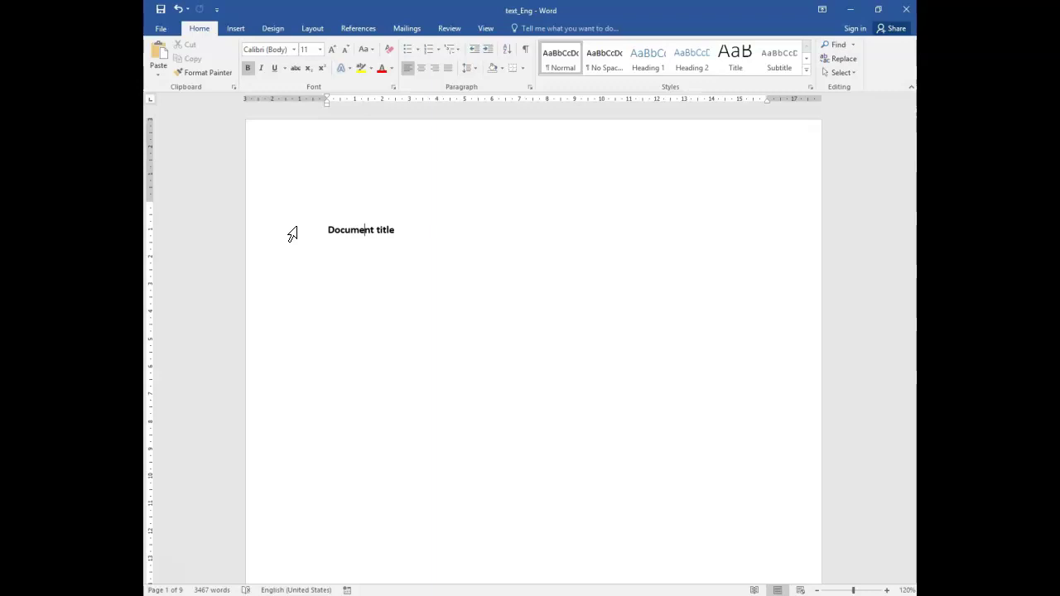
scroll(285, 240, "down", 10)
scroll(284, 242, "down", 2)
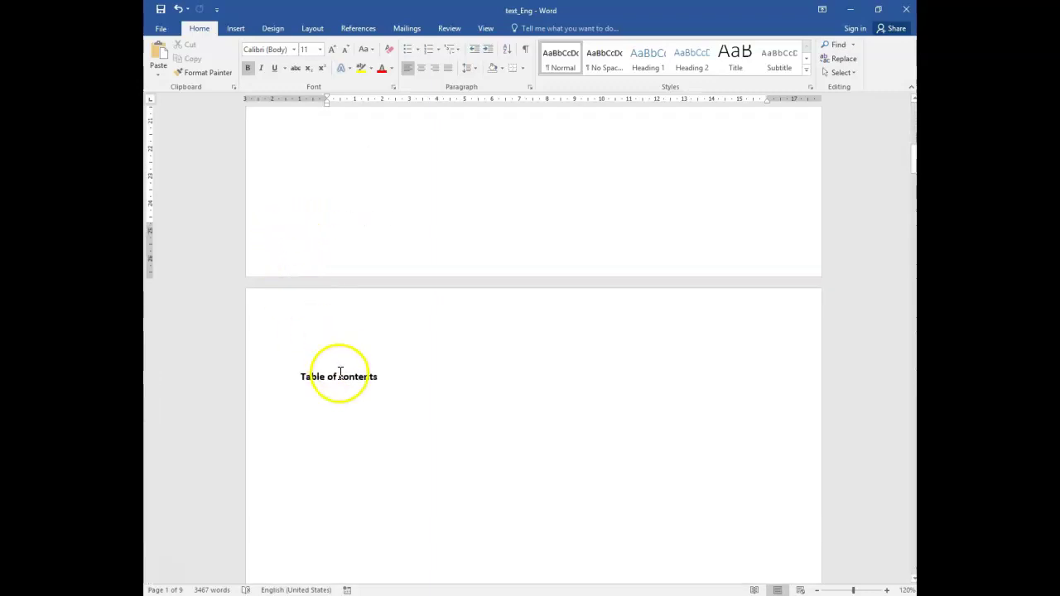
left_click(339, 377)
left_click(312, 28)
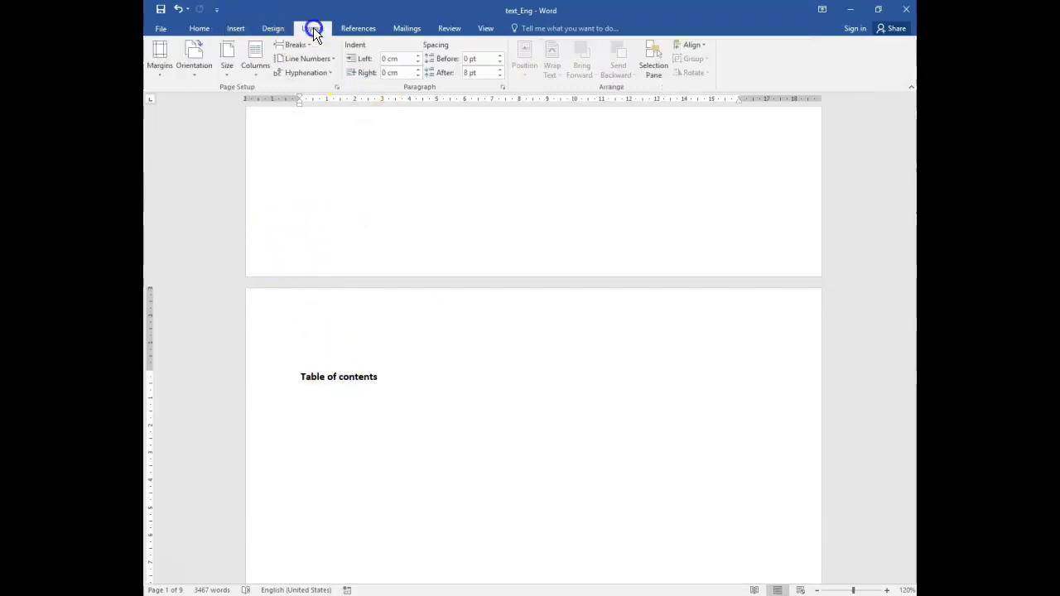
left_click(337, 87)
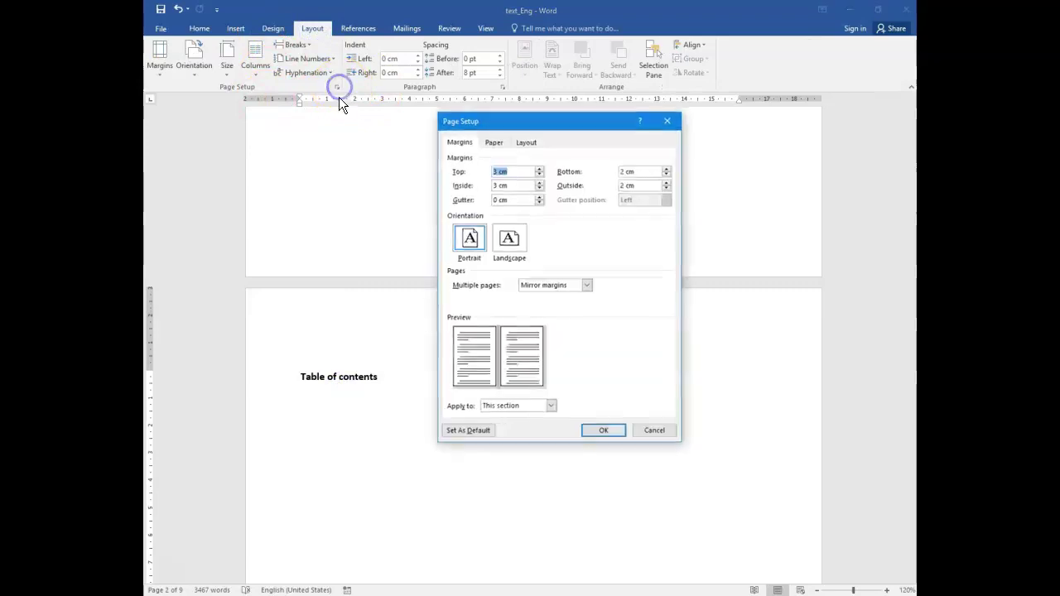
left_click(527, 287)
left_click(529, 297)
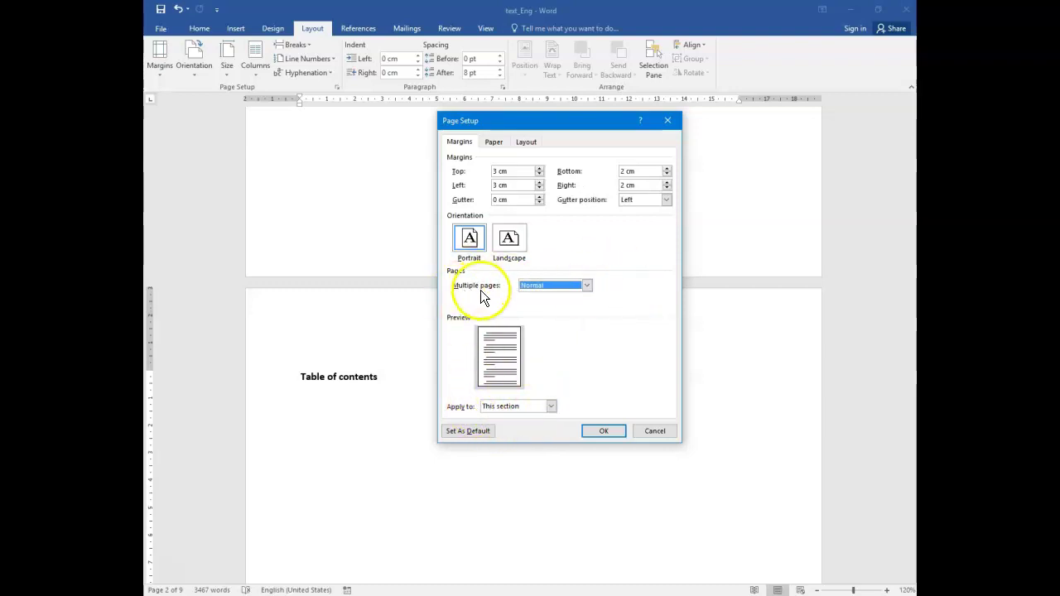
left_click(538, 287)
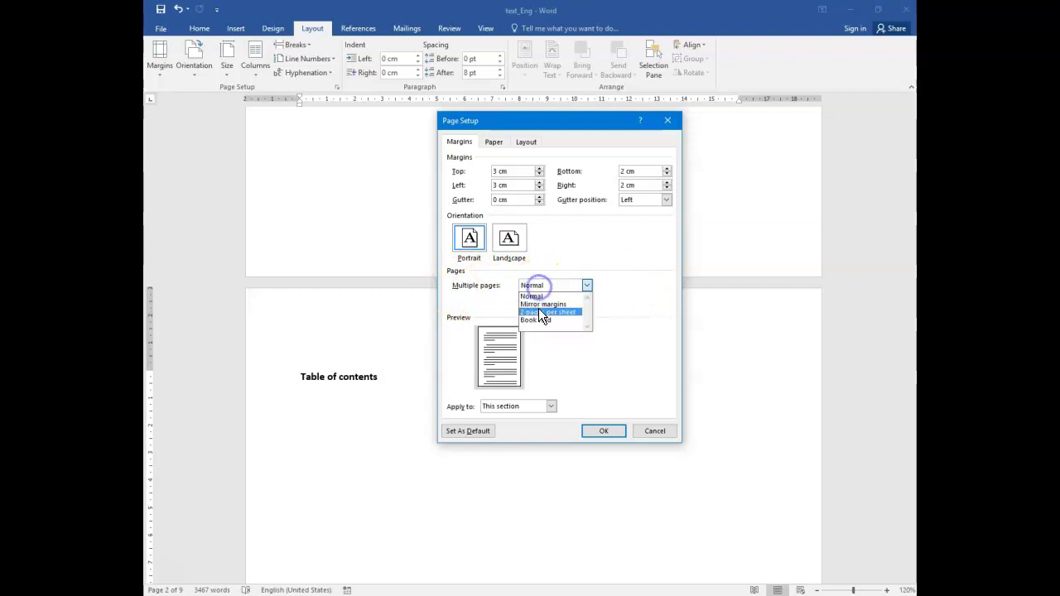
left_click(538, 301)
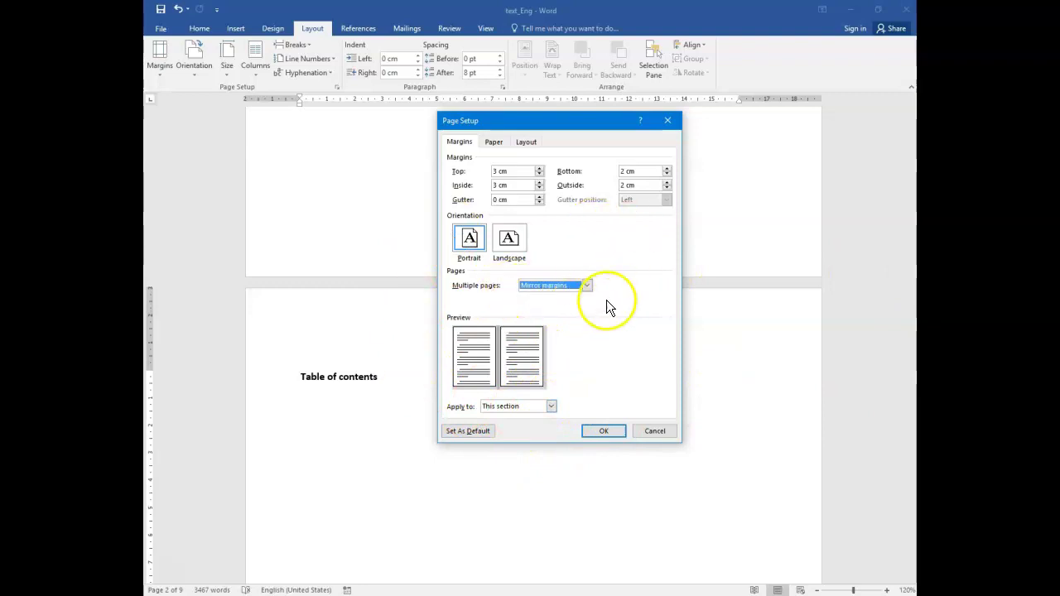
left_click(661, 433)
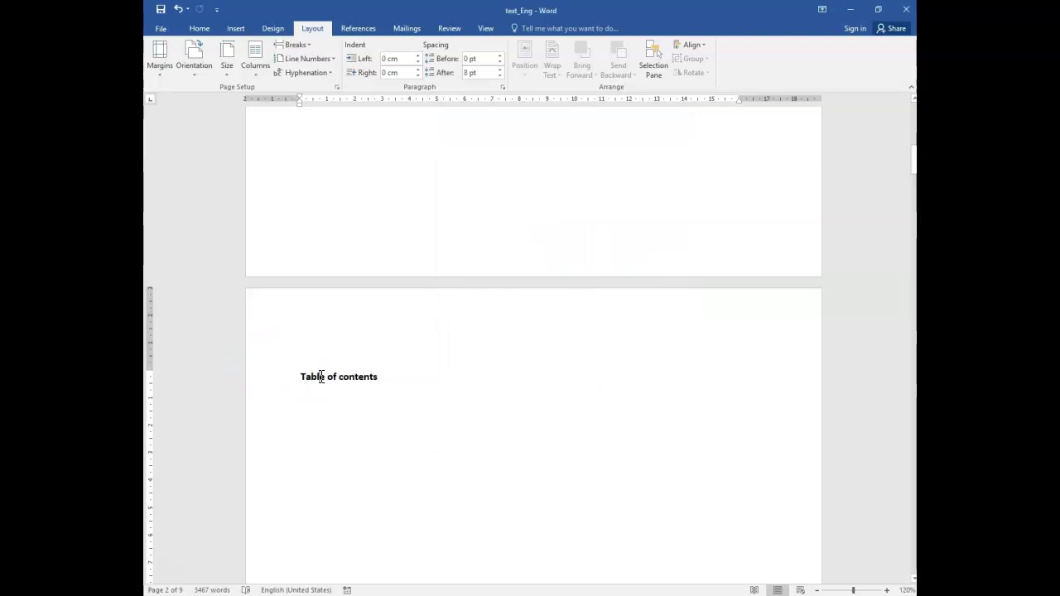
Set the table of contents section's inside margin to 2 cm and outside margin to 3 cm, keeping mirror margins
scroll(315, 369, "down", 2)
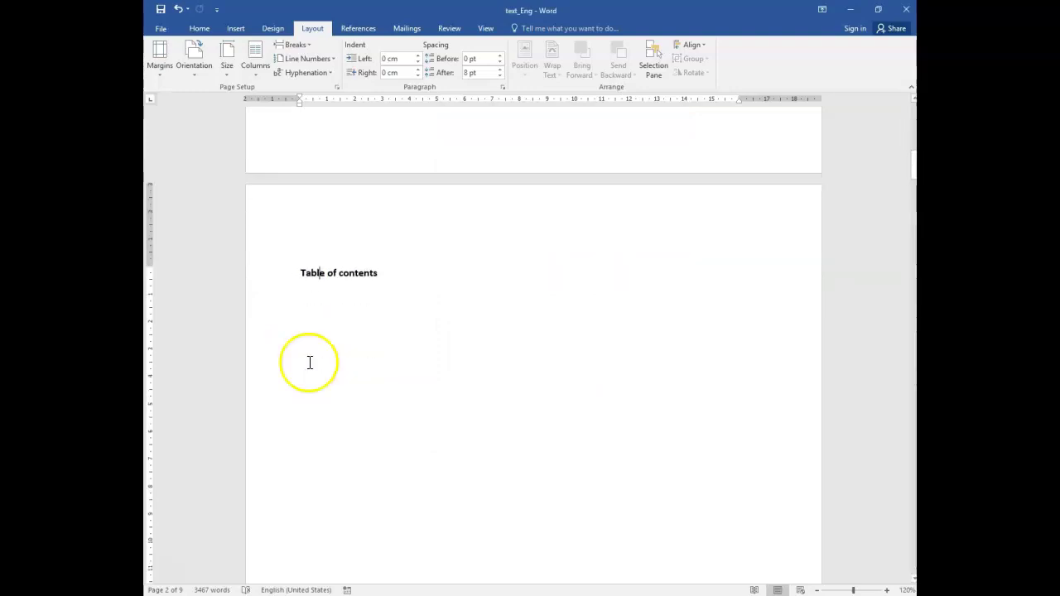
left_click(336, 87)
left_click_drag(486, 120, 443, 335)
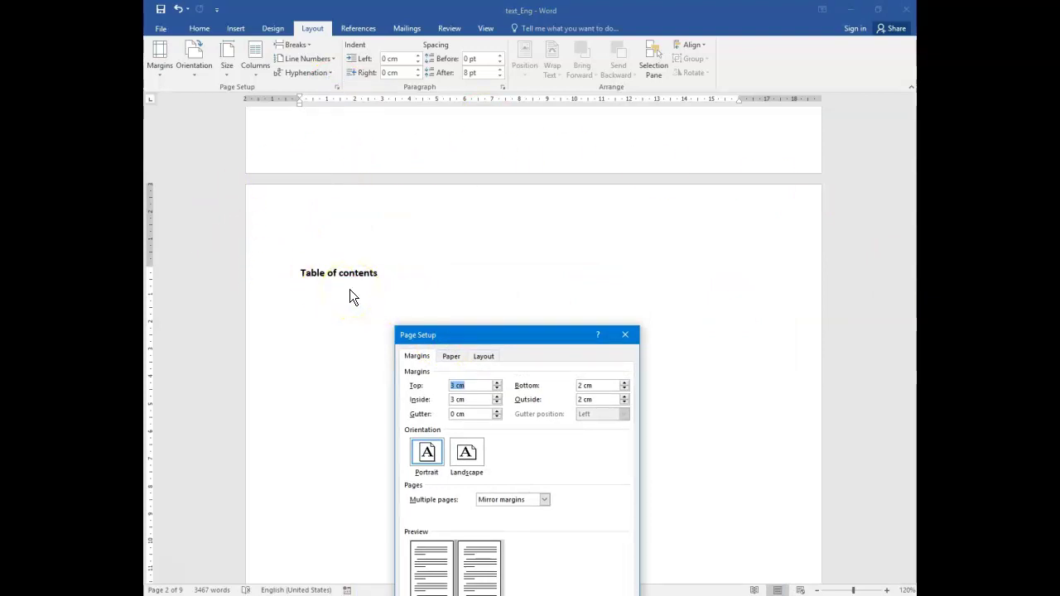
left_click(454, 386)
left_click(717, 330)
left_click_drag(540, 319, 607, 195)
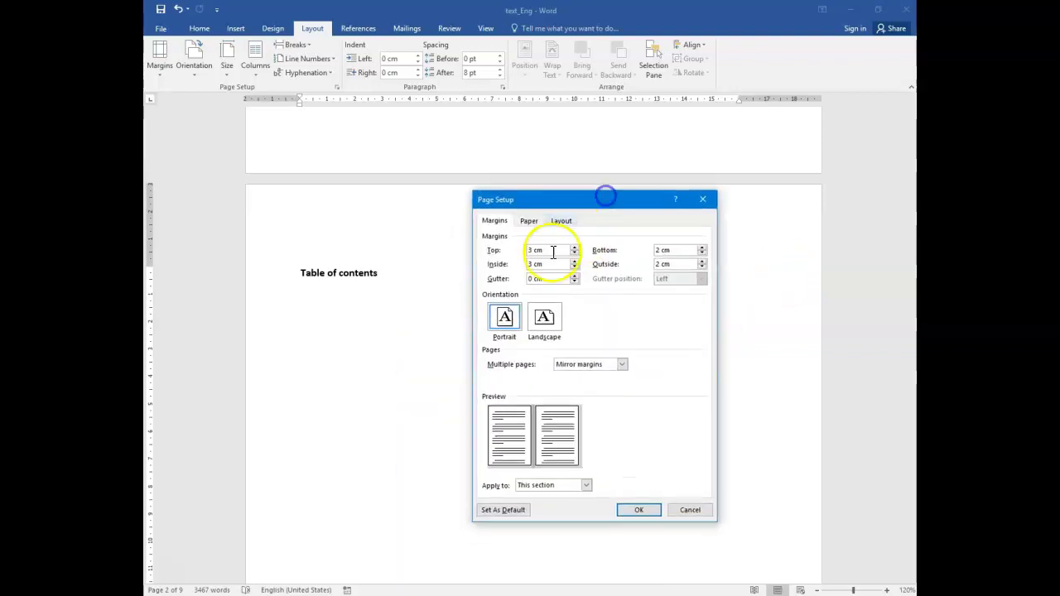
double_click(657, 263)
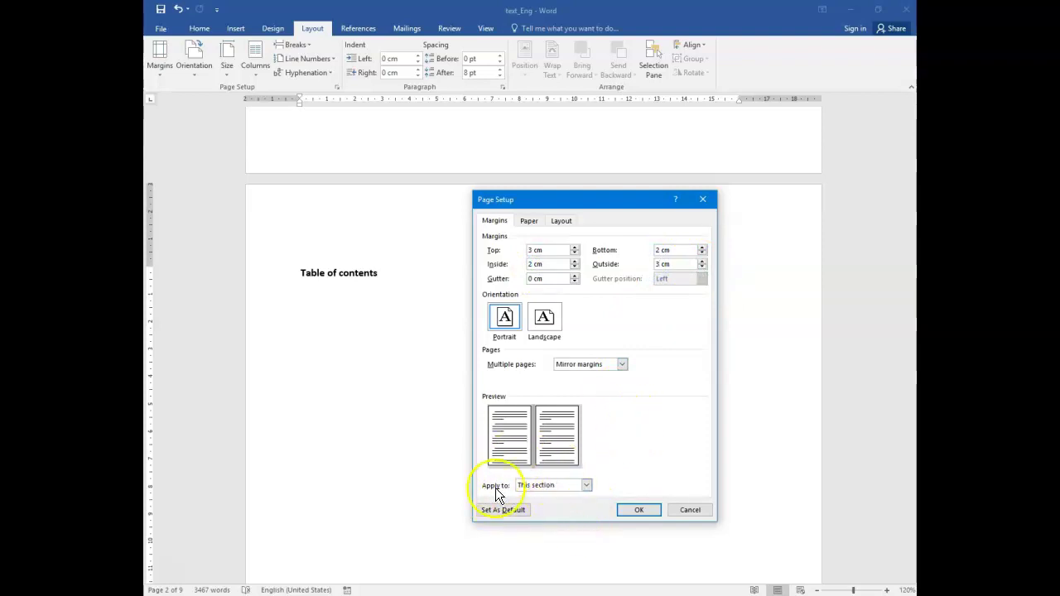
left_click(635, 511)
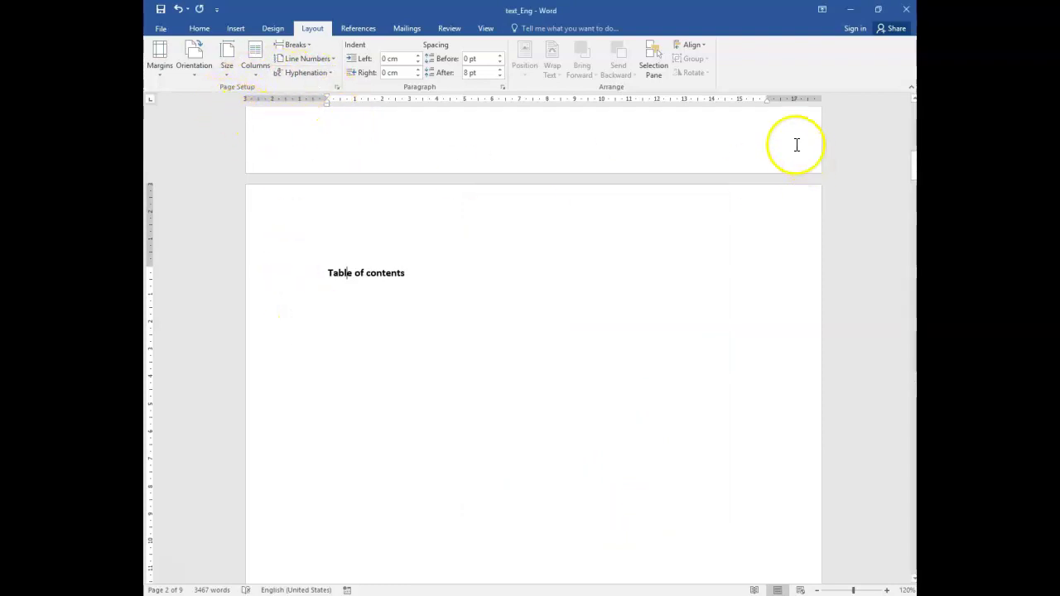
Check the margins on the title page and compare them across the Introduction and the odd and even body pages
scroll(339, 312, "up", 10)
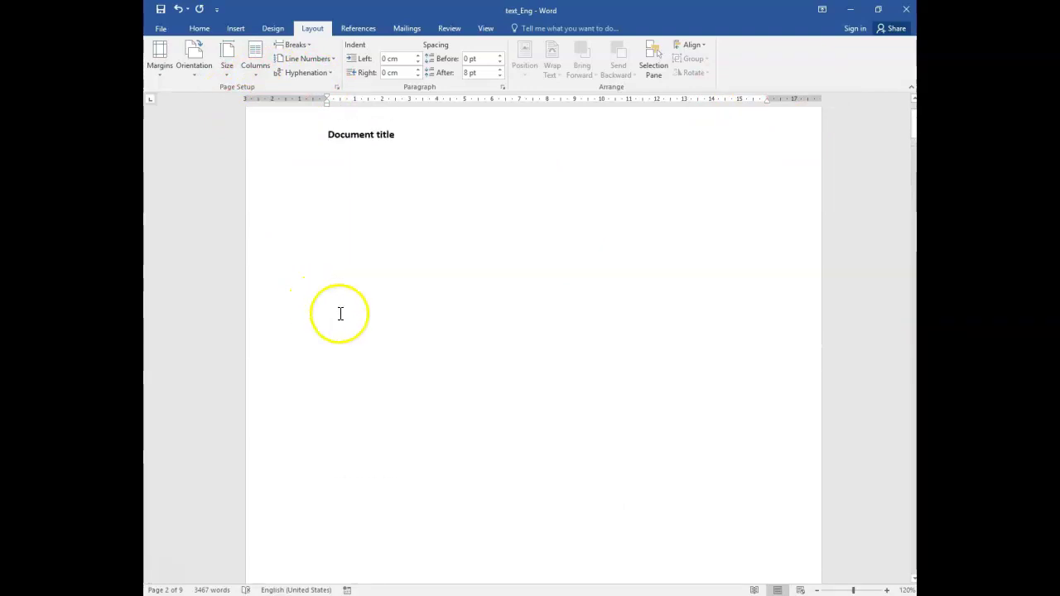
left_click(344, 230)
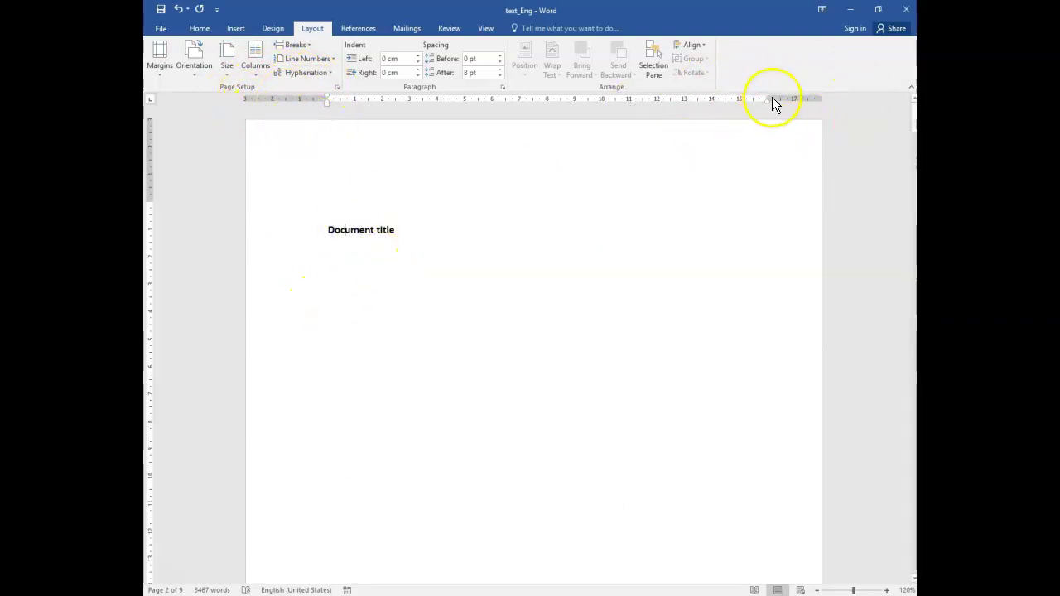
scroll(362, 338, "down", 20)
scroll(364, 331, "down", 6)
left_click(363, 231)
scroll(361, 225, "up", 5)
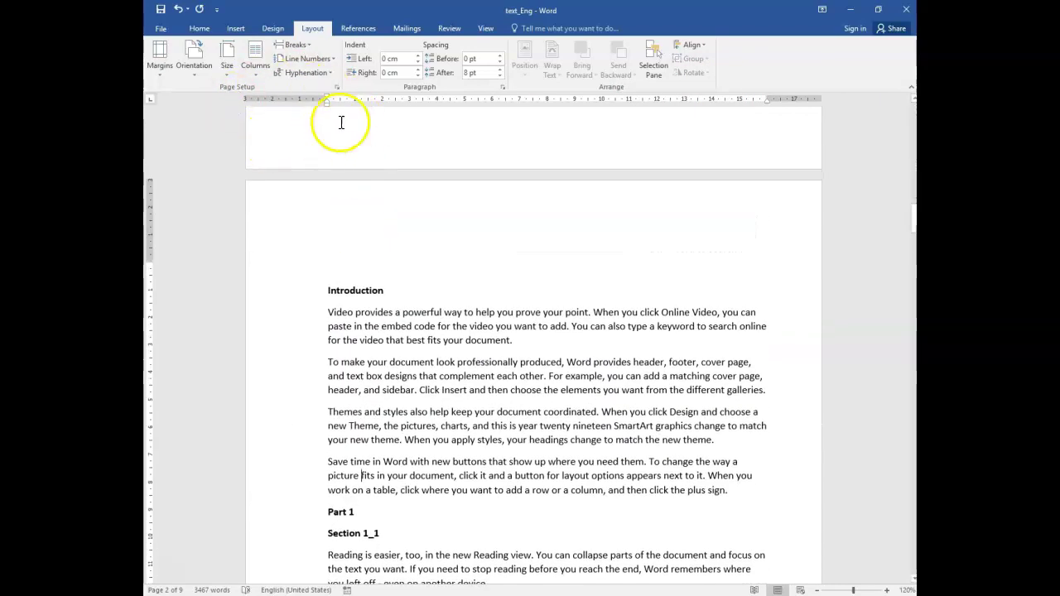
scroll(362, 379, "down", 9)
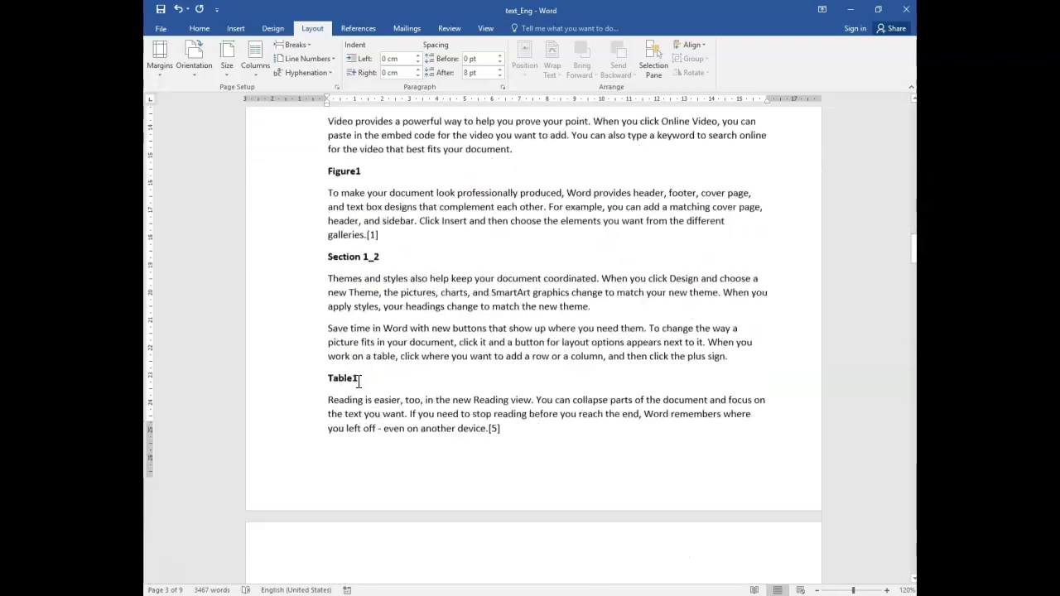
scroll(340, 348, "down", 20)
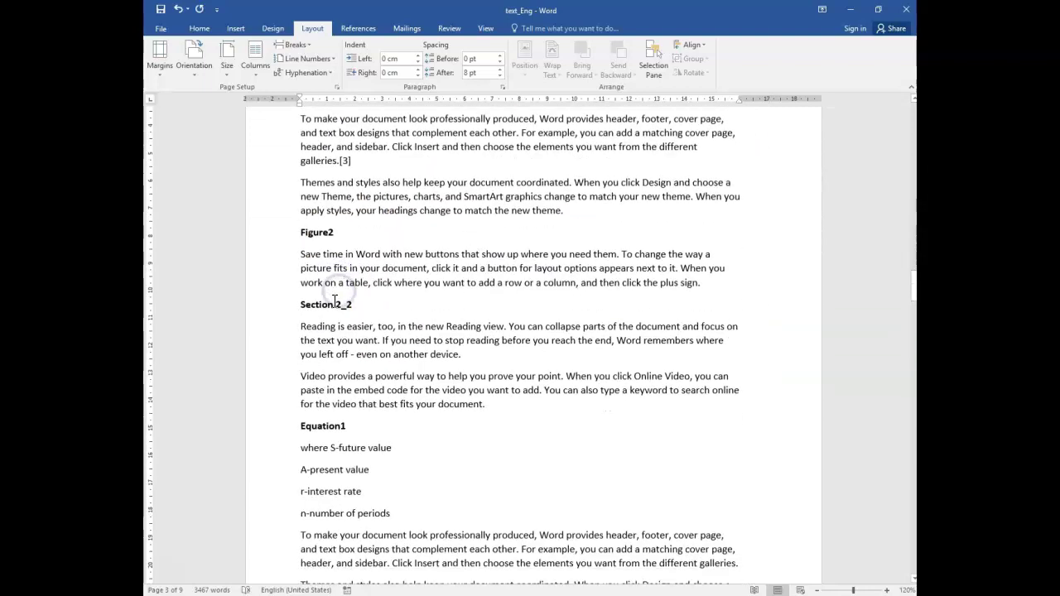
scroll(340, 318, "down", 20)
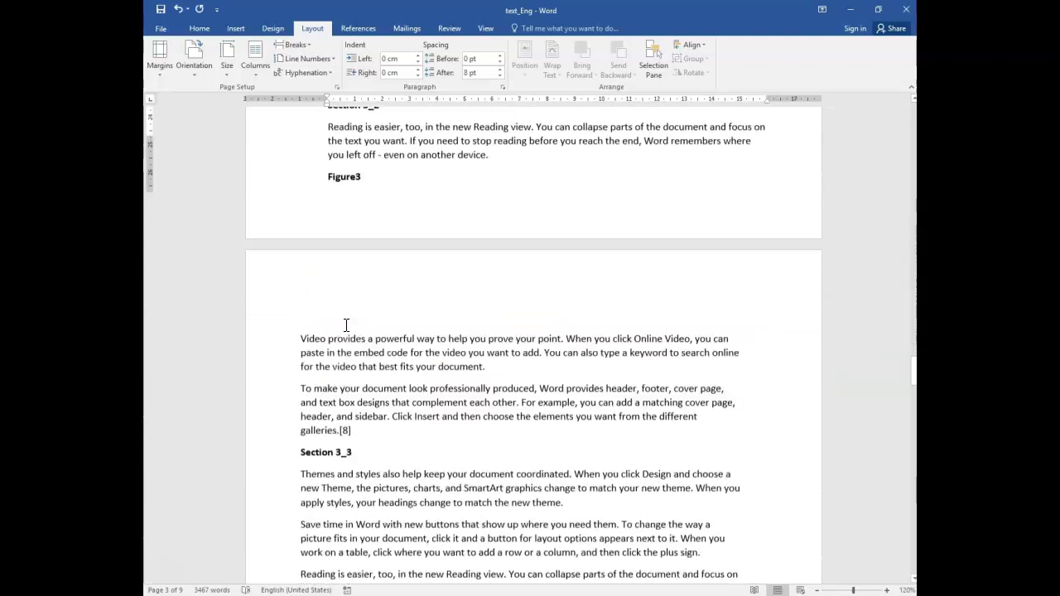
scroll(346, 325, "down", 20)
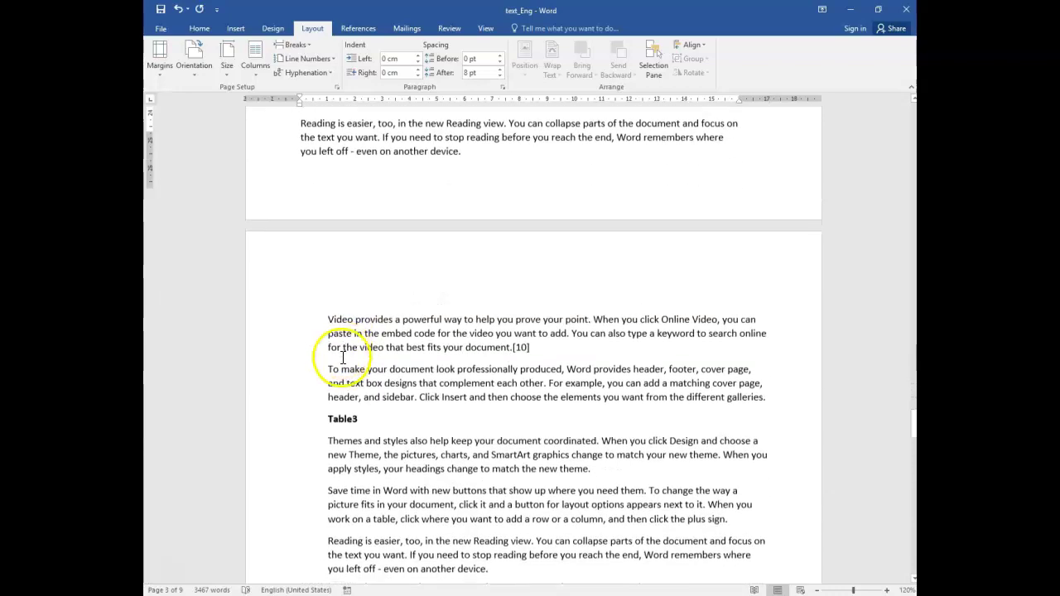
scroll(340, 358, "up", 20)
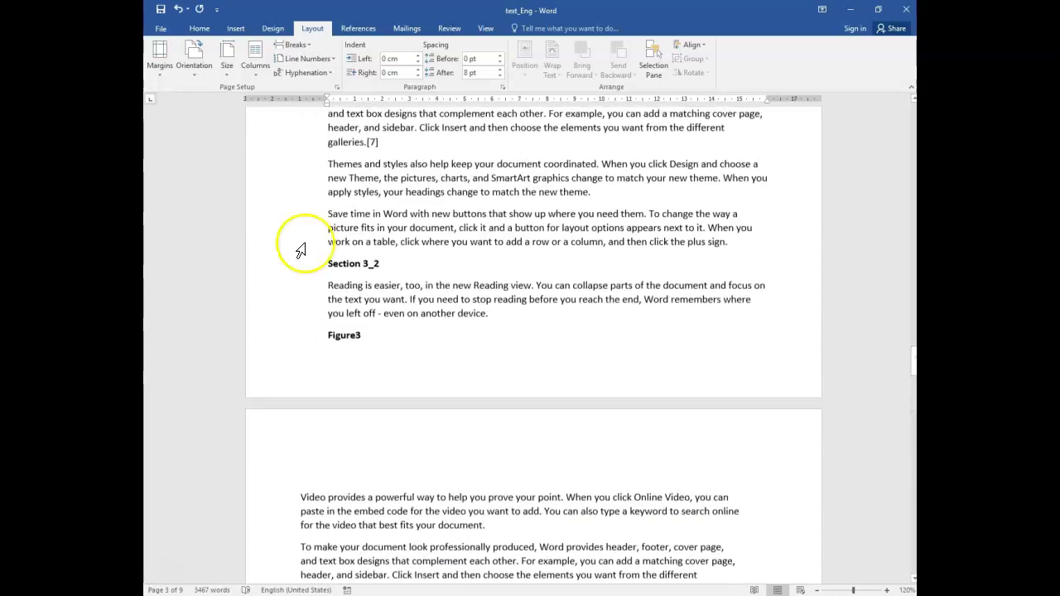
Inspect the page setup of the main text section without changing it, then review the table of contents and Introduction pages again
left_click(336, 87)
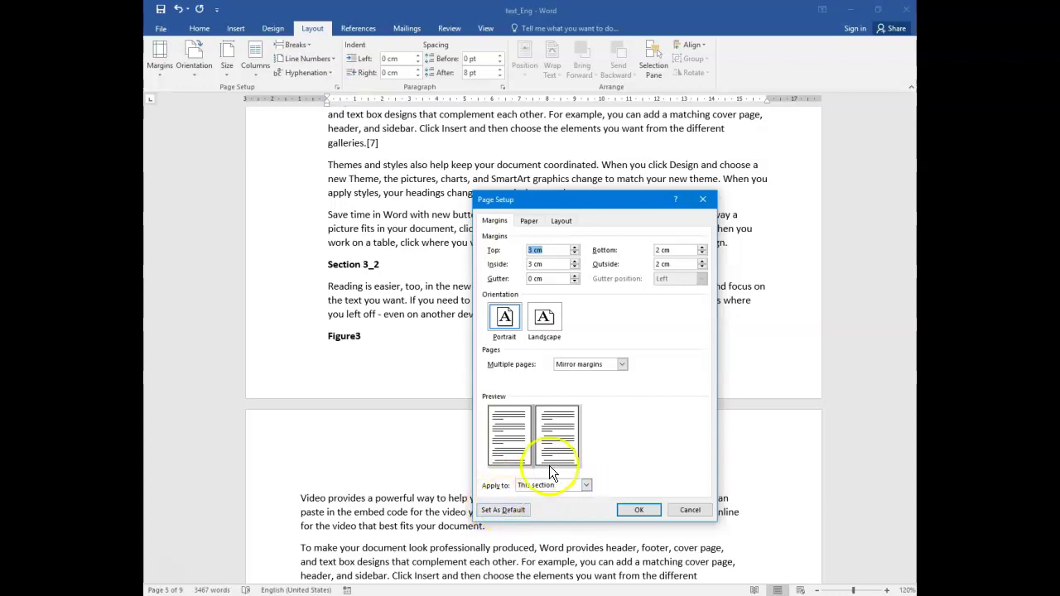
left_click(671, 511)
scroll(348, 327, "up", 18)
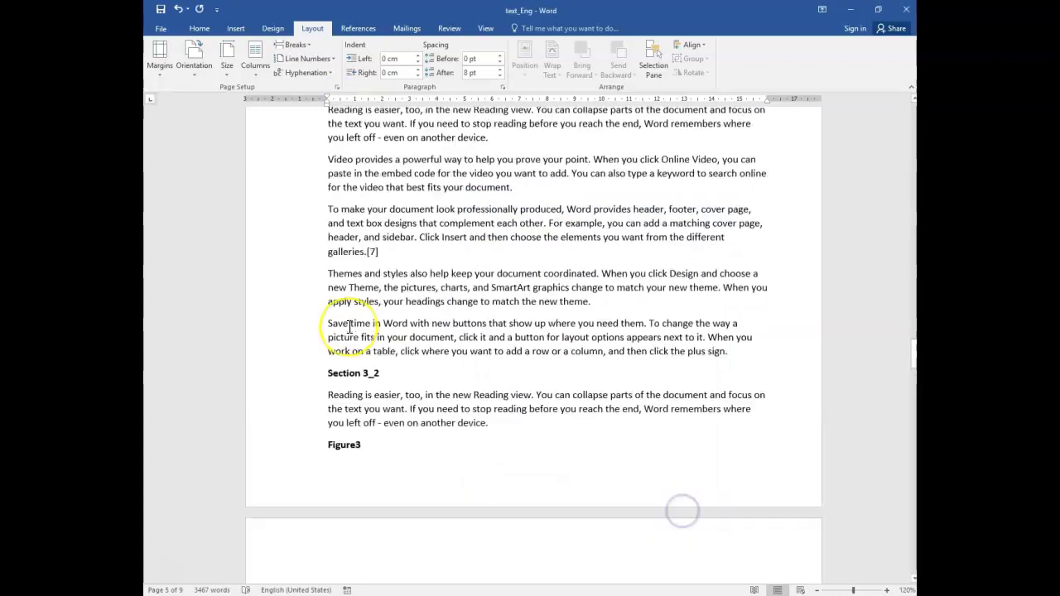
scroll(349, 327, "up", 20)
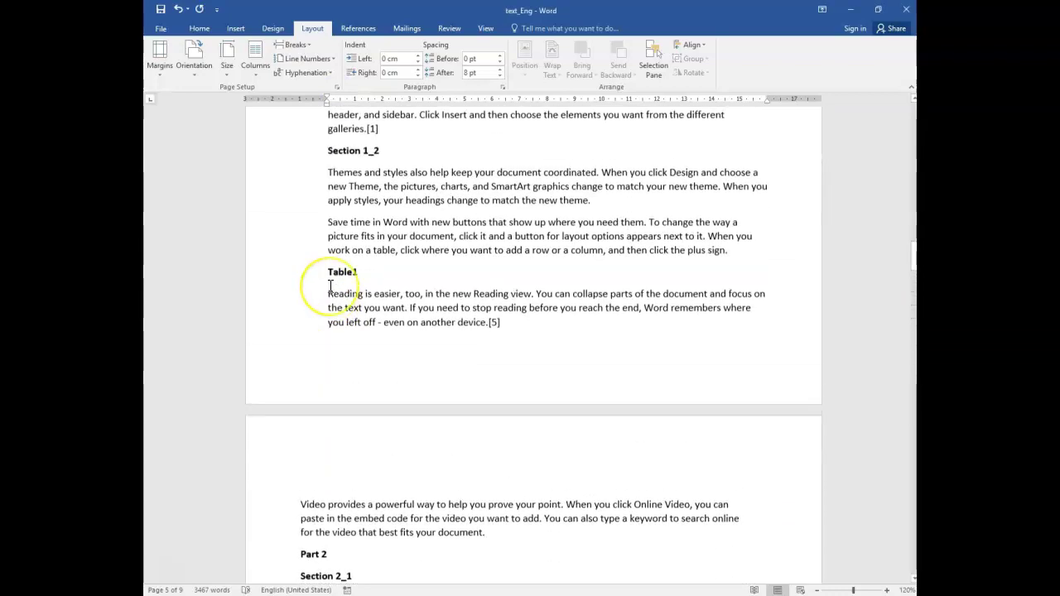
scroll(331, 287, "up", 10)
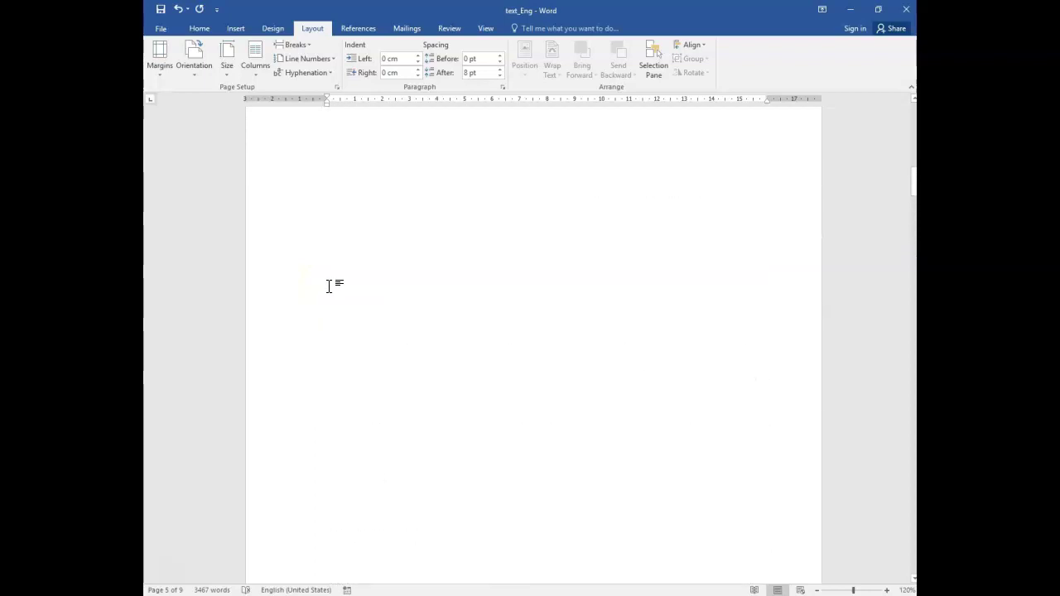
left_click(337, 162)
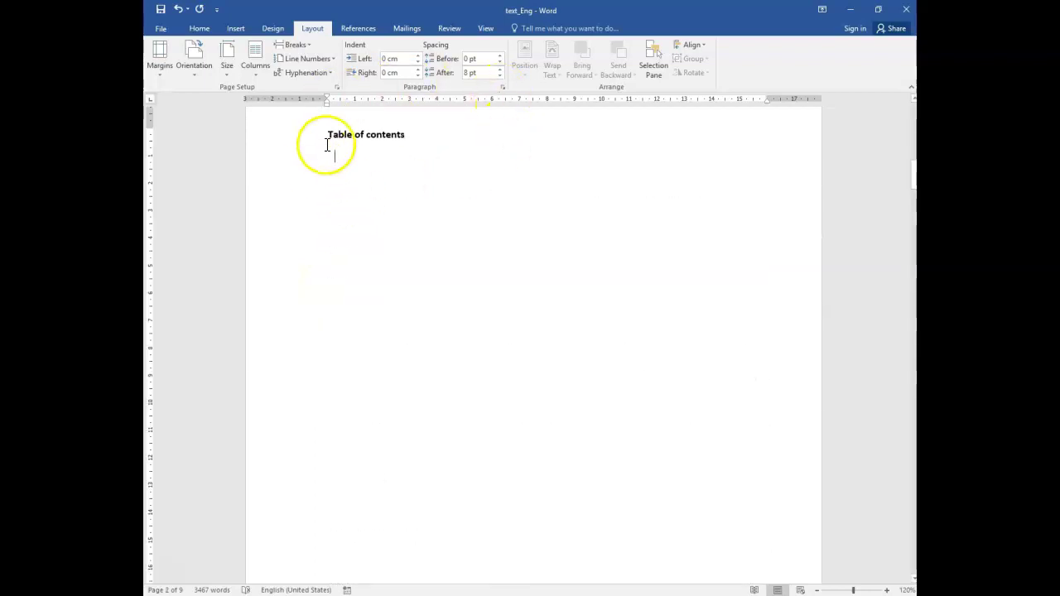
scroll(362, 352, "down", 10)
left_click(355, 432)
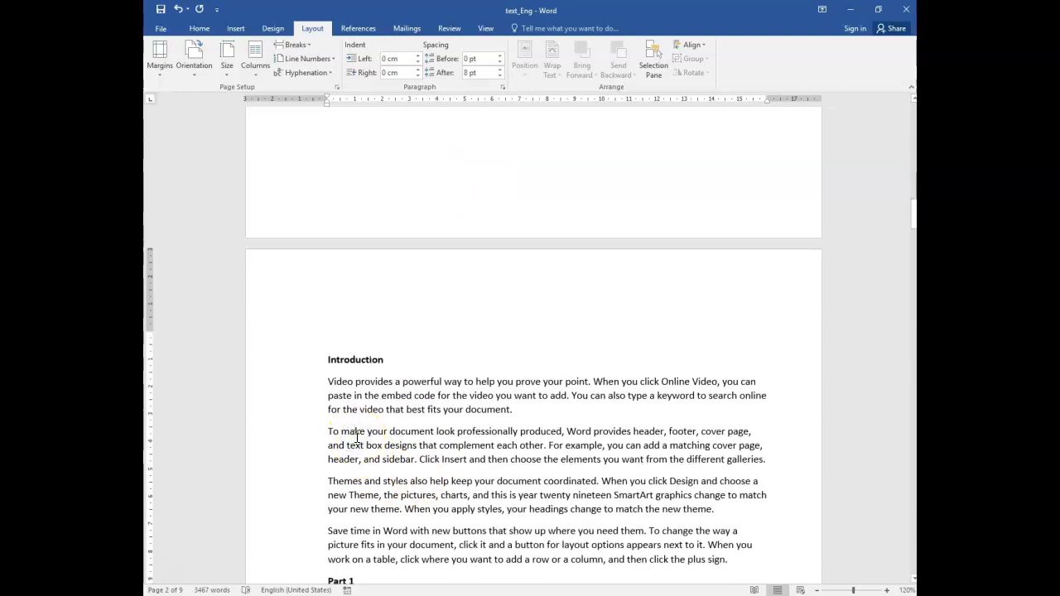
Switch to the formatting and style guidelines PDF in Chrome and read section 2.1, Page and Text Layout
left_click(196, 28)
key("alt+Tab")
key("alt+Tab")
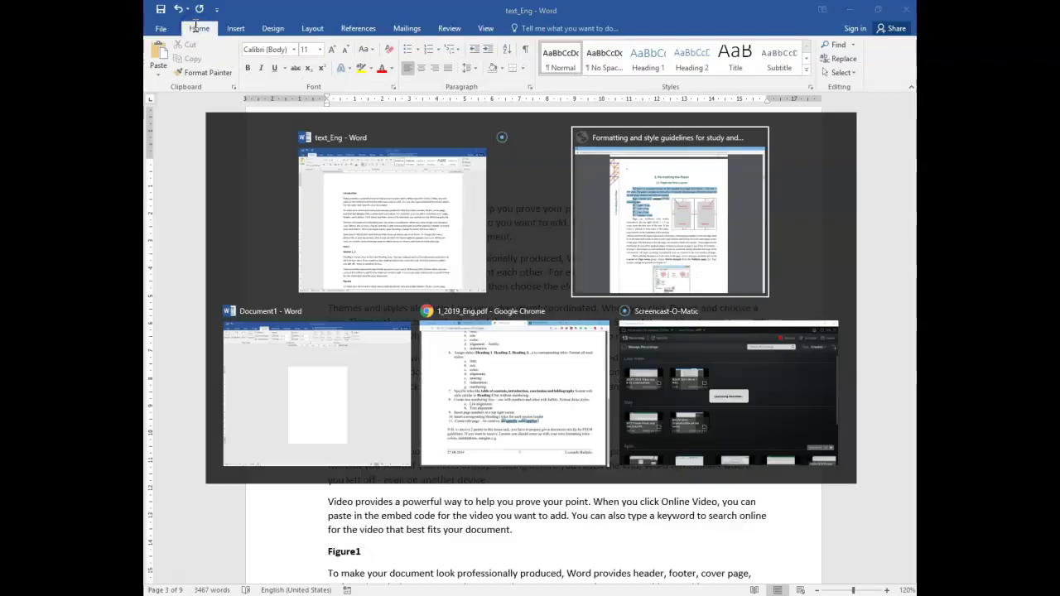
left_click(363, 190)
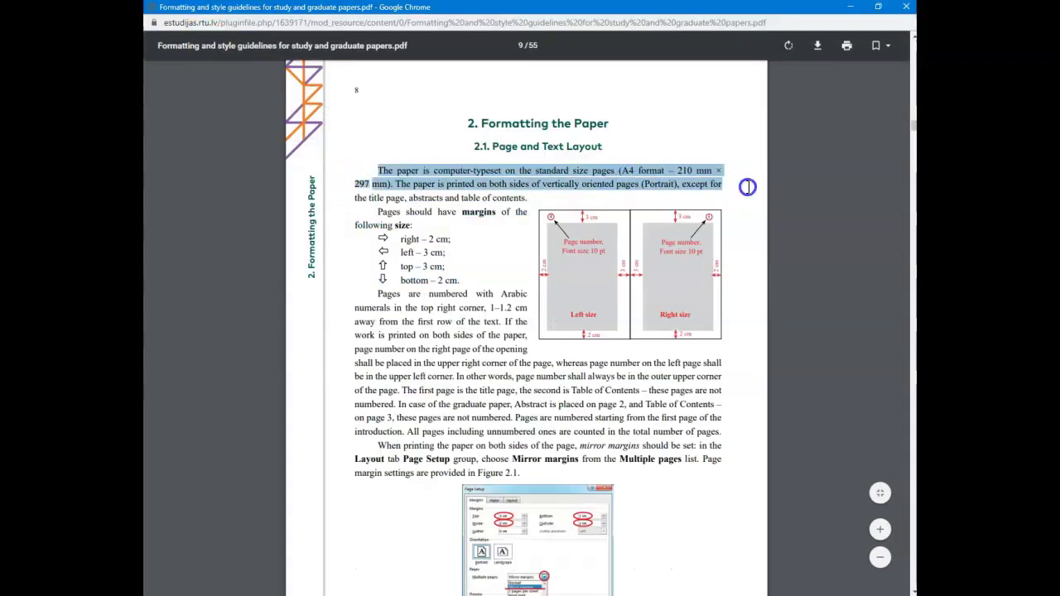
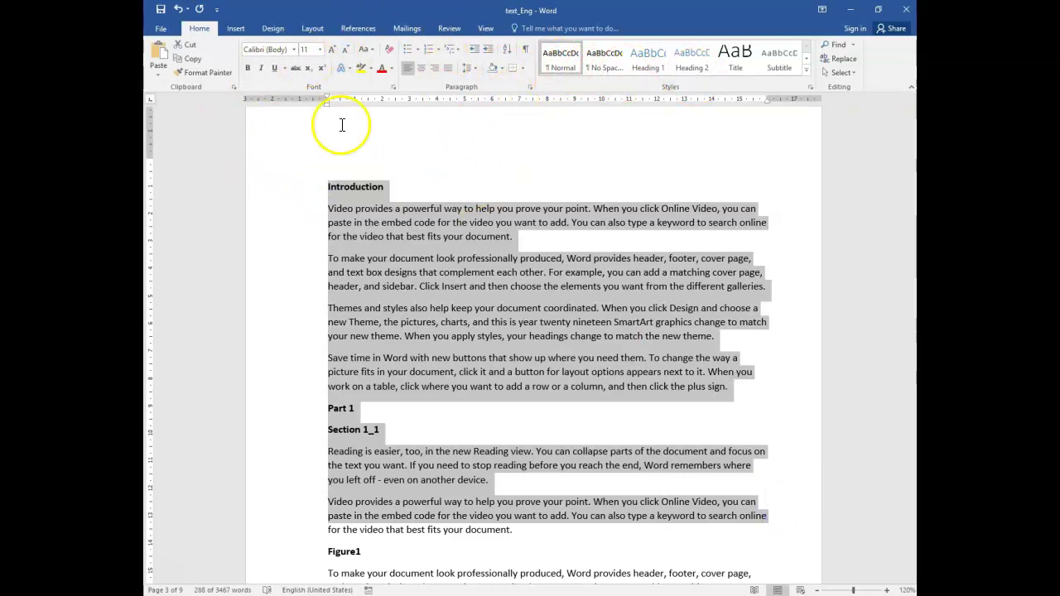
Select the four body paragraphs under Introduction to check which style they use, then place the cursor in the second paragraph
left_click(431, 353)
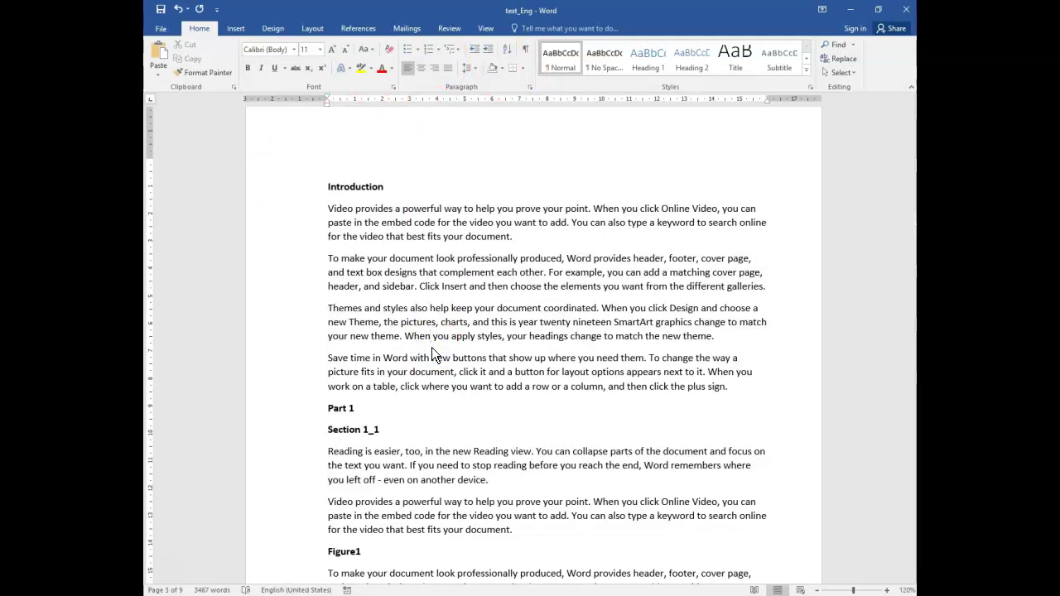
left_click_drag(325, 208, 733, 387)
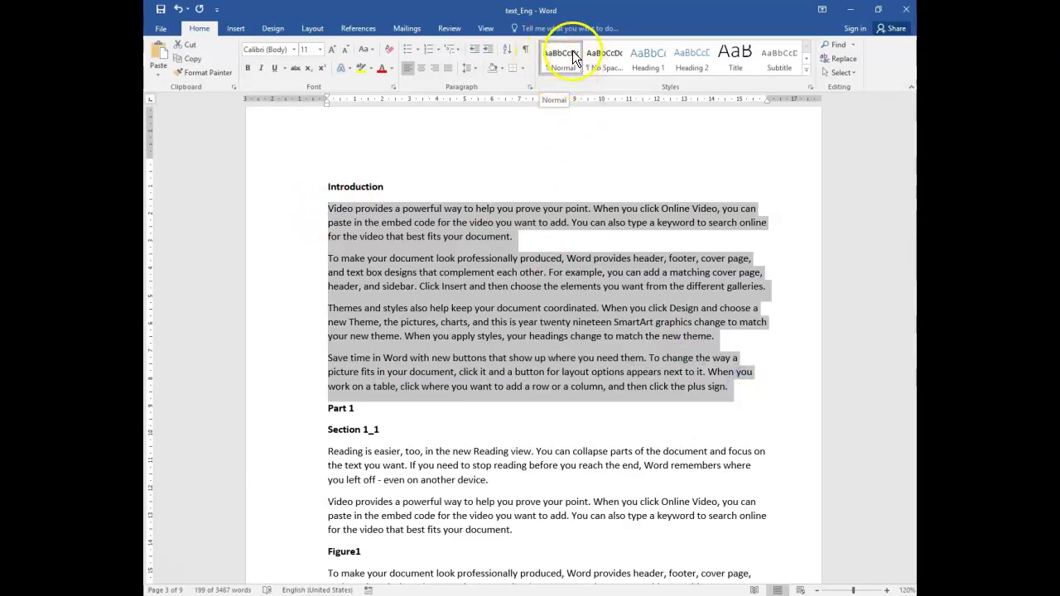
left_click(489, 261)
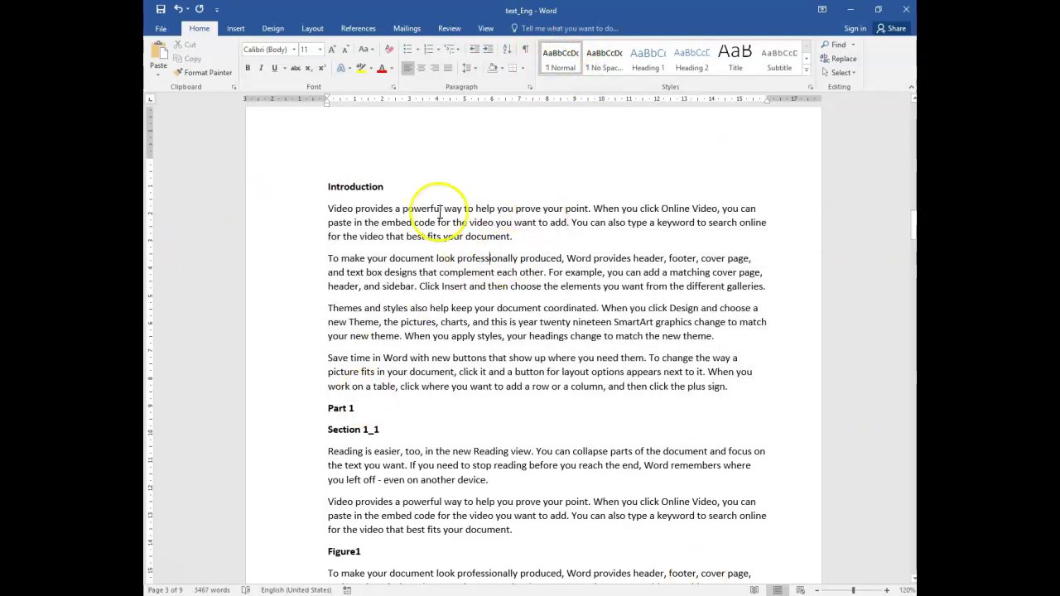
Open the Normal style for modification and set its font to Times New Roman, 12 pt
right_click(560, 58)
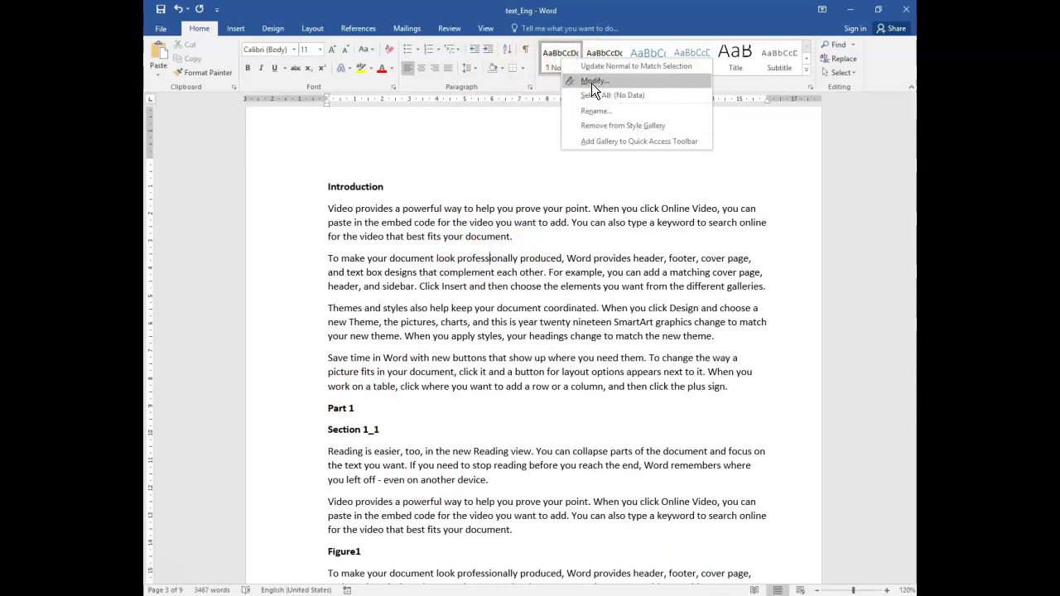
left_click(593, 81)
left_click_drag(653, 76, 540, 141)
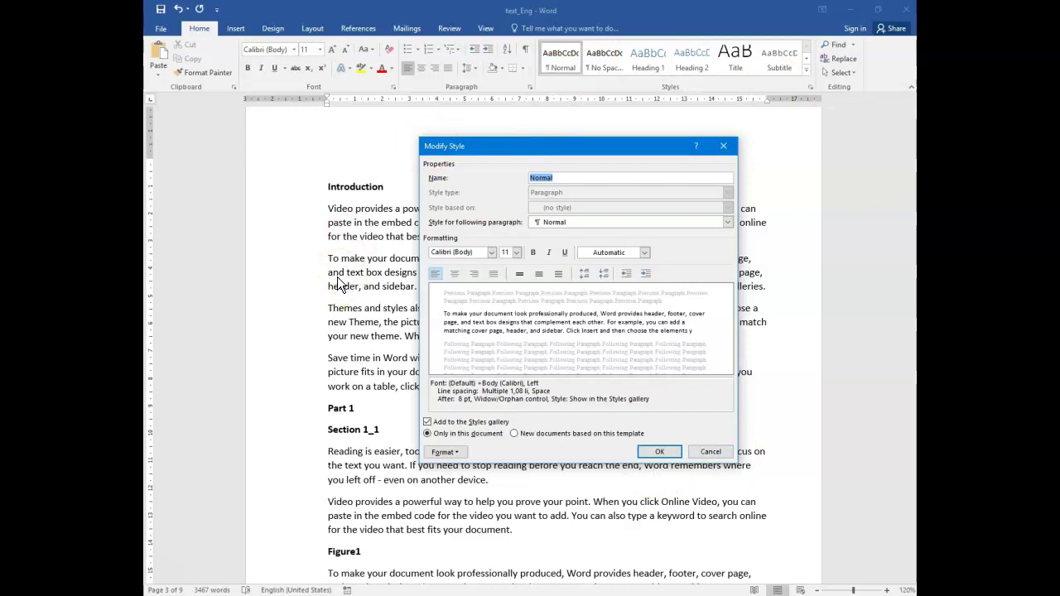
left_click(492, 252)
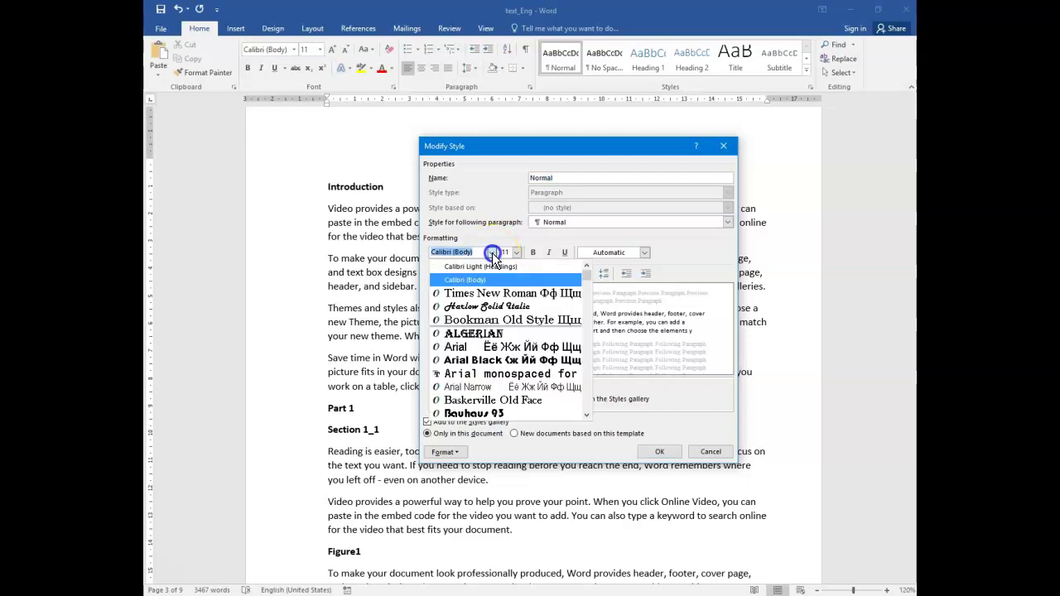
left_click(492, 298)
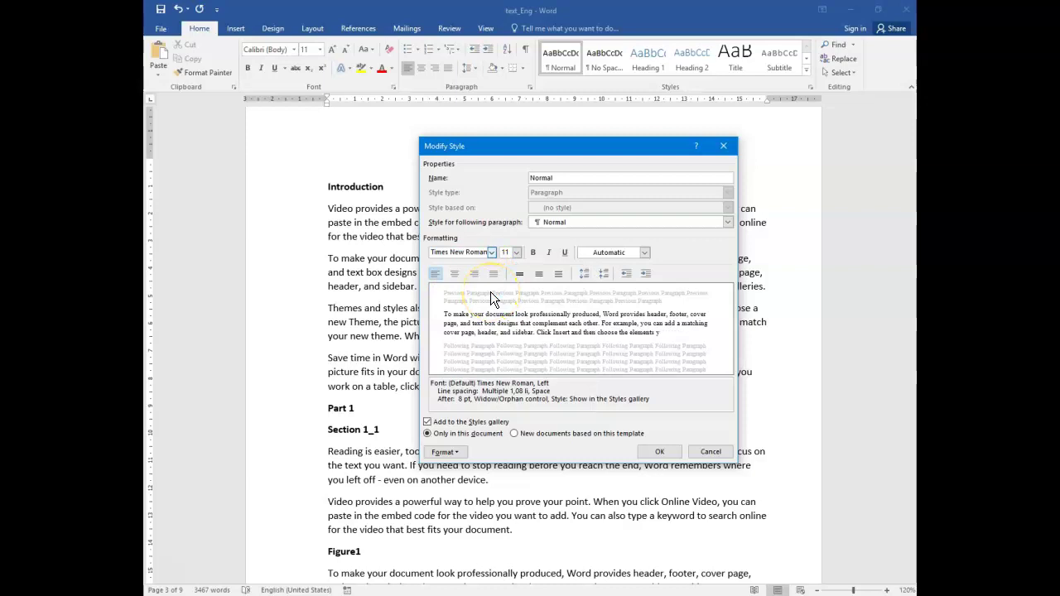
left_click(516, 253)
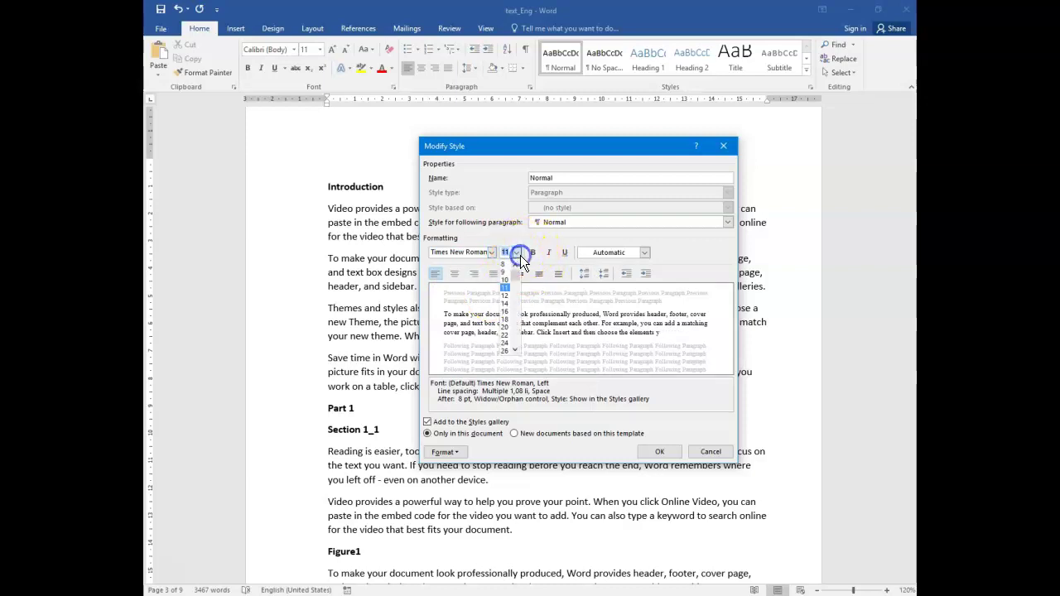
left_click(505, 294)
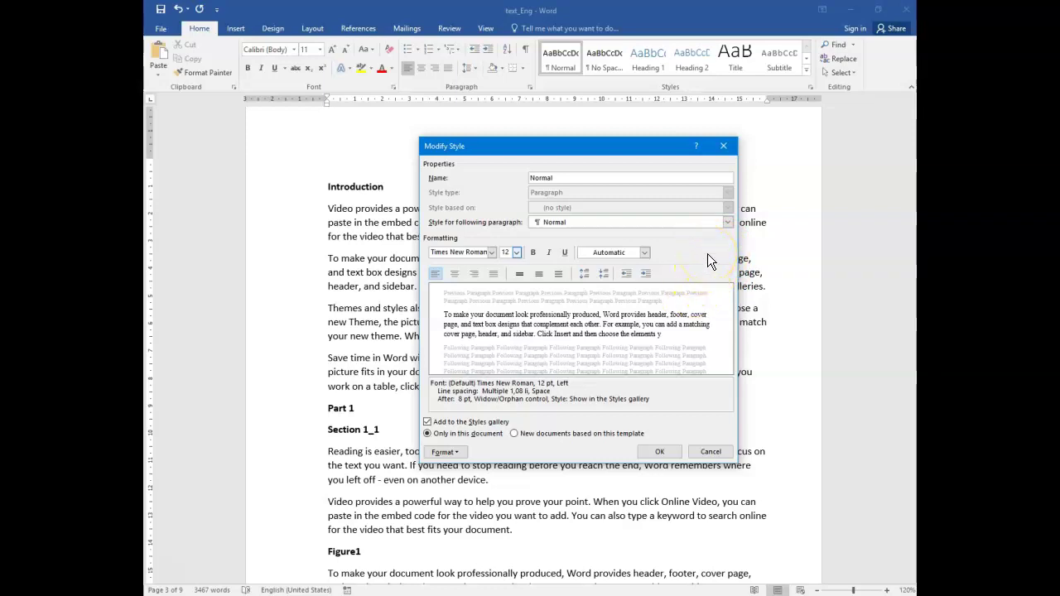
Set the Normal style's alignment to Justified and keep its font colour on Automatic
left_click(493, 274)
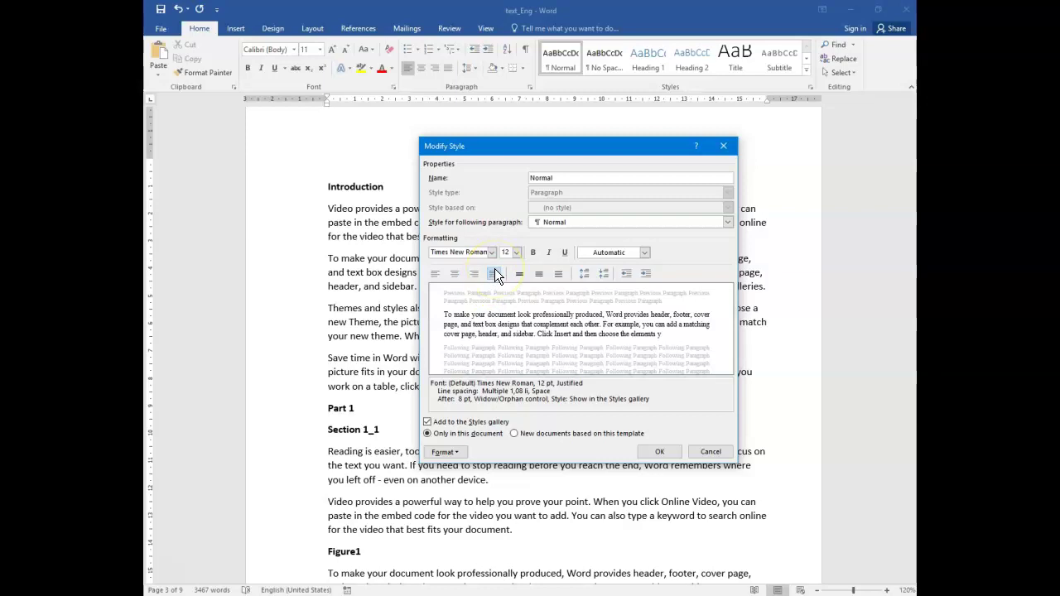
left_click(620, 251)
left_click(578, 274)
left_click(520, 278)
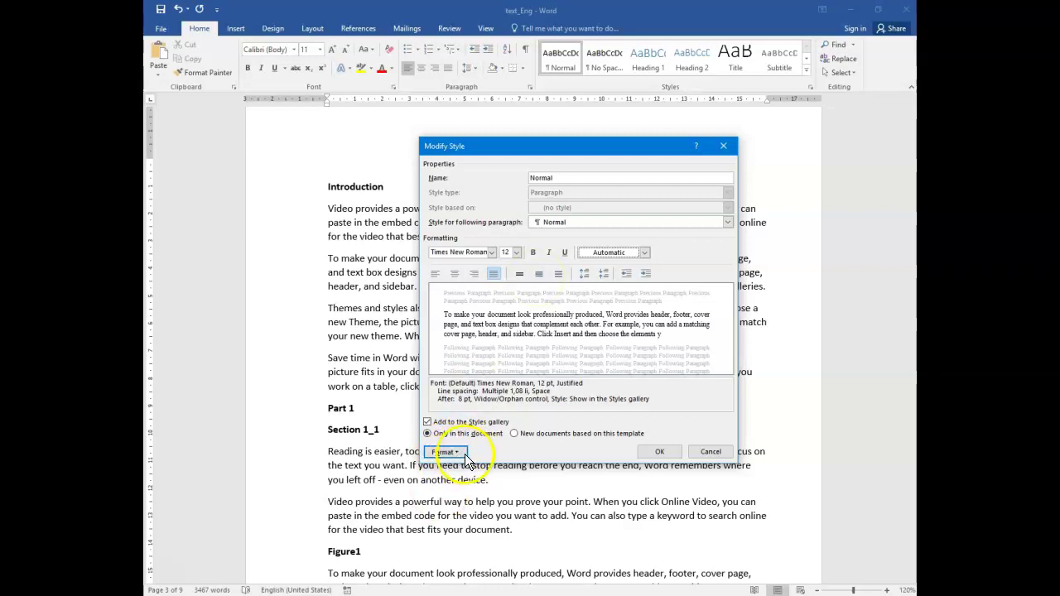
Open the Normal style's paragraph settings and set the line spacing to 1.5 lines
left_click(459, 452)
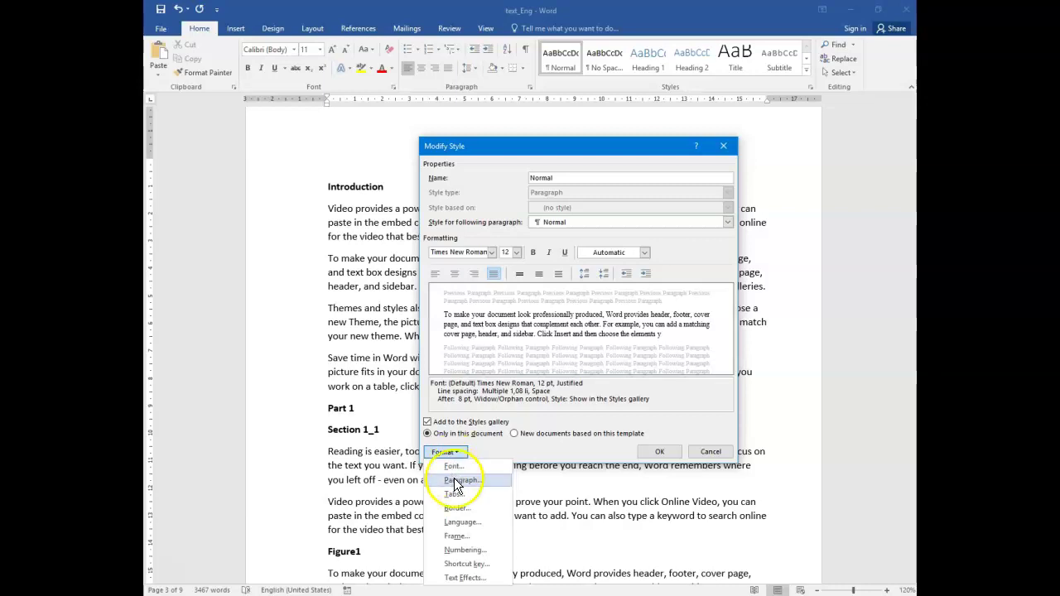
left_click(447, 483)
left_click(469, 481)
left_click_drag(768, 83, 533, 99)
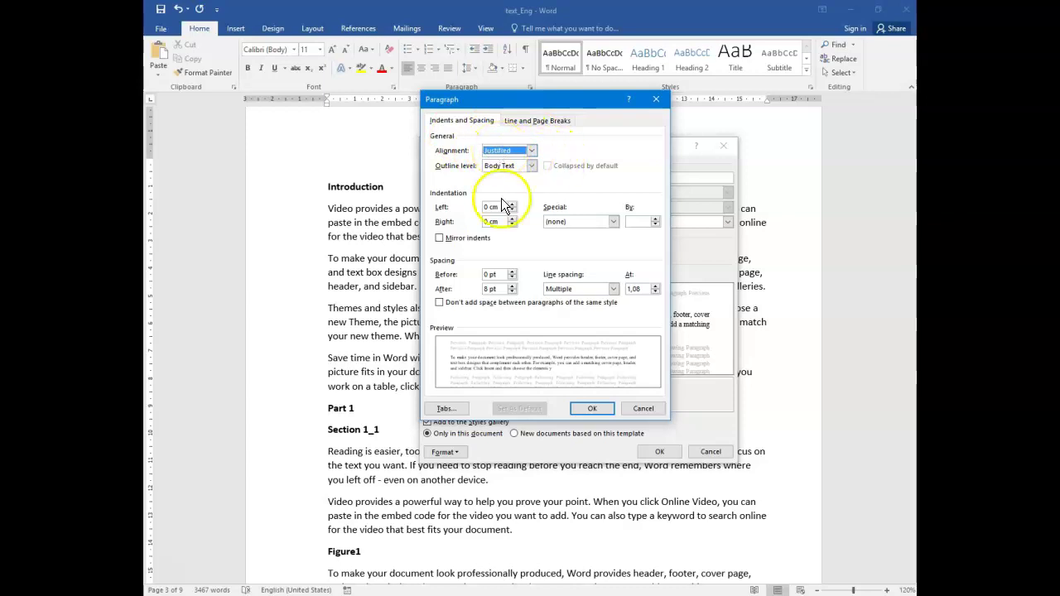
left_click(568, 290)
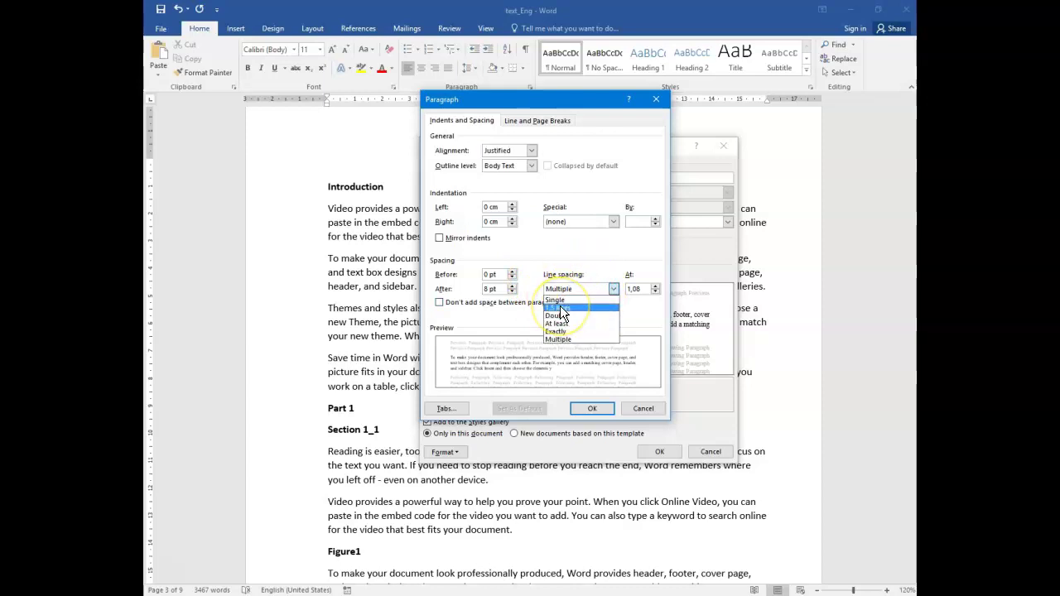
left_click(561, 307)
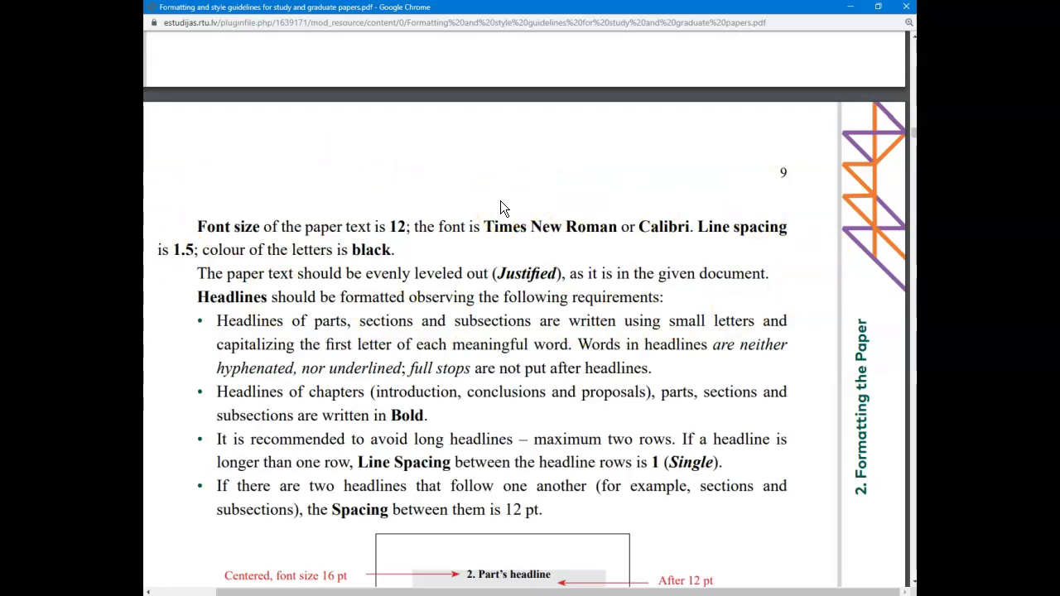
Check the font, line spacing and alignment requirements for the paper text on page 9 of the guidelines PDF in Chrome
left_click_drag(196, 222, 425, 272)
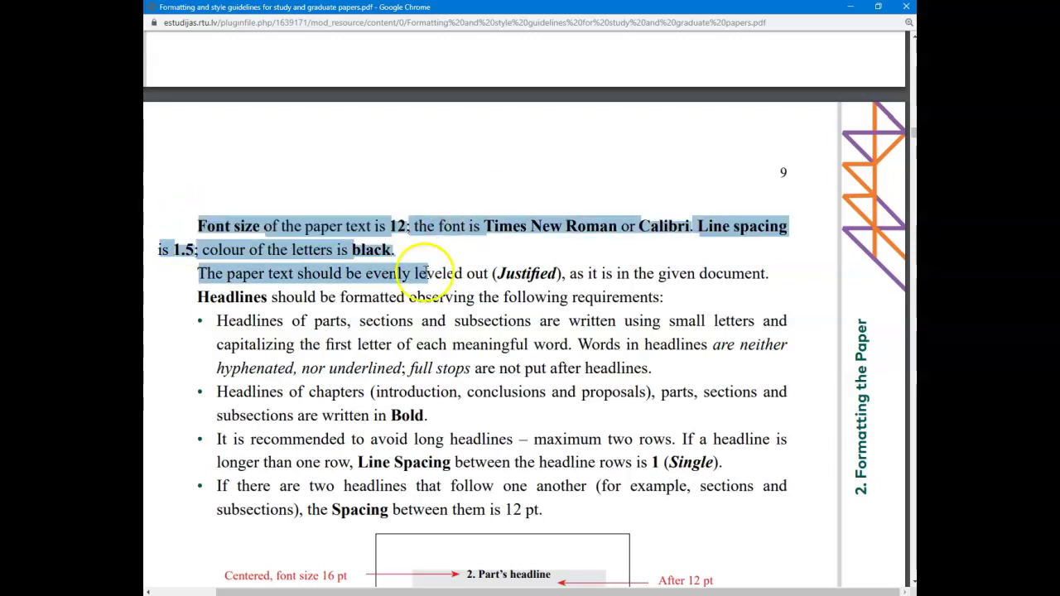
left_click(427, 271)
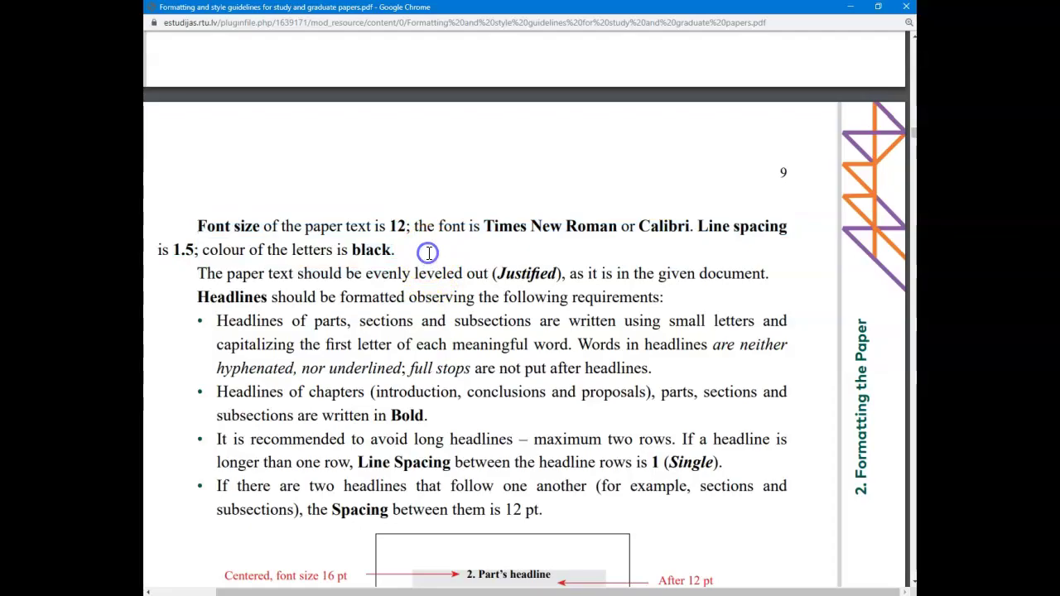
key("alt+Tab")
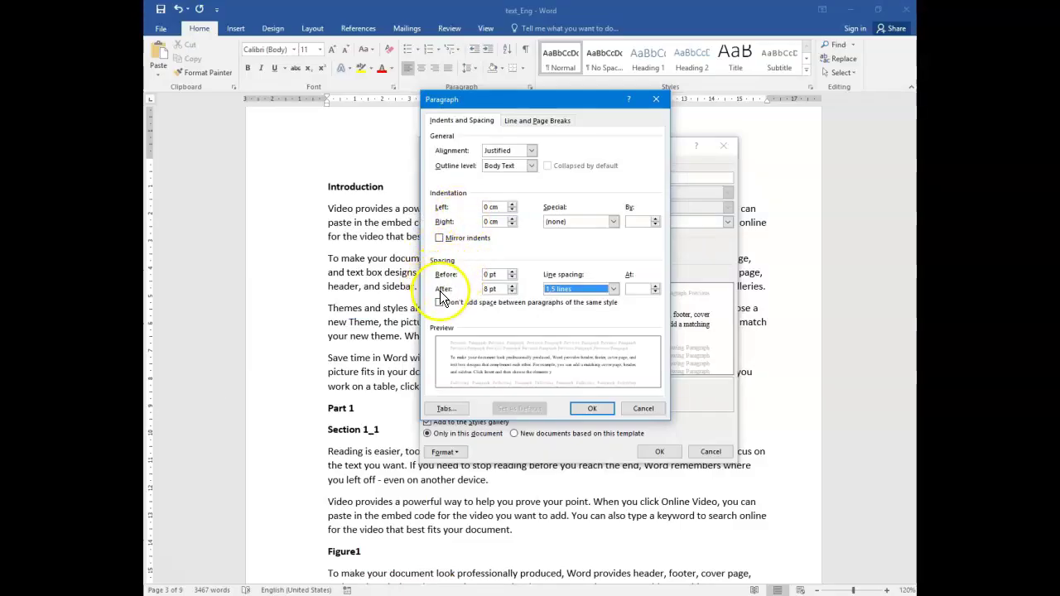
key("alt+Tab")
left_click_drag(197, 225, 394, 250)
left_click(687, 229)
left_click_drag(700, 226, 194, 250)
key("alt+Tab")
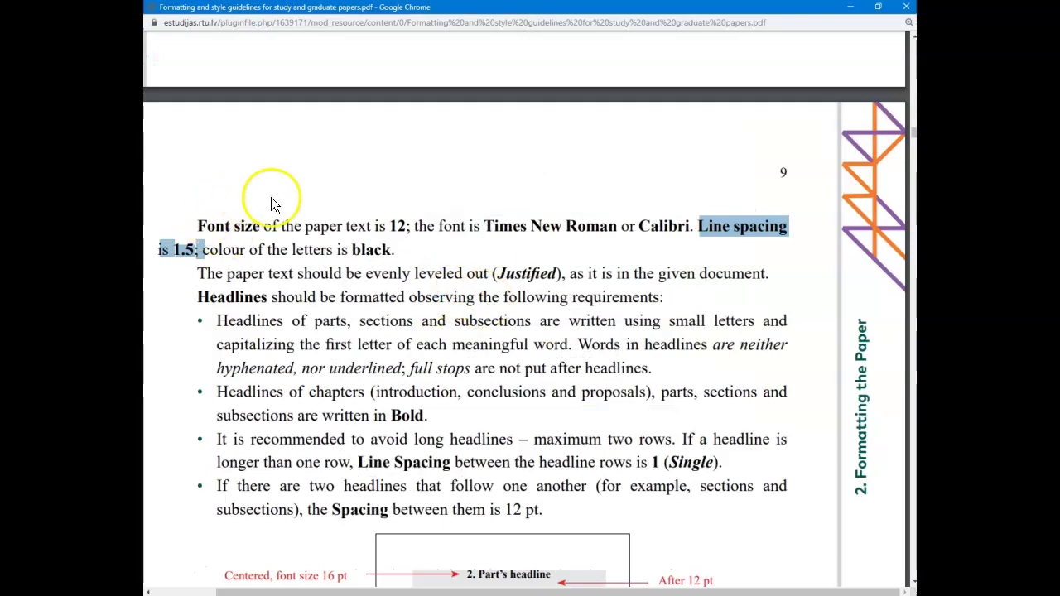
scroll(271, 197, "down", 4)
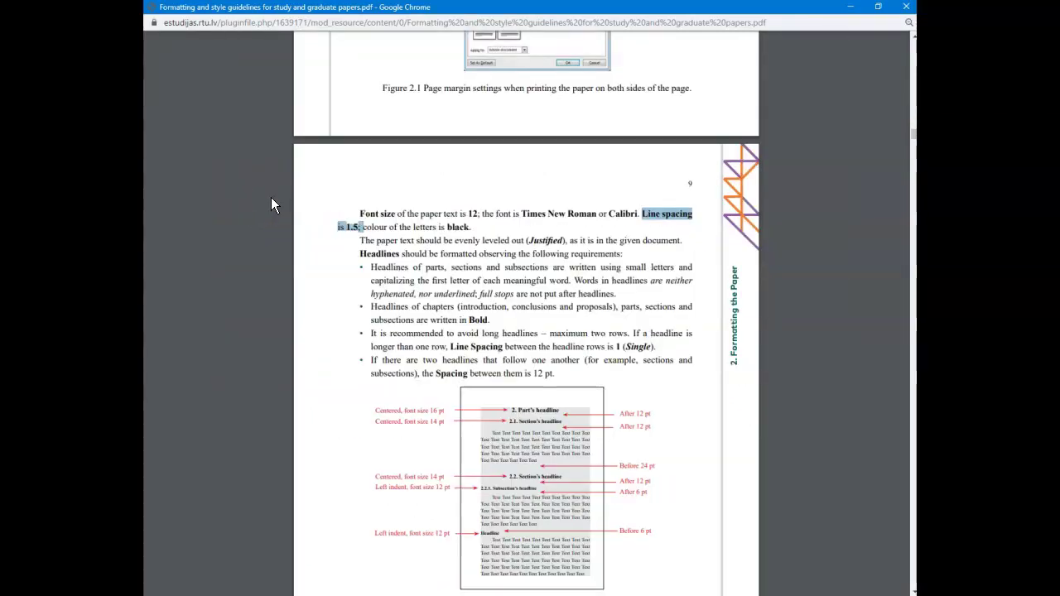
scroll(270, 197, "up", 1)
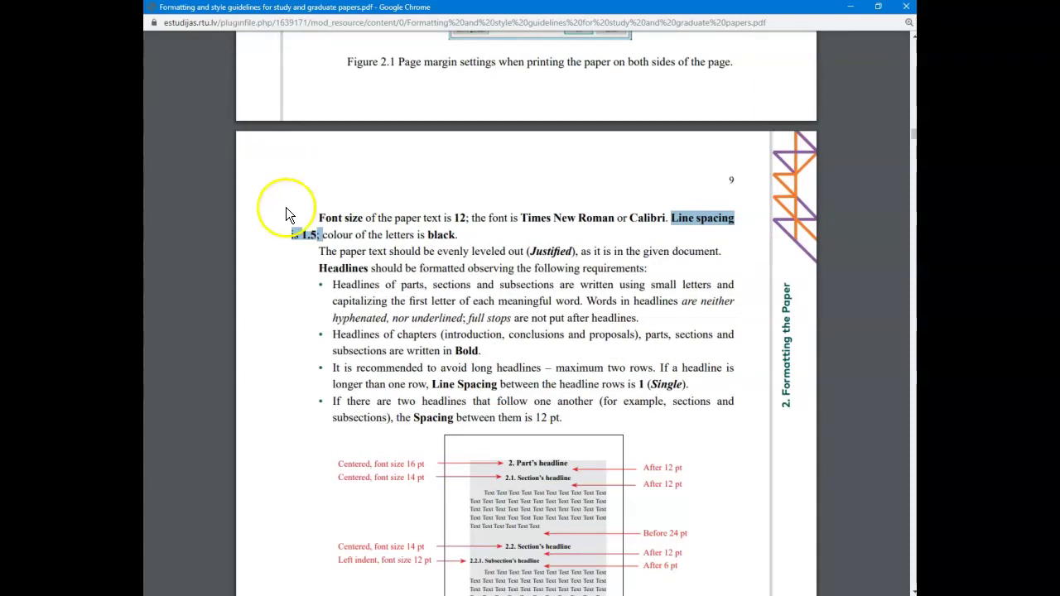
Switch back to Word and set the Normal style's spacing after paragraphs to 0 pt
key("alt+Tab")
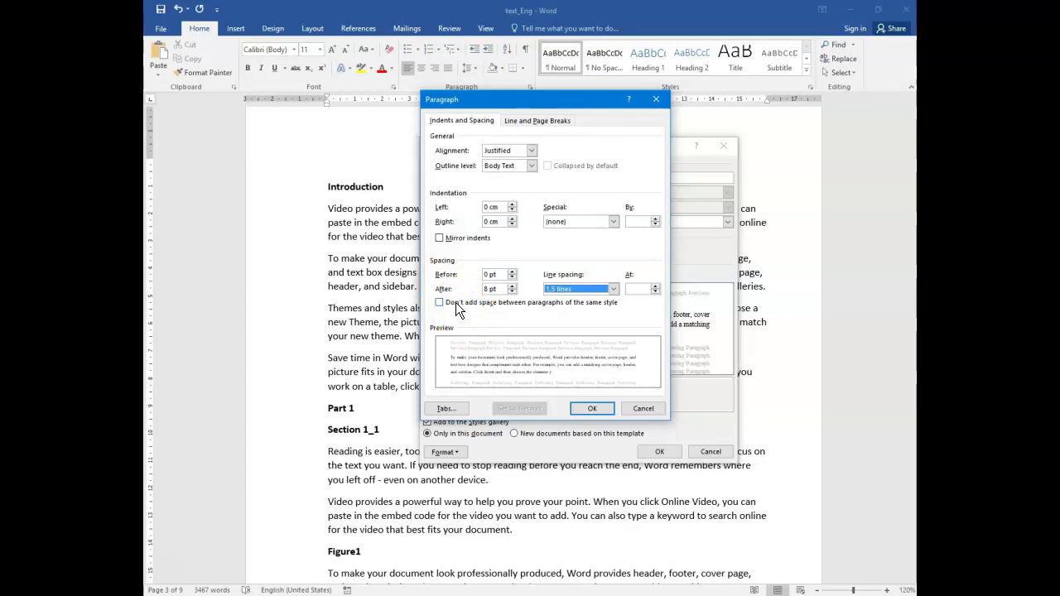
left_click(511, 292)
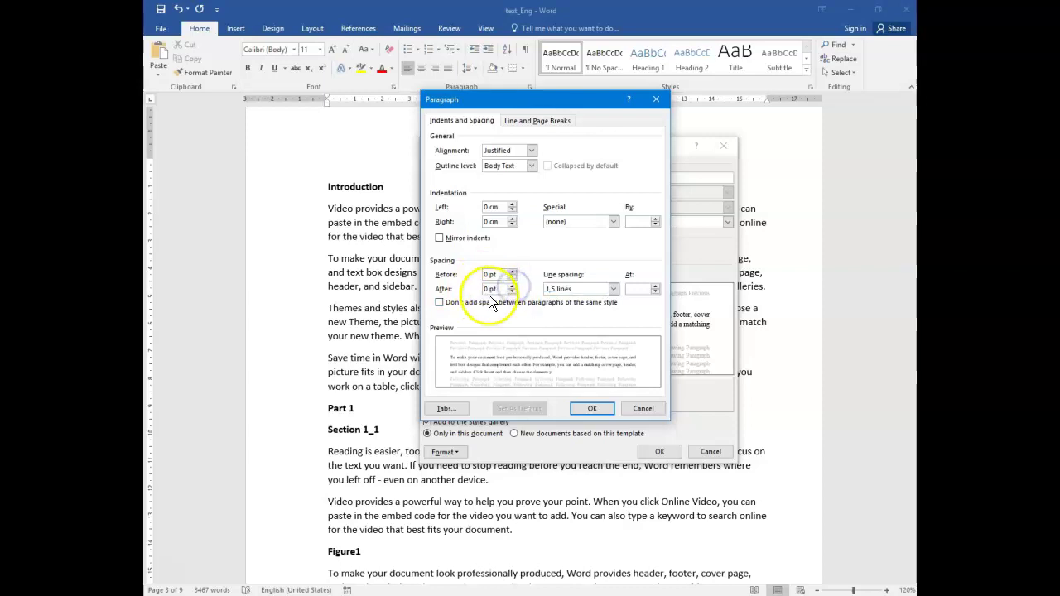
left_click(489, 275)
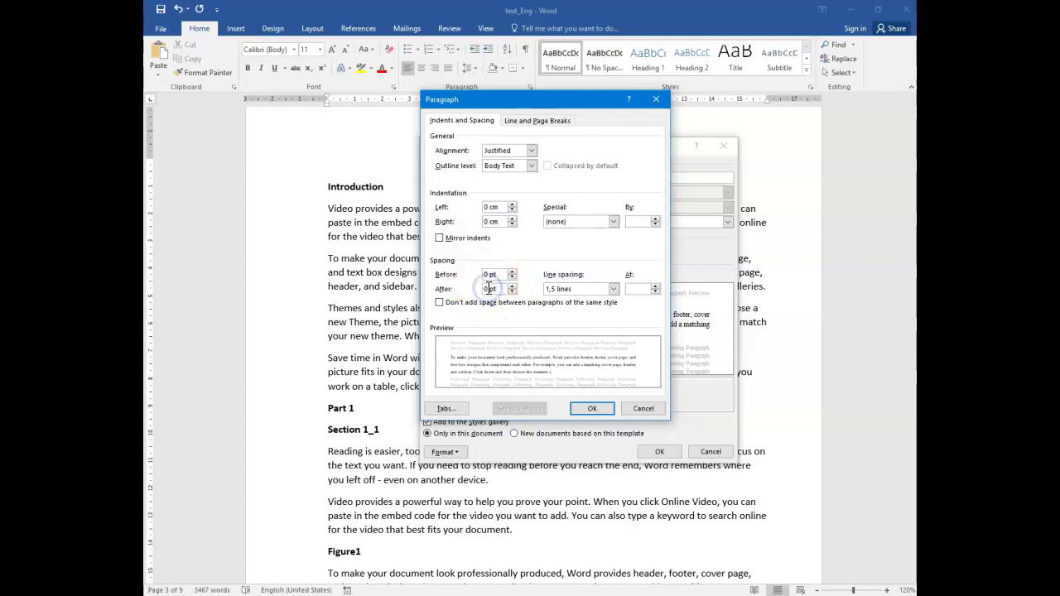
Switch to the guidelines PDF in Chrome and review the text and headline requirements together with the sample page diagram
key("alt+Tab")
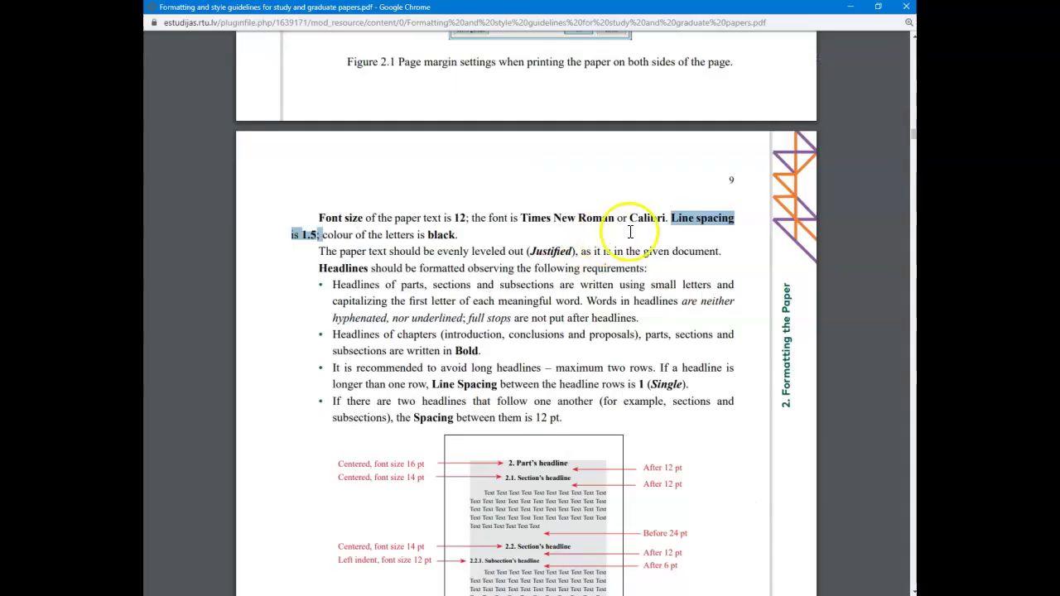
left_click(332, 213)
left_click_drag(315, 218, 687, 385)
left_click(560, 295)
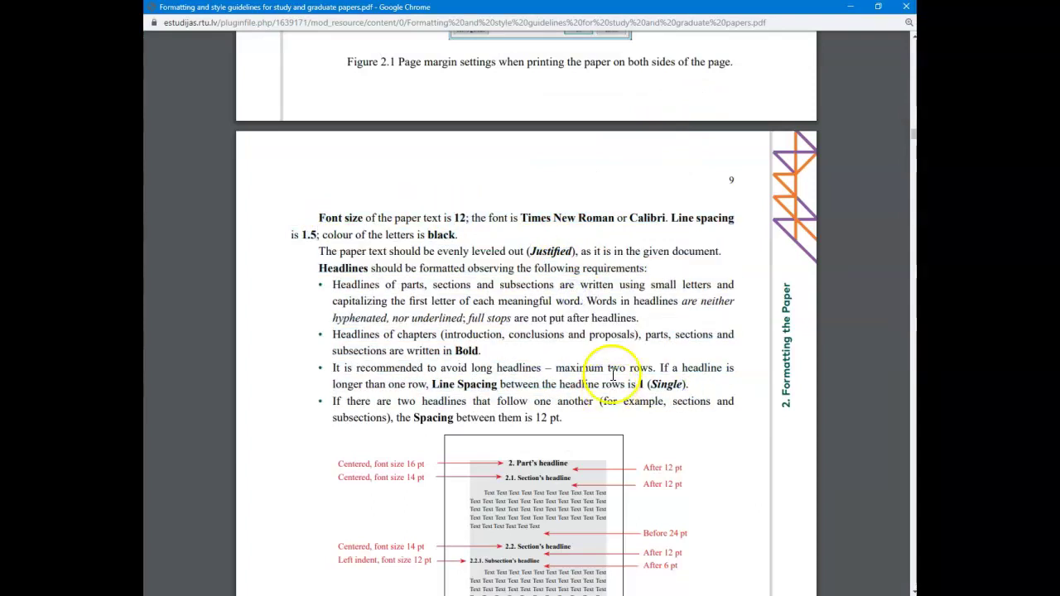
scroll(613, 376, "down", 7)
scroll(607, 288, "up", 2)
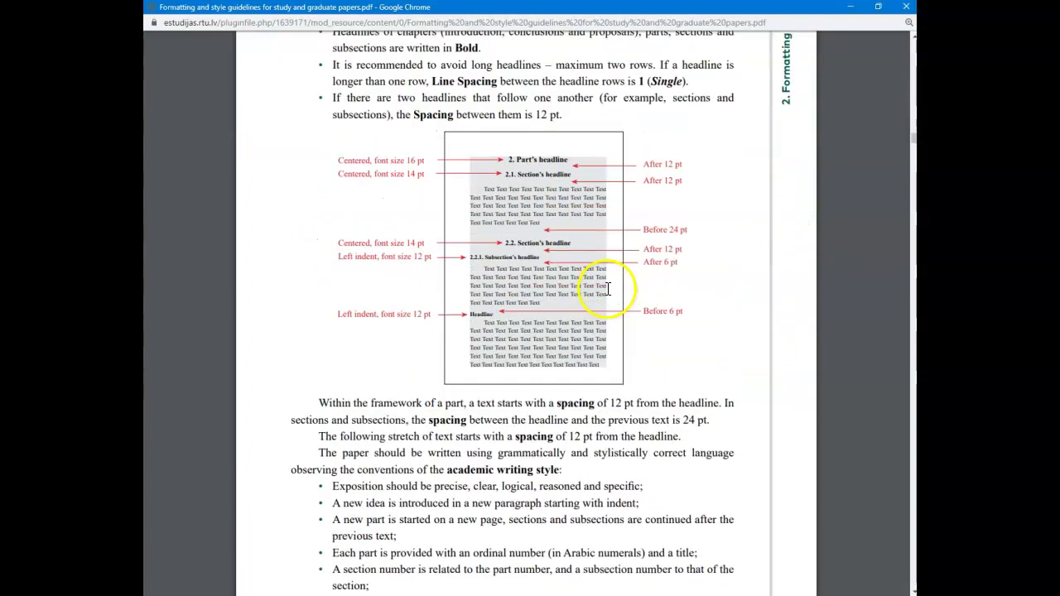
scroll(608, 287, "up", 4)
scroll(608, 287, "up", 2)
scroll(514, 287, "down", 1)
scroll(514, 287, "up", 1)
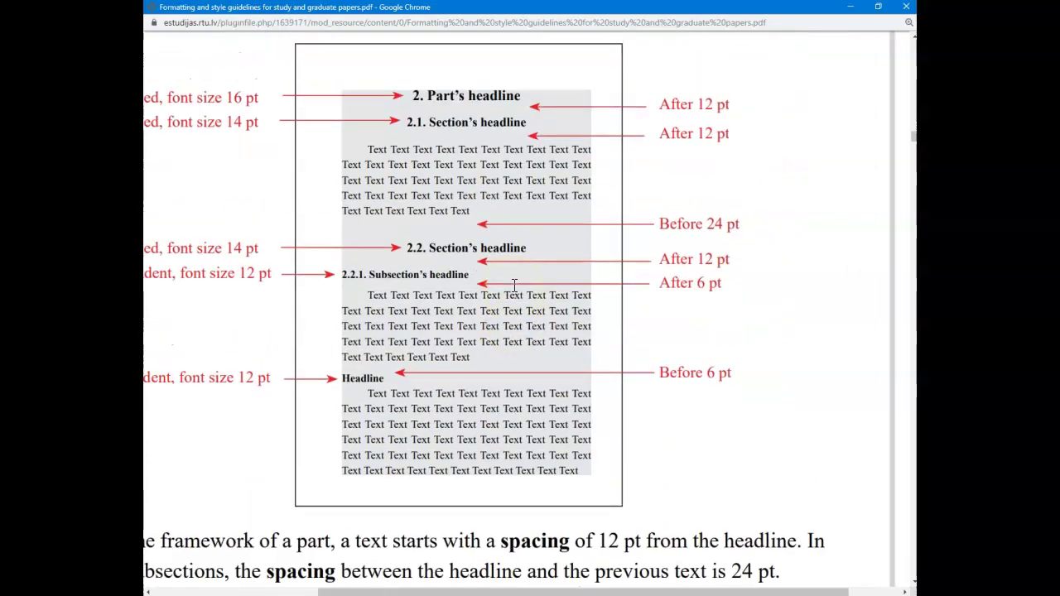
Examine the body text under the section headlines in the sample page diagram for first-line indent and paragraph layout
scroll(568, 579, "left", 2)
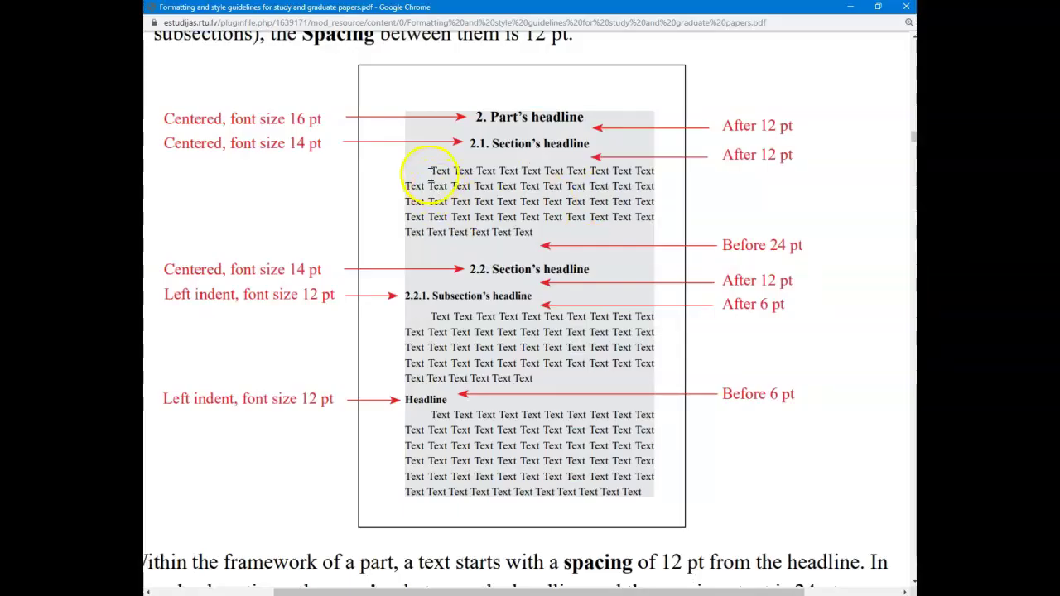
left_click_drag(426, 172, 539, 240)
left_click(467, 219)
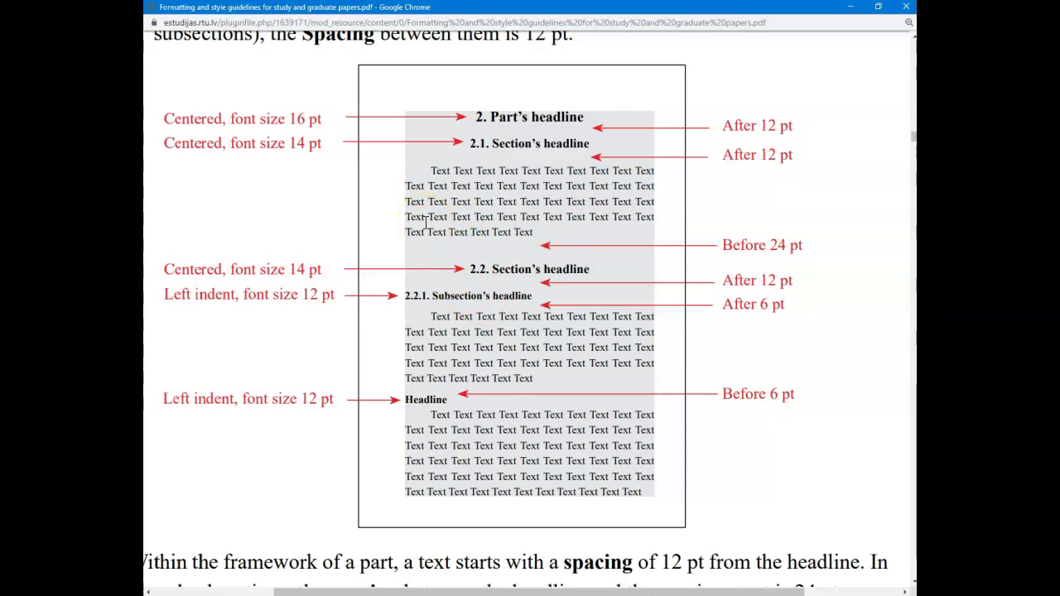
scroll(236, 208, "up", 3)
scroll(235, 207, "down", 1, "ctrl")
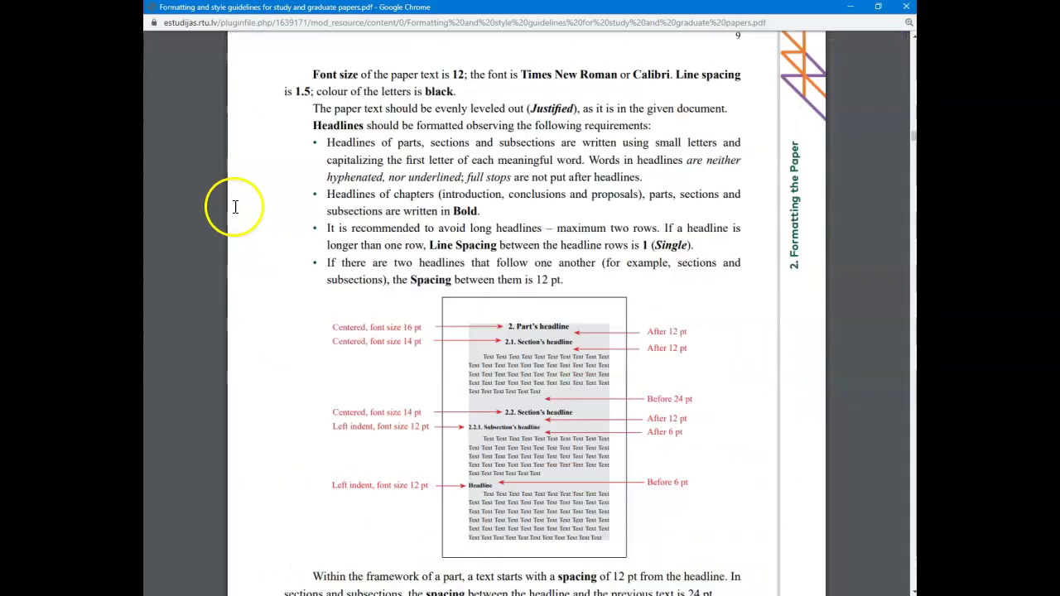
scroll(464, 404, "up", 3, "ctrl")
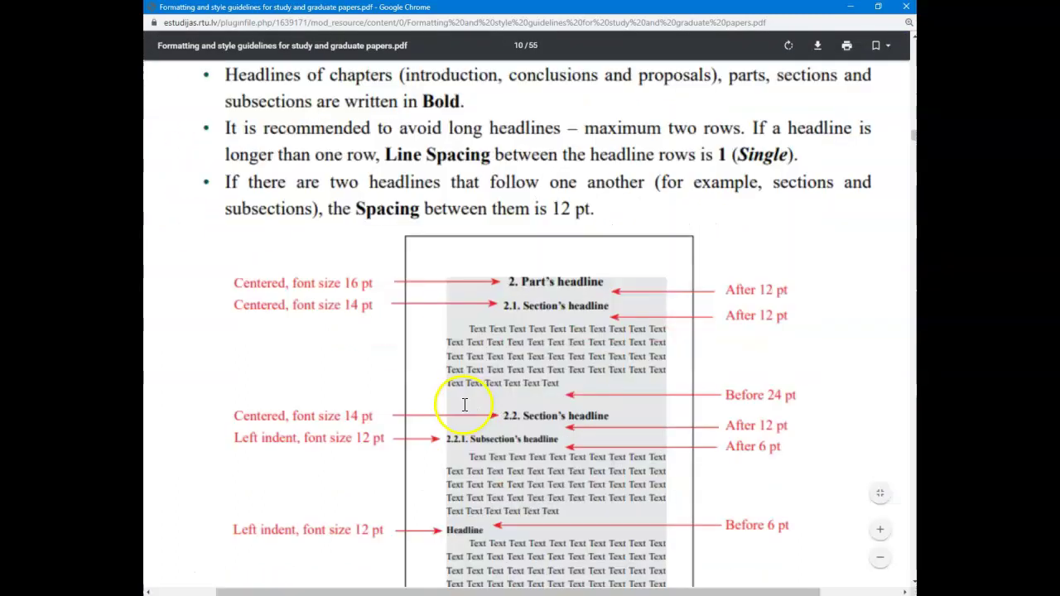
scroll(464, 404, "up", 1, "ctrl")
left_click_drag(472, 309, 711, 312)
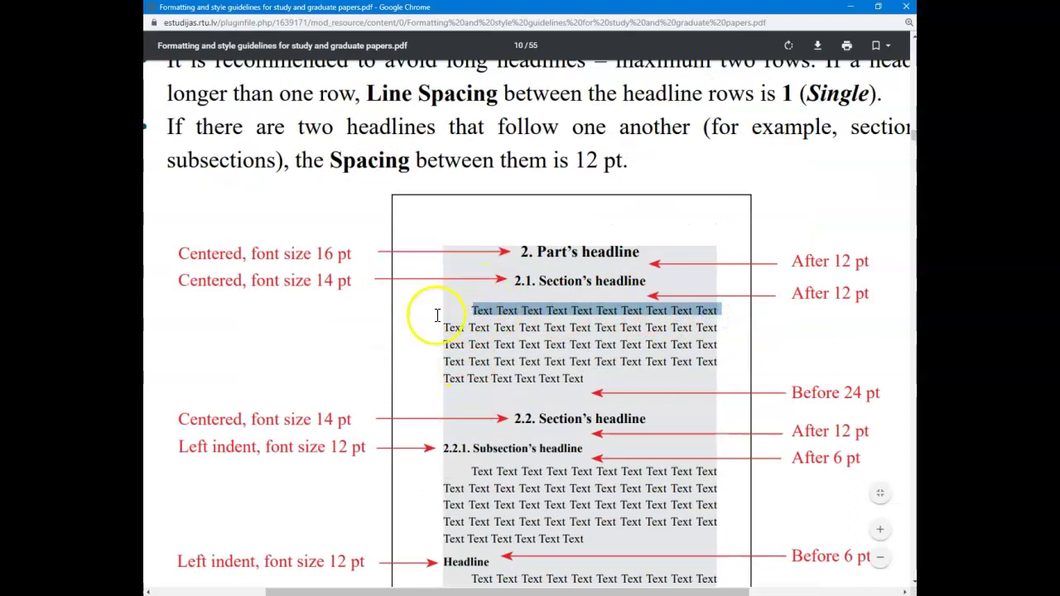
left_click_drag(569, 383, 456, 303)
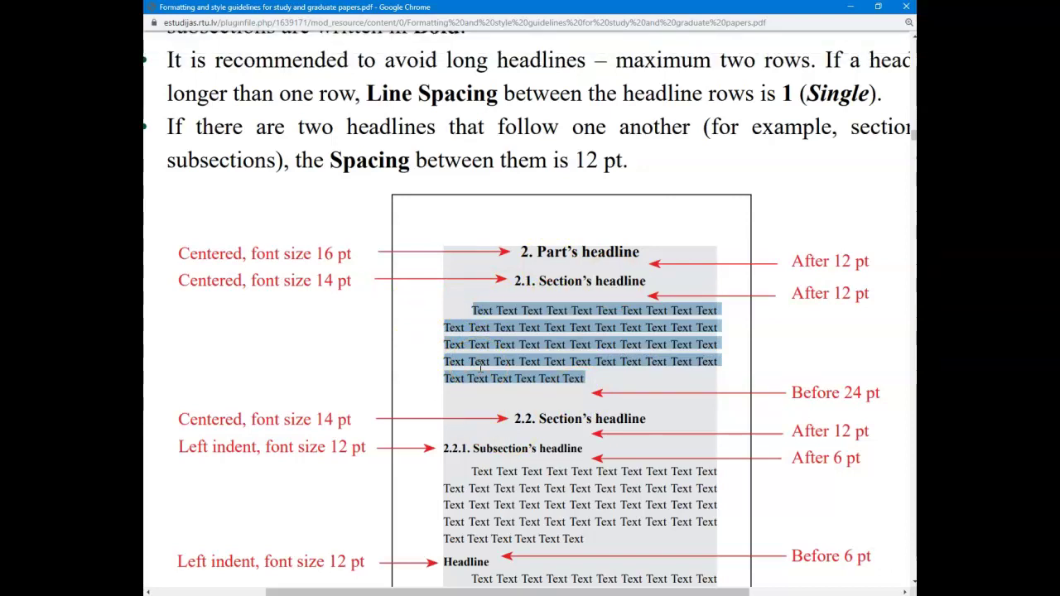
key("super")
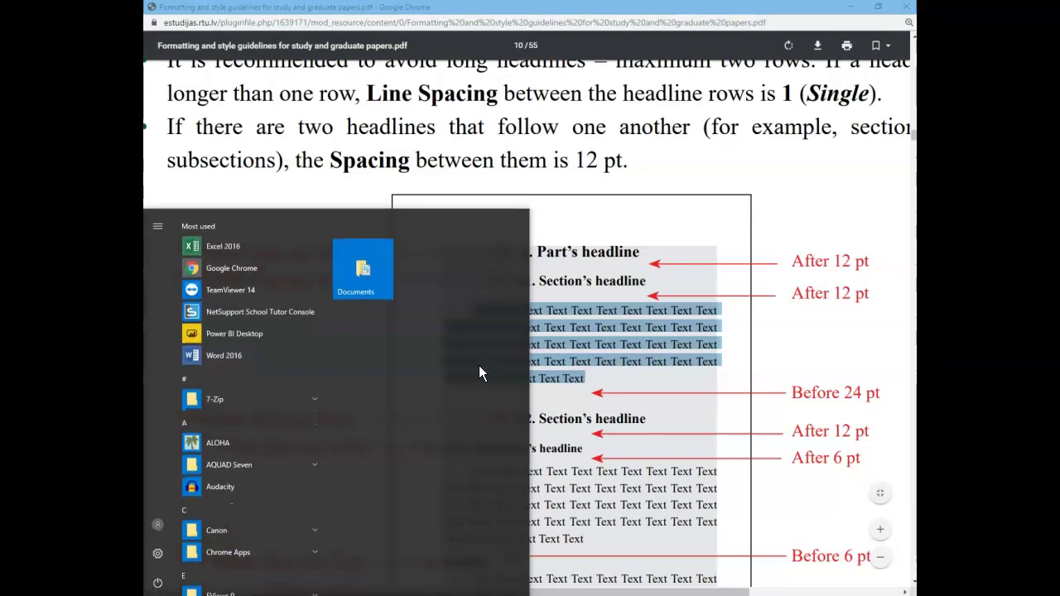
key("super")
Switch back to Word, give the Normal style a first-line indent of 1.27 cm and accept the paragraph settings
key("alt+Tab")
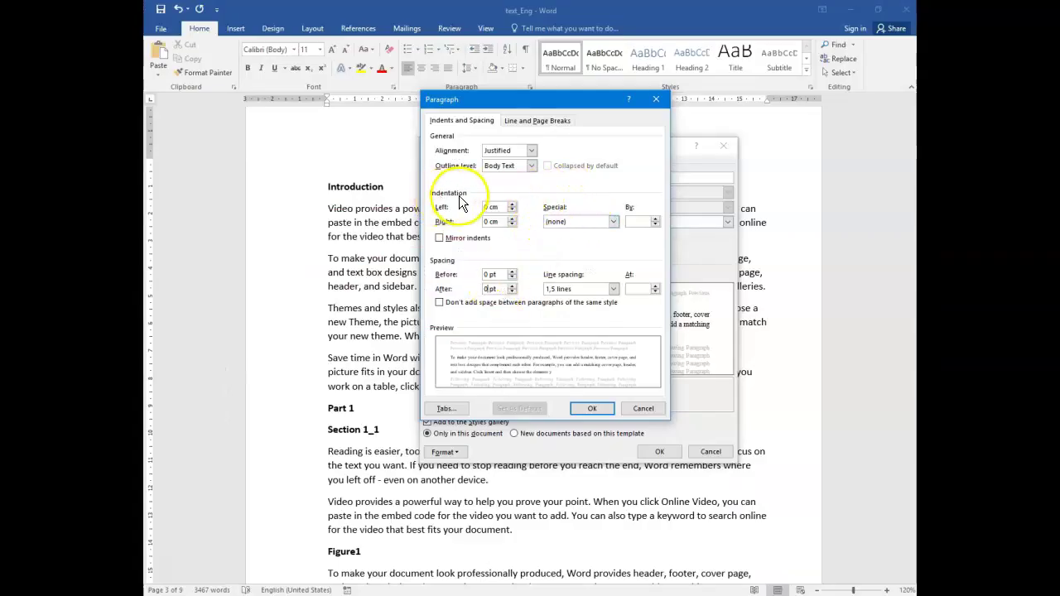
left_click(560, 241)
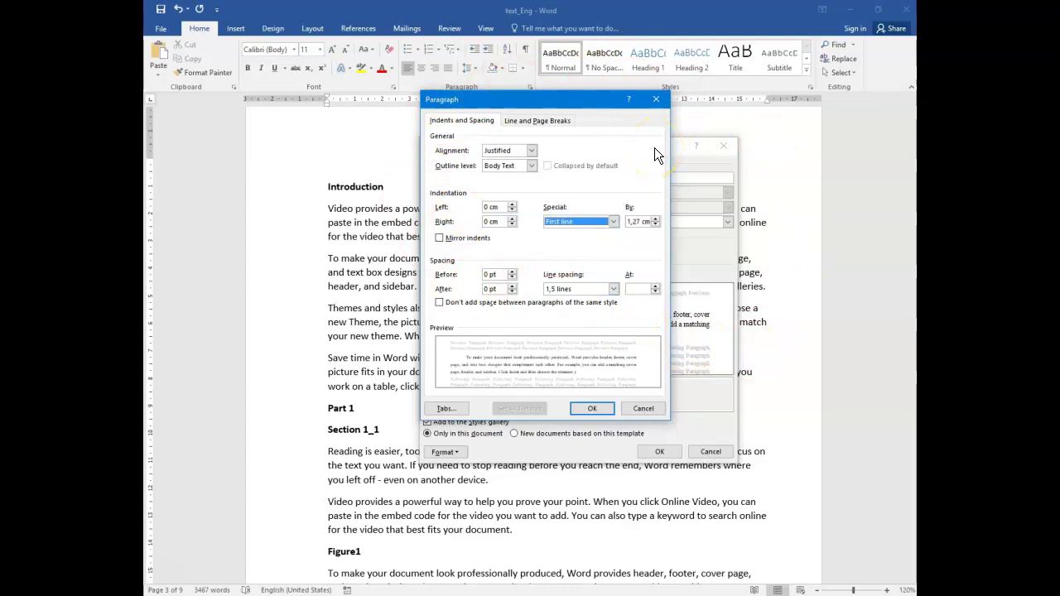
left_click(607, 410)
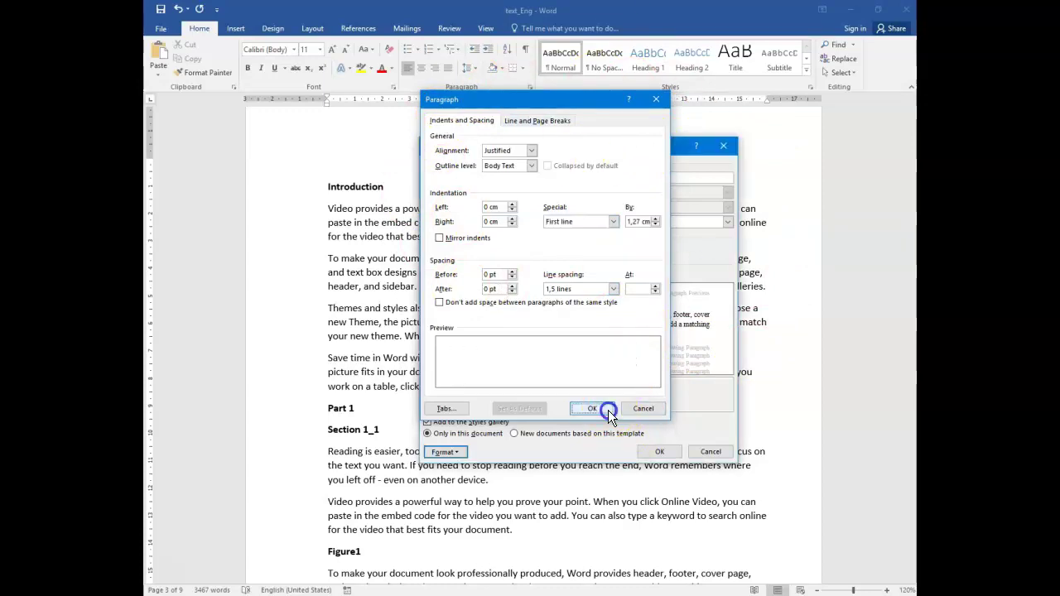
Apply the modified Normal style and check the resulting body text formatting throughout the document
left_click(662, 454)
scroll(569, 400, "down", 3)
scroll(569, 400, "down", 20)
scroll(569, 400, "down", 20)
scroll(569, 400, "up", 10)
scroll(569, 400, "up", 20)
scroll(569, 400, "up", 20)
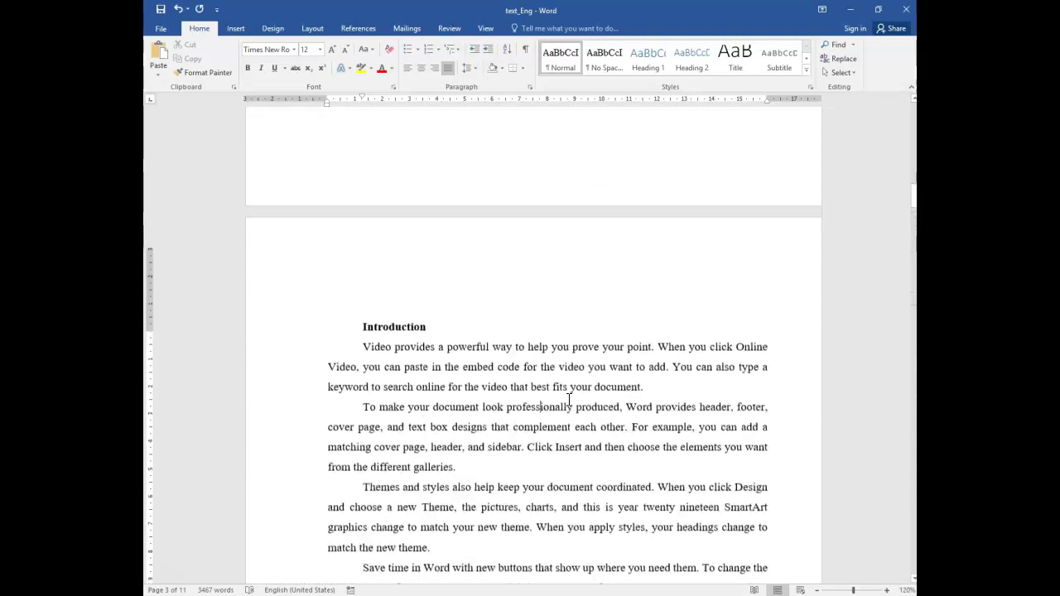
scroll(569, 400, "down", 6)
scroll(569, 400, "up", 2)
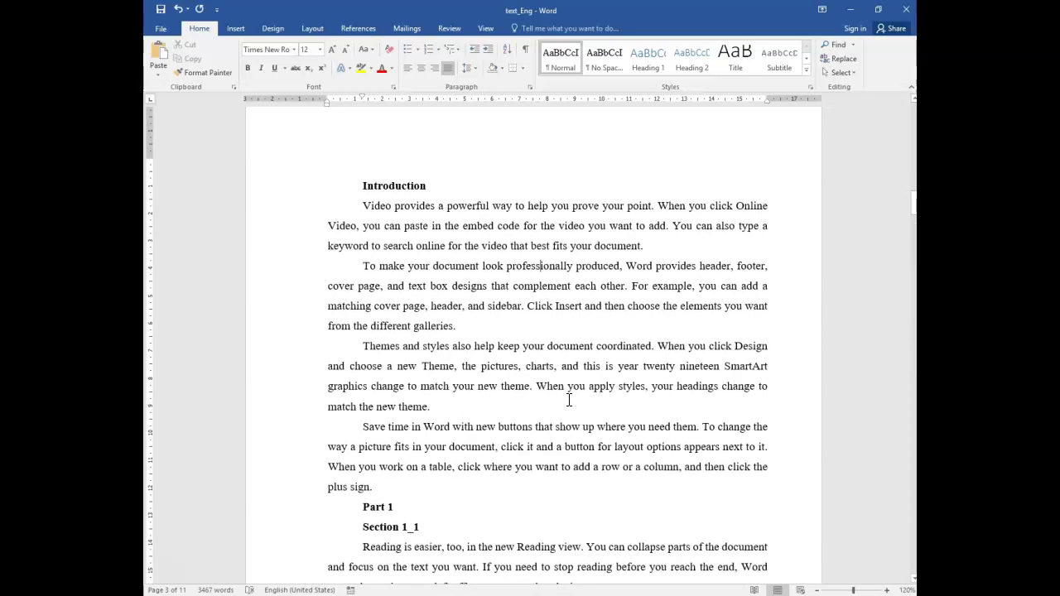
Switch to the guidelines PDF in Chrome and examine the part's and section's headlines in the sample page diagram
key("alt+Tab")
key("alt+Tab")
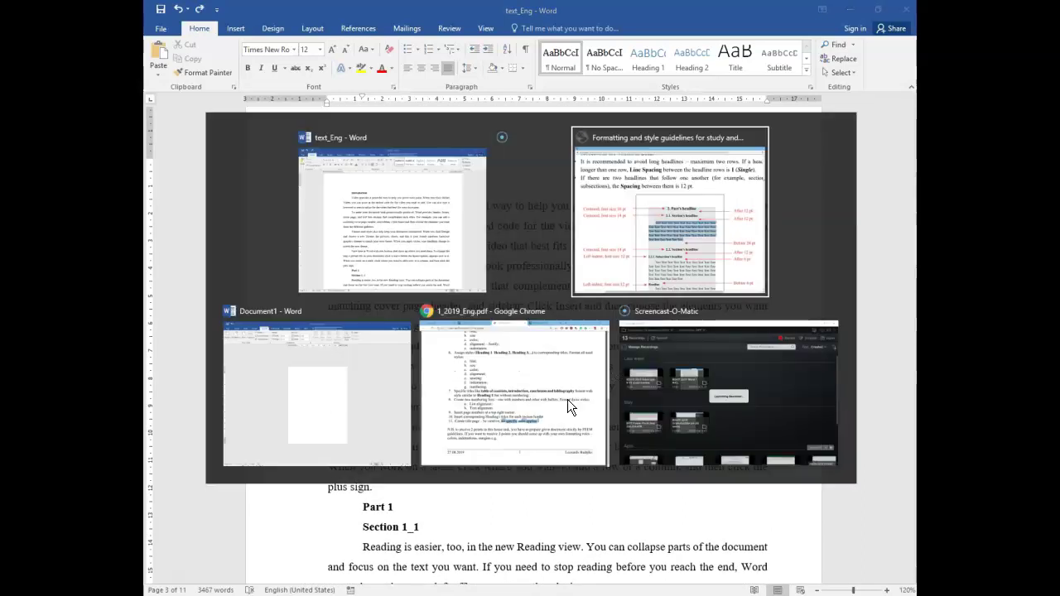
left_click_drag(535, 250, 638, 288)
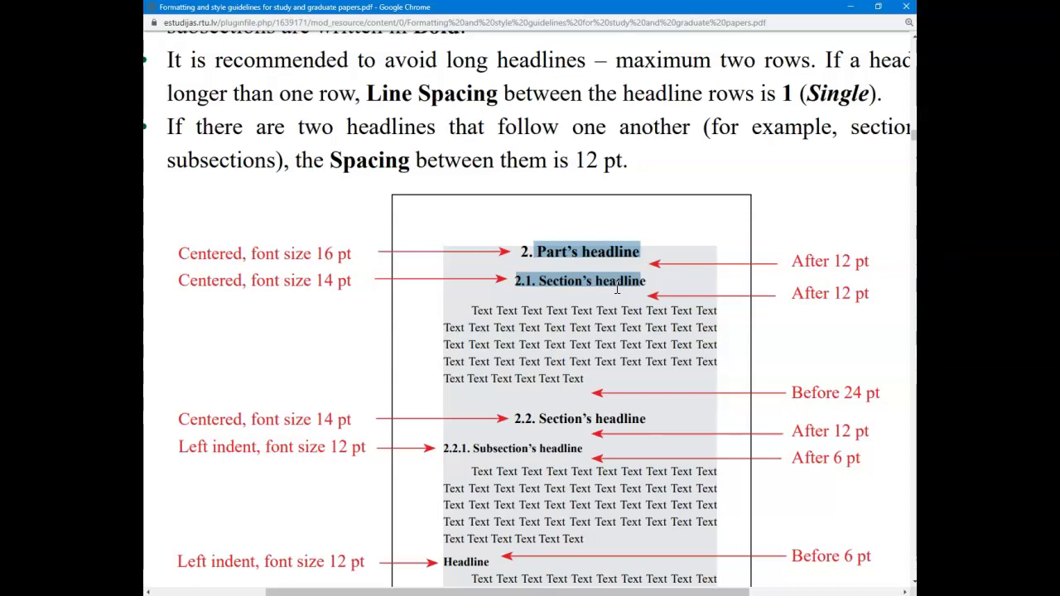
Switch back to Word and locate the part headings in the text, starting with Part 1 and Part 2
key("alt+Tab")
left_click(385, 273)
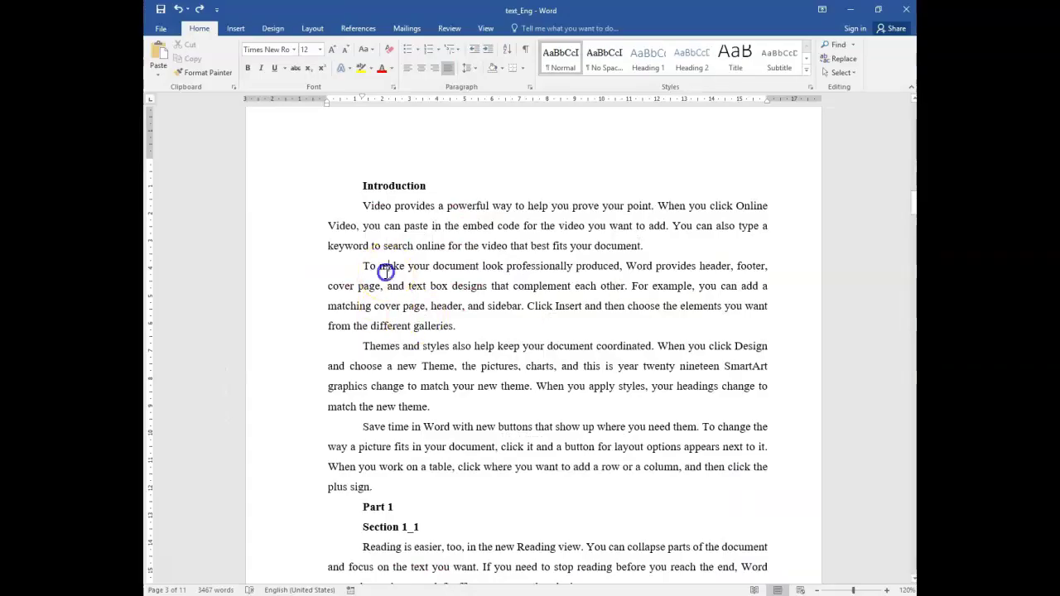
scroll(387, 272, "down", 1)
scroll(386, 273, "down", 3)
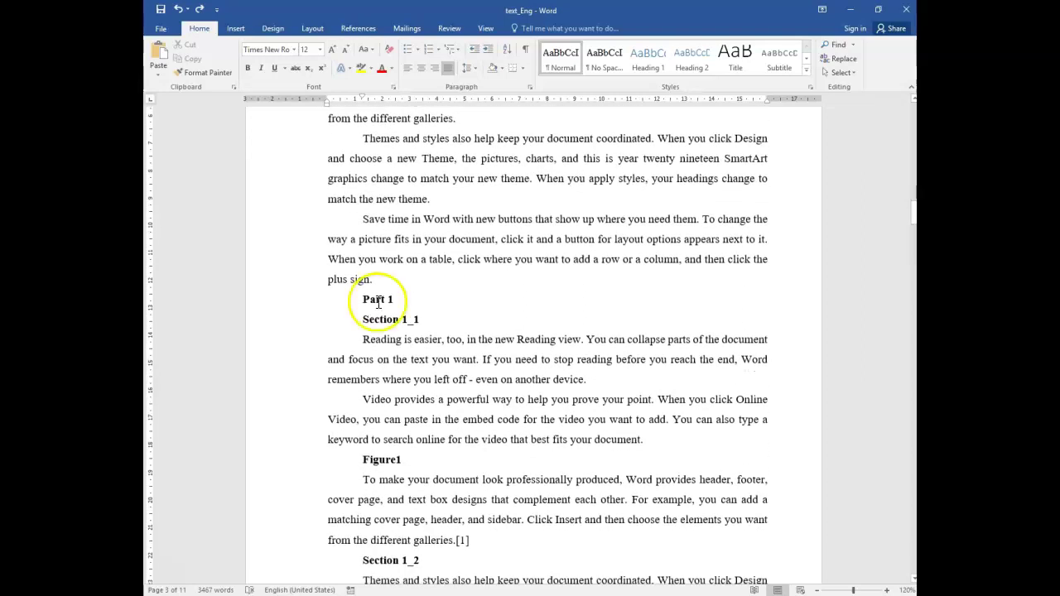
triple_click(377, 303)
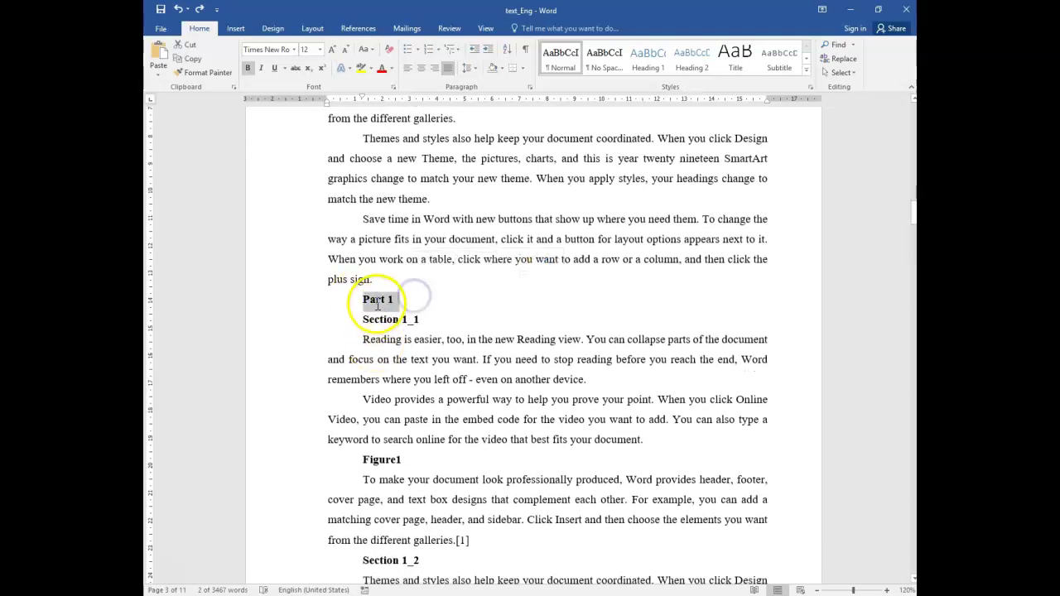
scroll(378, 304, "down", 15)
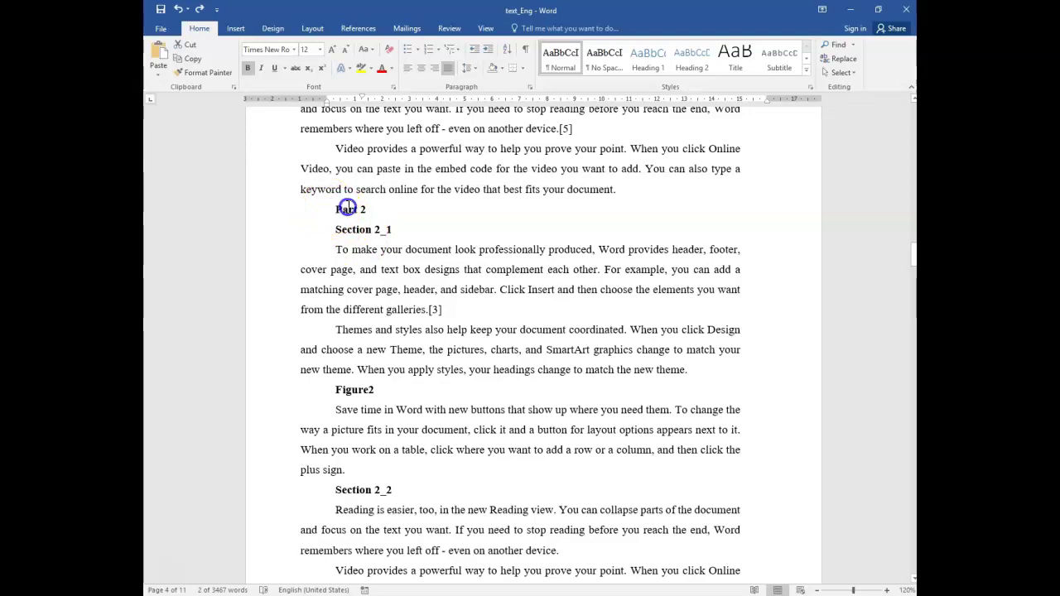
triple_click(346, 209)
scroll(365, 225, "down", 10)
scroll(364, 225, "down", 5)
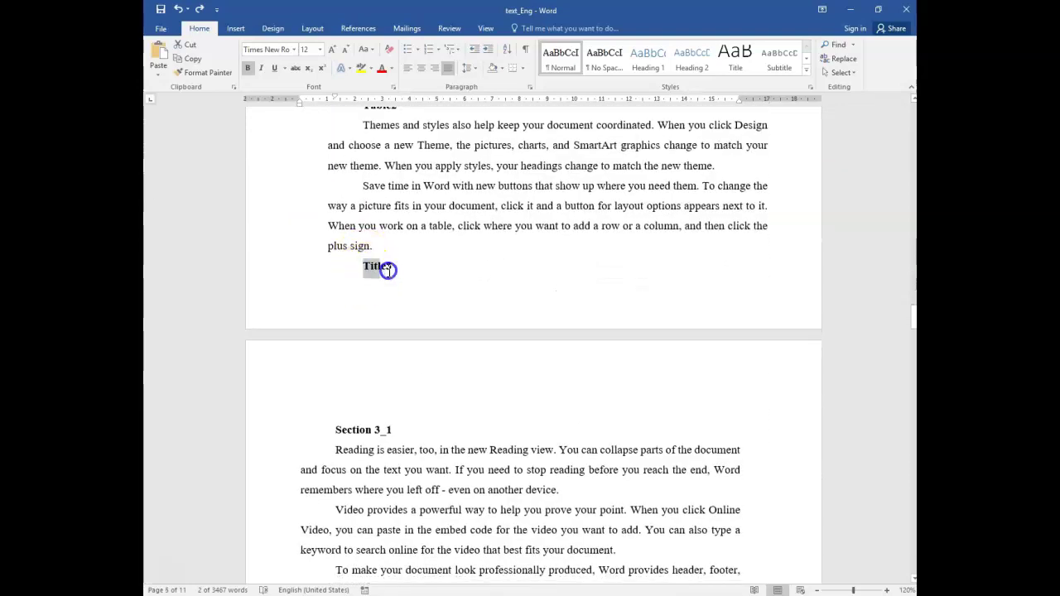
Rename the Title3 heading above Section 3_1 to Part3
left_click_drag(386, 270, 393, 268)
left_click(383, 269)
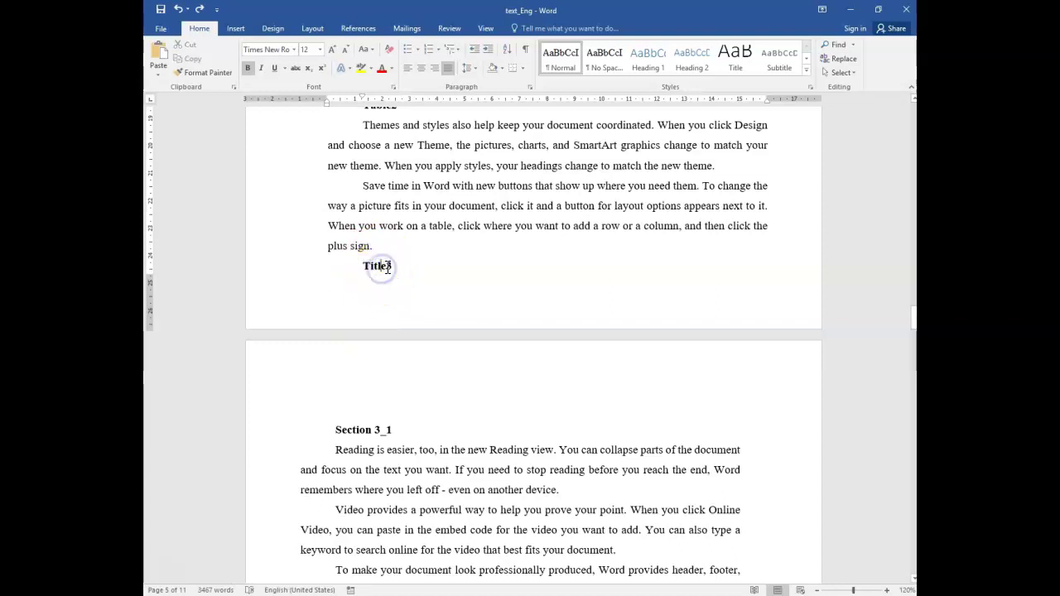
type("Part3")
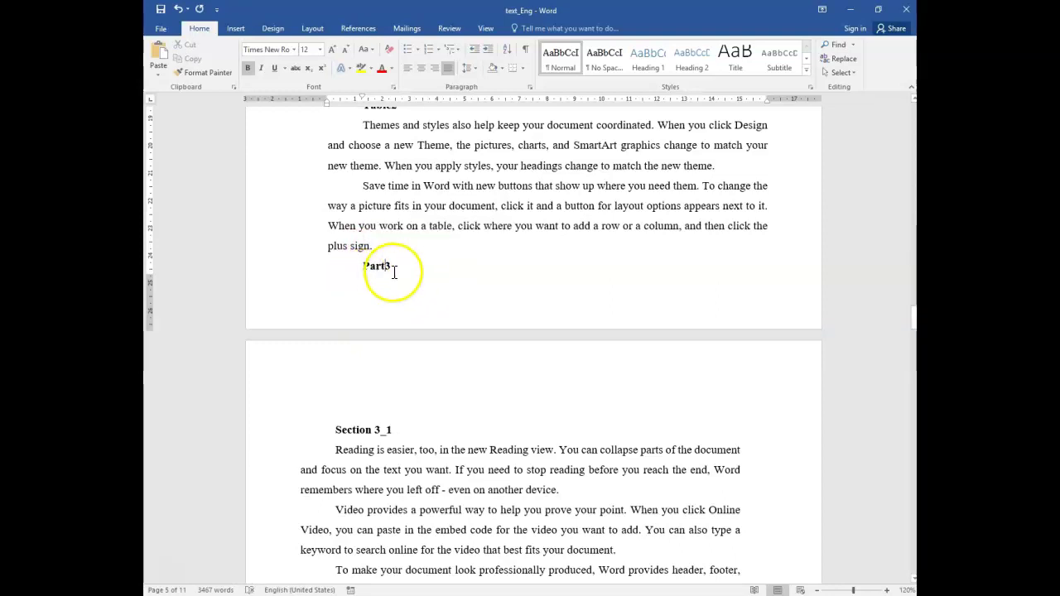
Review the remaining part and section headings down to Conclusion and return to the Introduction heading
scroll(394, 273, "down", 7)
scroll(389, 280, "down", 15)
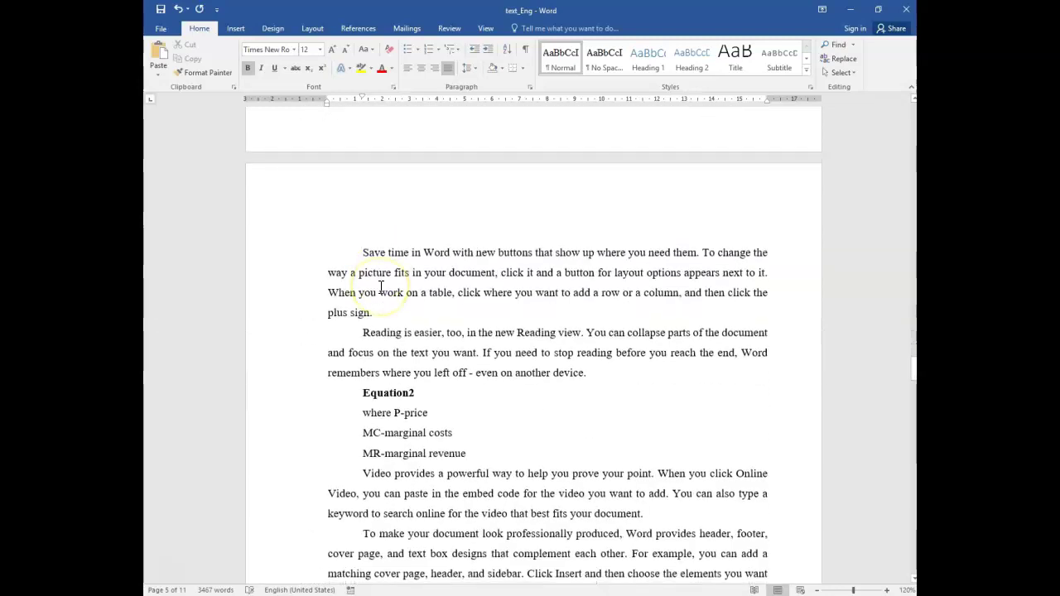
scroll(379, 306, "down", 15)
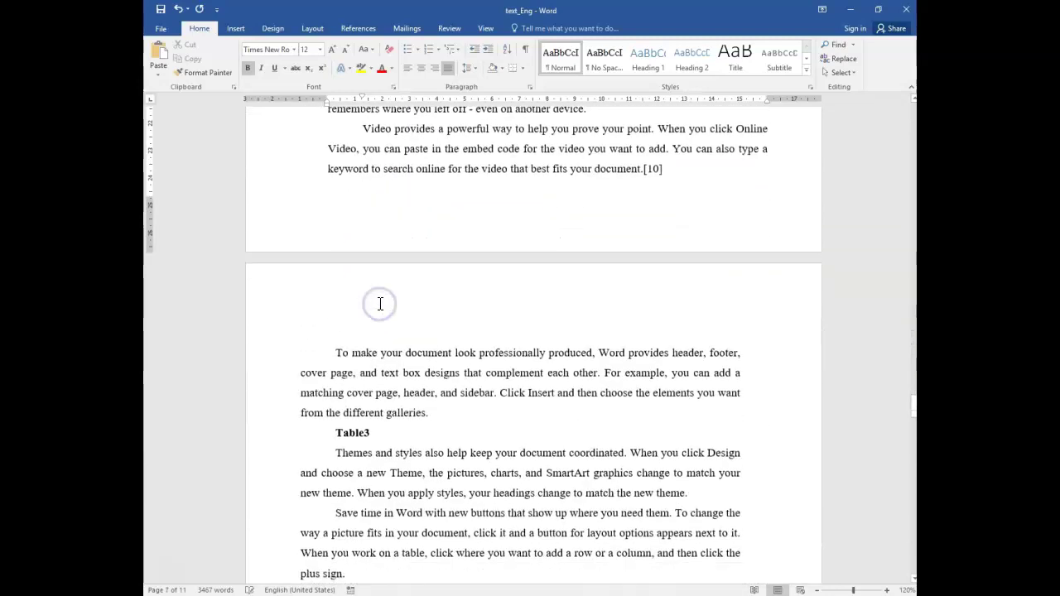
scroll(380, 304, "down", 15)
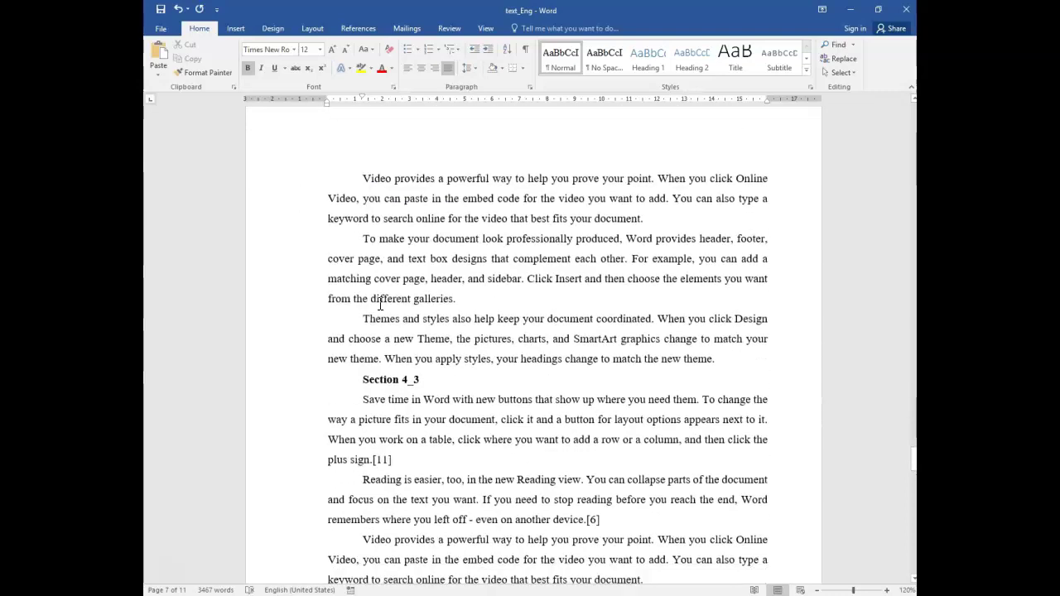
scroll(380, 304, "down", 5)
left_click_drag(364, 319, 422, 323)
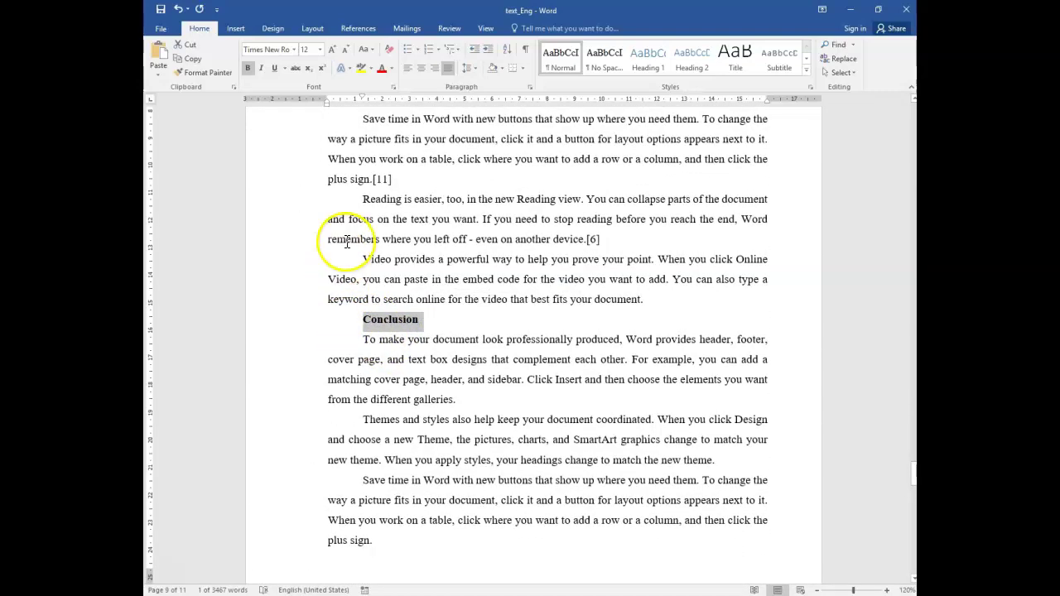
key("Delete")
scroll(342, 265, "up", 10)
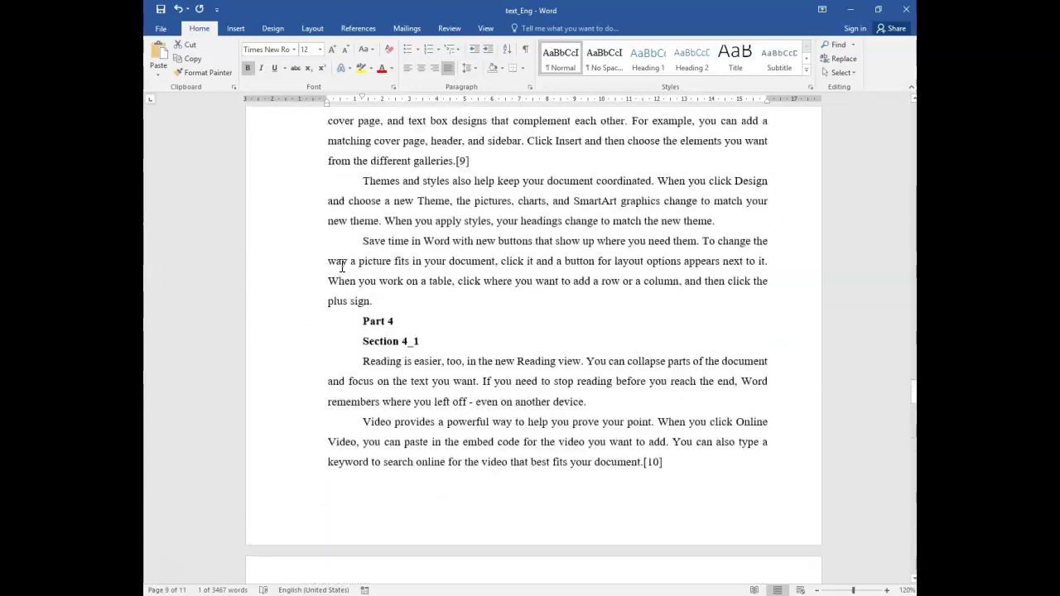
scroll(342, 265, "up", 10)
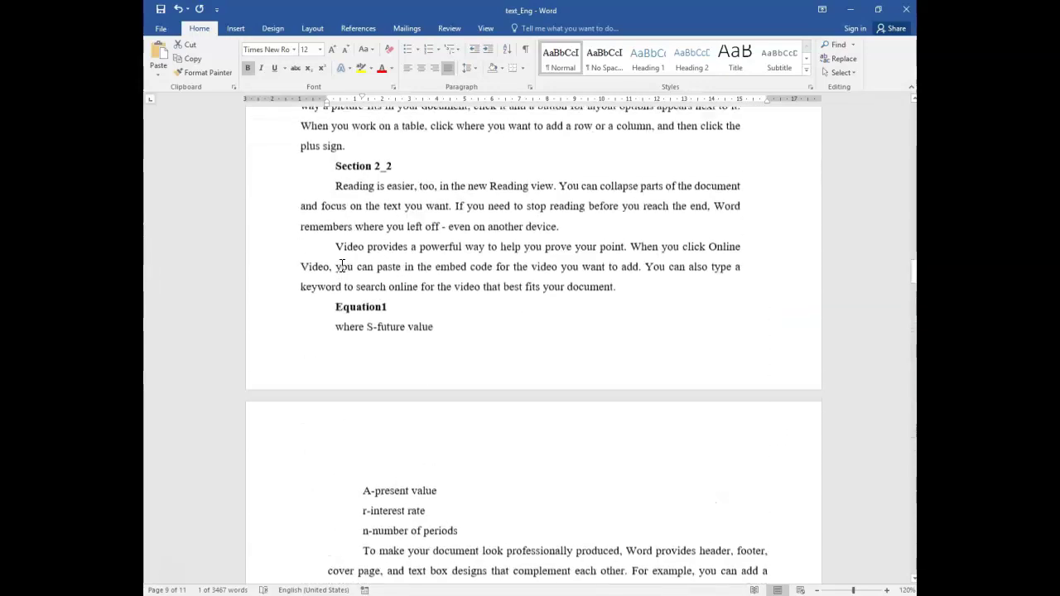
scroll(342, 265, "up", 15)
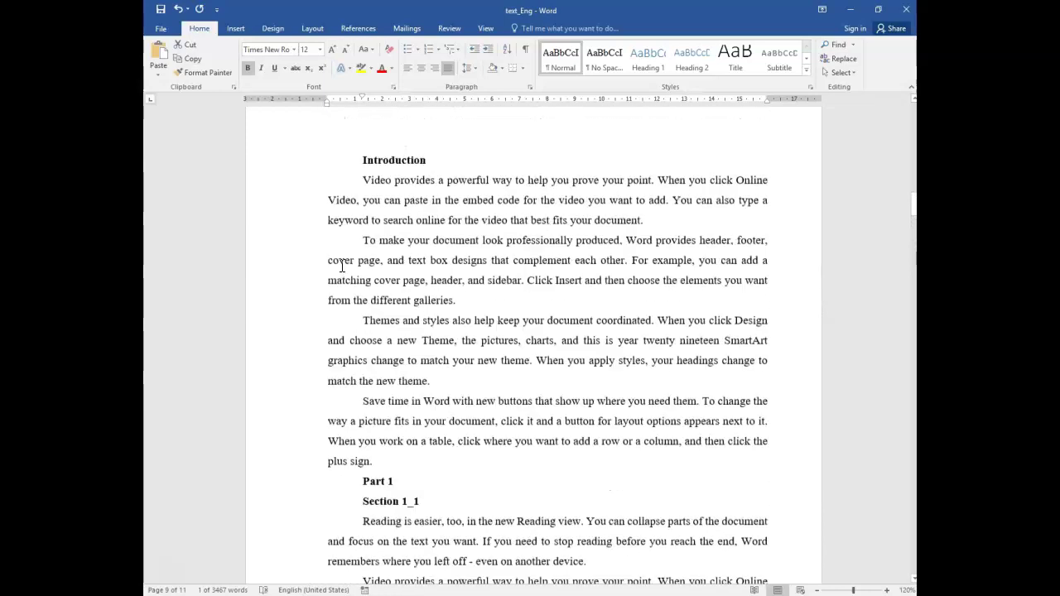
left_click(407, 289)
left_click(347, 289)
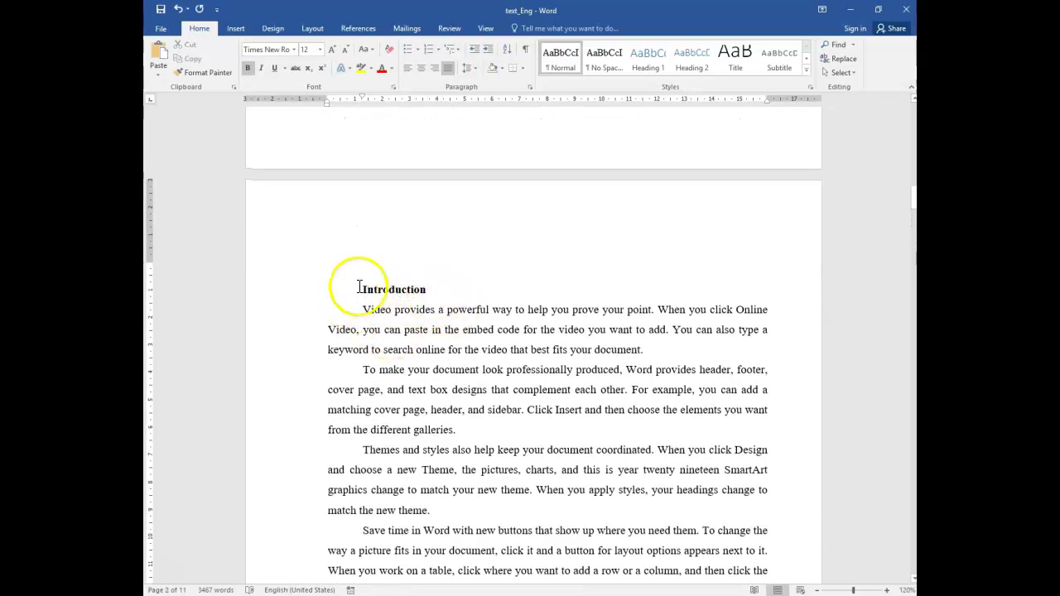
Compare the part's headline in the guidelines PDF in Chrome with the Part 1 and Section 1_1 headings in Word
key("alt+Tab")
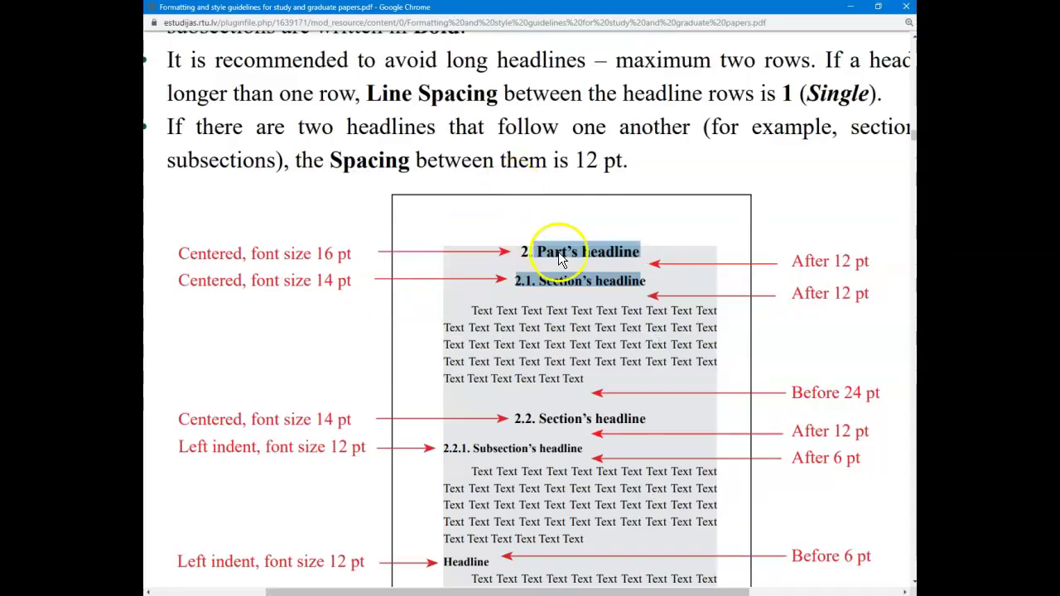
left_click(557, 242)
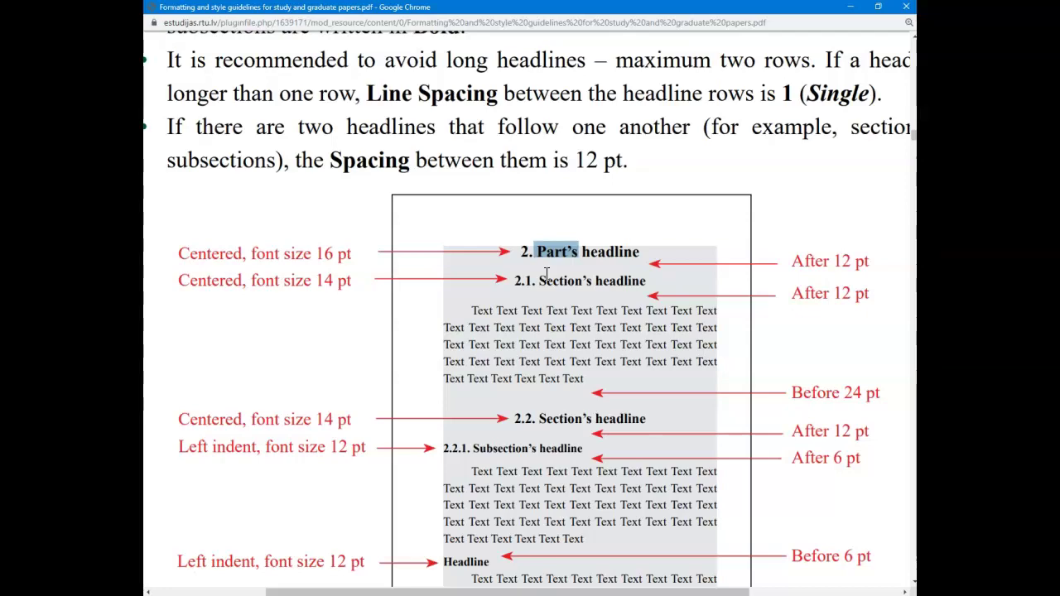
key("alt+Tab")
scroll(286, 331, "down", 6)
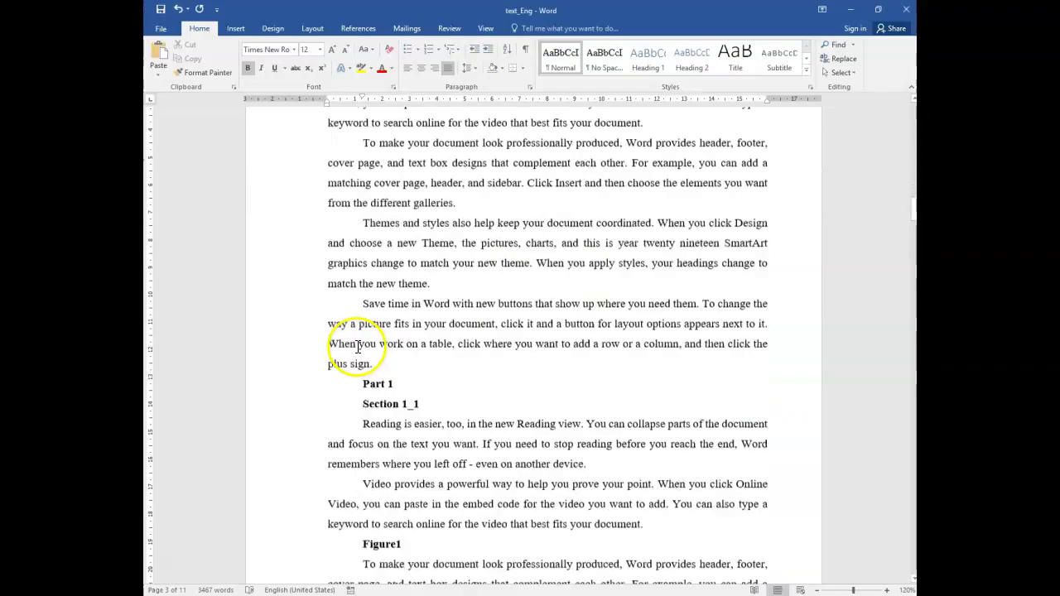
left_click(363, 287)
left_click_drag(362, 287, 420, 286)
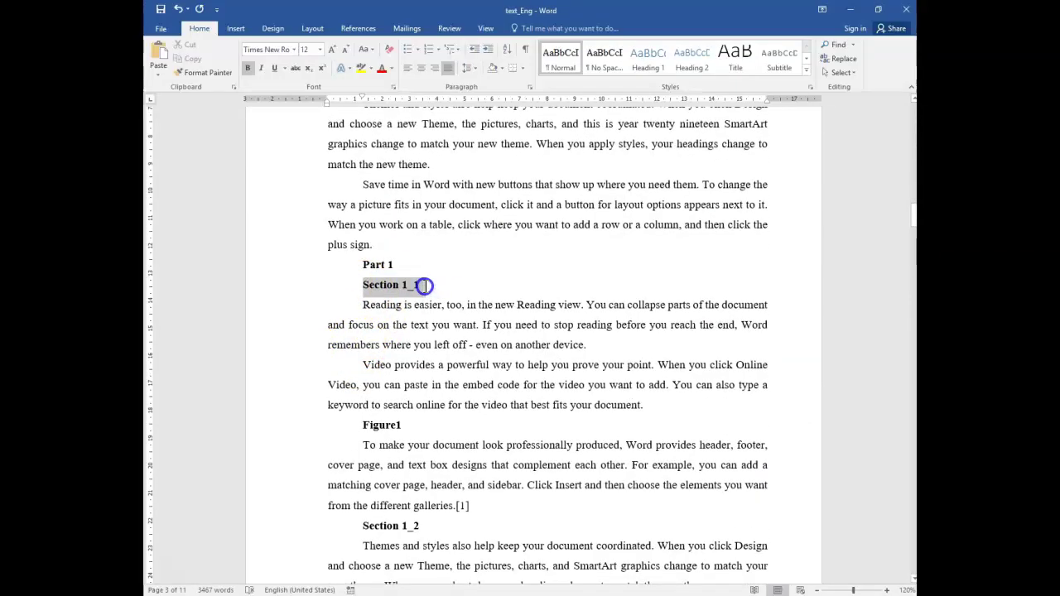
Switch to the guidelines PDF and examine the formats of the subsection's, unnumbered and section's headlines in the sample page diagram
key("alt+Tab")
left_click_drag(469, 448, 579, 449)
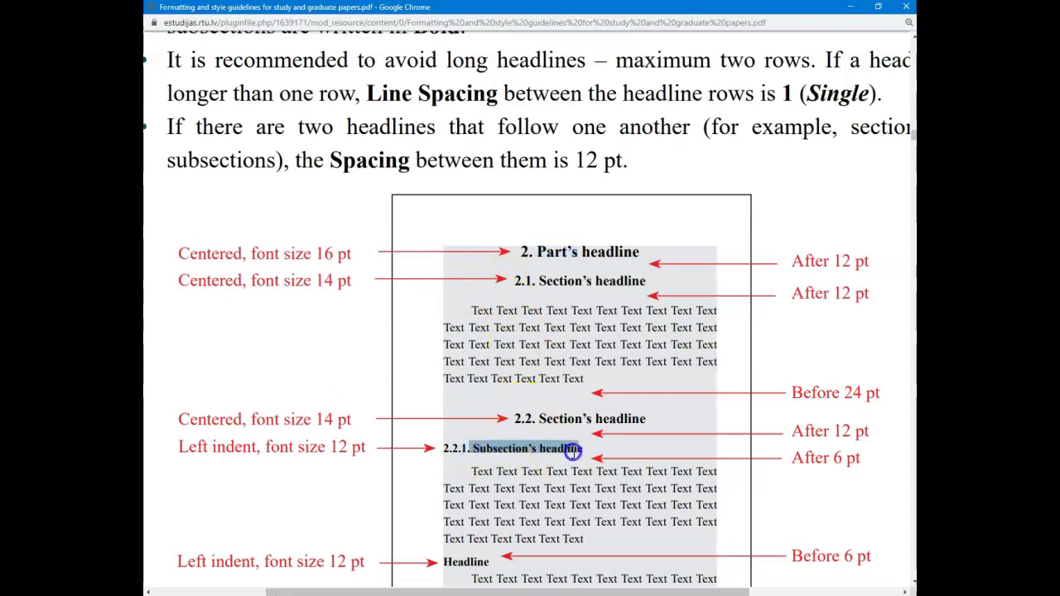
scroll(571, 448, "down", 4)
left_click_drag(444, 258, 489, 259)
left_click(488, 258)
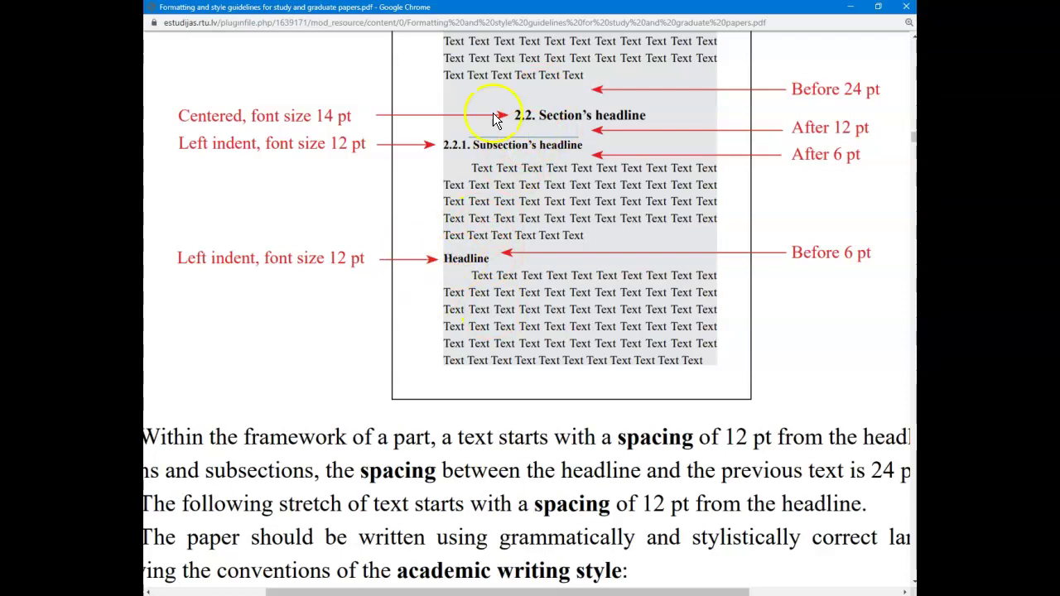
scroll(505, 191, "up", 6)
scroll(488, 215, "down", 3)
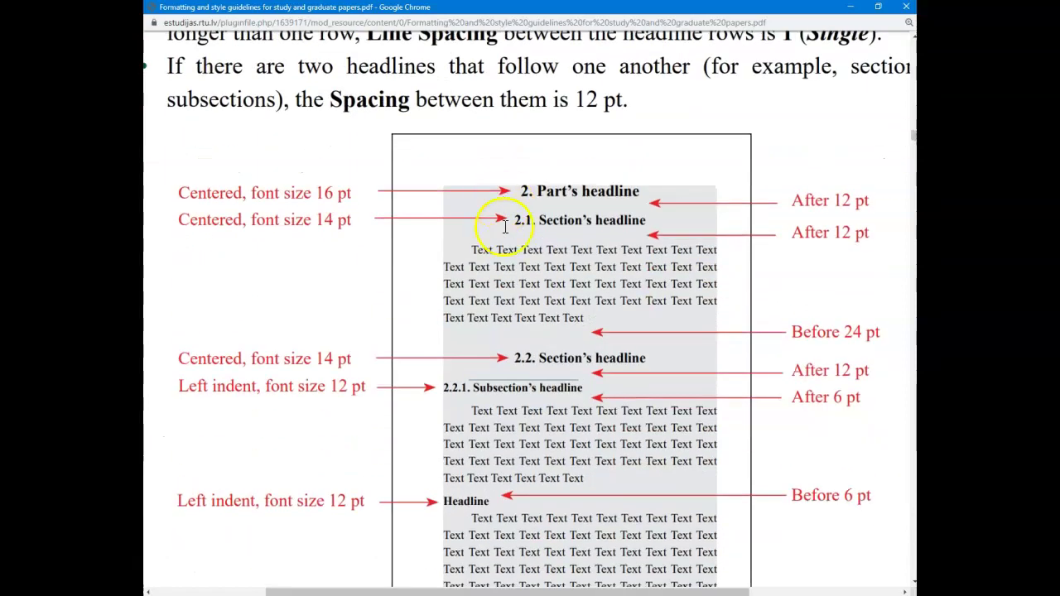
left_click(549, 216)
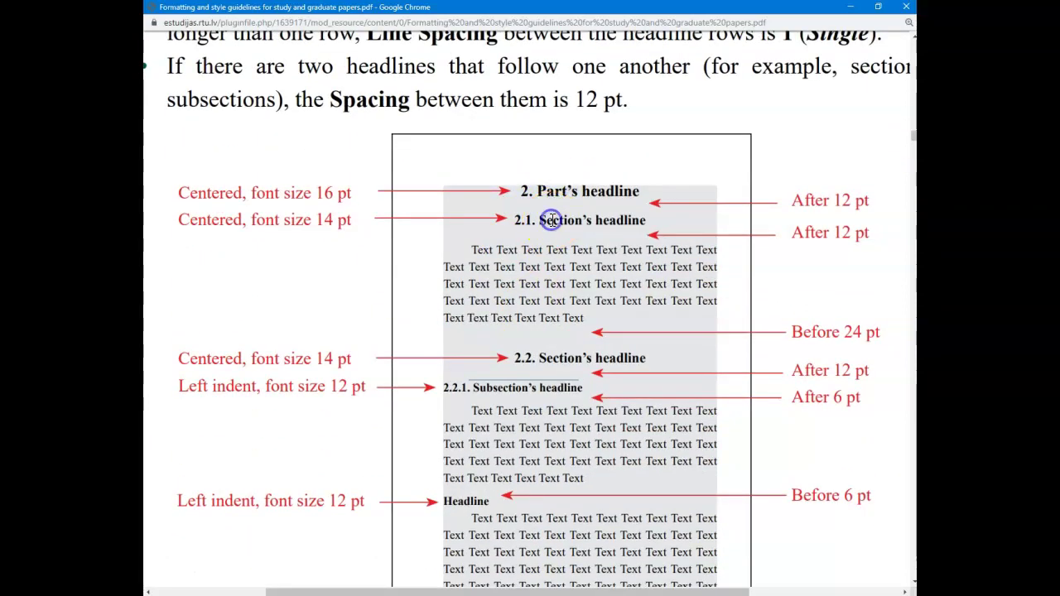
Switch back to Word and check the style of the Part 1 and Introduction headings and the Introduction body text
key("alt+Tab")
left_click(372, 264)
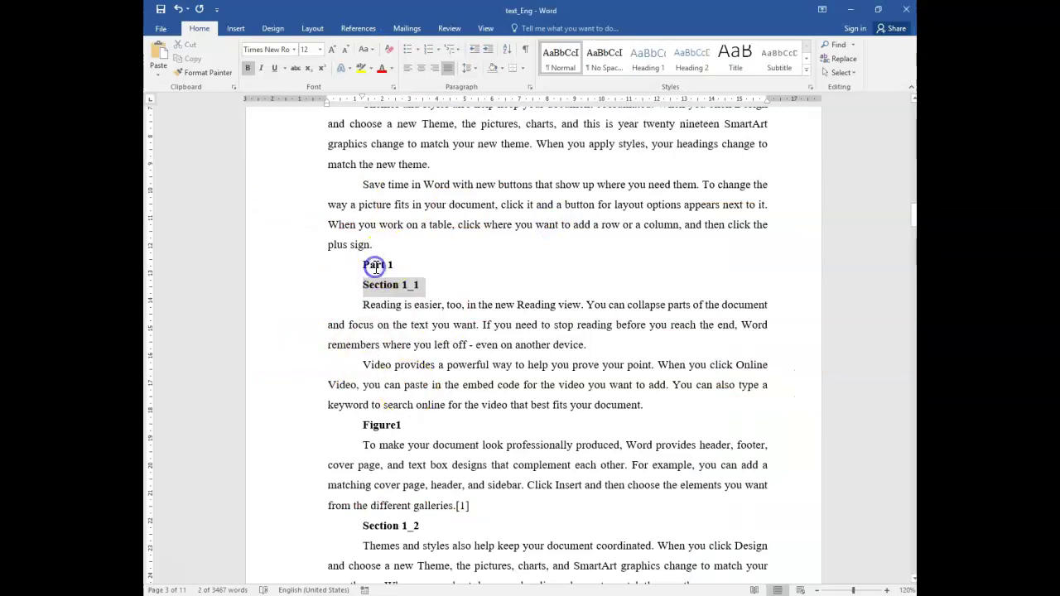
scroll(373, 267, "up", 4)
scroll(376, 267, "up", 2)
left_click(394, 271)
left_click(385, 286)
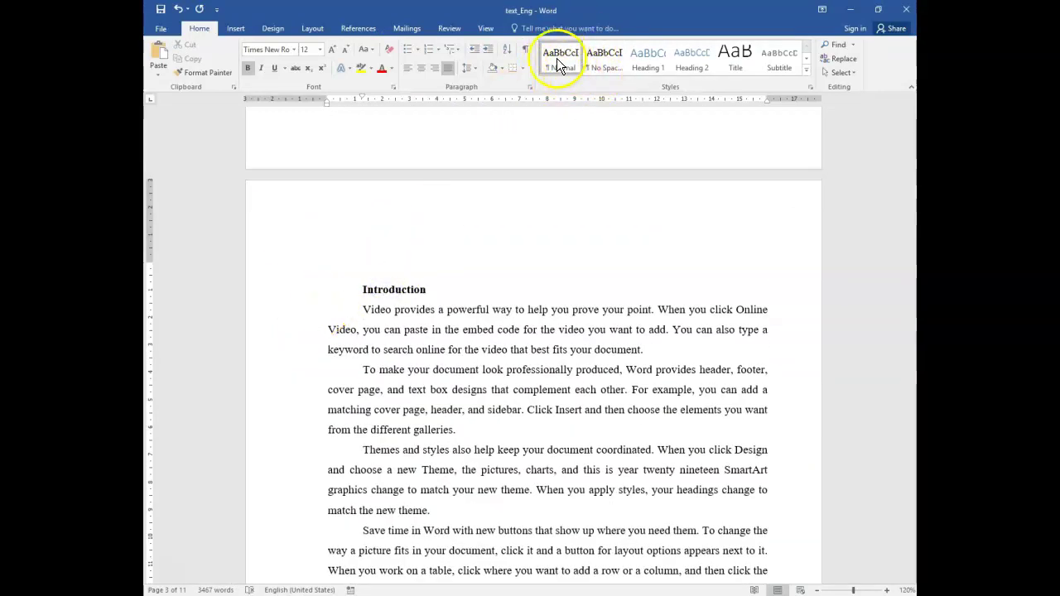
left_click_drag(335, 313, 743, 516)
left_click(403, 289)
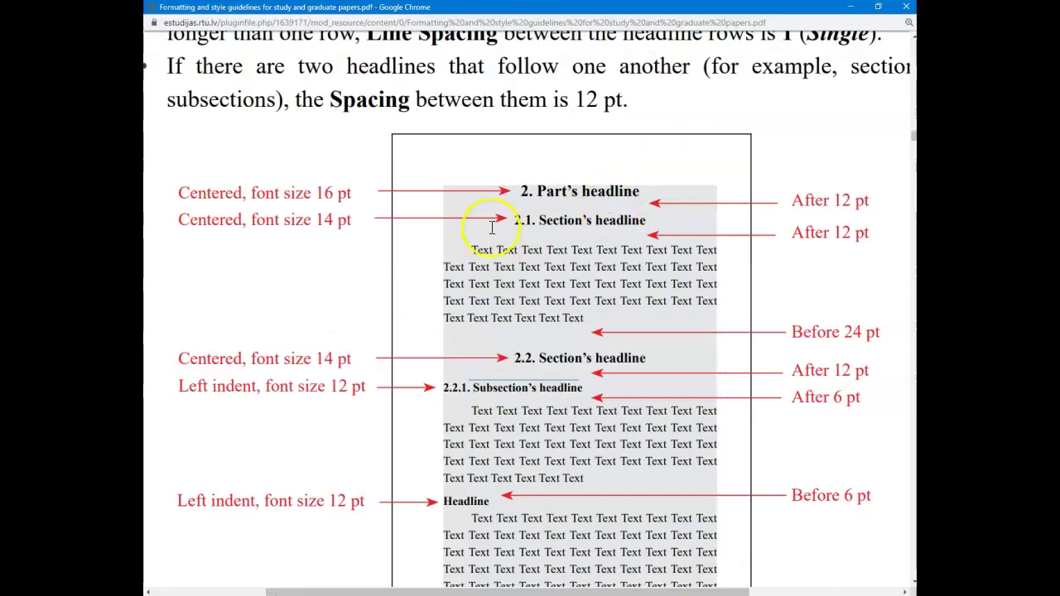
Switch to the guidelines PDF and examine the numbering of the part's and section's headlines and the unnumbered headline
left_click(513, 187)
double_click(515, 219)
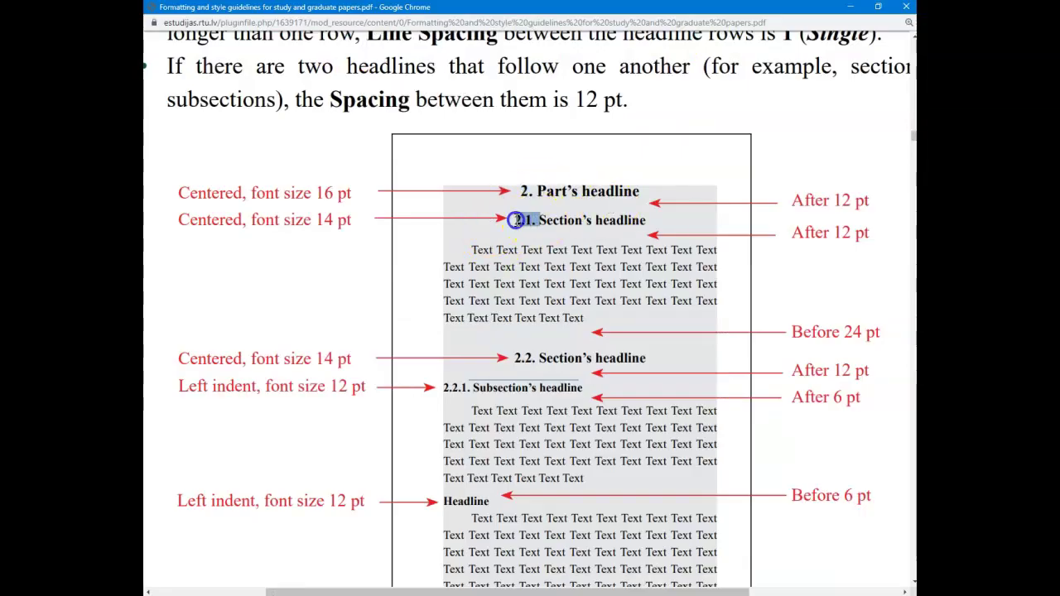
left_click_drag(489, 501, 425, 501)
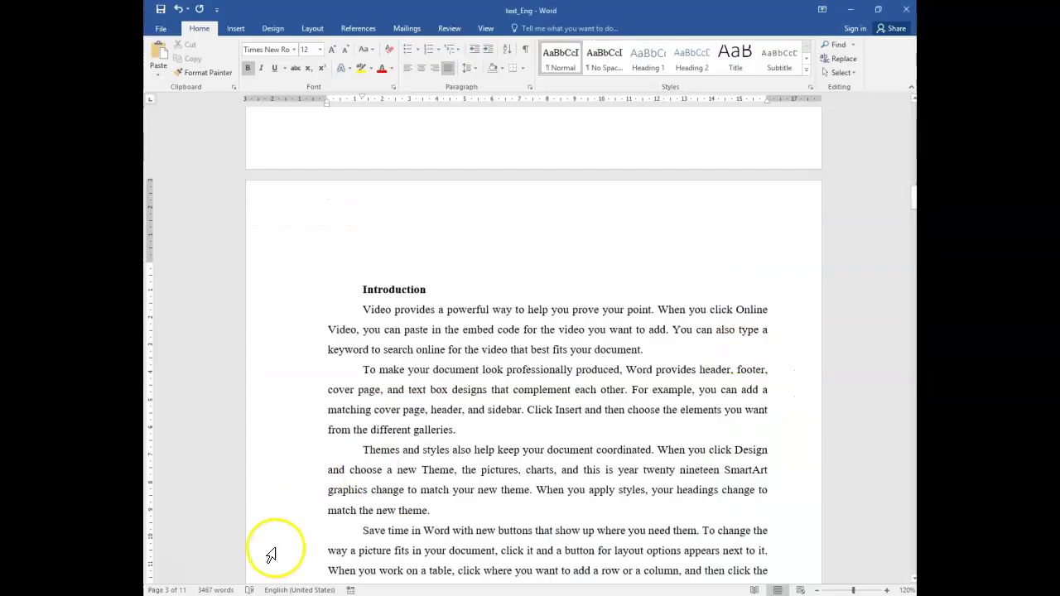
Apply the Heading 1 style to the Introduction heading
left_click(395, 287)
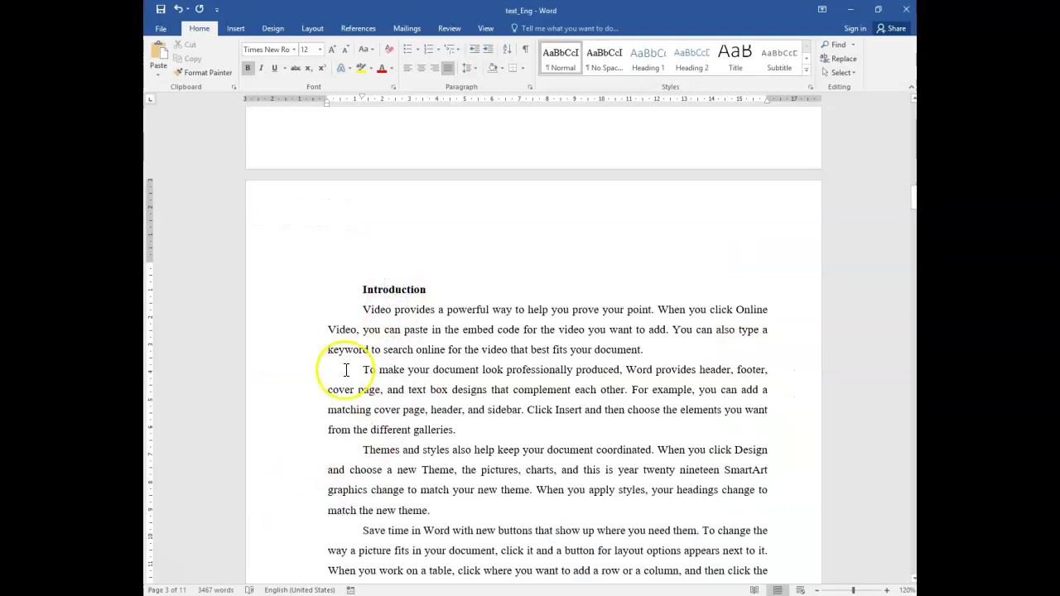
left_click(384, 289)
left_click_drag(365, 291, 423, 291)
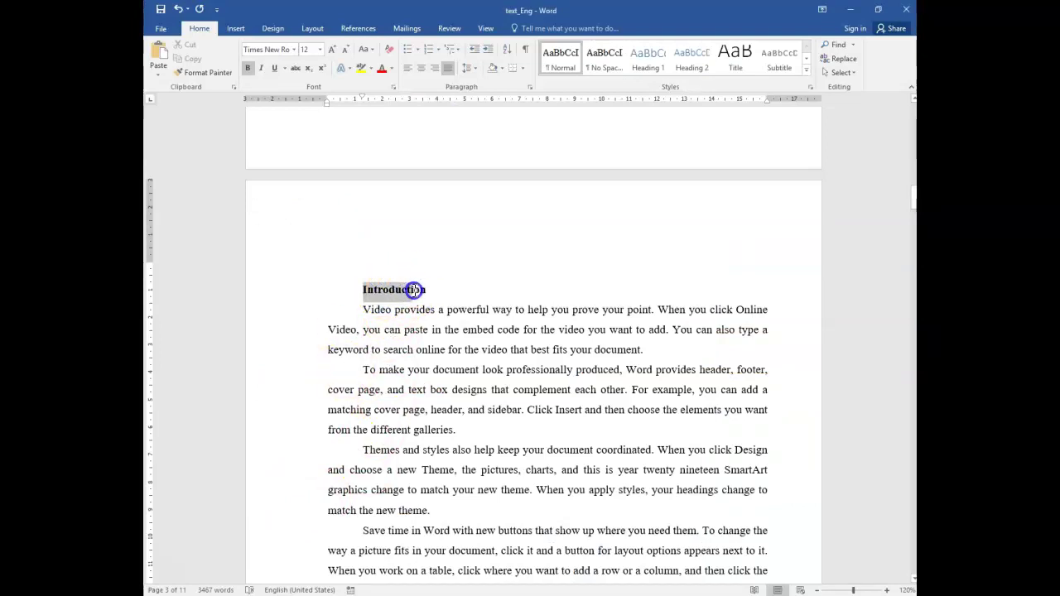
left_click(387, 291)
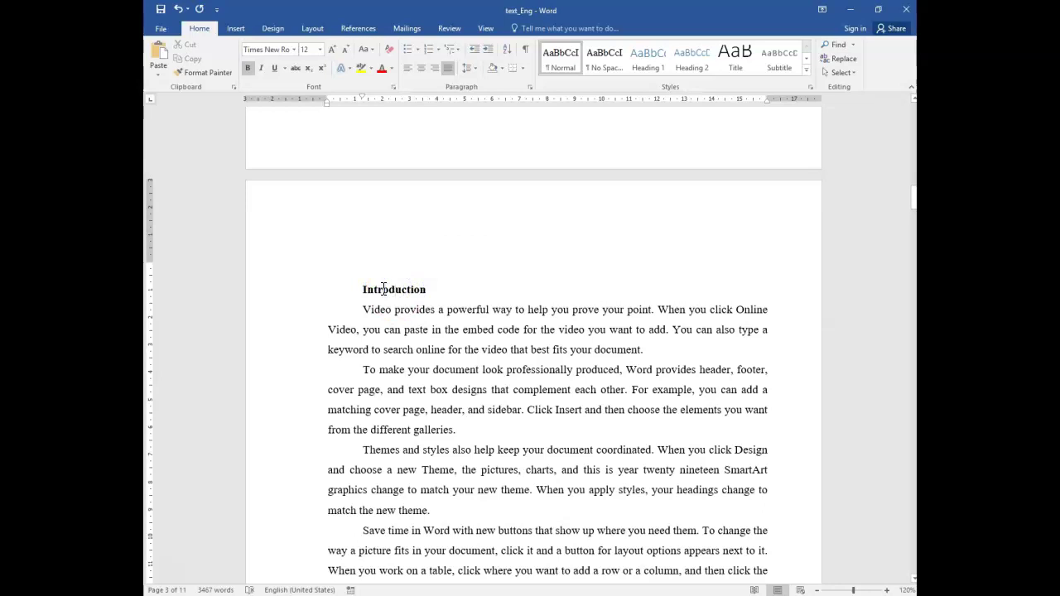
left_click(651, 62)
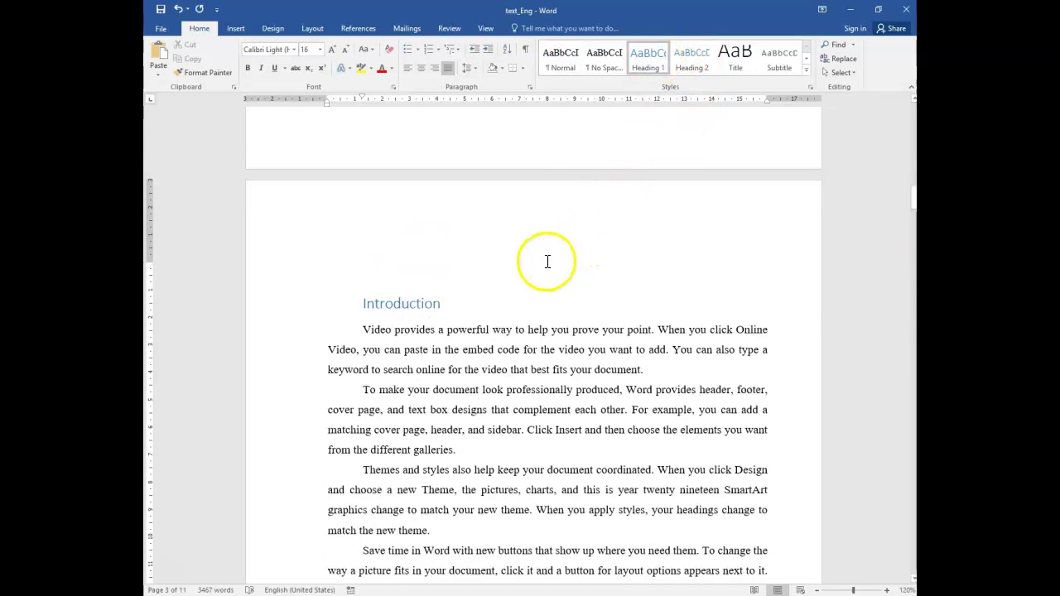
Apply the Heading 1 style to the Part 1 heading and return to the Introduction heading
scroll(483, 273, "down", 2)
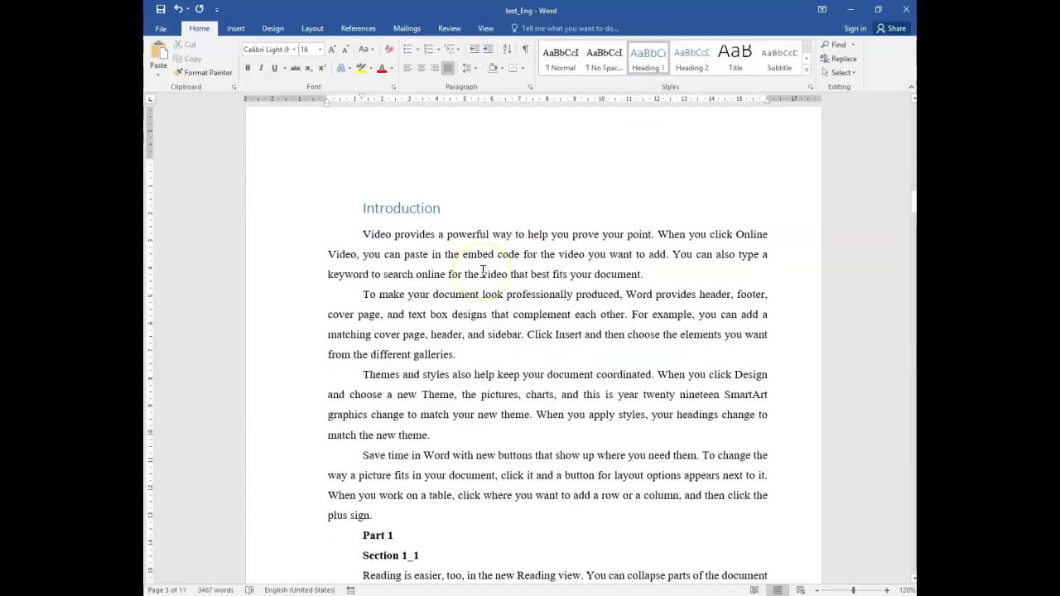
left_click(396, 492)
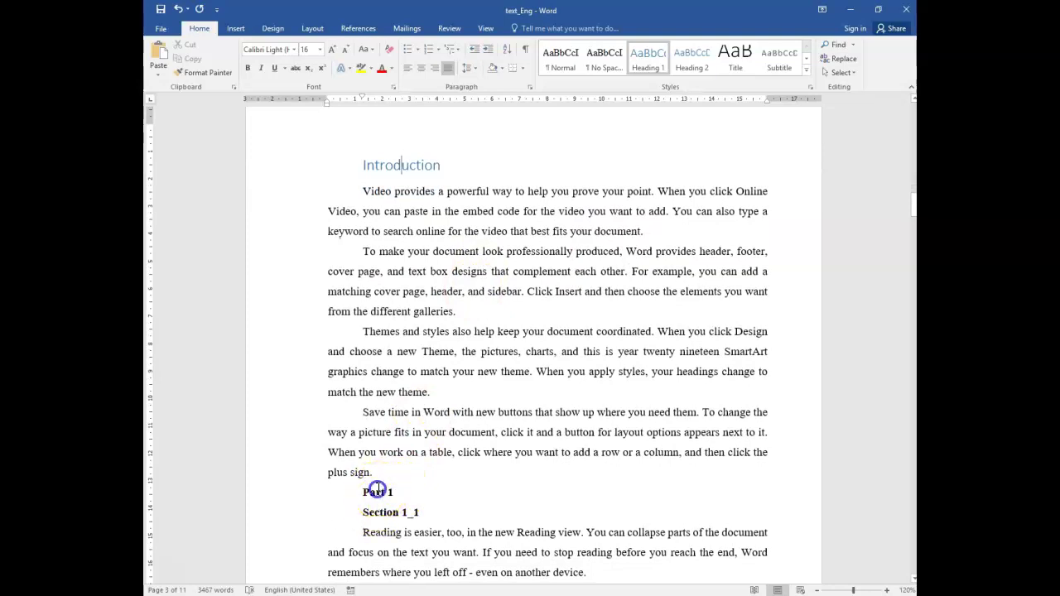
left_click(650, 60)
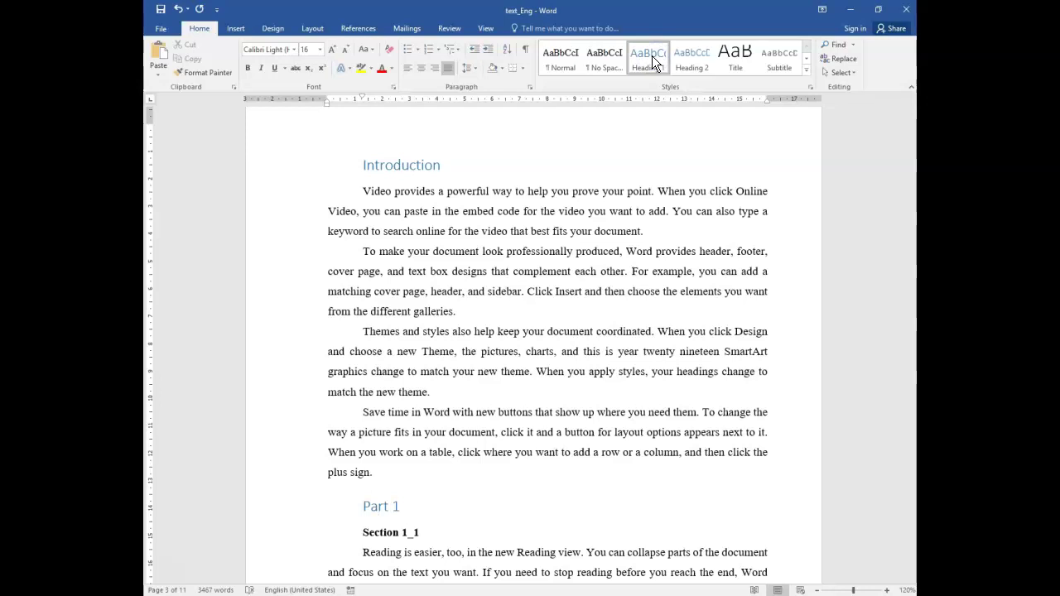
left_click(396, 173)
Switch to the guidelines PDF in Chrome and examine the part's headline in the diagram and the written requirements for headlines
key("alt+Tab")
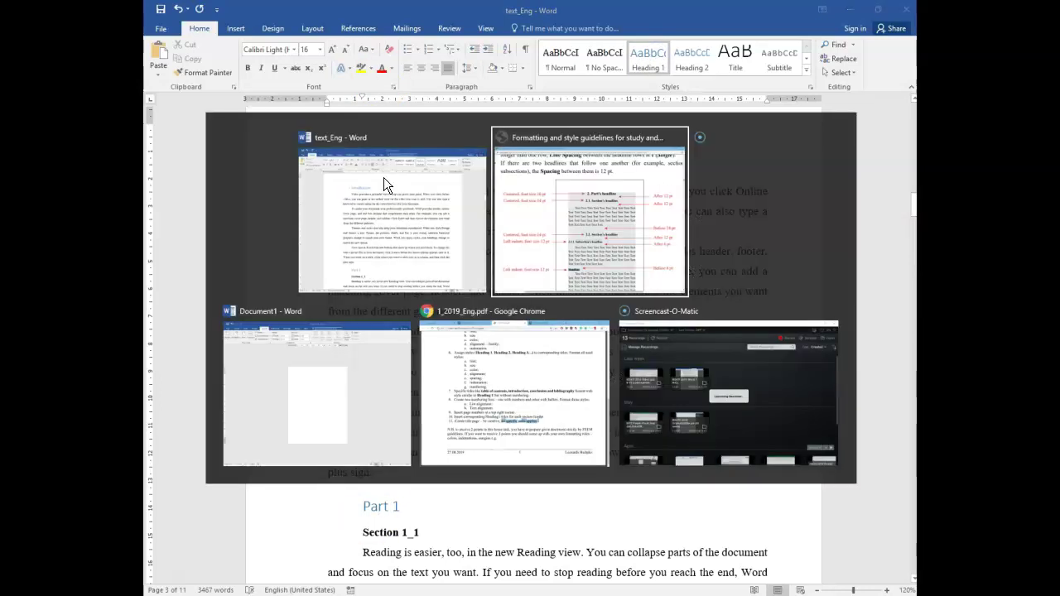
left_click_drag(522, 192, 628, 195)
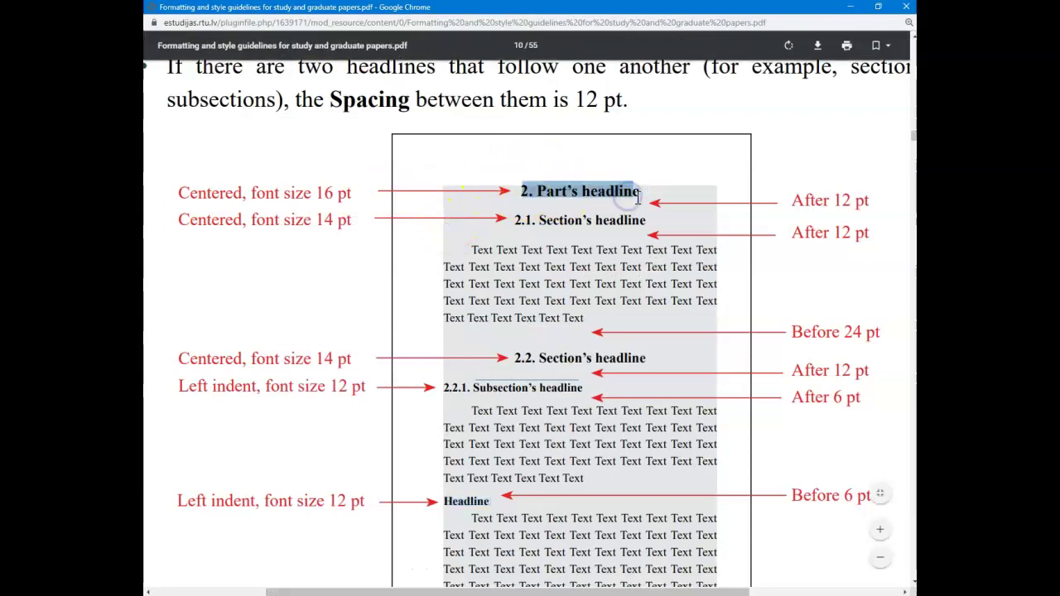
left_click(650, 194)
scroll(361, 219, "down", 2, "ctrl")
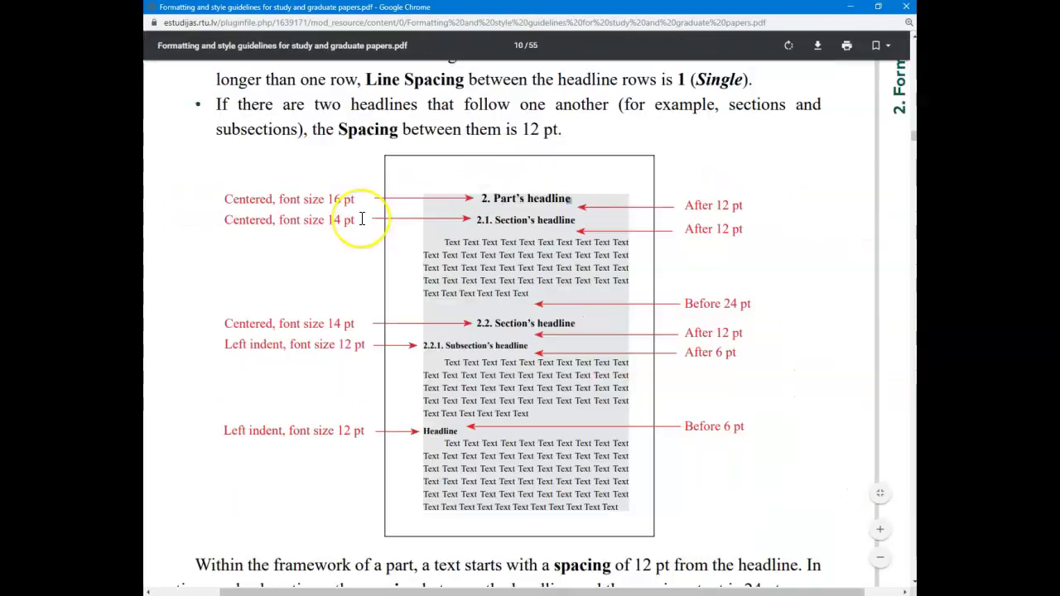
scroll(361, 218, "up", 4)
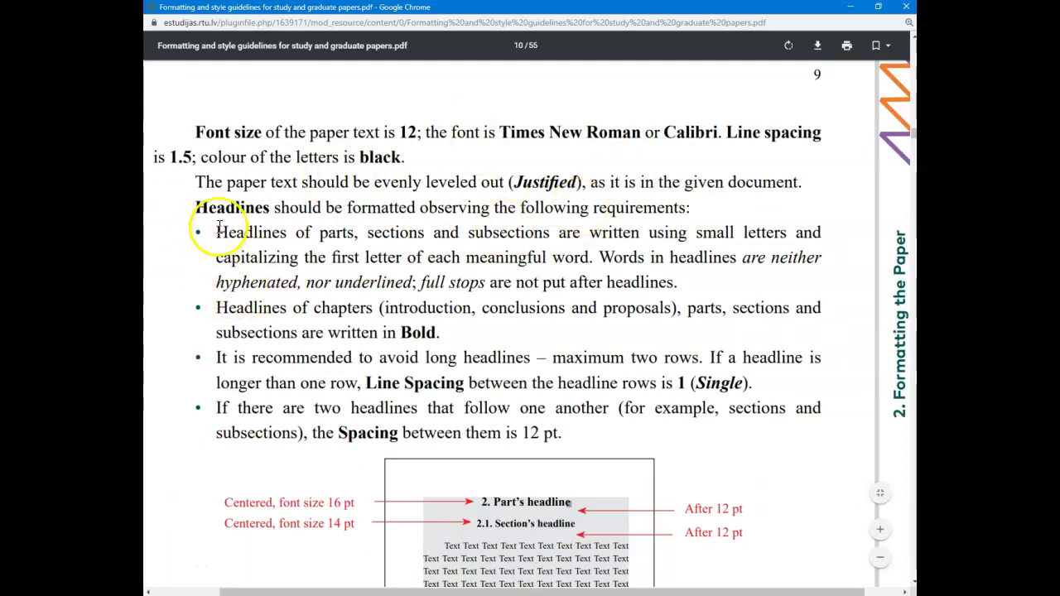
left_click_drag(216, 230, 759, 299)
left_click_drag(762, 360, 561, 436)
scroll(561, 436, "down", 5)
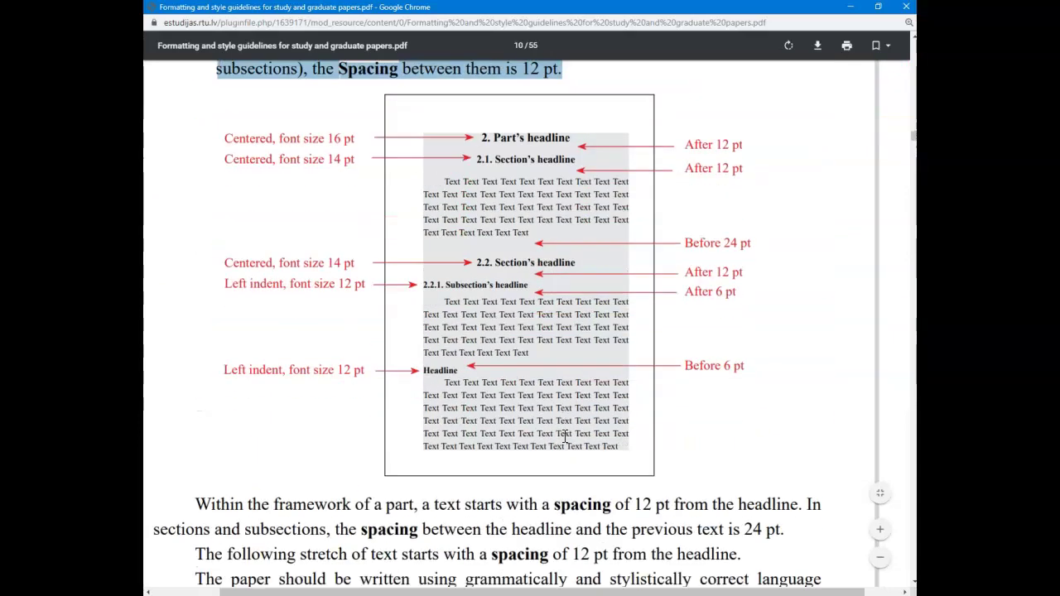
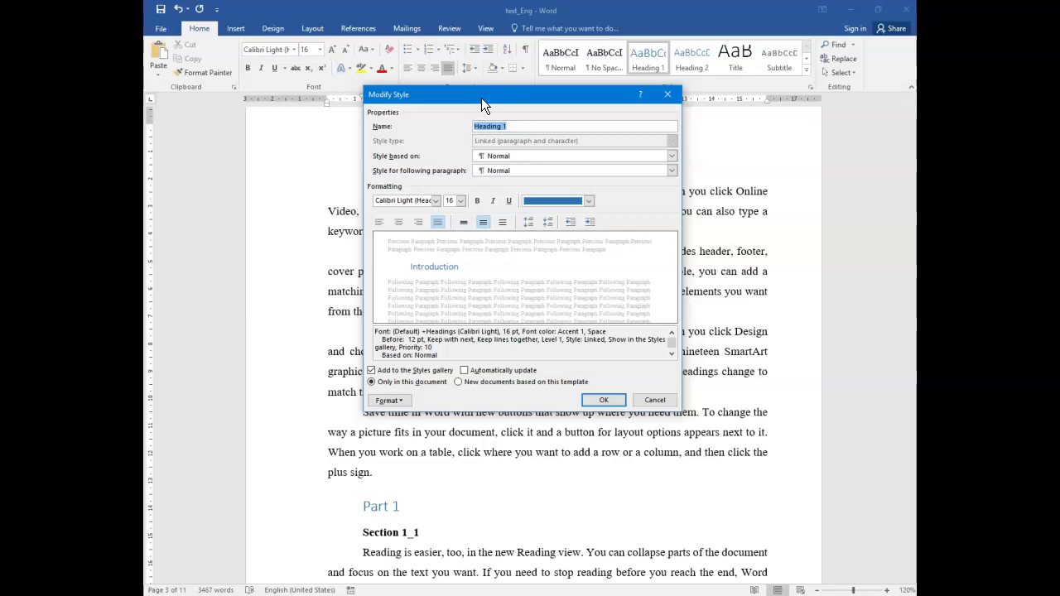
Make the Heading 1 style bold in Word and compare its format with the part's headline in the guidelines PDF
left_click(477, 203)
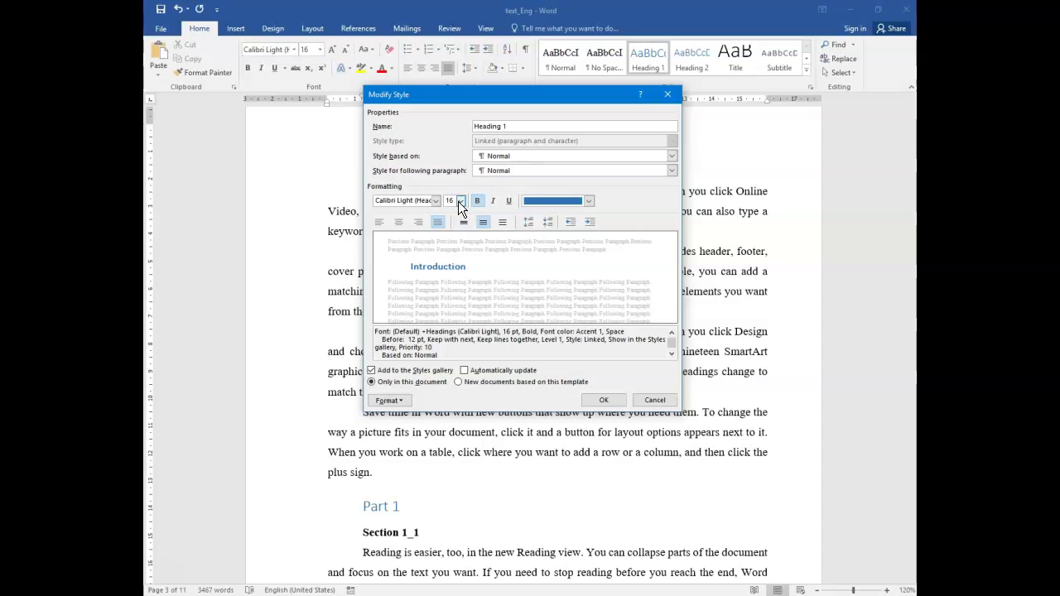
left_click(459, 202)
key("alt+Tab")
scroll(437, 272, "up", 3)
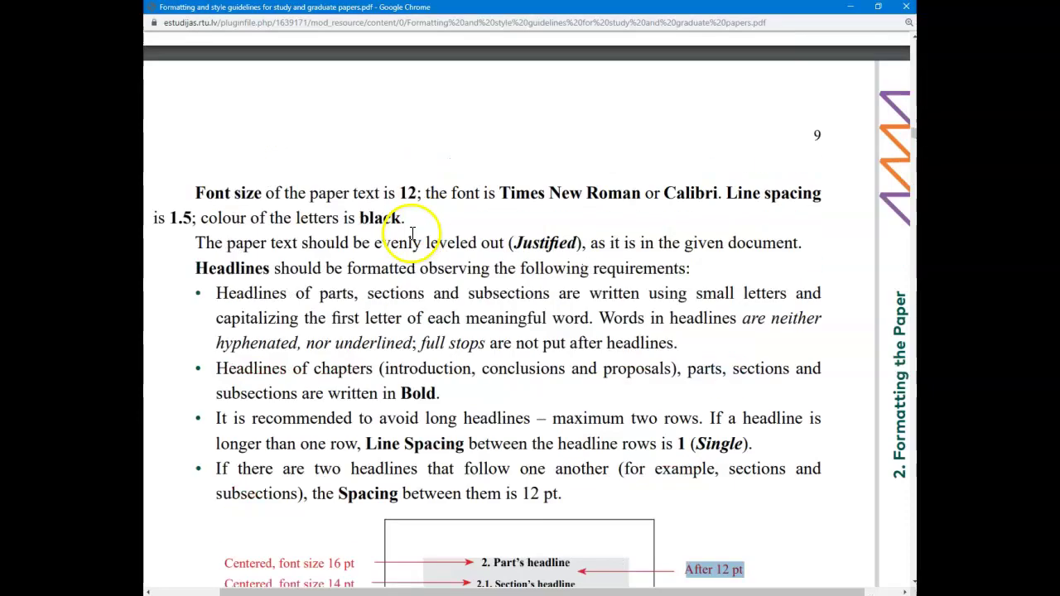
scroll(530, 286, "down", 4)
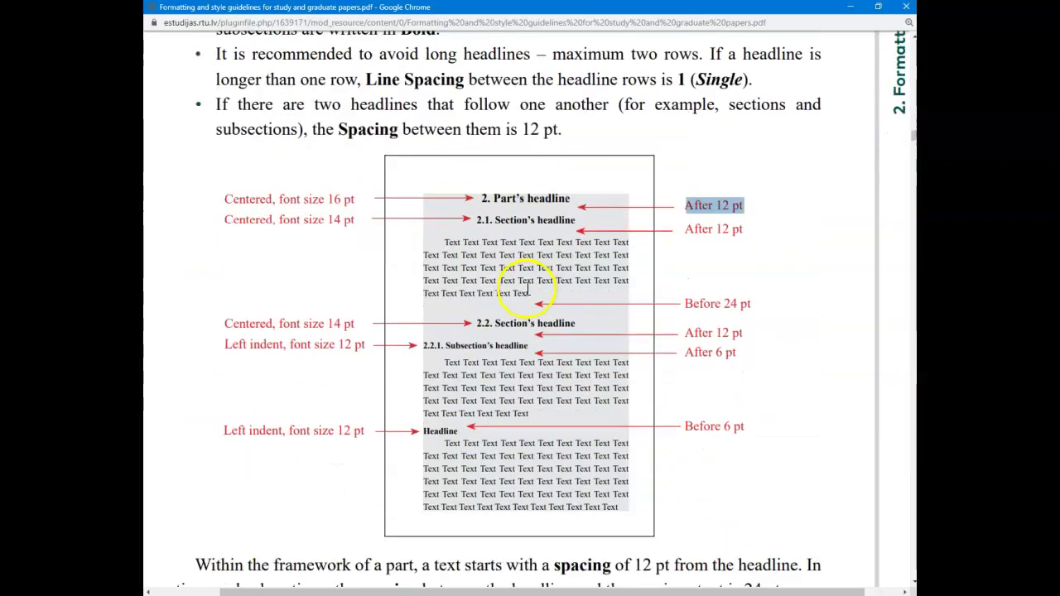
left_click_drag(483, 199, 571, 197)
key("alt+Tab")
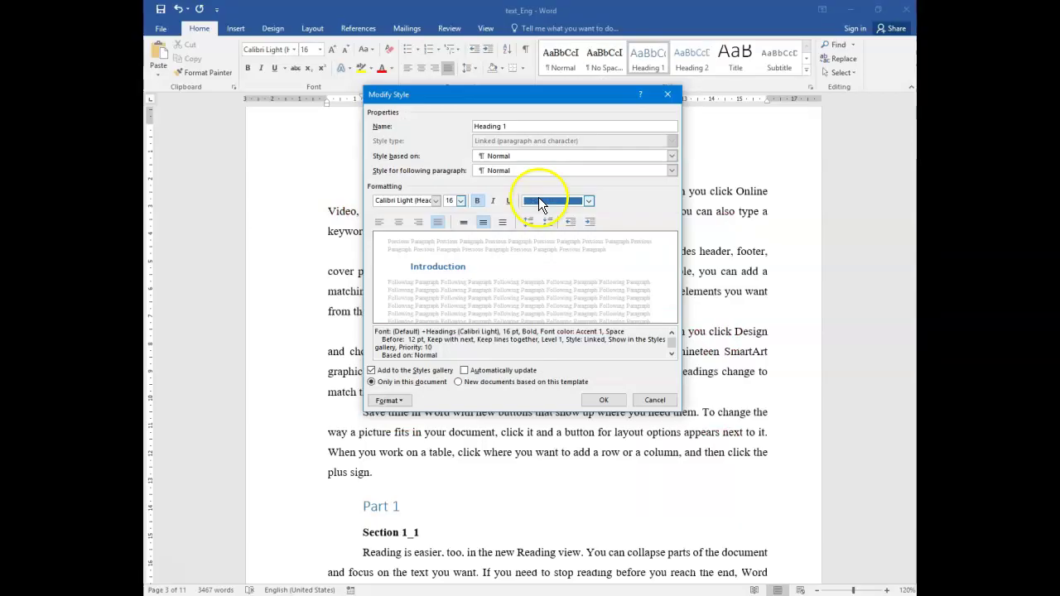
Set the Heading 1 style to centered alignment, Automatic font colour and the Times New Roman font
left_click(398, 222)
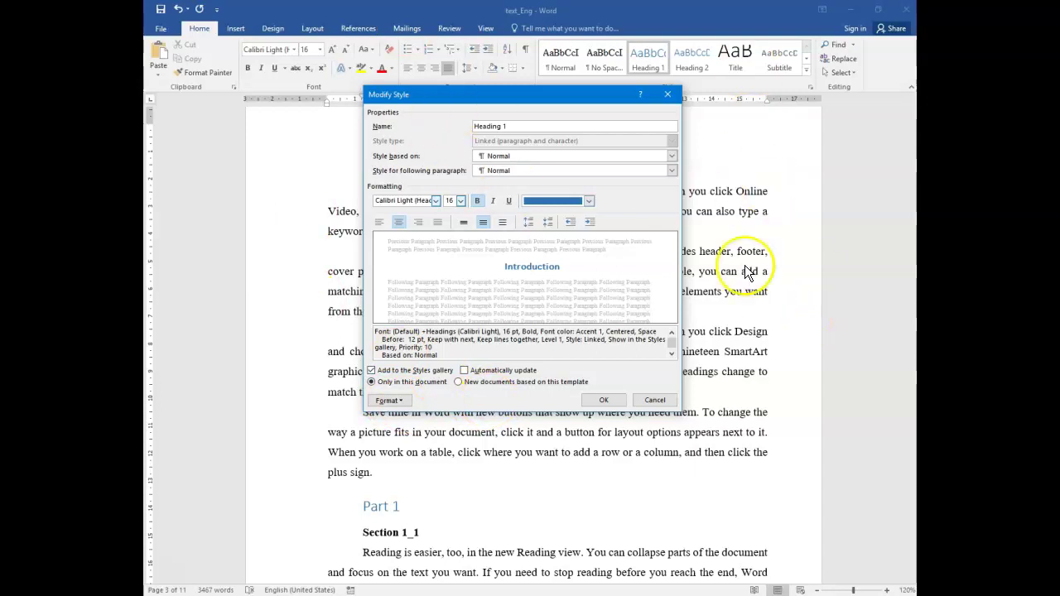
left_click(589, 201)
left_click(537, 215)
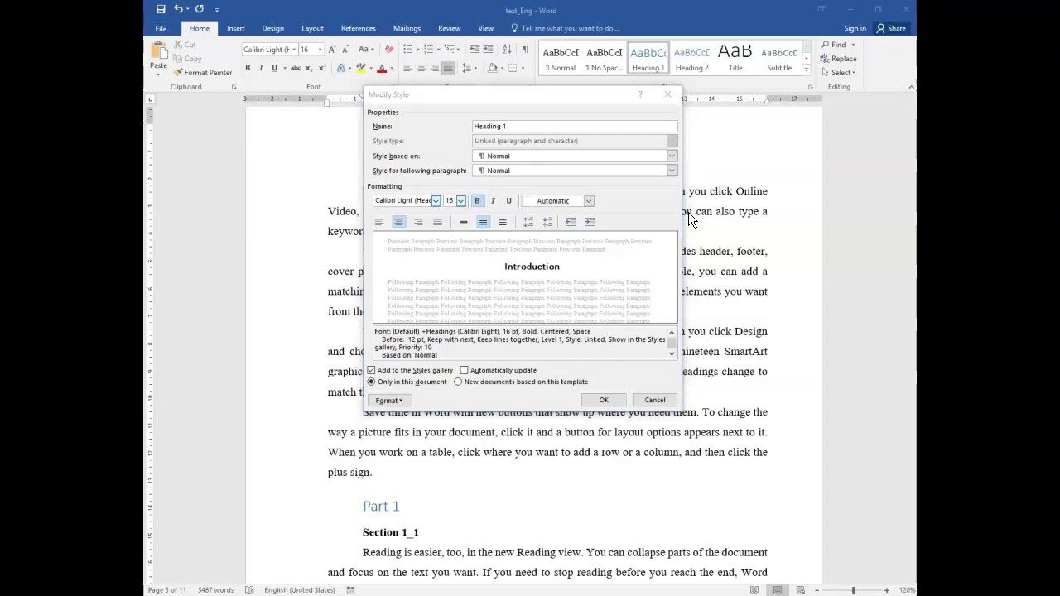
left_click_drag(515, 97, 645, 117)
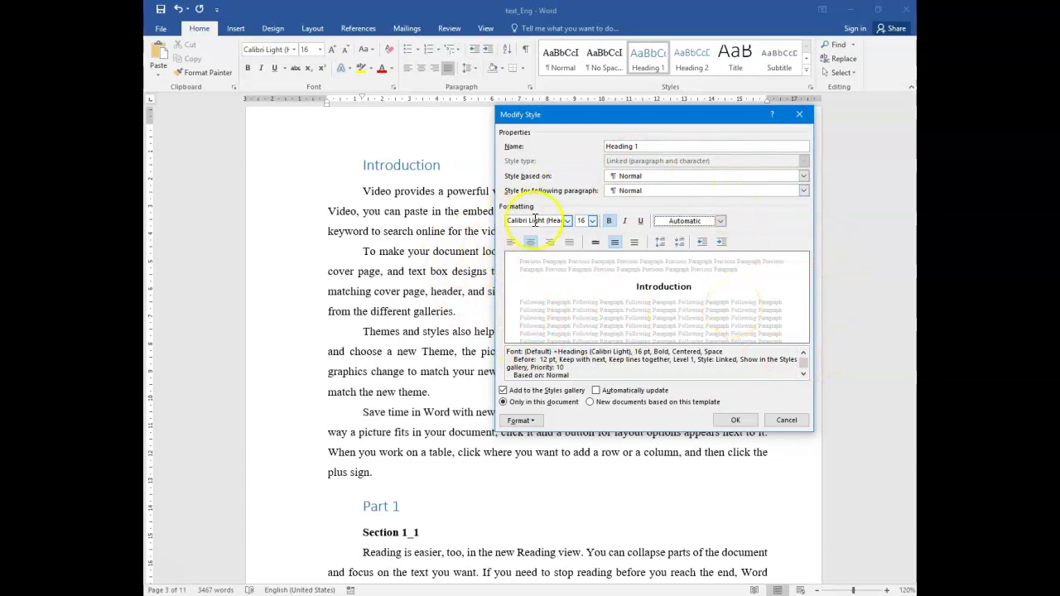
left_click(567, 221)
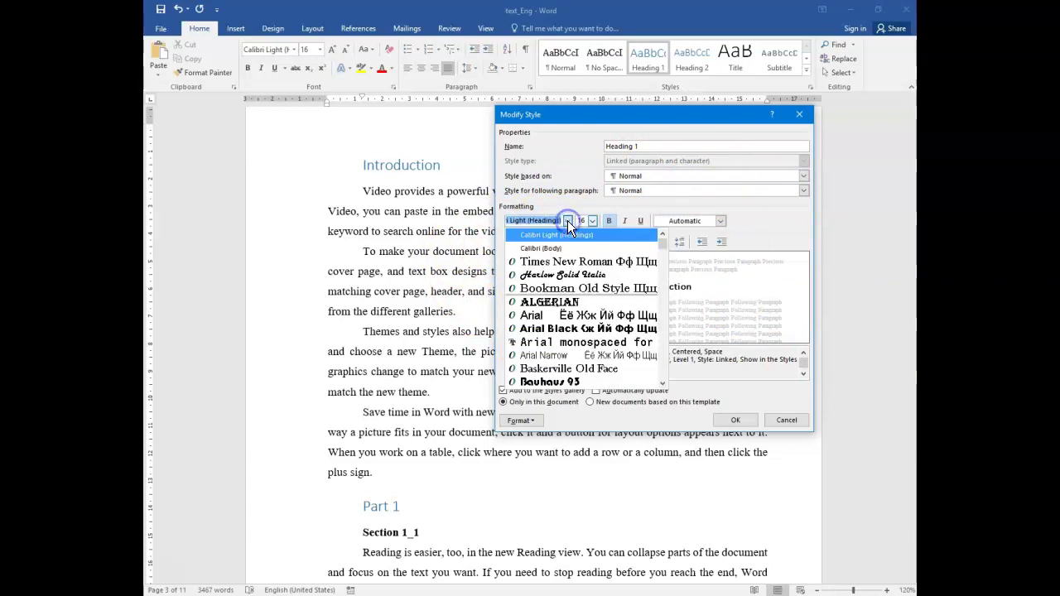
left_click(573, 262)
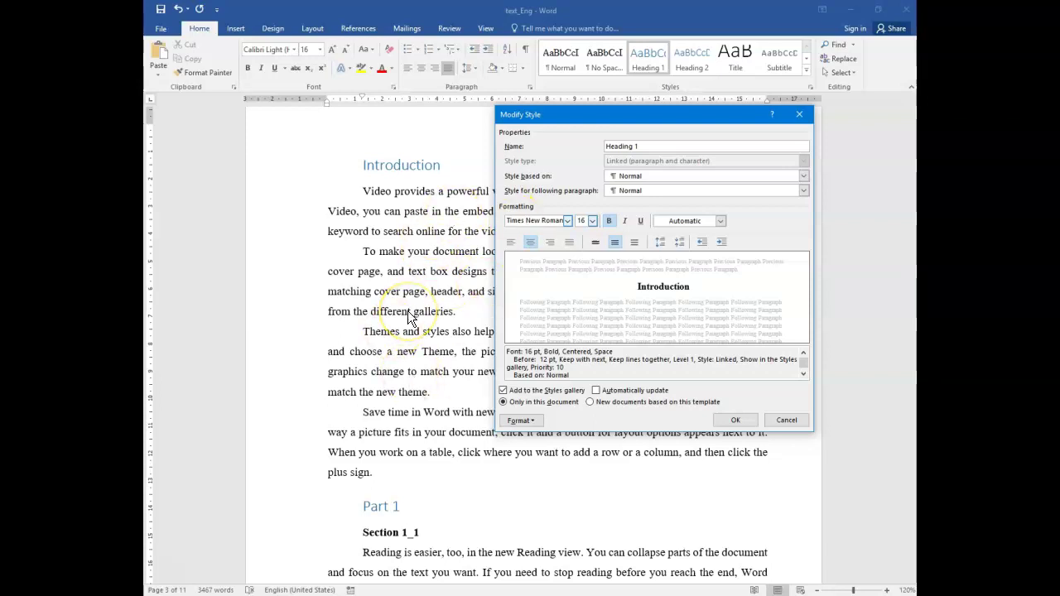
Set the Heading 1 style's paragraph spacing before to 0 pt, checking the part's headline in the guidelines PDF
left_click_drag(591, 115, 512, 69)
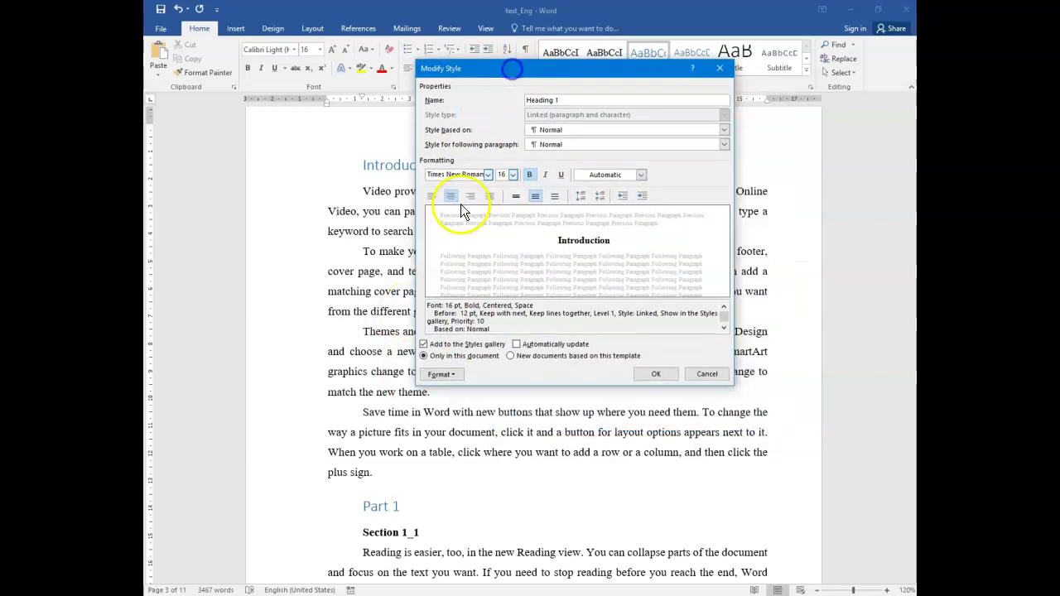
left_click(440, 374)
left_click(466, 412)
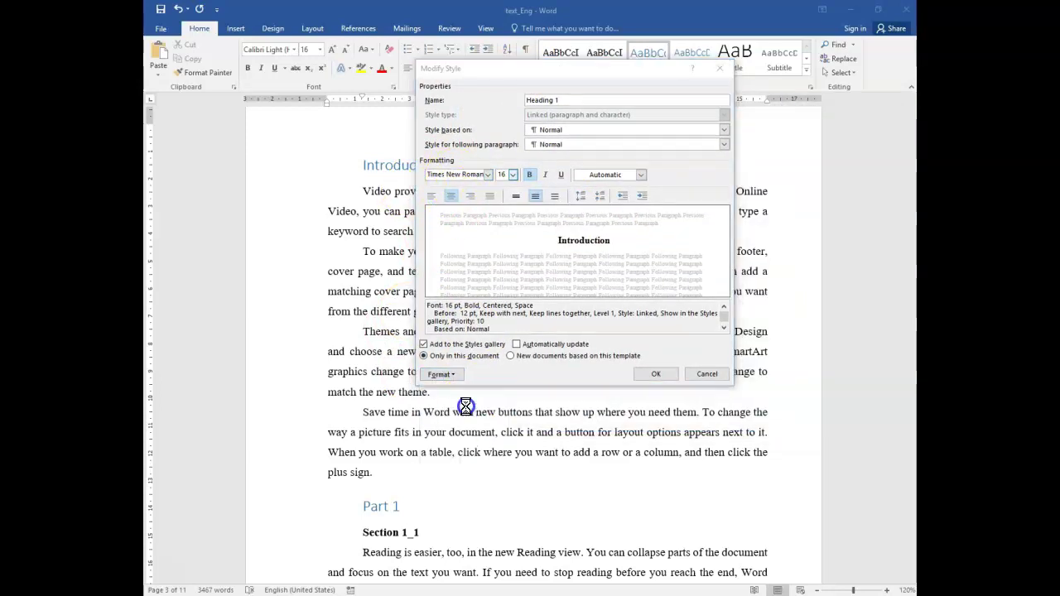
left_click_drag(518, 97, 574, 91)
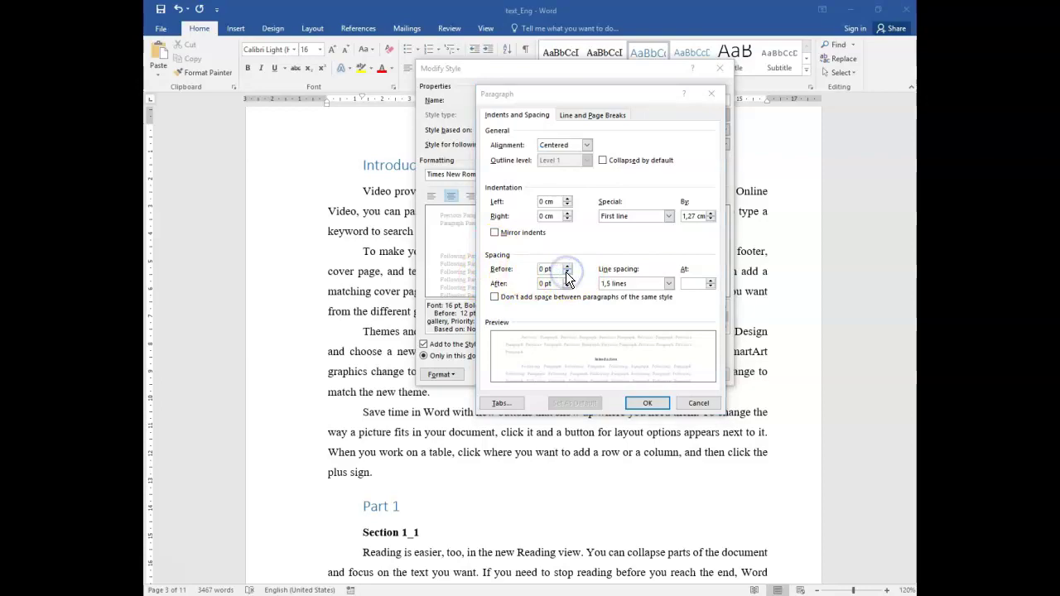
key("alt+Tab")
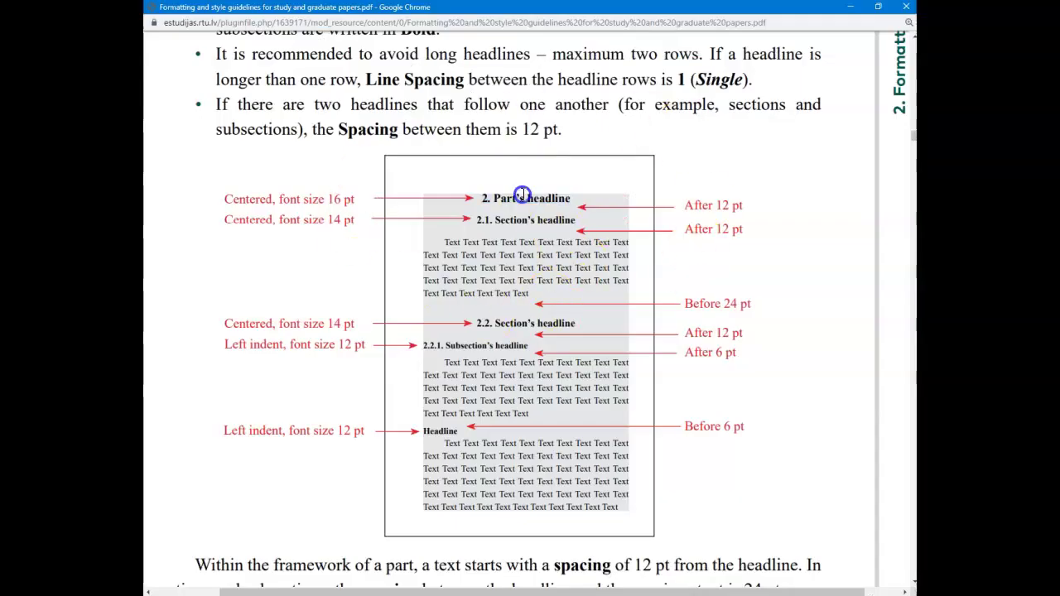
scroll(520, 197, "up", 5, "ctrl")
left_click_drag(414, 204, 681, 211)
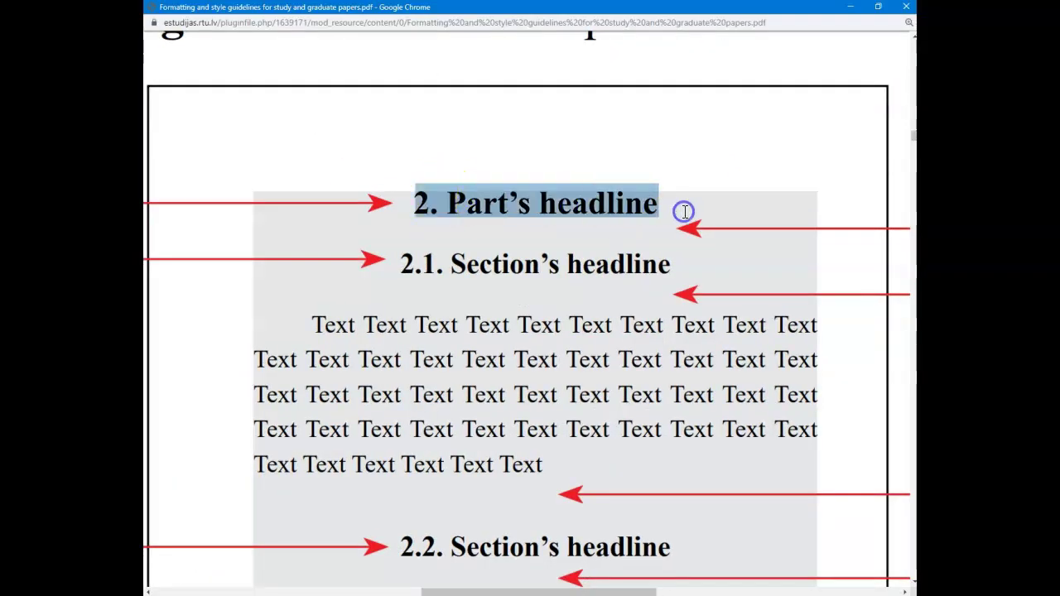
key("alt+Tab")
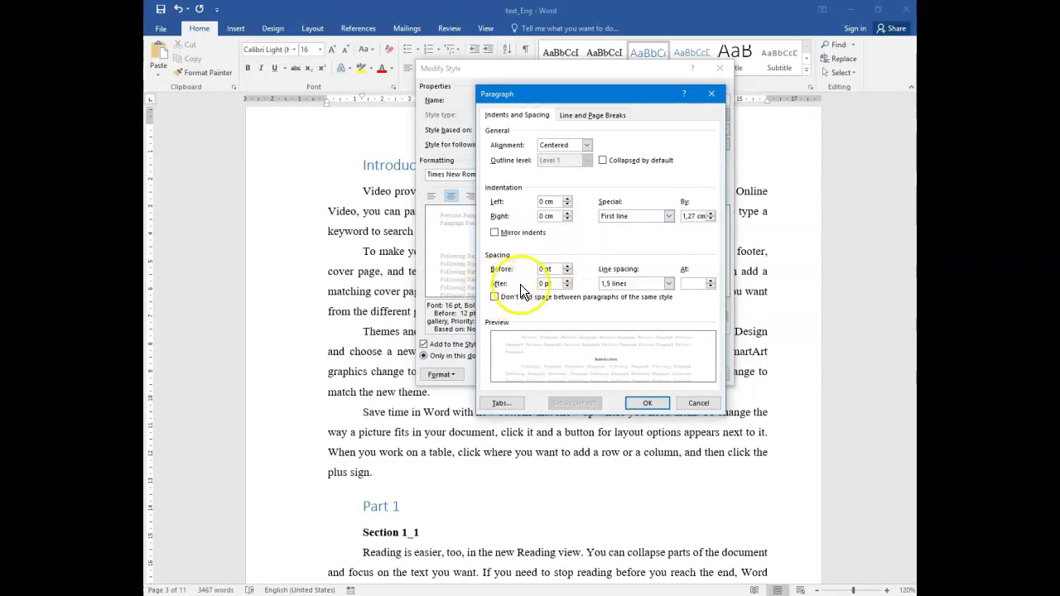
Set the Heading 1 style's spacing after to 12 pt and check it against the part's headline spacing in the guidelines PDF
left_click(568, 280)
key("alt+Tab")
scroll(679, 267, "down", 3, "ctrl")
scroll(767, 253, "down", 2, "ctrl")
left_click_drag(681, 246, 732, 245)
key("alt+Tab")
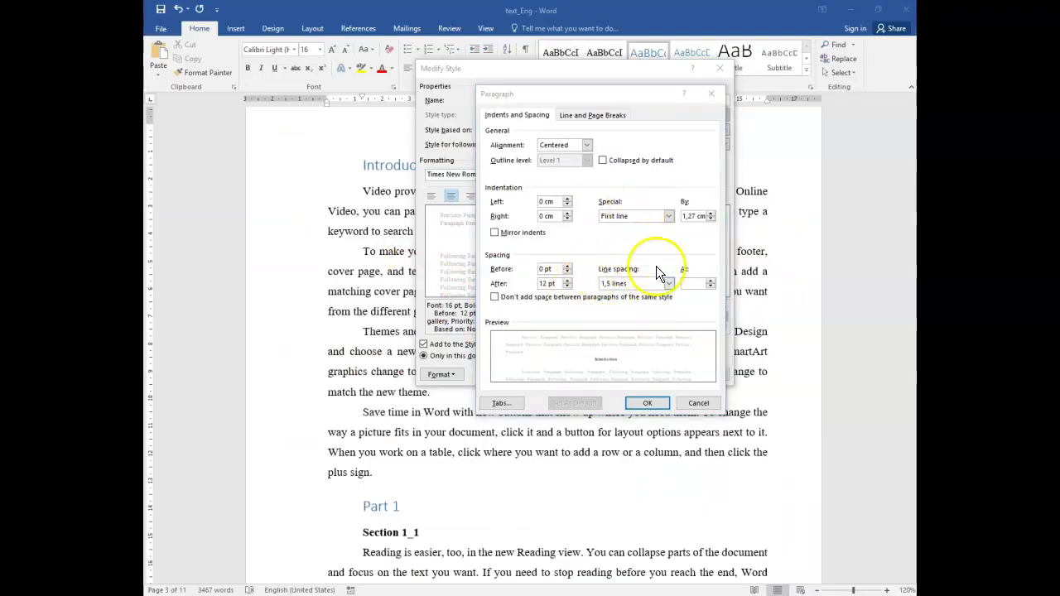
Set the Heading 1 style's line spacing to Single and special indentation to (none), checking the guidelines PDF, and accept the paragraph settings
left_click(623, 284)
left_click(620, 294)
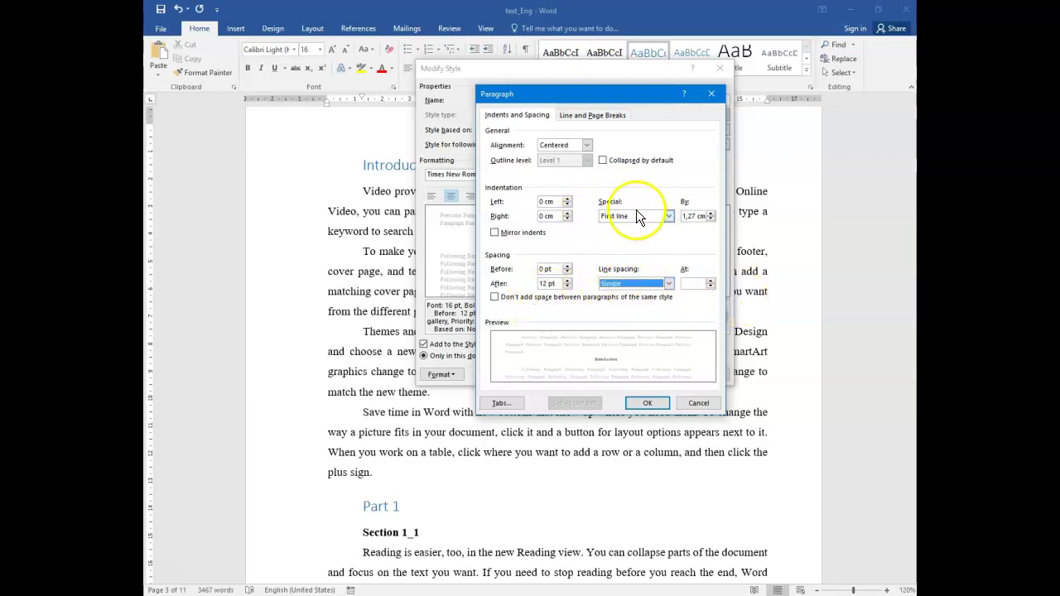
key("alt+Tab")
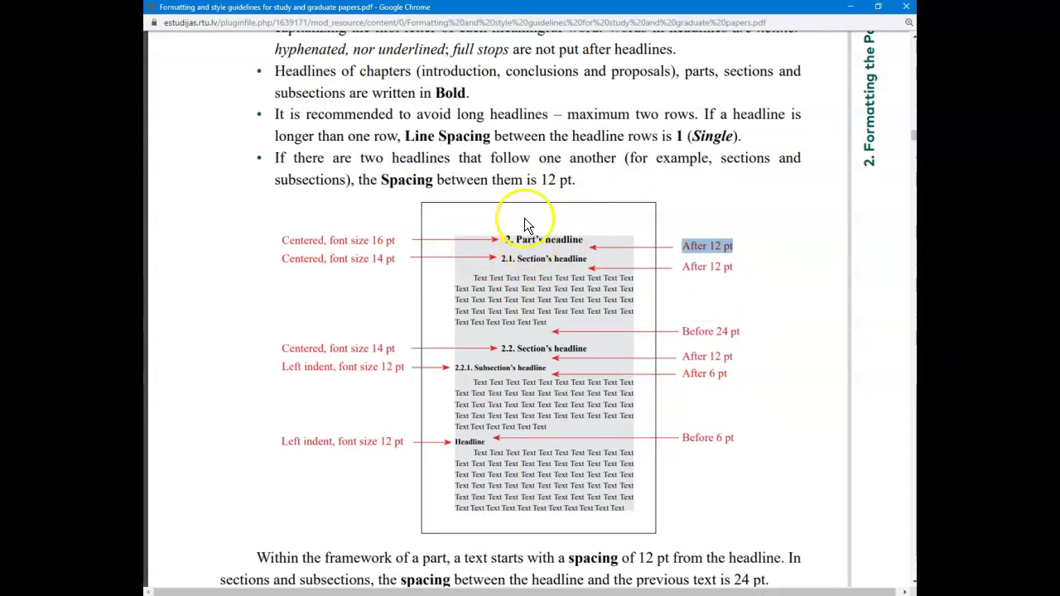
key("alt+Tab")
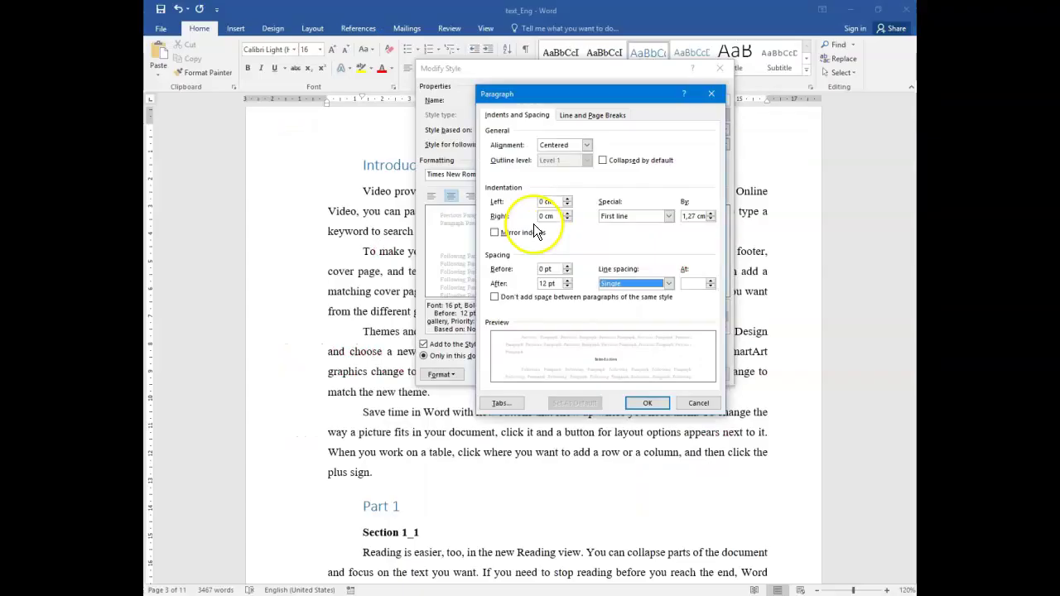
left_click(609, 214)
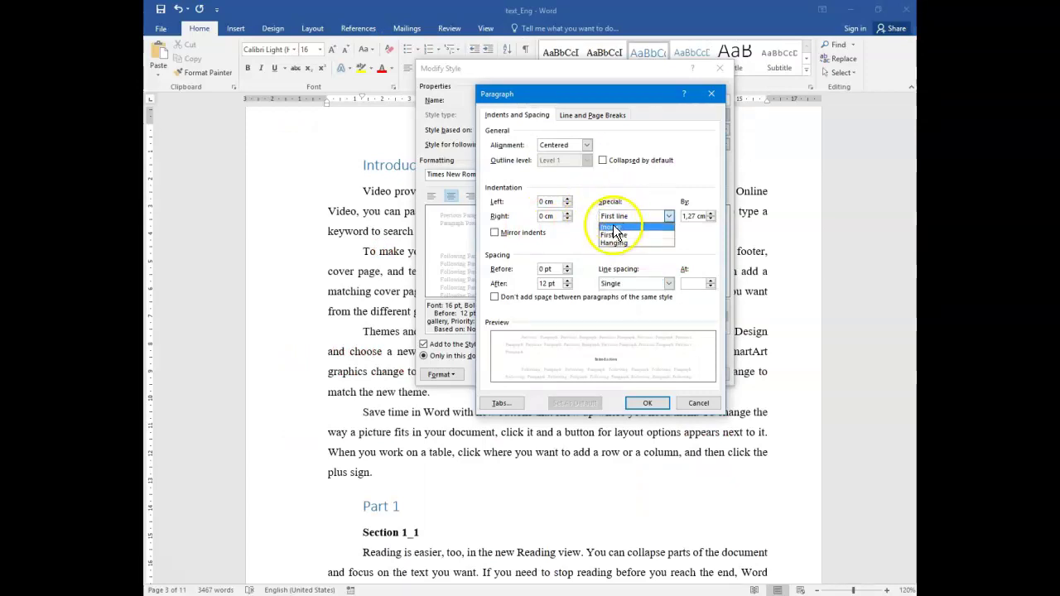
left_click(611, 227)
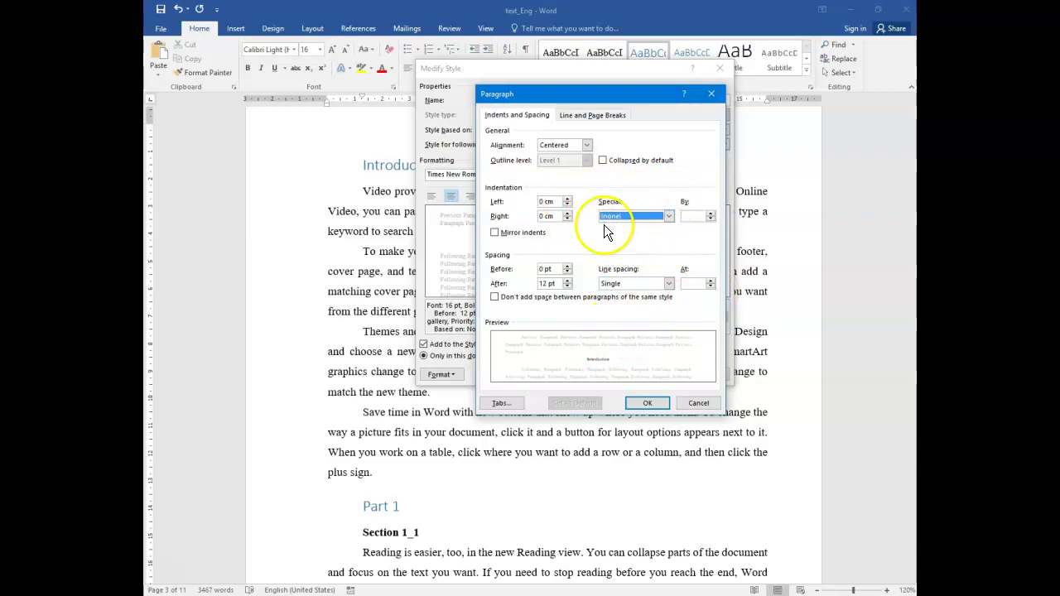
left_click(650, 404)
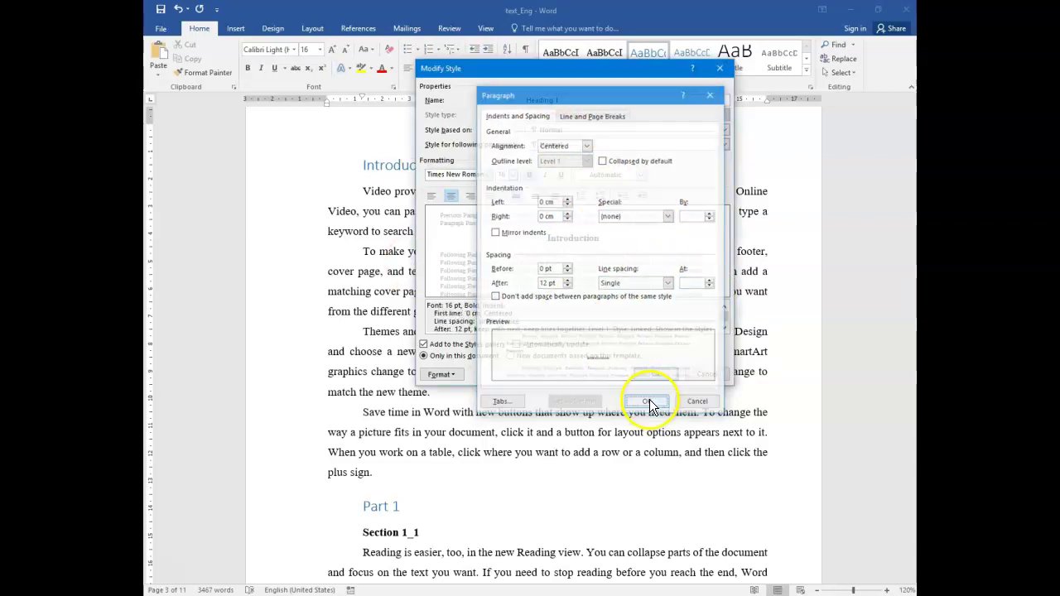
Confirm the Heading 1 style changes and apply Heading 1 to the Part 2 headline
left_click(651, 372)
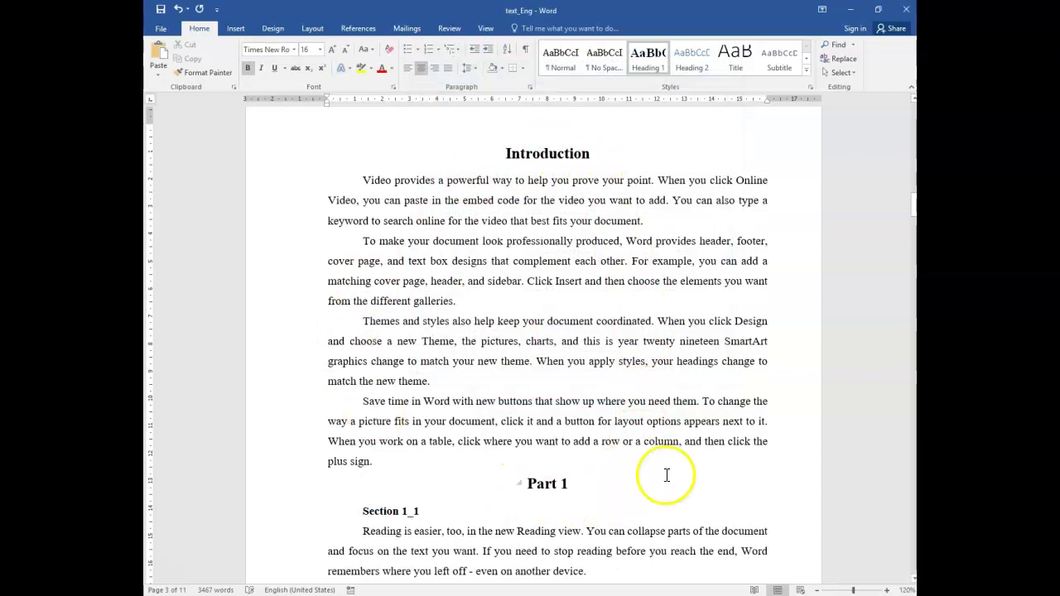
scroll(496, 437, "down", 6)
scroll(556, 431, "down", 10)
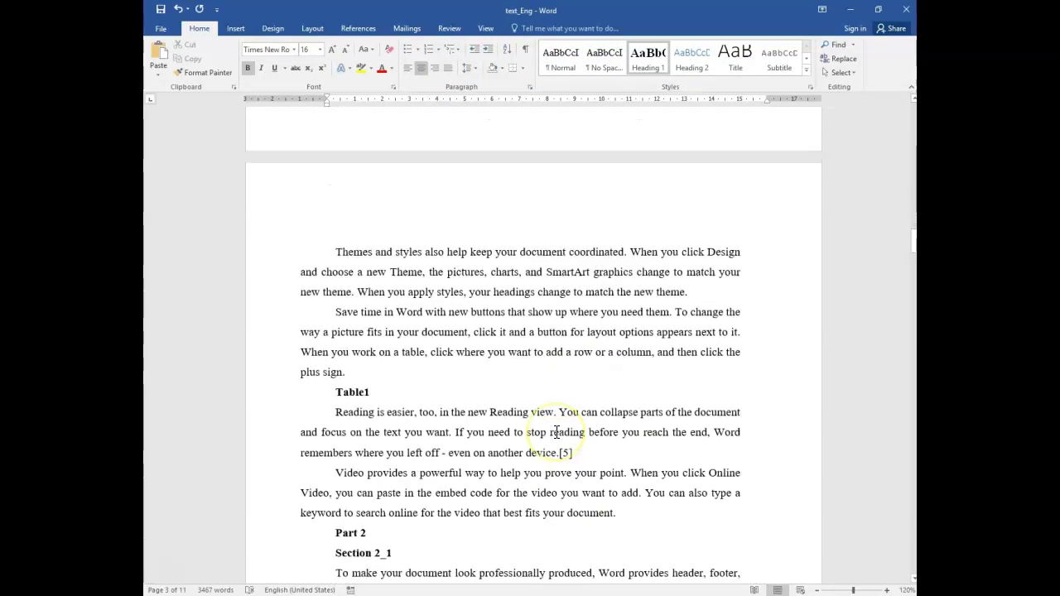
left_click(350, 373)
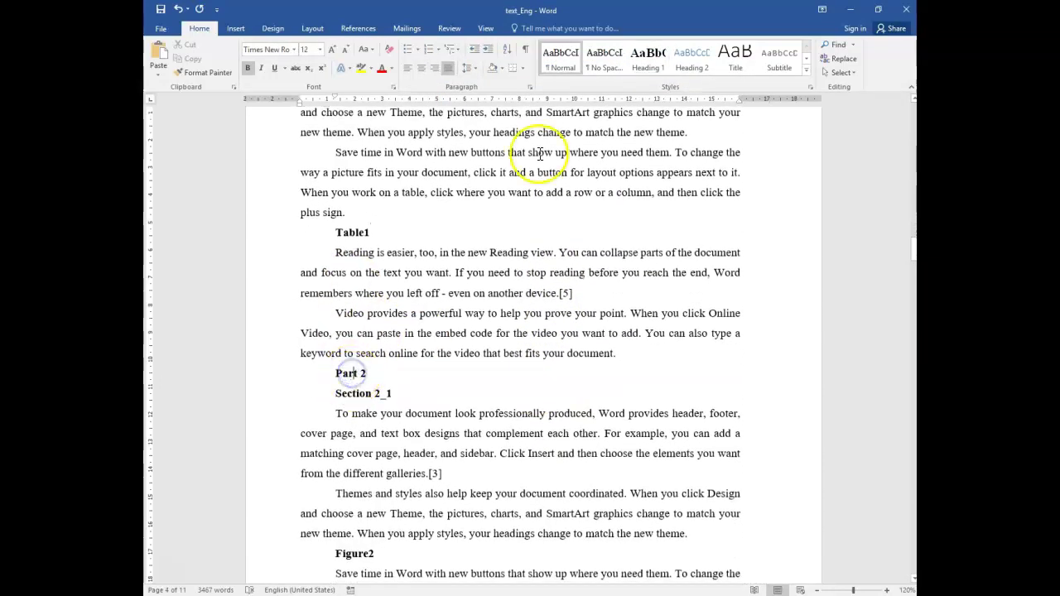
left_click(654, 59)
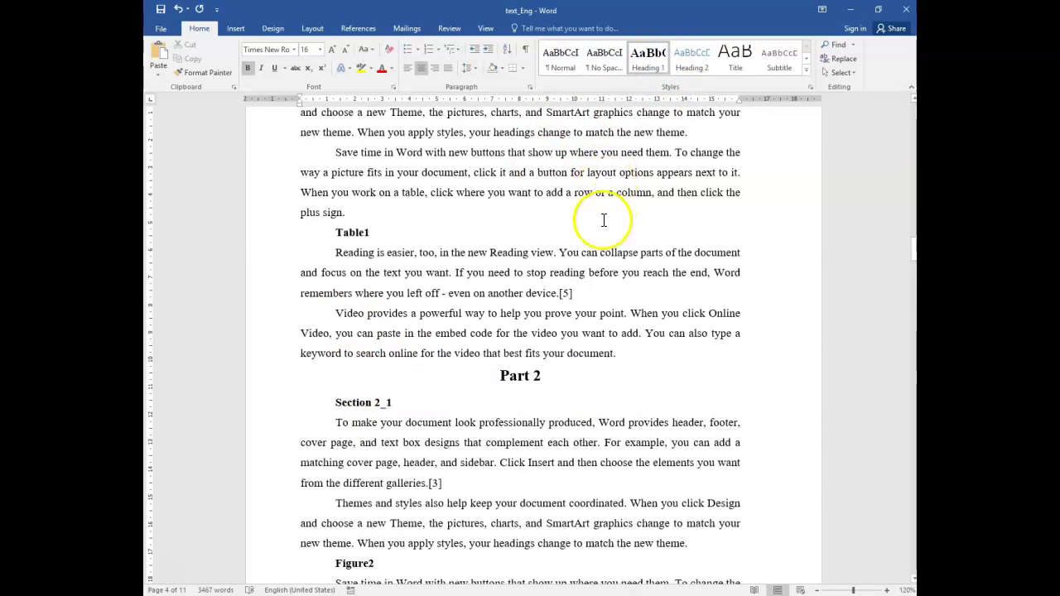
Apply the Heading 1 style to the Part 3 and Part 4 headlines
scroll(634, 284, "down", 6)
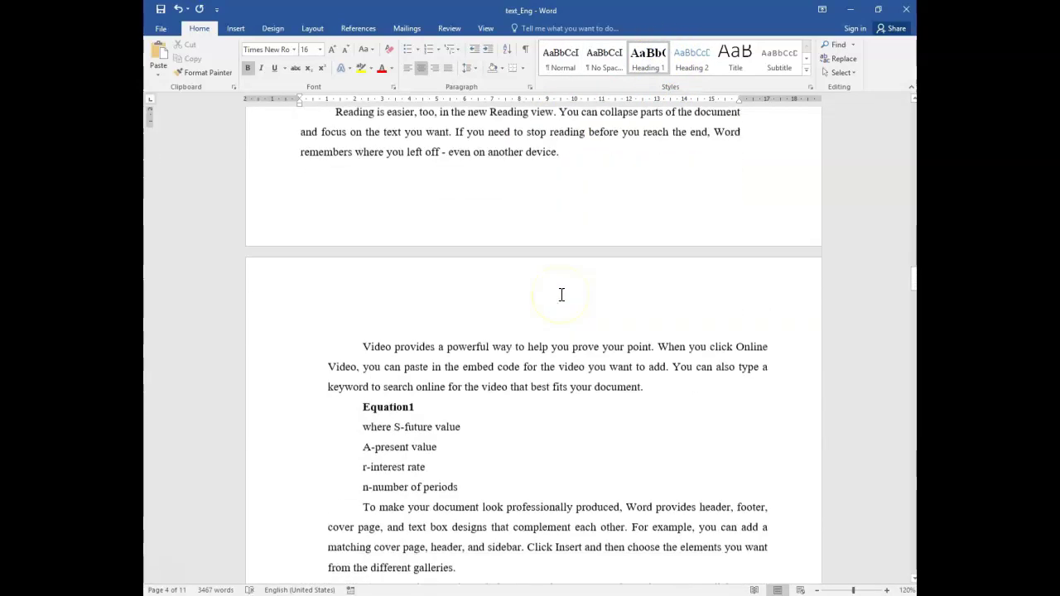
scroll(562, 295, "down", 15)
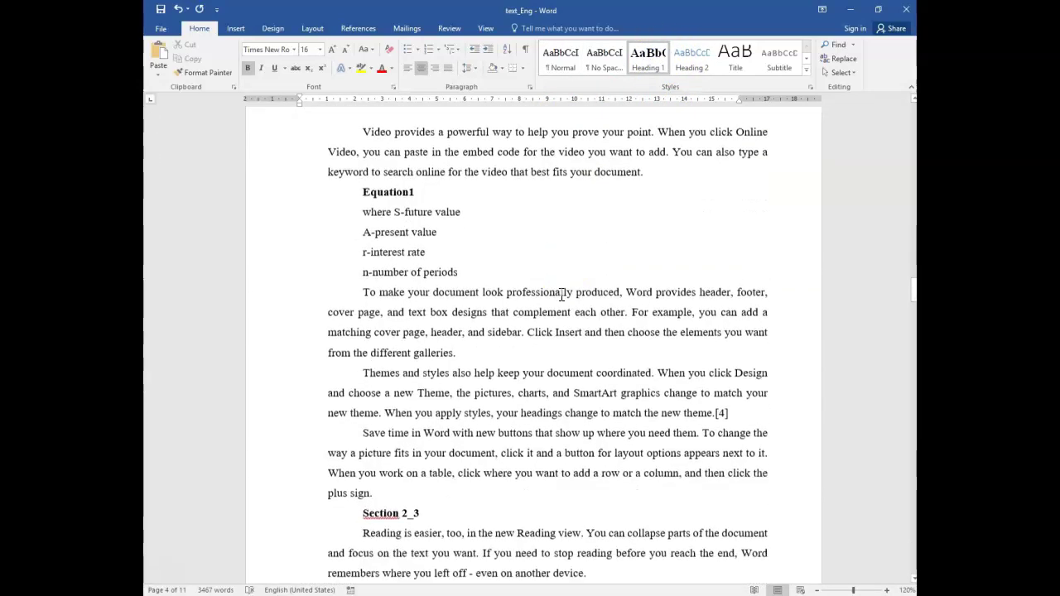
left_click(357, 342)
left_click(648, 59)
scroll(545, 286, "down", 20)
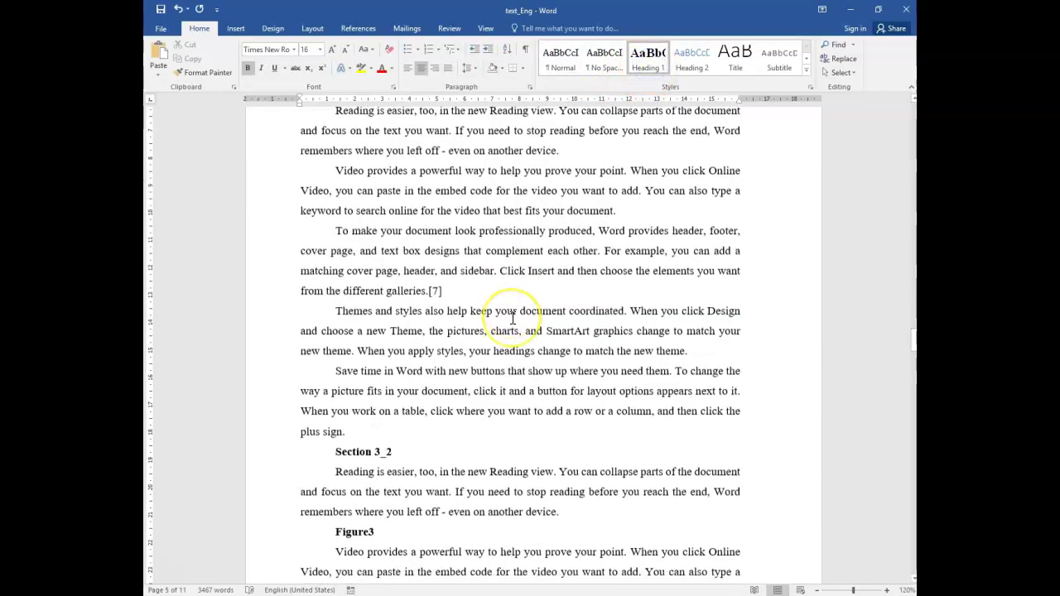
scroll(393, 354, "down", 6)
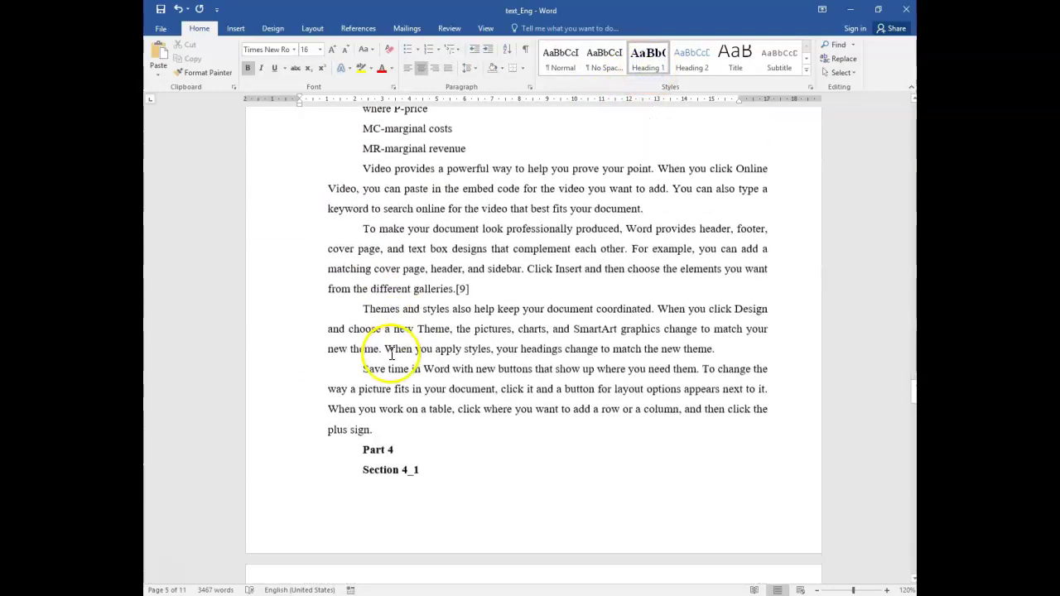
left_click(382, 356)
left_click(647, 60)
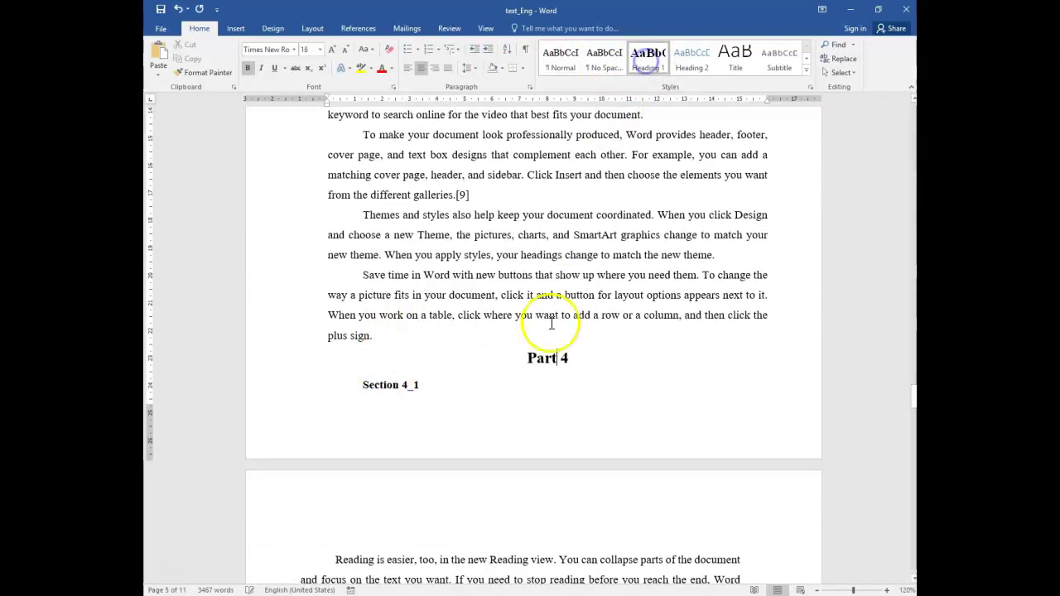
Apply the Heading 1 style to the Conclusion and Bibliography headlines
scroll(475, 333, "down", 15)
scroll(475, 333, "down", 15)
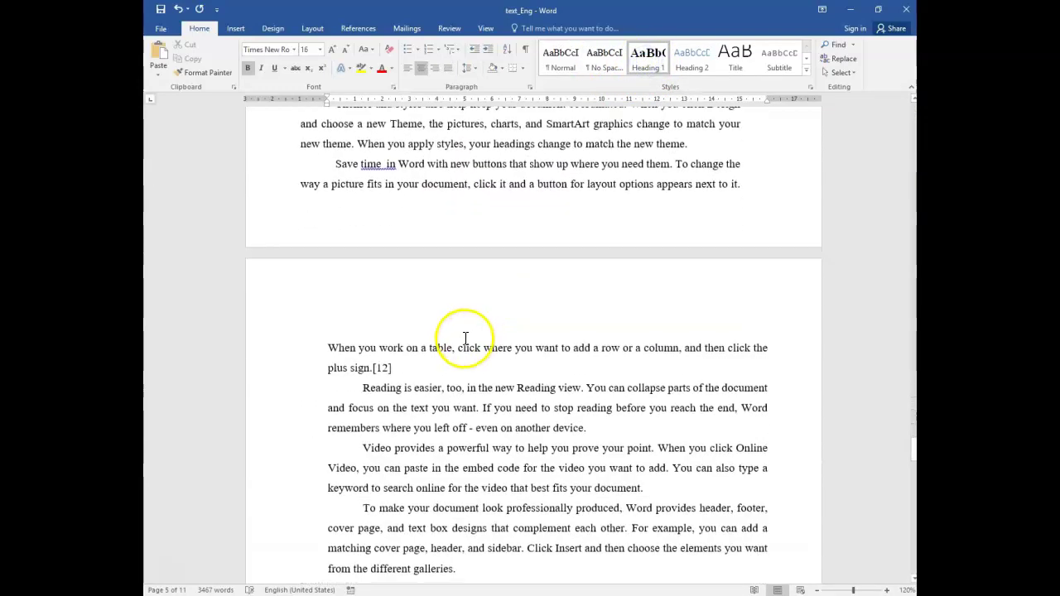
left_click(389, 344)
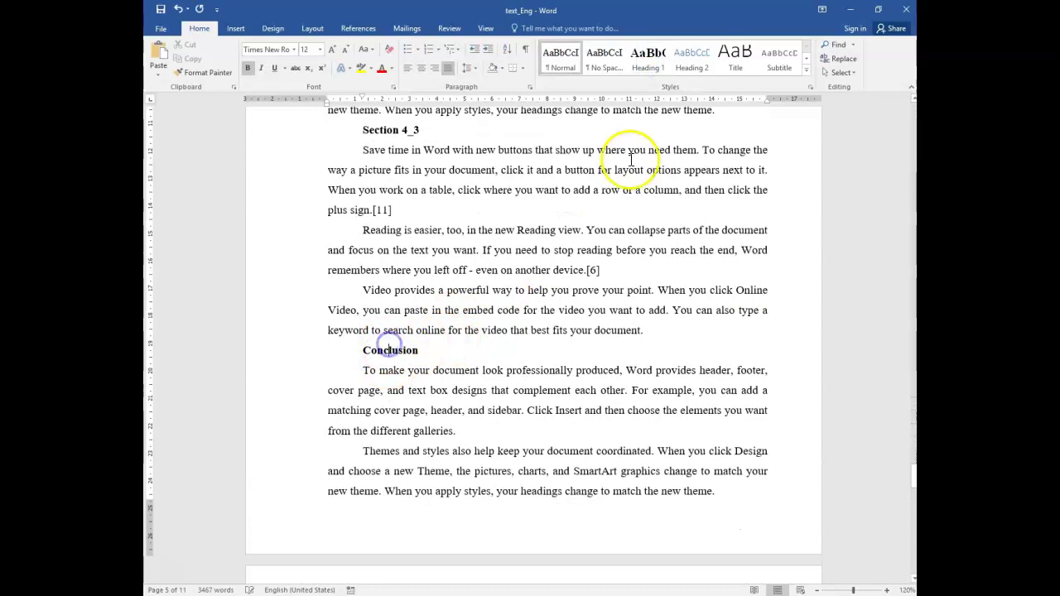
left_click(647, 60)
scroll(558, 299, "down", 3)
scroll(558, 299, "down", 5)
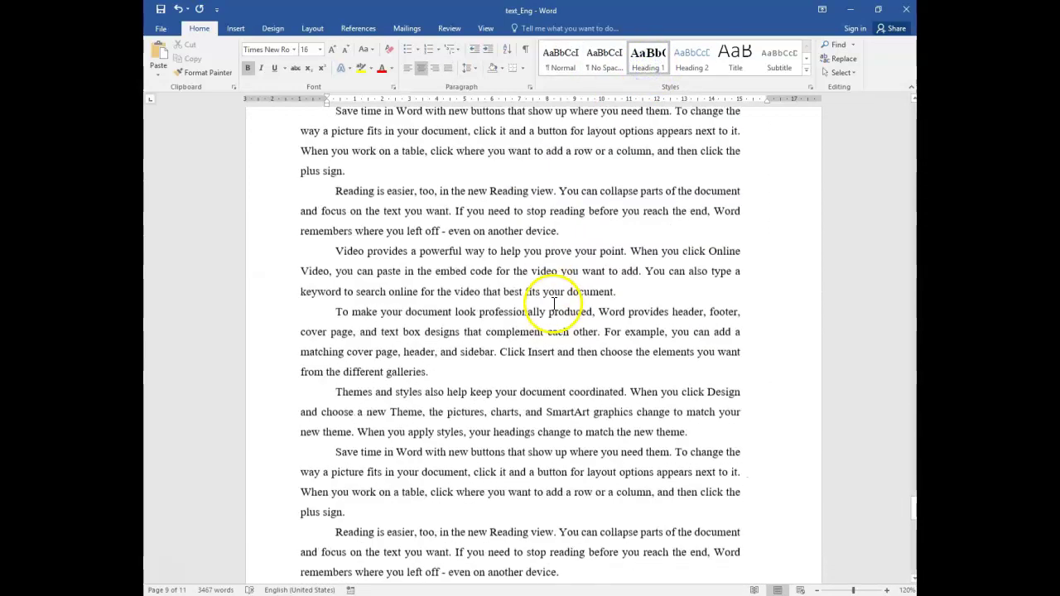
left_click(380, 290)
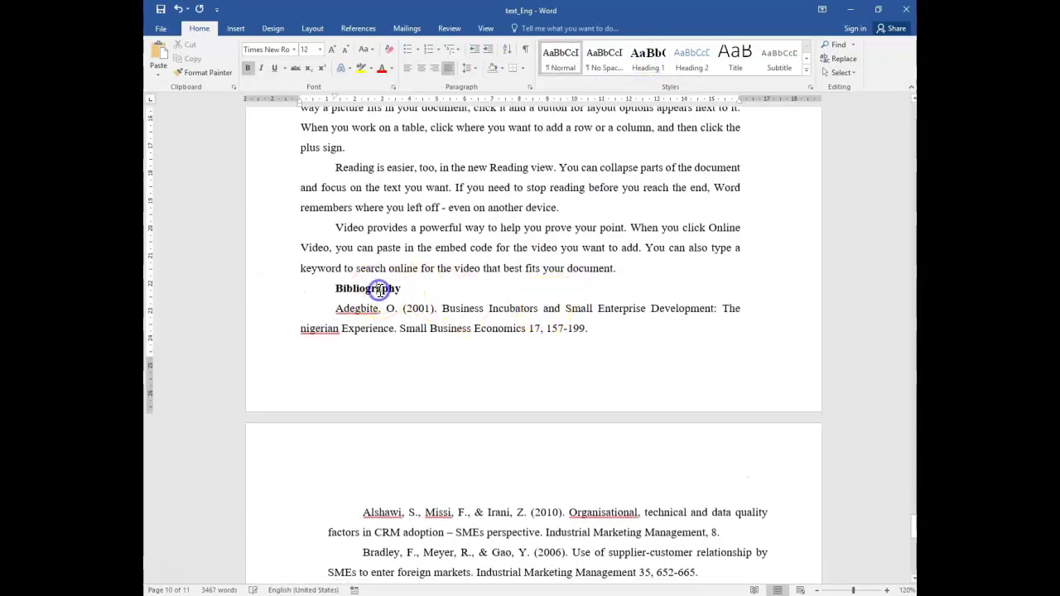
left_click(656, 62)
left_click(590, 356)
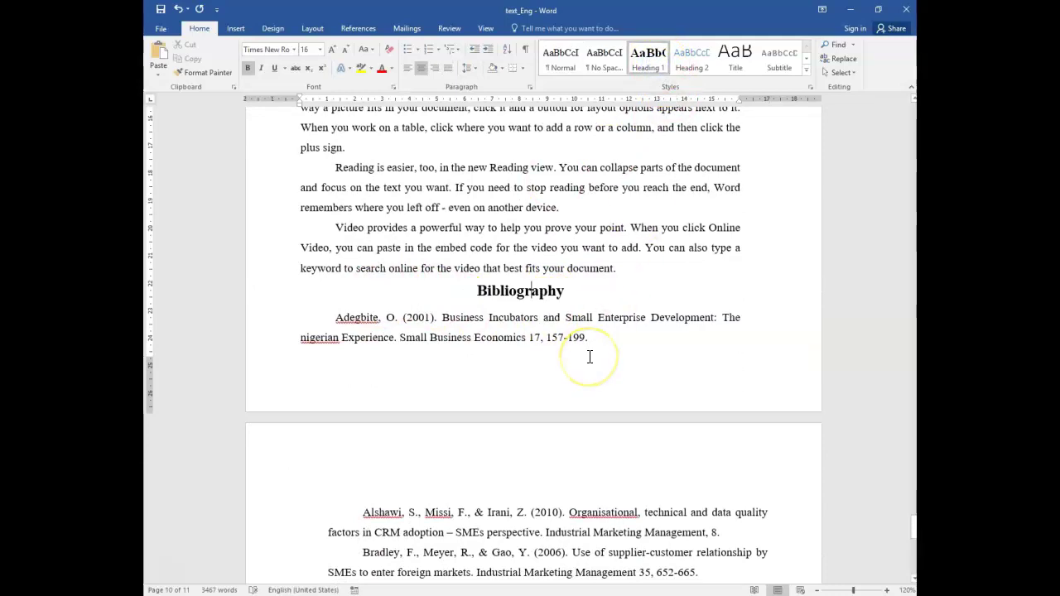
Review the chapter headings from the Bibliography back to the Introduction, and check the headline rules in the formatting guidelines PDF in Chrome
scroll(561, 285, "up", 15)
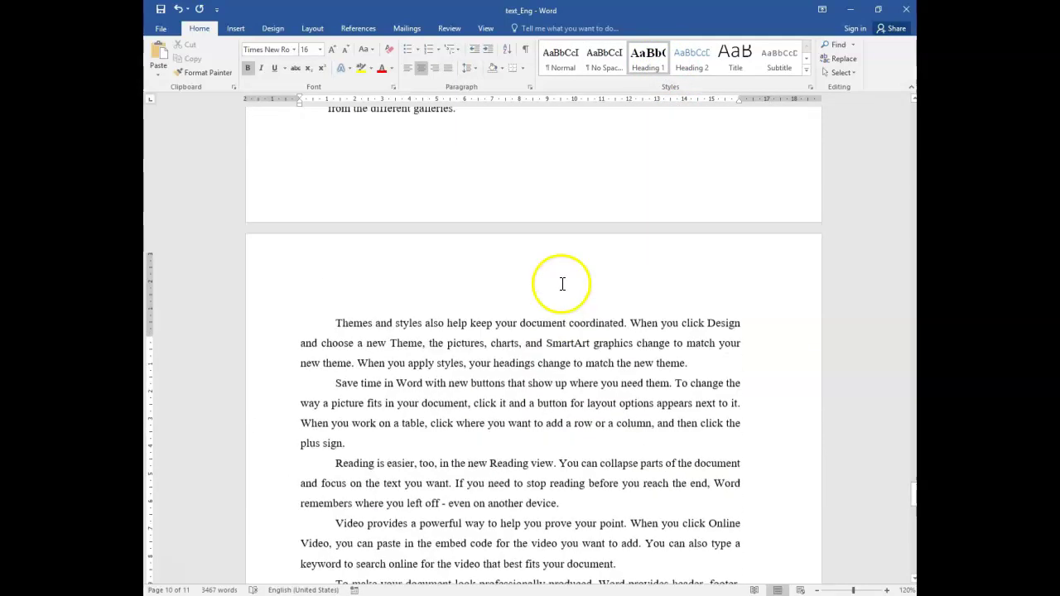
scroll(561, 285, "up", 15)
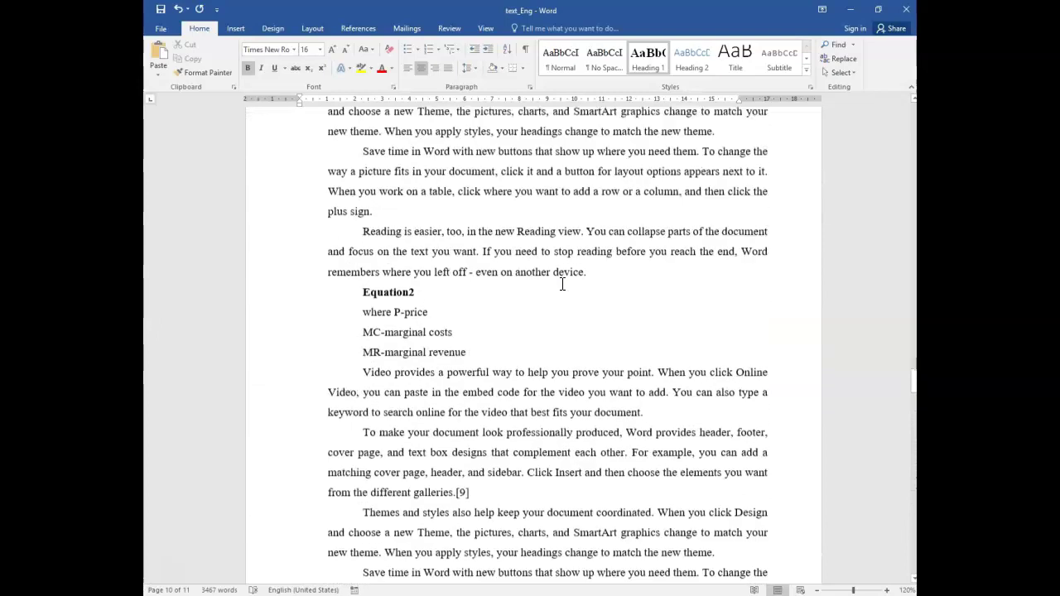
scroll(562, 284, "up", 15)
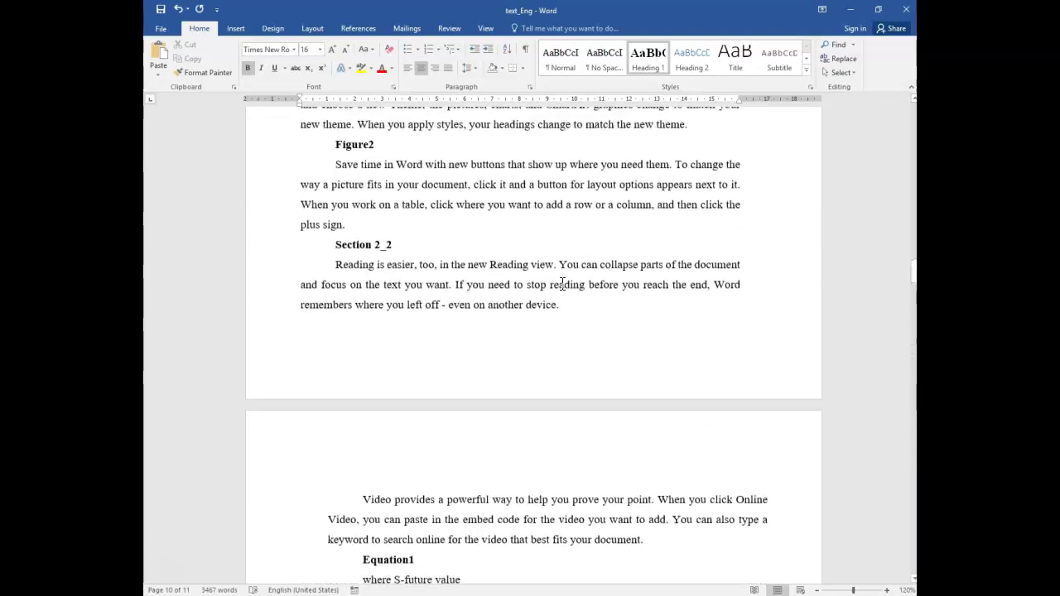
scroll(562, 284, "up", 10)
scroll(559, 284, "down", 8)
scroll(559, 285, "down", 3)
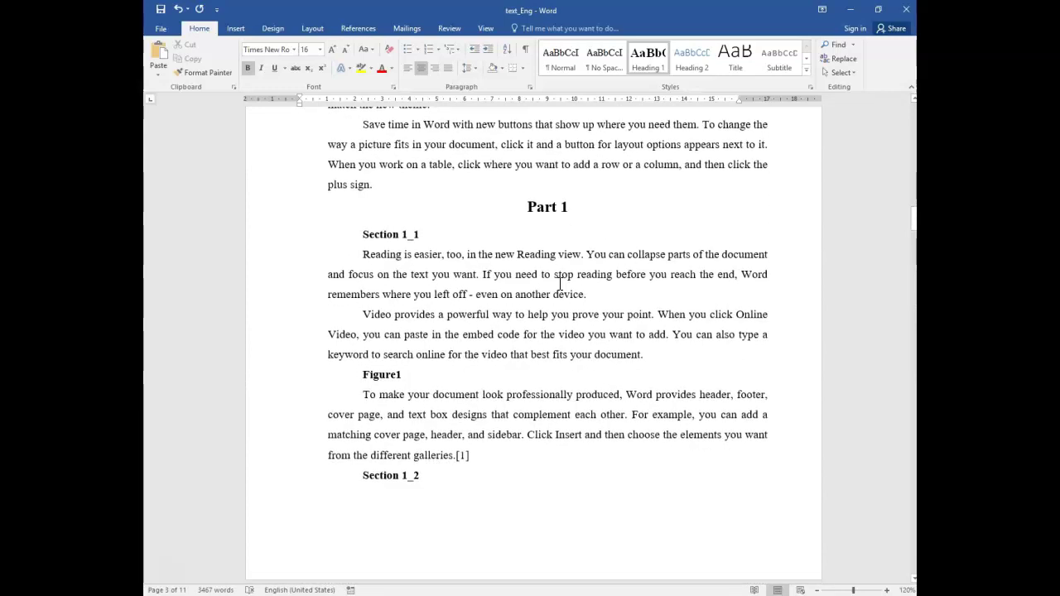
scroll(530, 286, "up", 4)
scroll(493, 253, "up", 2)
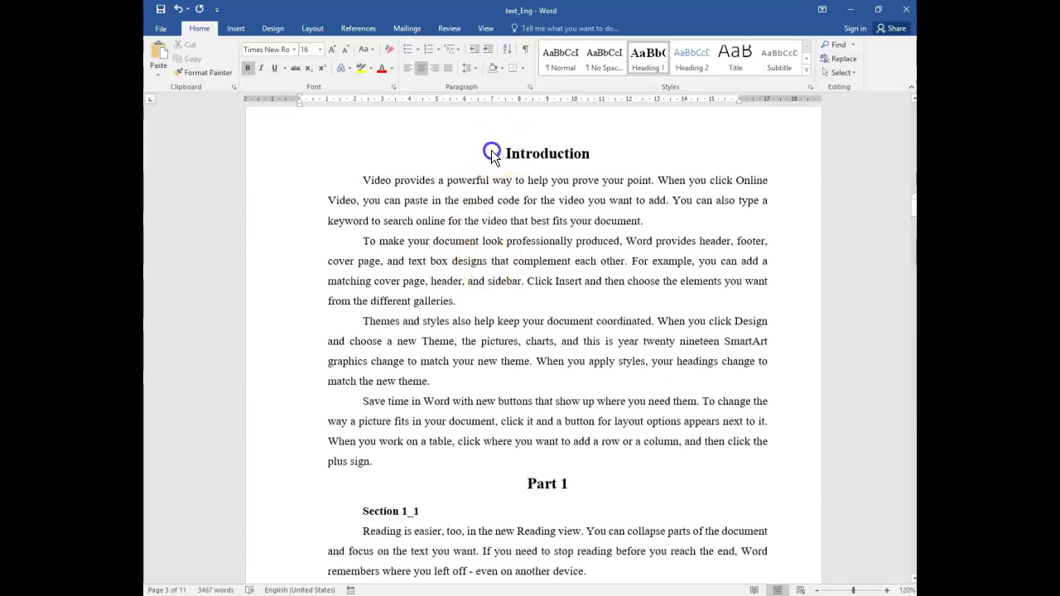
key("alt+Tab")
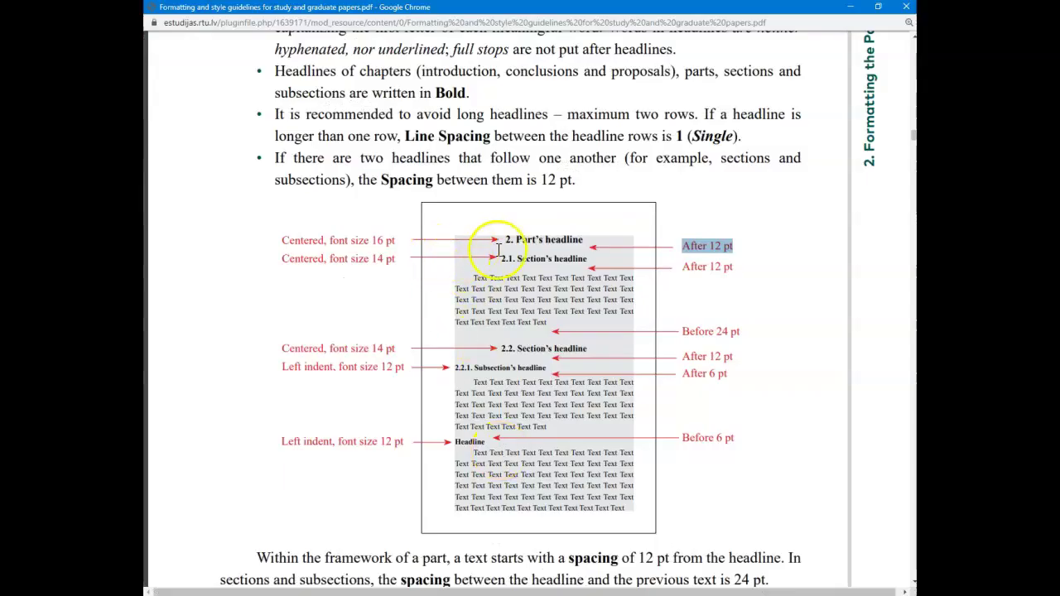
scroll(499, 248, "up", 5, "ctrl")
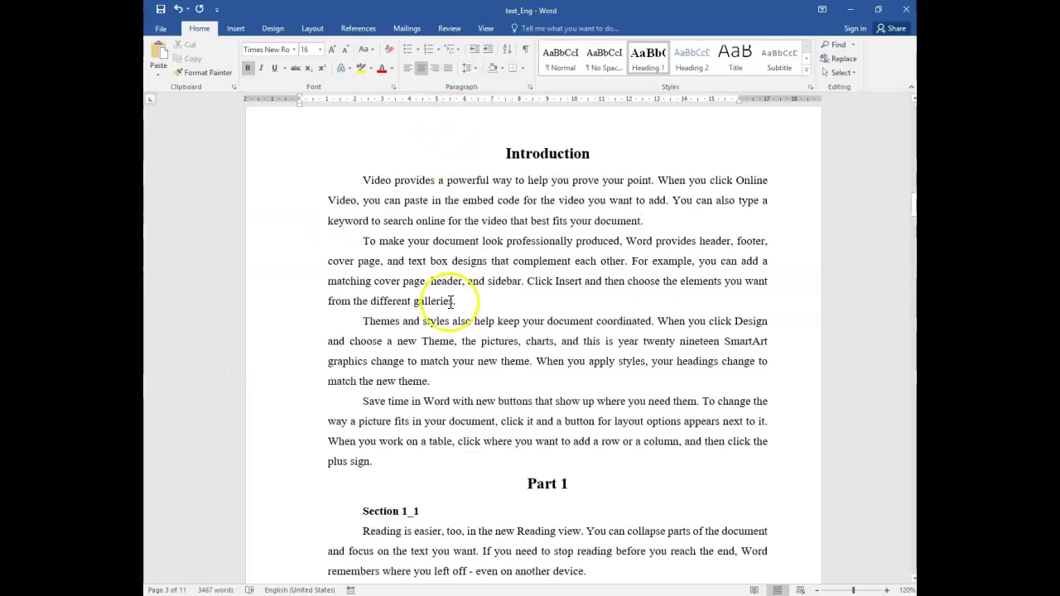
Examine how the Part 1 heading is placed after the last Introduction paragraph compared with the Introduction heading
left_click(540, 486)
left_click_drag(530, 486, 575, 487)
left_click(561, 152)
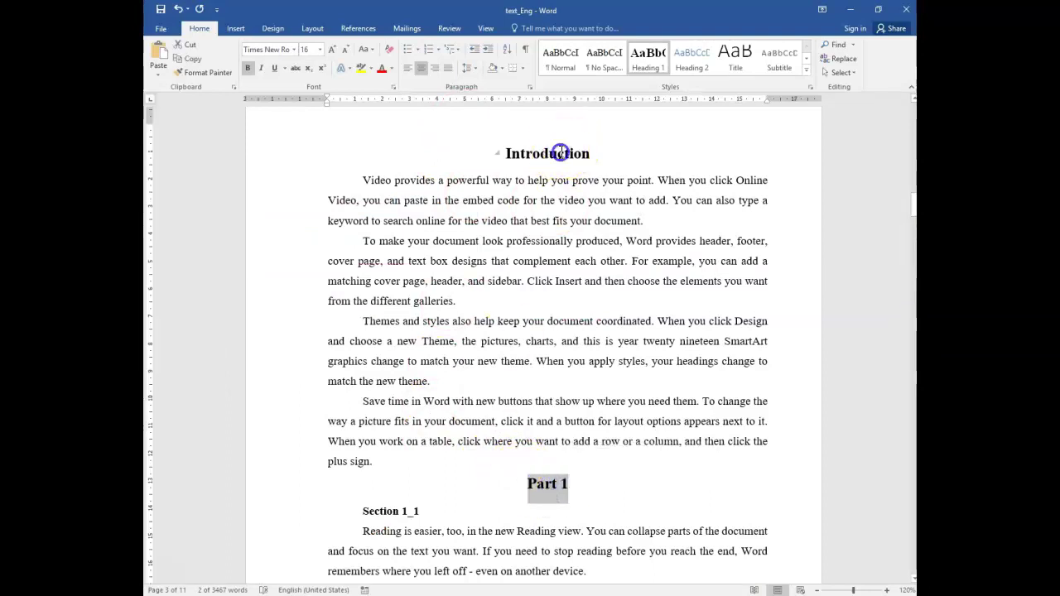
left_click(555, 484)
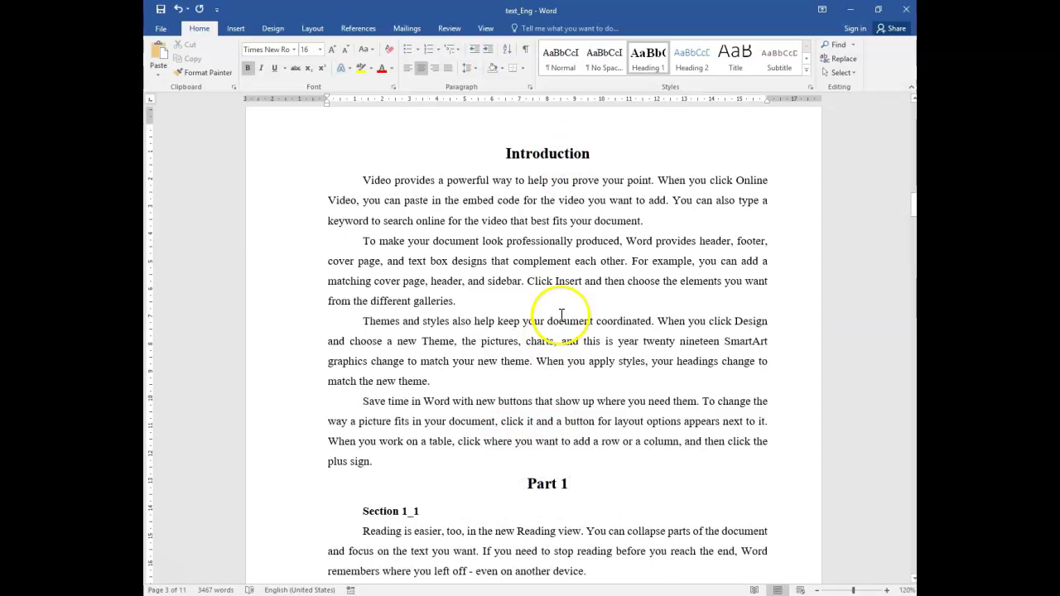
left_click_drag(362, 402, 605, 502)
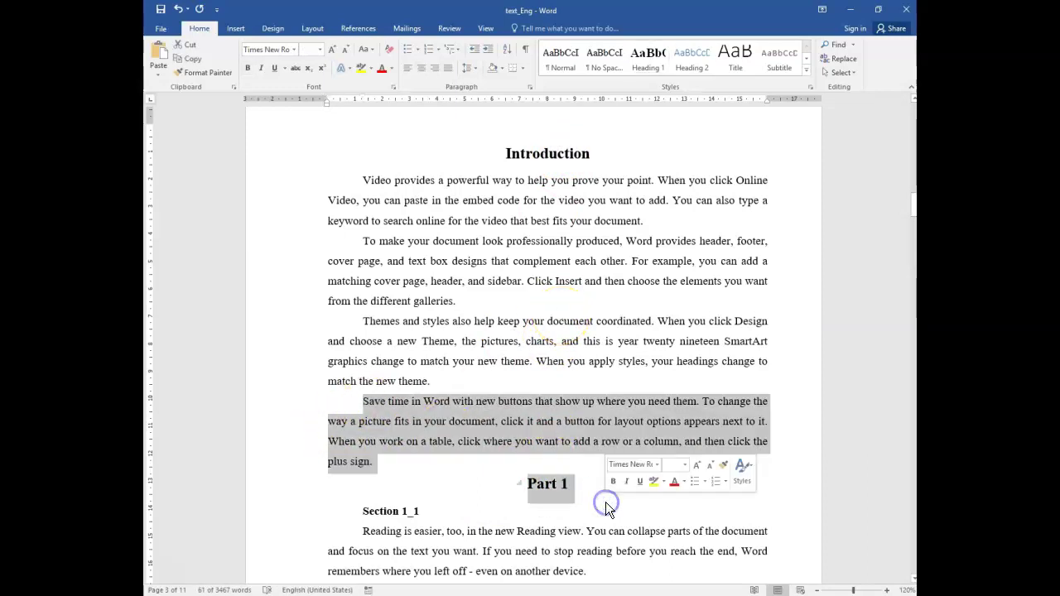
scroll(485, 571, "down", 4)
left_click(543, 323)
left_click_drag(542, 318, 570, 318)
left_click(391, 286)
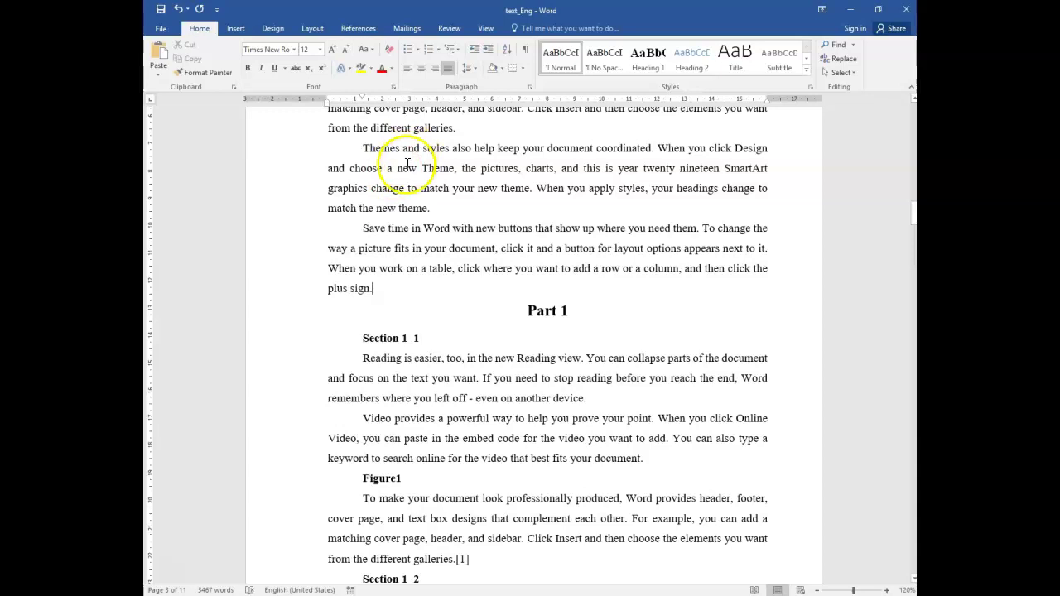
left_click_drag(541, 310, 563, 316)
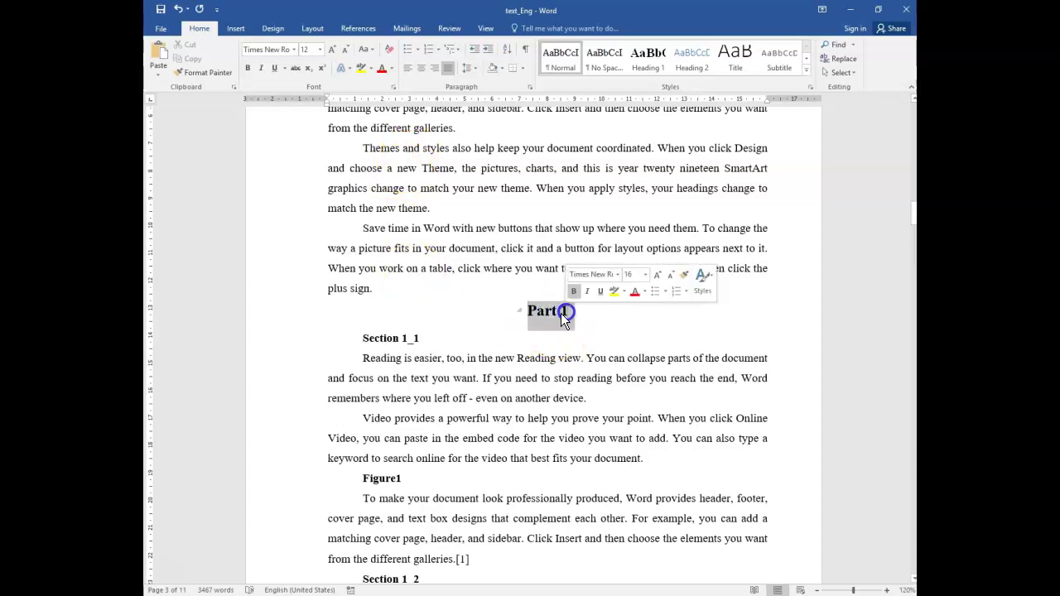
Try a manual page break between the last Introduction paragraph and the Part 1 heading, and remove it again
left_click(450, 293)
key("ctrl+Return")
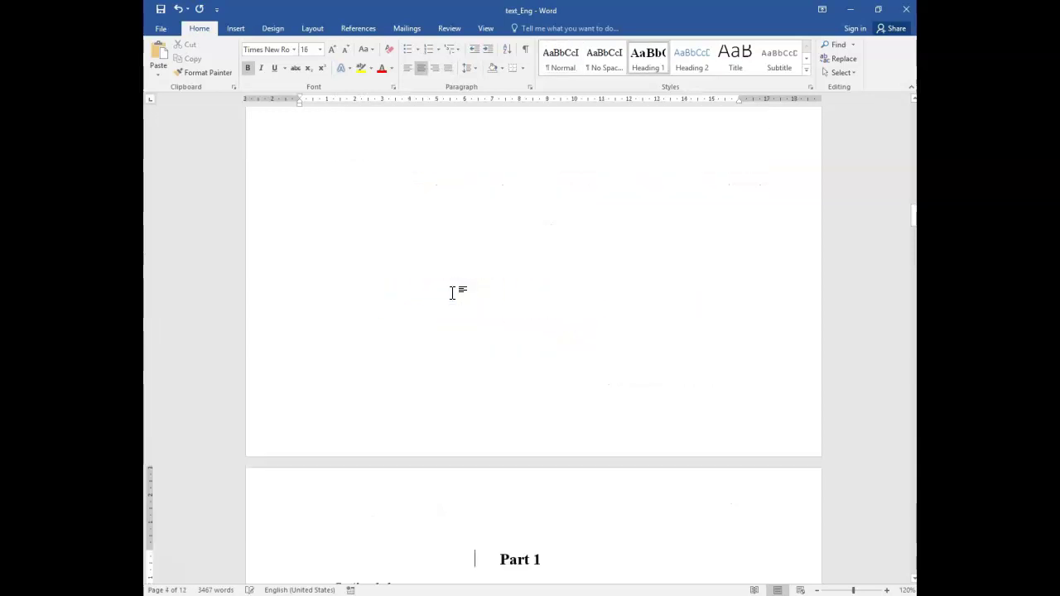
scroll(452, 293, "down", 6)
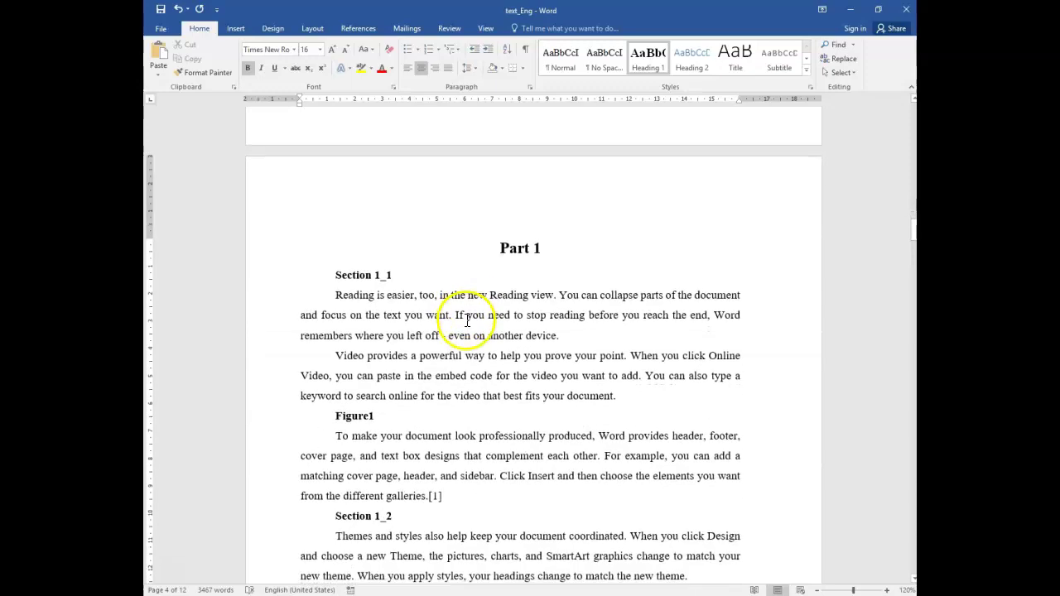
scroll(453, 333, "up", 5)
scroll(453, 333, "up", 3)
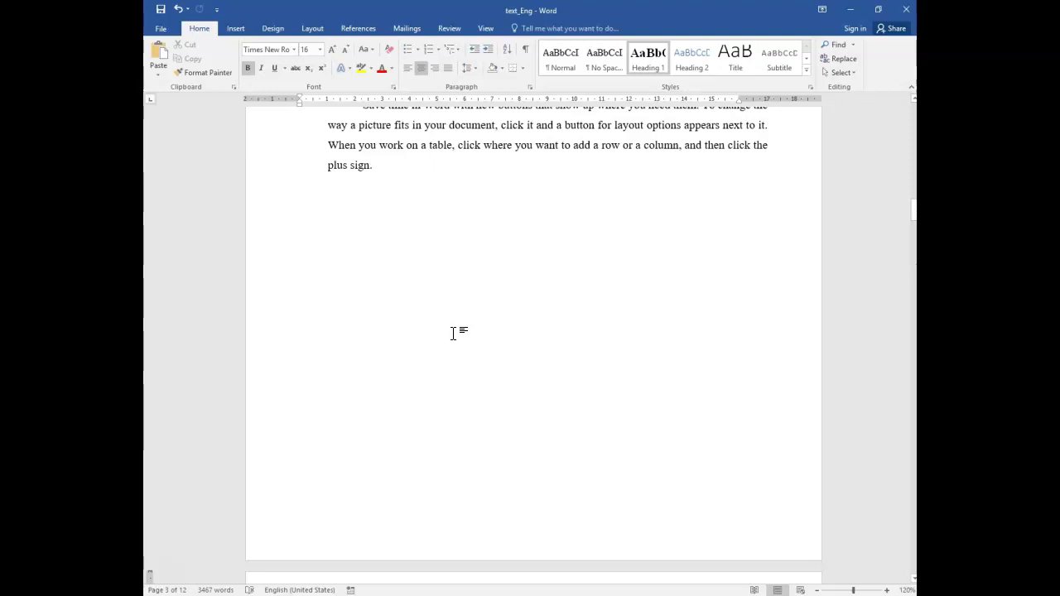
scroll(453, 334, "down", 2)
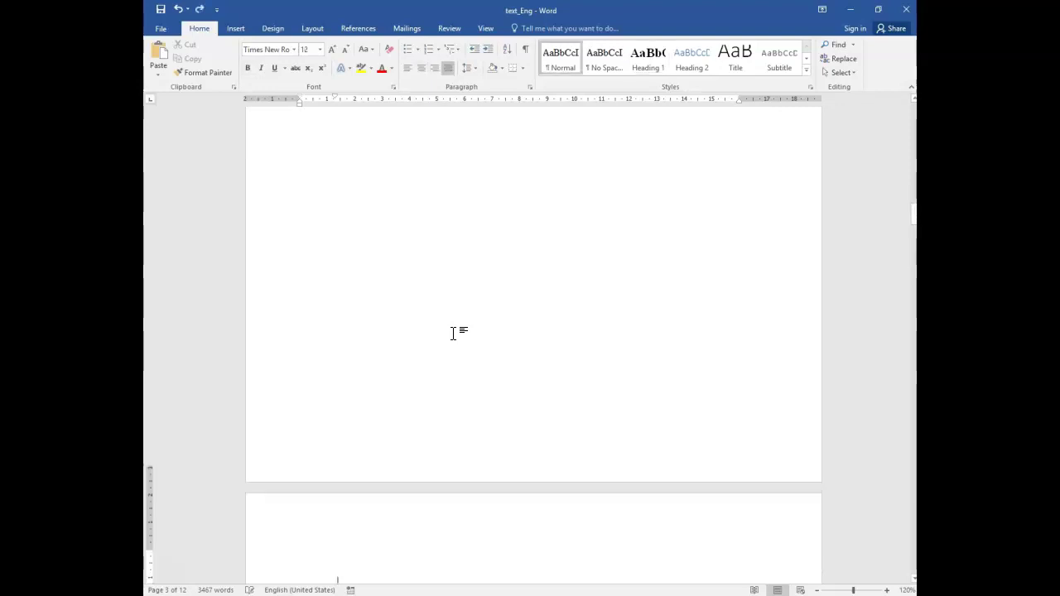
key("BackSpace")
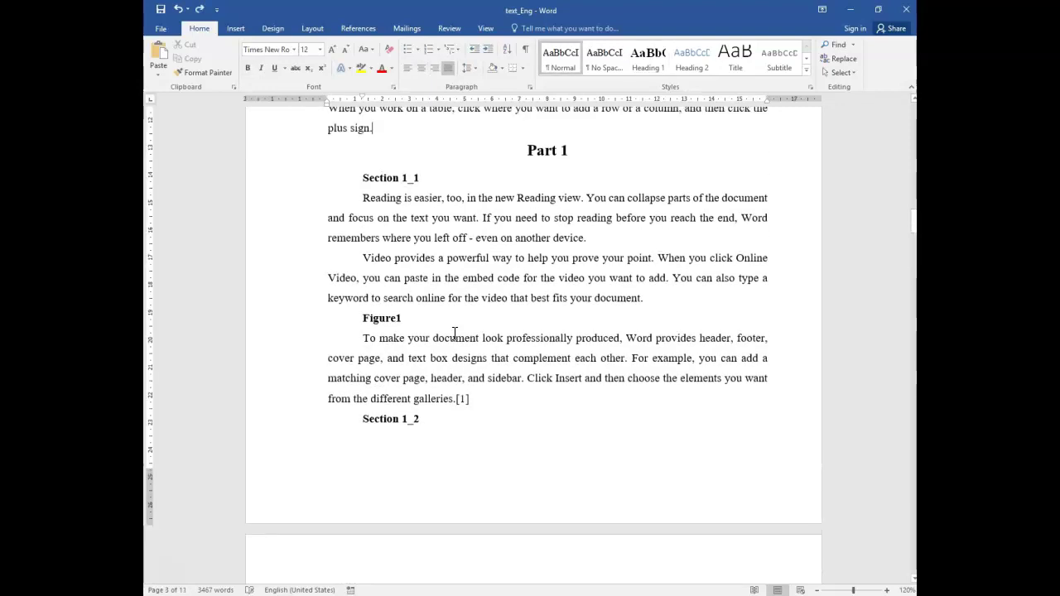
Place the cursor in the Part 1 heading and open the paragraph settings of the Heading 1 style
scroll(580, 223, "up", 1)
left_click(555, 251)
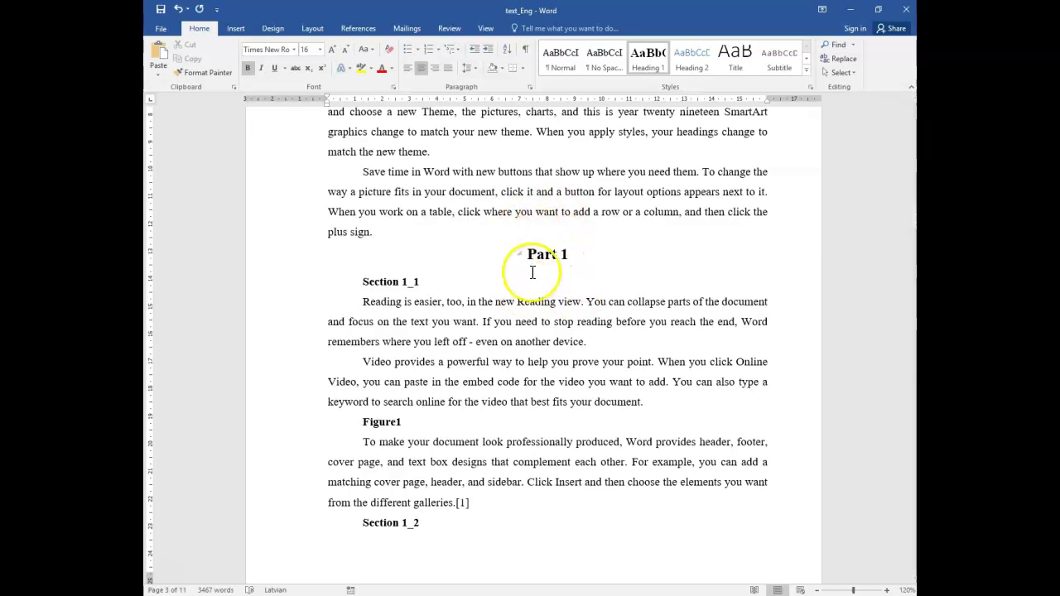
right_click(643, 67)
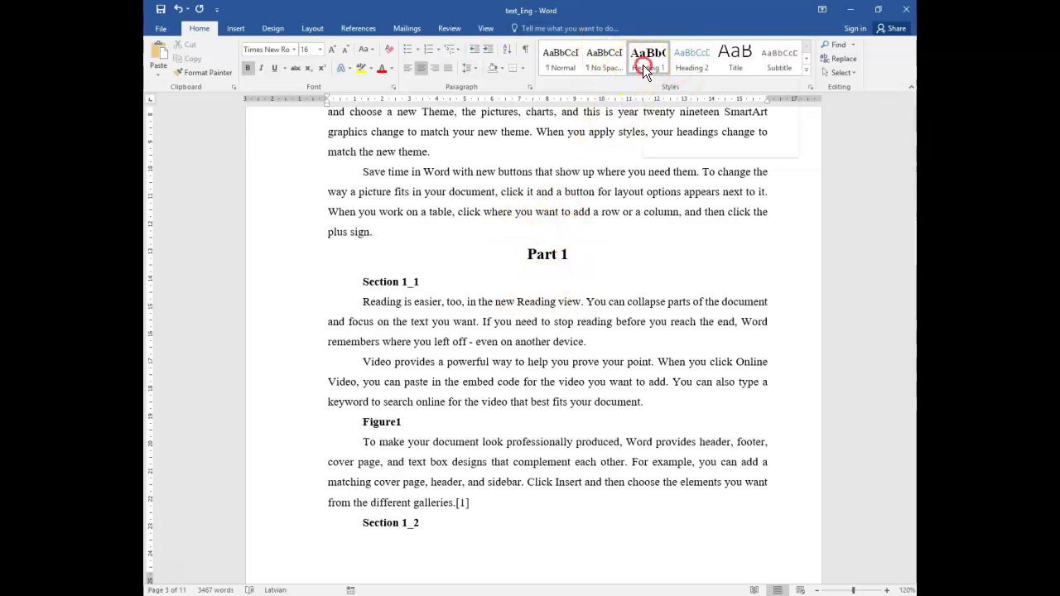
left_click(684, 90)
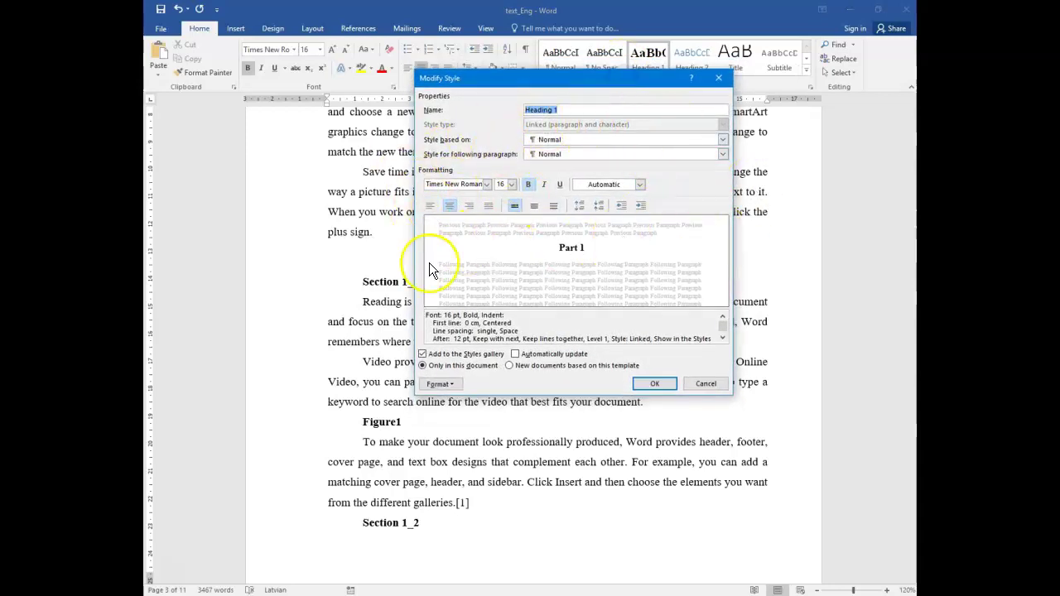
left_click(451, 377)
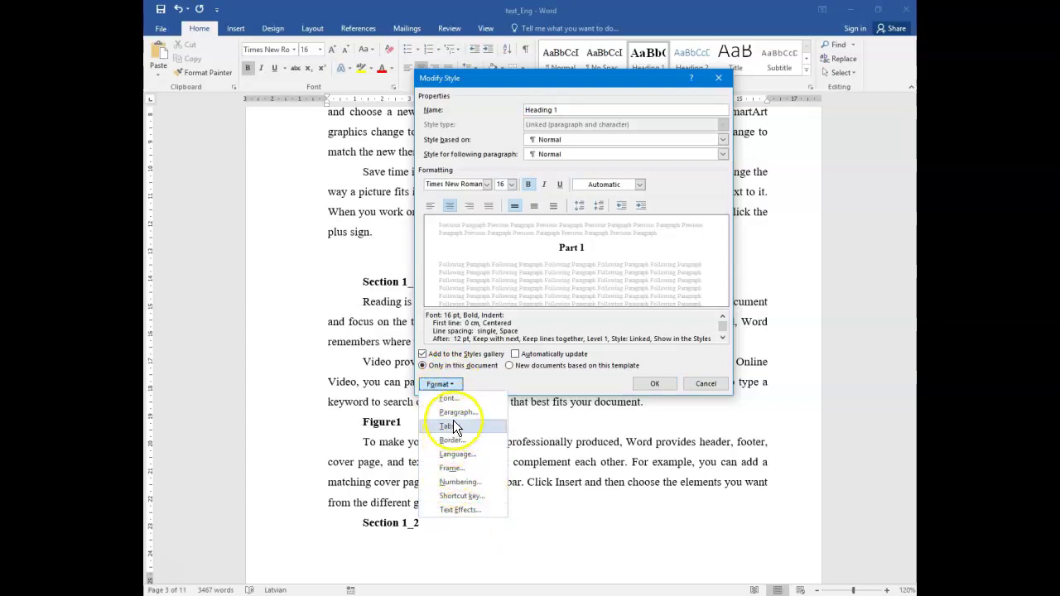
left_click(460, 415)
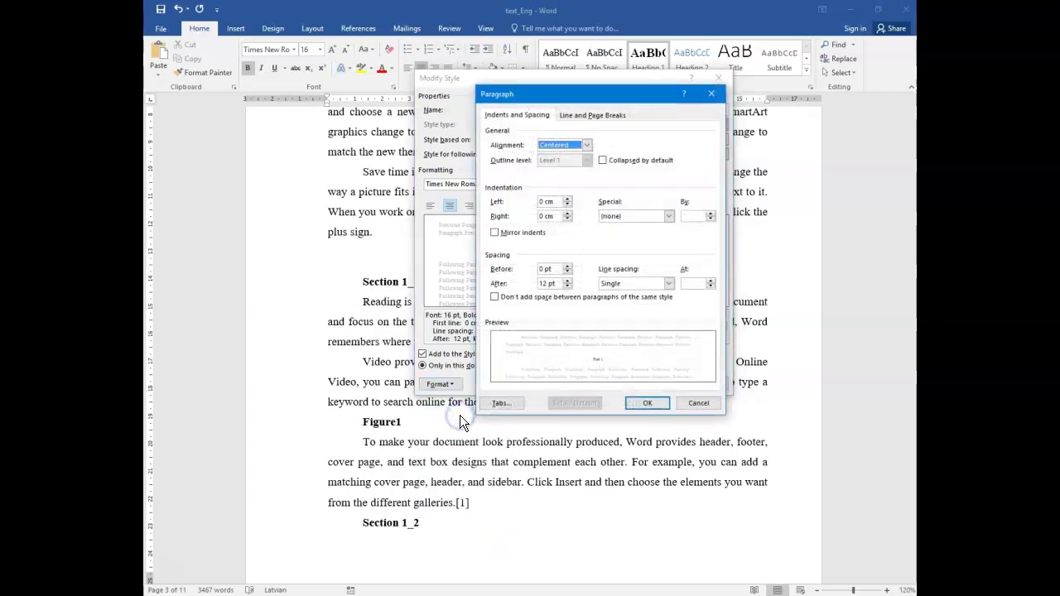
left_click_drag(535, 98, 425, 55)
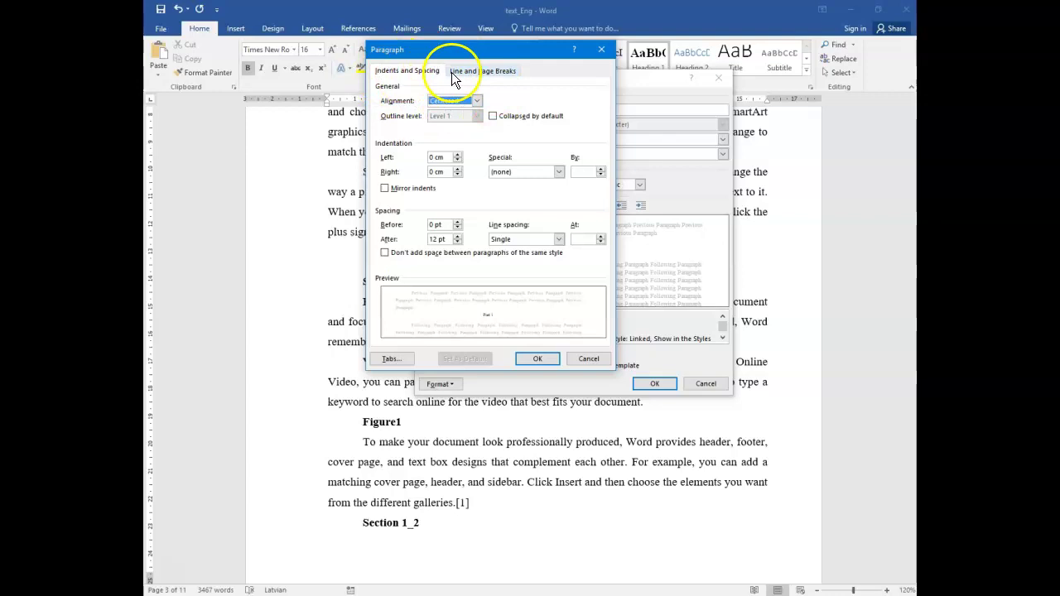
Examine the indent and spacing options and the line and page break options of the Heading 1 style
left_click(460, 70)
left_click(403, 70)
left_click(460, 71)
left_click(387, 71)
left_click(460, 70)
left_click(400, 72)
left_click(465, 72)
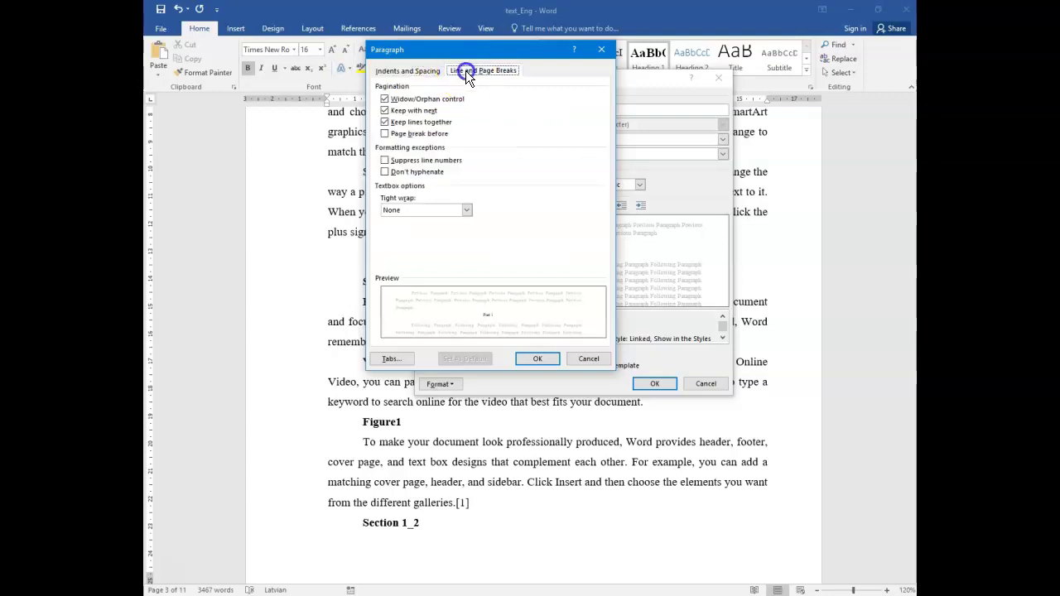
left_click(435, 73)
left_click(454, 71)
left_click(392, 70)
left_click(463, 72)
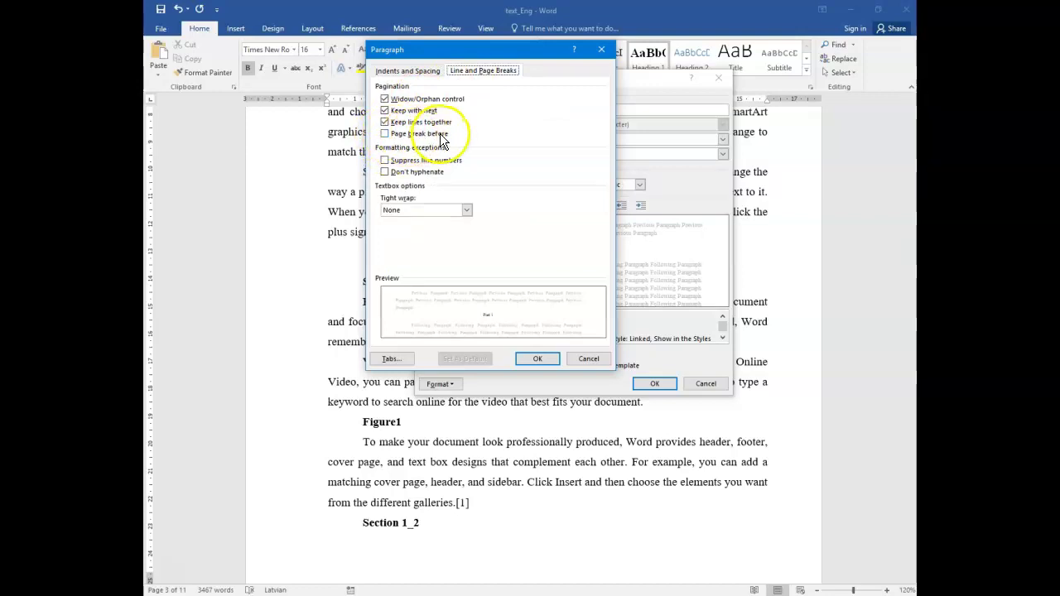
Try turning on Page break before for the Heading 1 style, and cancel the style modification
left_click(385, 134)
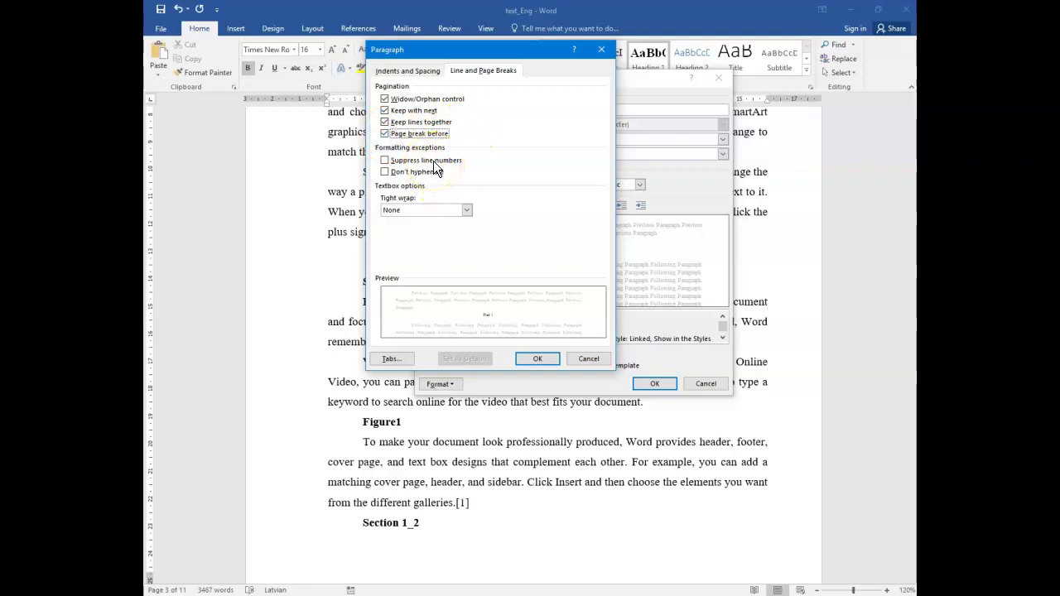
left_click(588, 359)
left_click(695, 383)
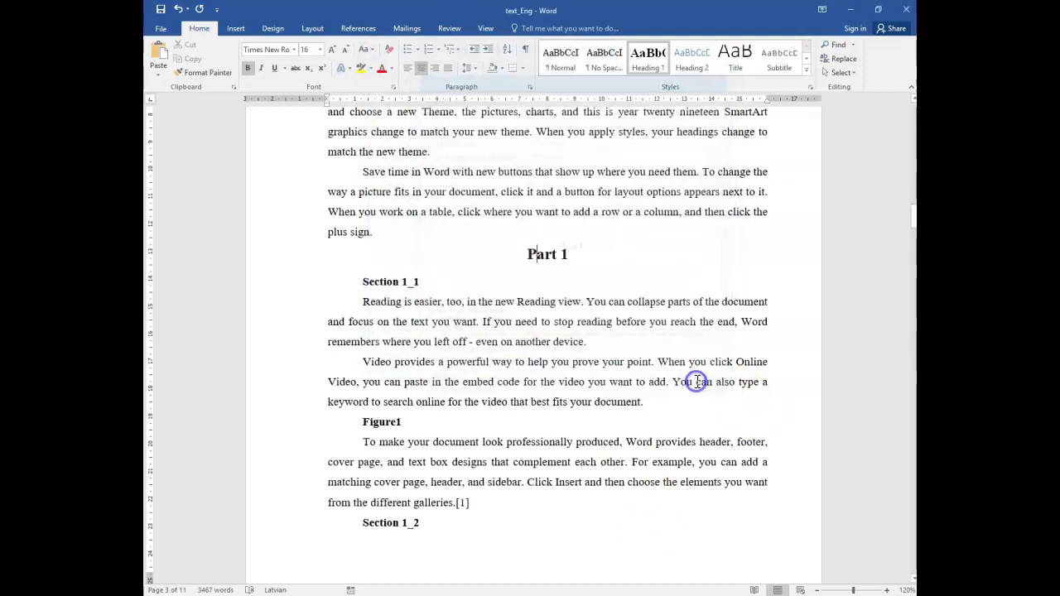
Modify the Heading 1 style by turning on Page break before in its paragraph settings, and apply the change
scroll(485, 301, "up", 4)
scroll(485, 301, "down", 2)
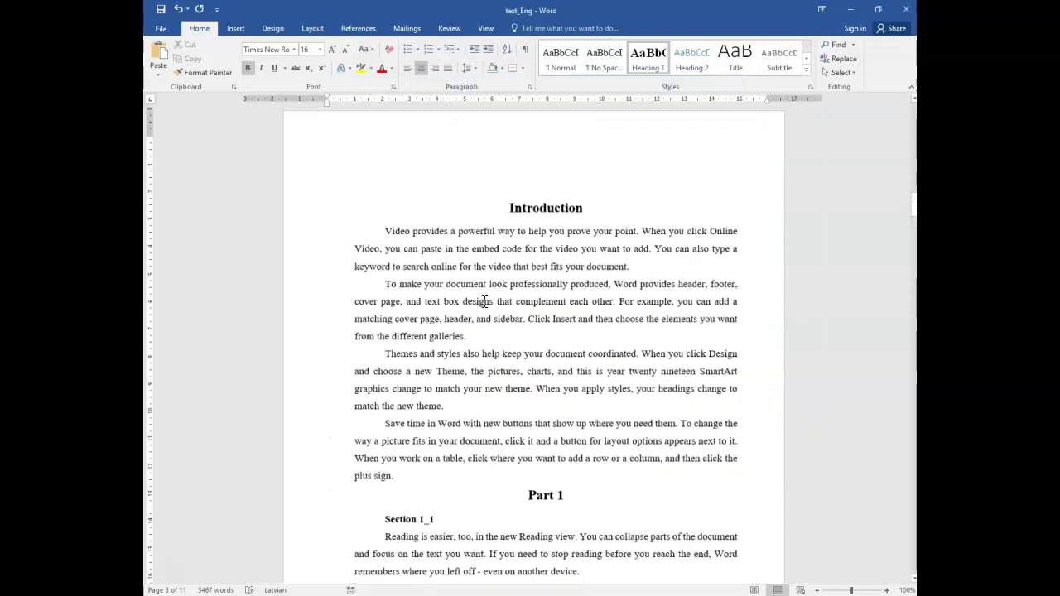
right_click(650, 71)
left_click(683, 94)
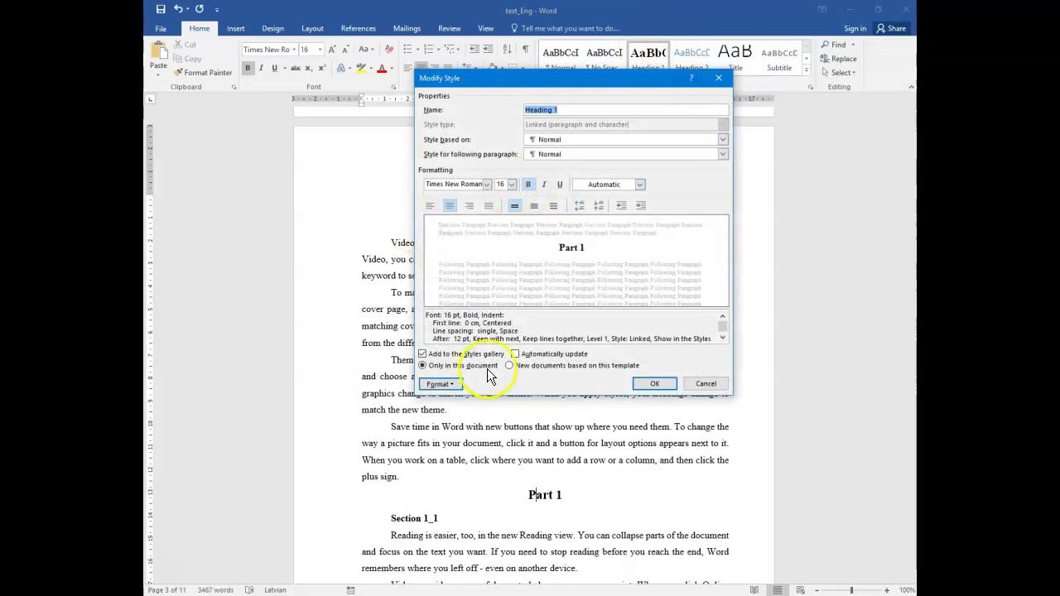
left_click(439, 384)
left_click(477, 413)
left_click_drag(394, 62, 568, 66)
left_click(556, 150)
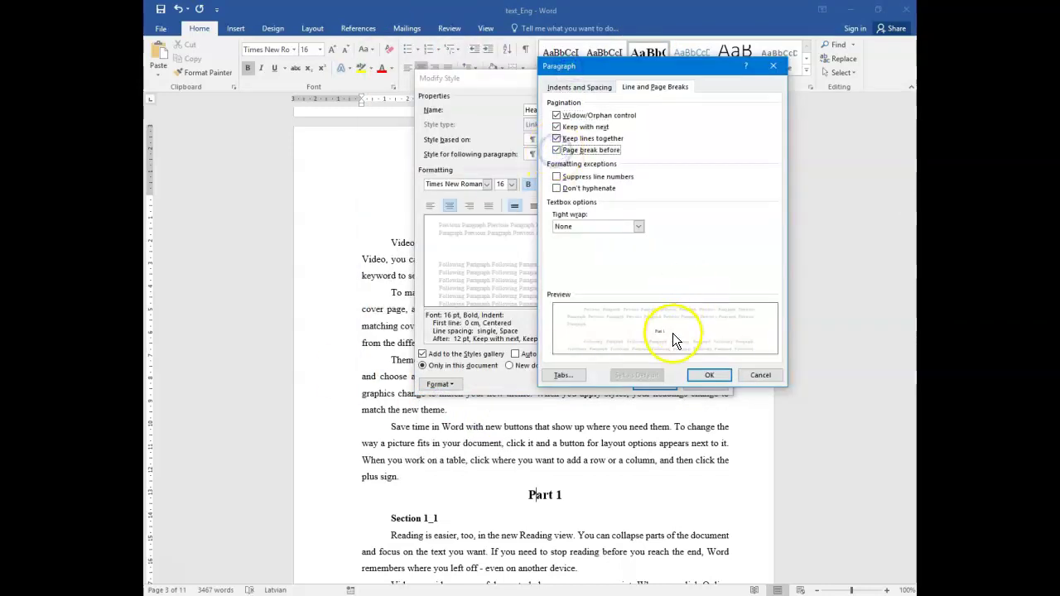
left_click(707, 374)
left_click_drag(452, 78, 667, 181)
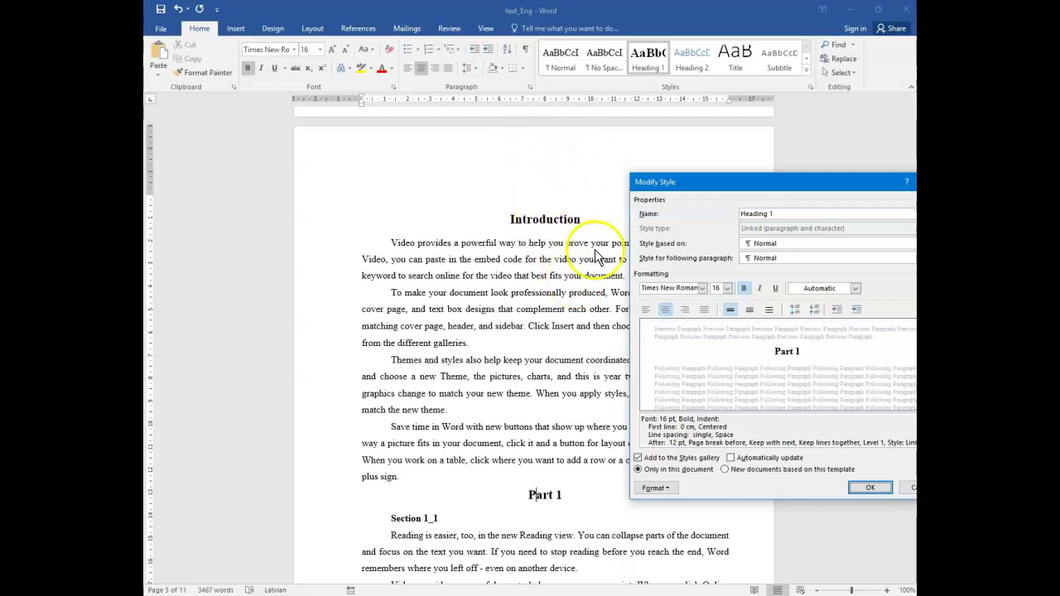
left_click_drag(669, 185, 640, 57)
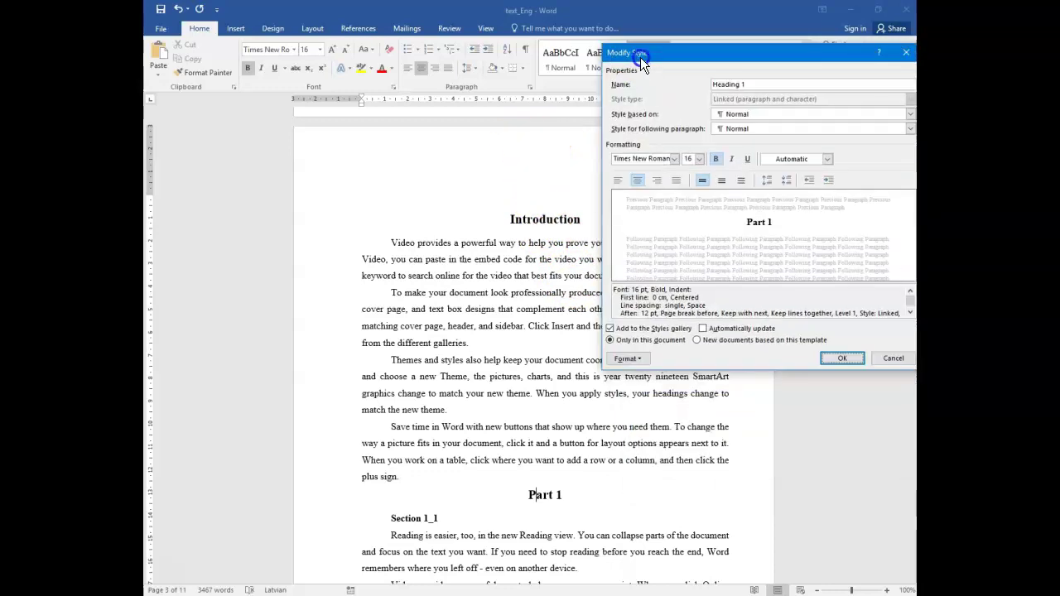
left_click(850, 356)
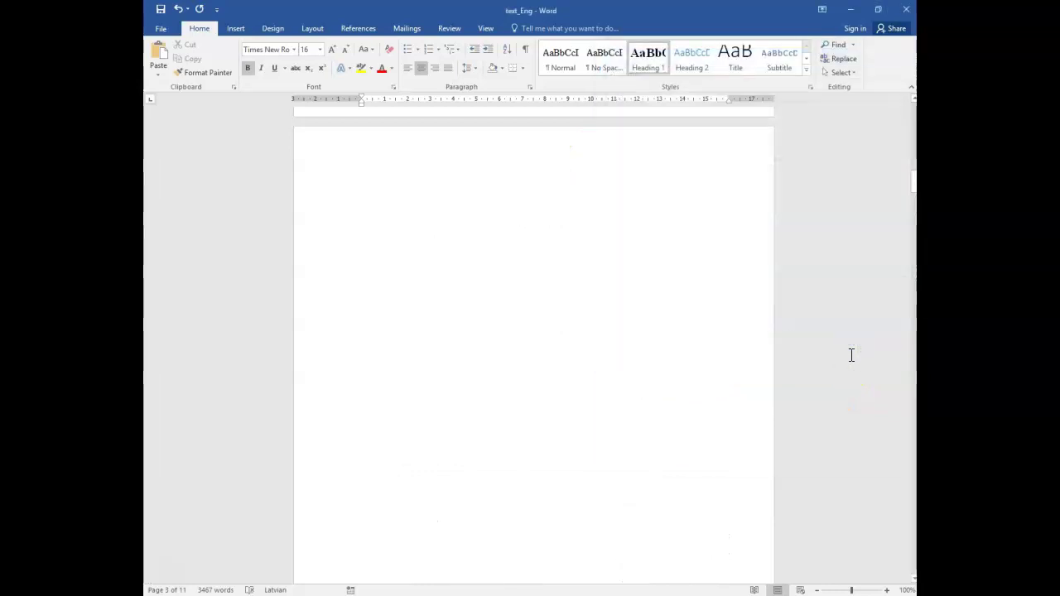
scroll(510, 307, "down", 5)
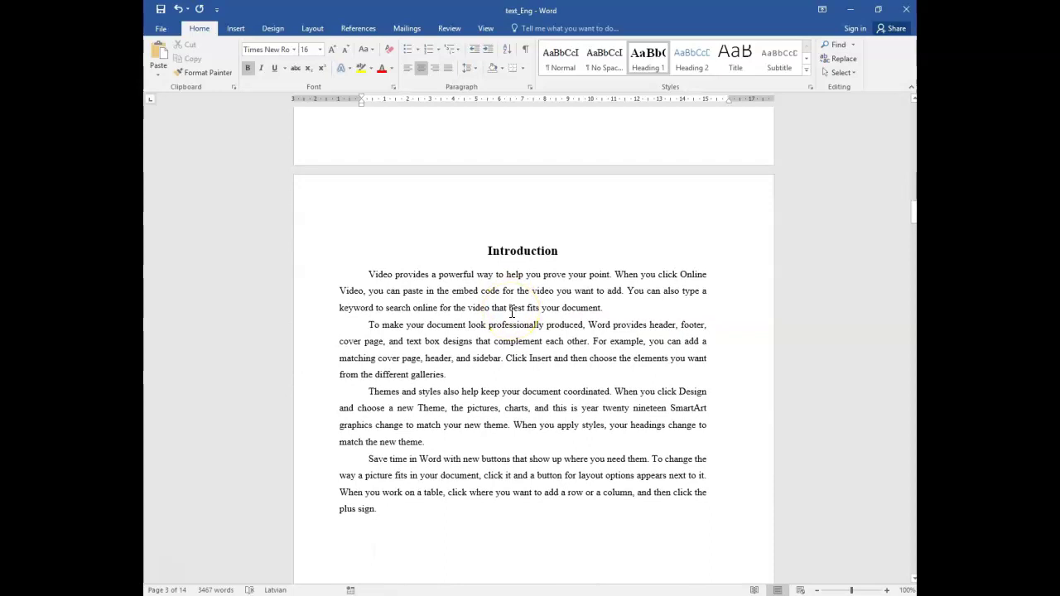
Undo the Page break before change to the Heading 1 style
key("ctrl+z")
scroll(511, 313, "up", 8)
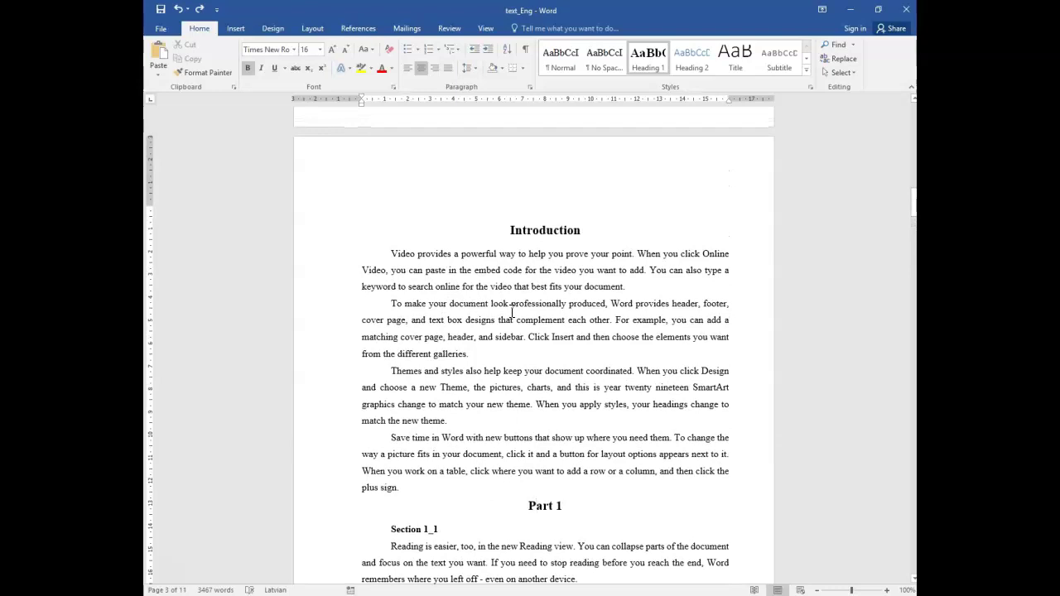
Show the formatting marks and delete the empty paragraph above the Introduction heading
scroll(515, 298, "down", 1)
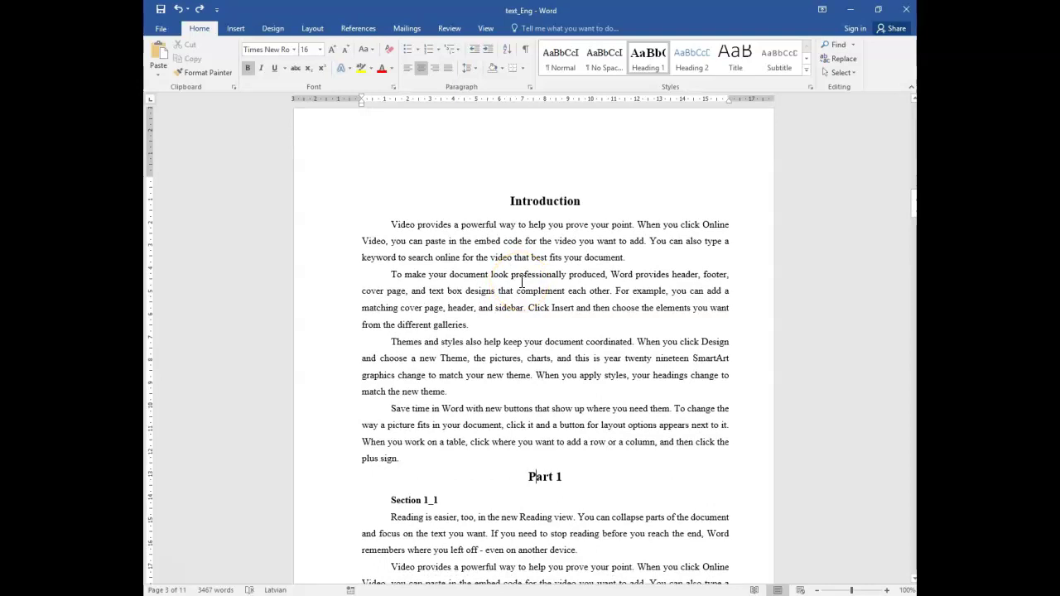
left_click(526, 200)
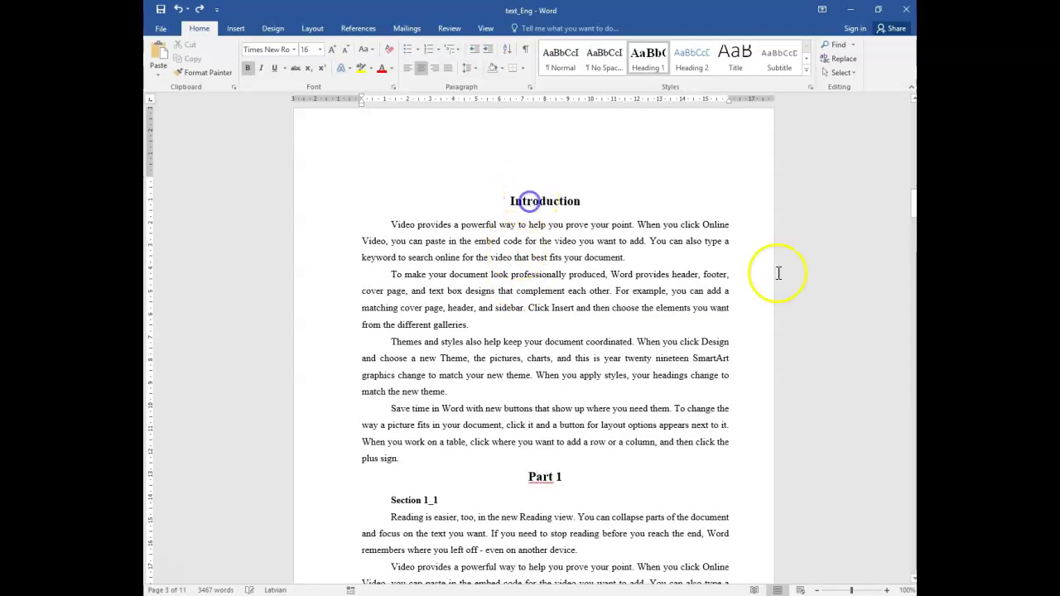
scroll(600, 452, "up", 1)
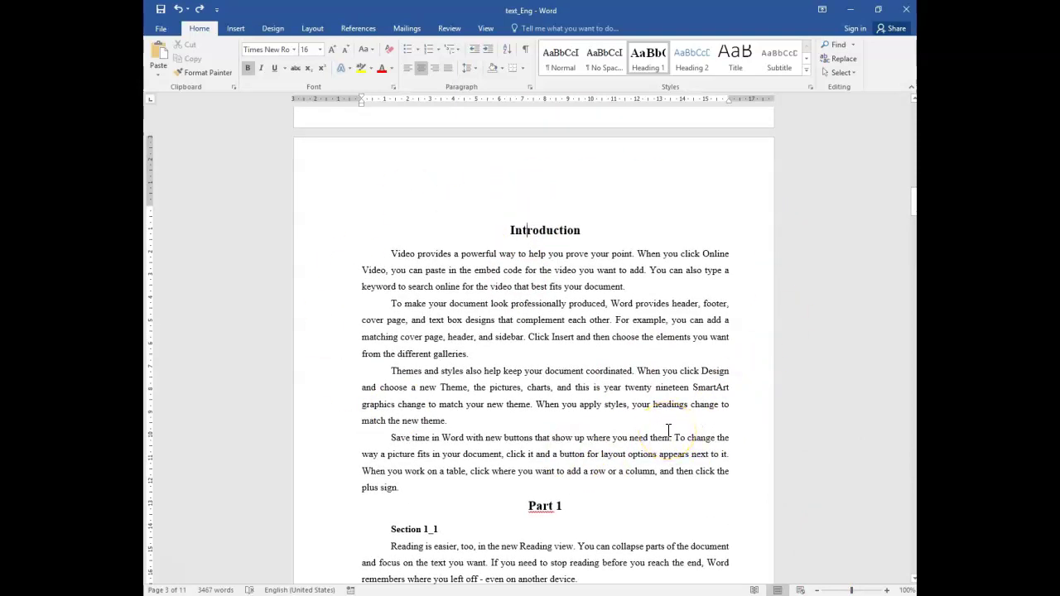
left_click(199, 28)
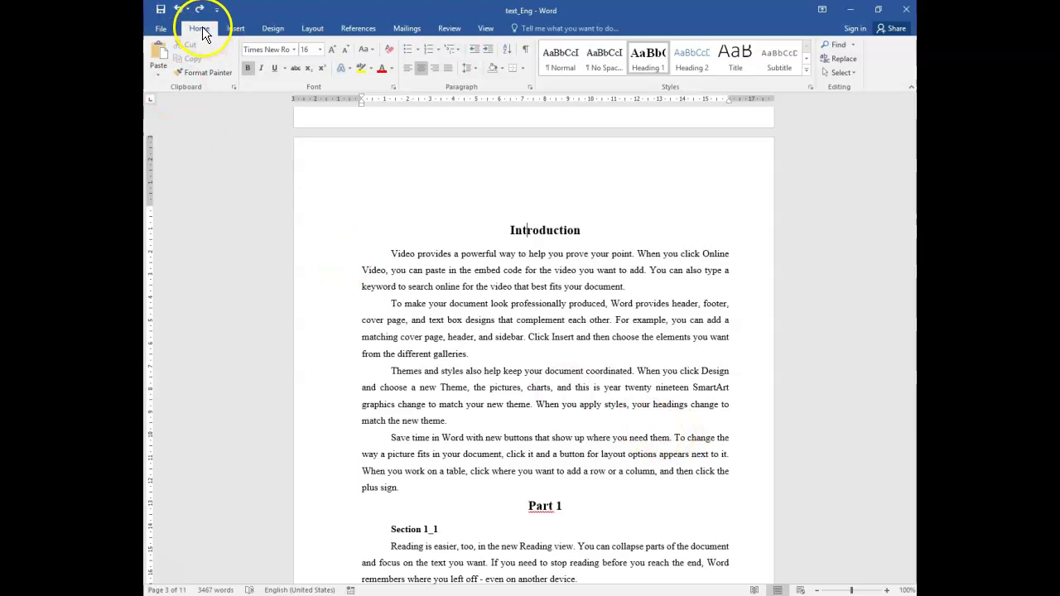
left_click(525, 49)
left_click(429, 213)
left_click(439, 370)
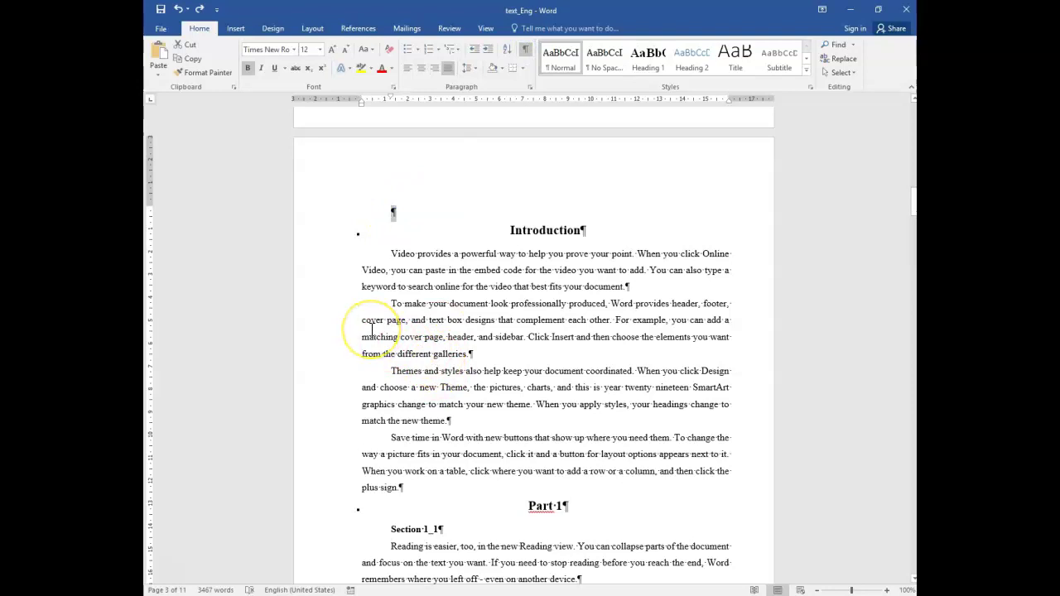
key("Delete")
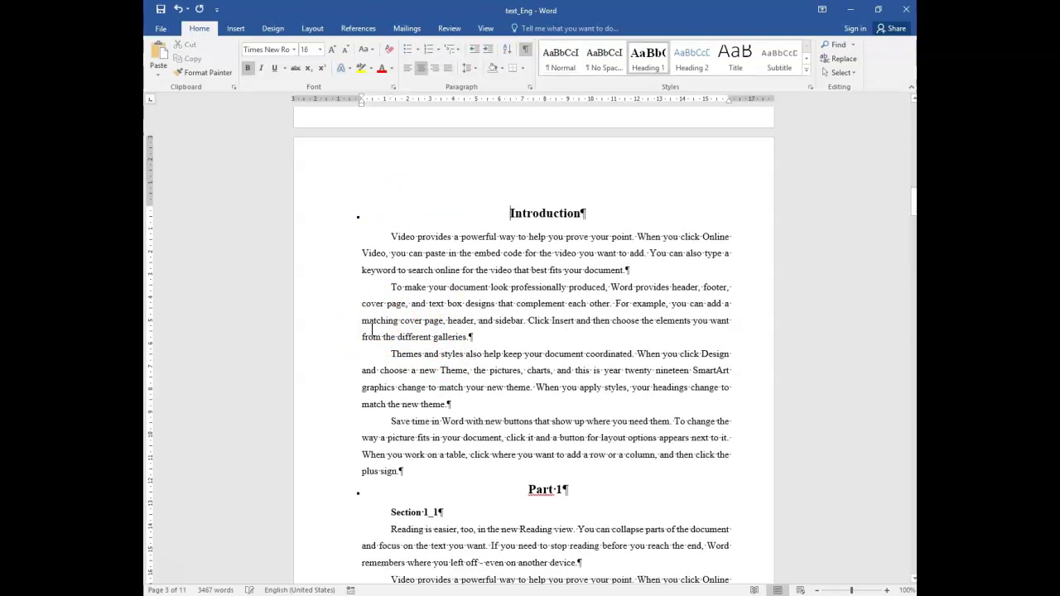
Turn on Page break before in the Heading 1 style's paragraph settings and apply the style modification
right_click(647, 54)
left_click(671, 76)
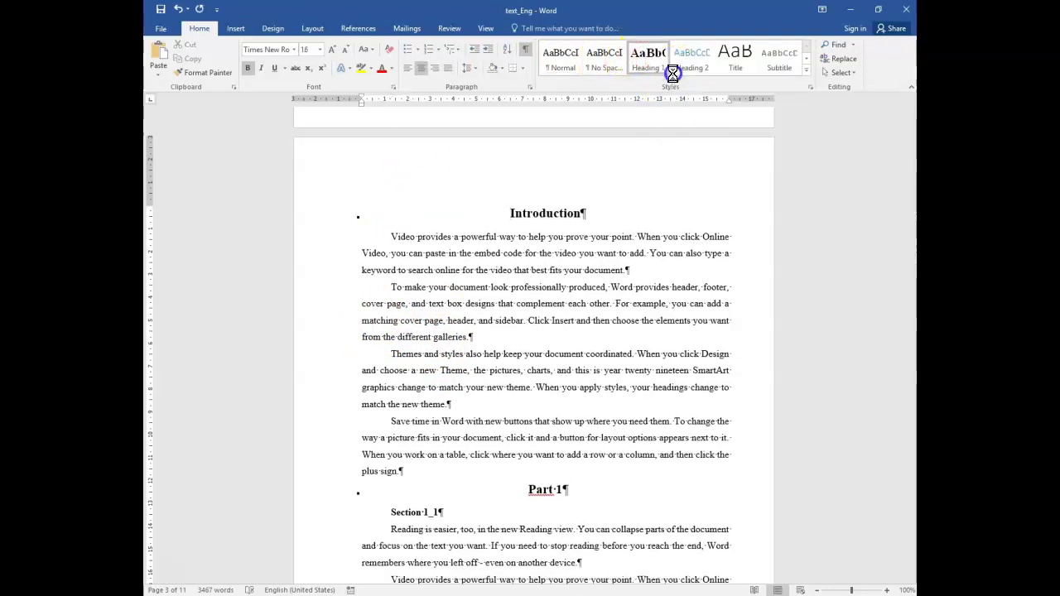
left_click(629, 354)
left_click(630, 383)
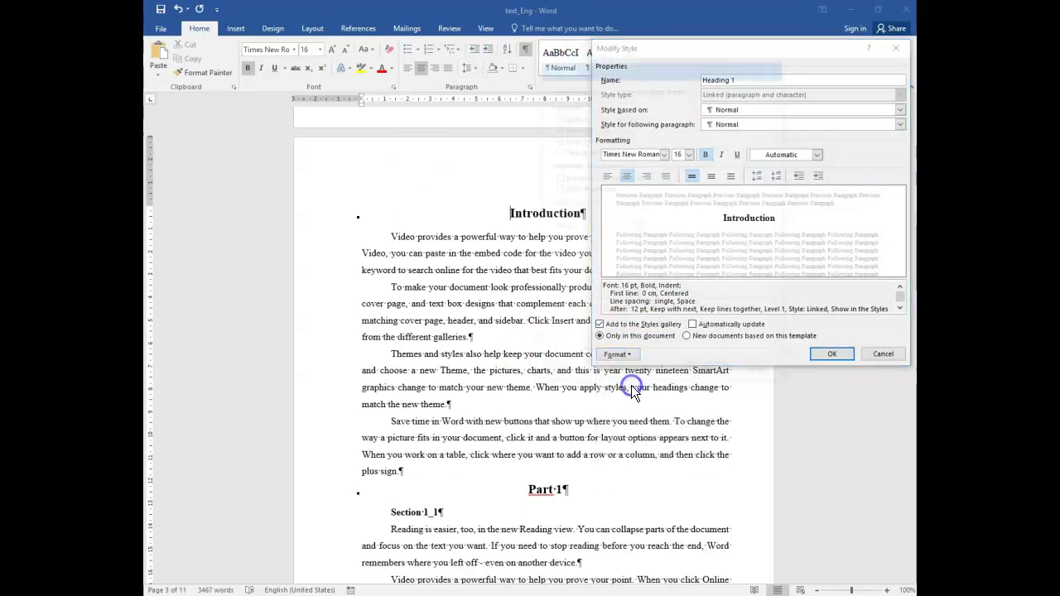
left_click(557, 150)
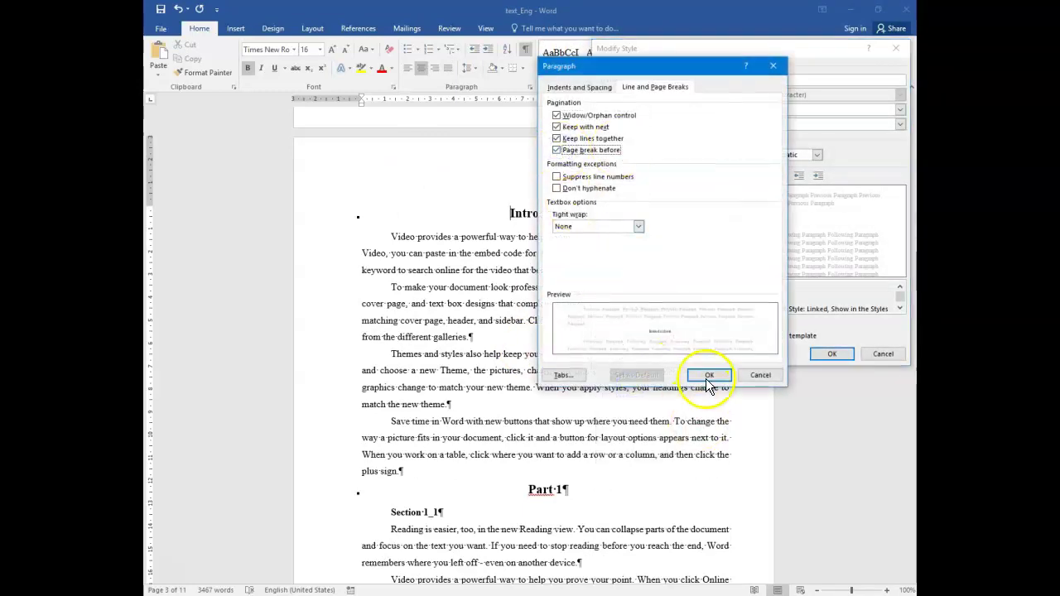
left_click(708, 375)
left_click(832, 353)
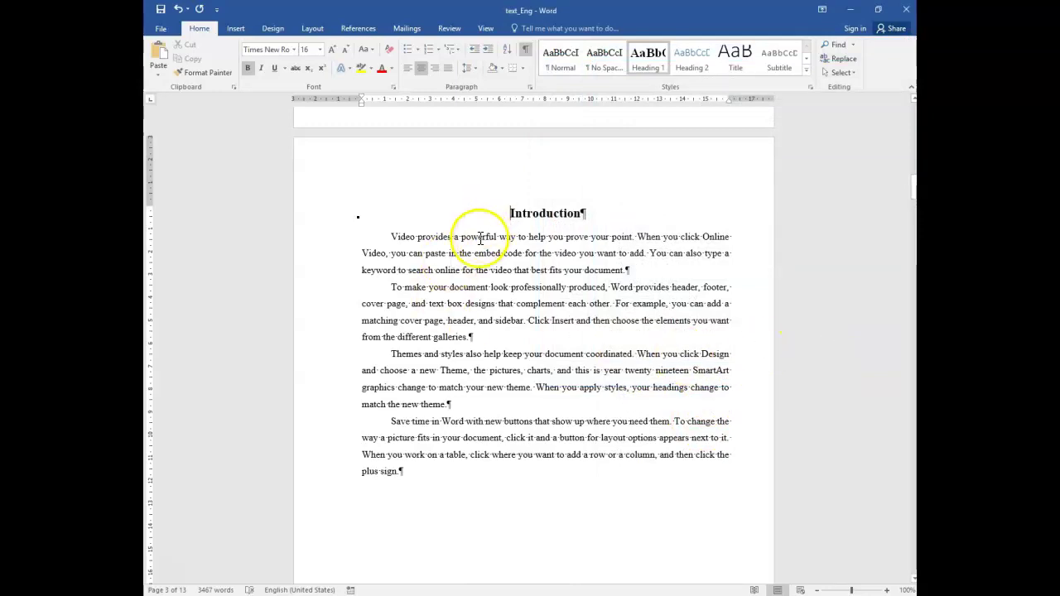
Examine where the Introduction and Part 1 chapters start on their pages
scroll(486, 240, "down", 10)
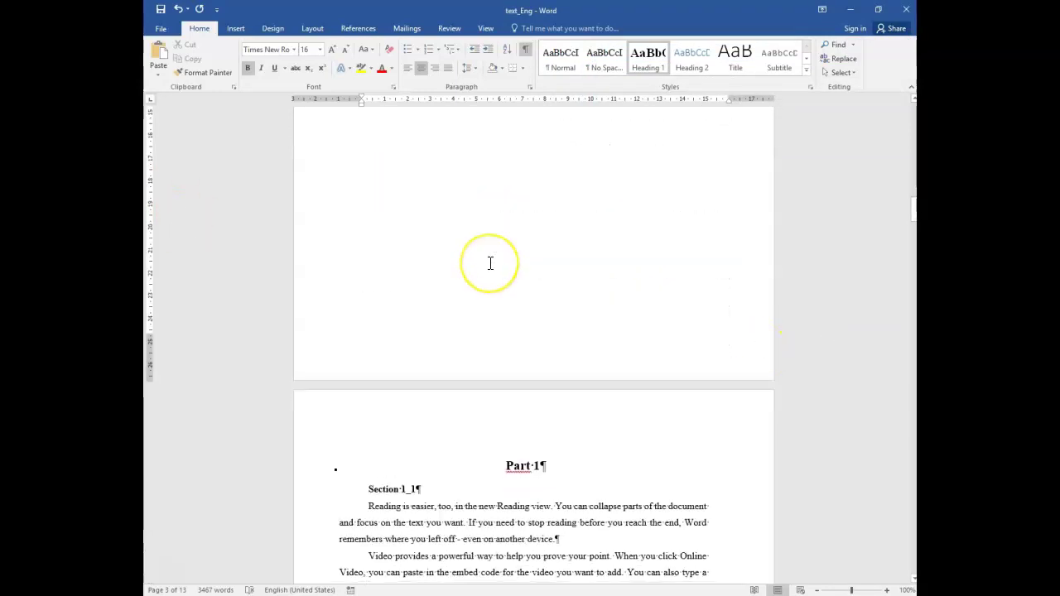
scroll(490, 263, "down", 4)
scroll(490, 263, "up", 10)
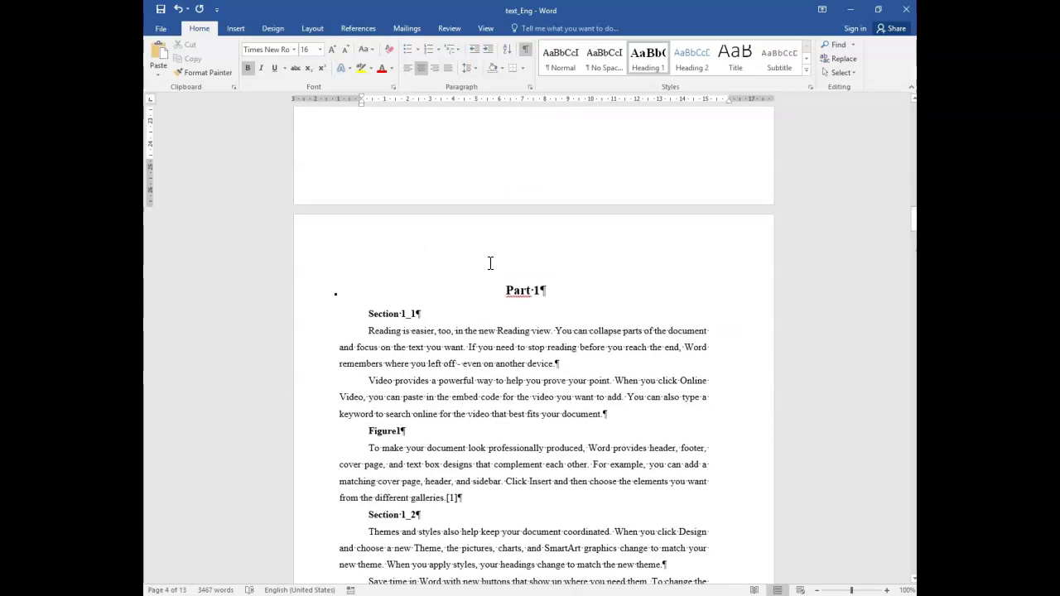
scroll(490, 263, "up", 4)
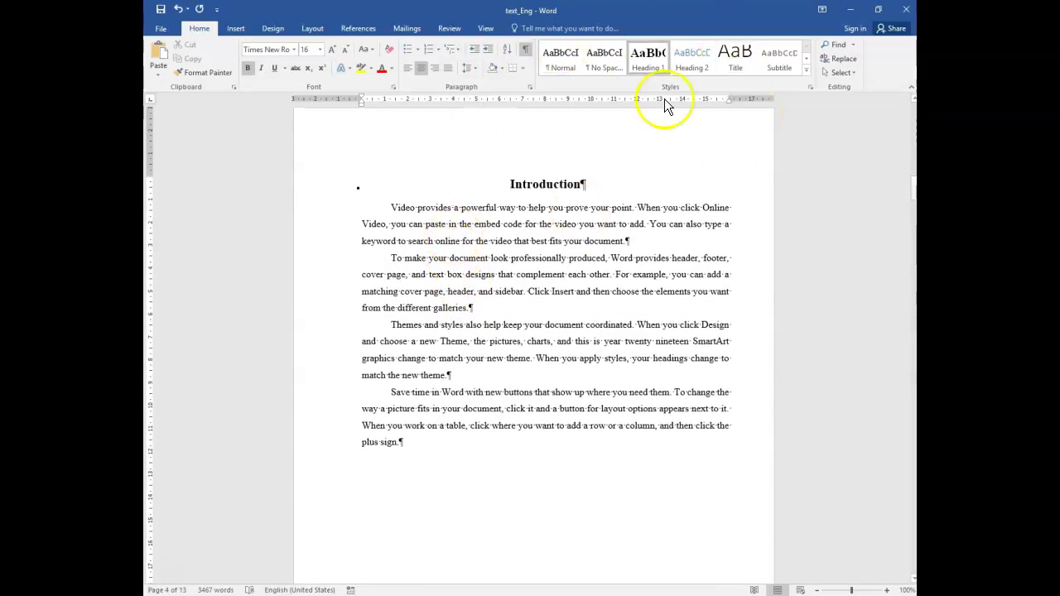
left_click(513, 189)
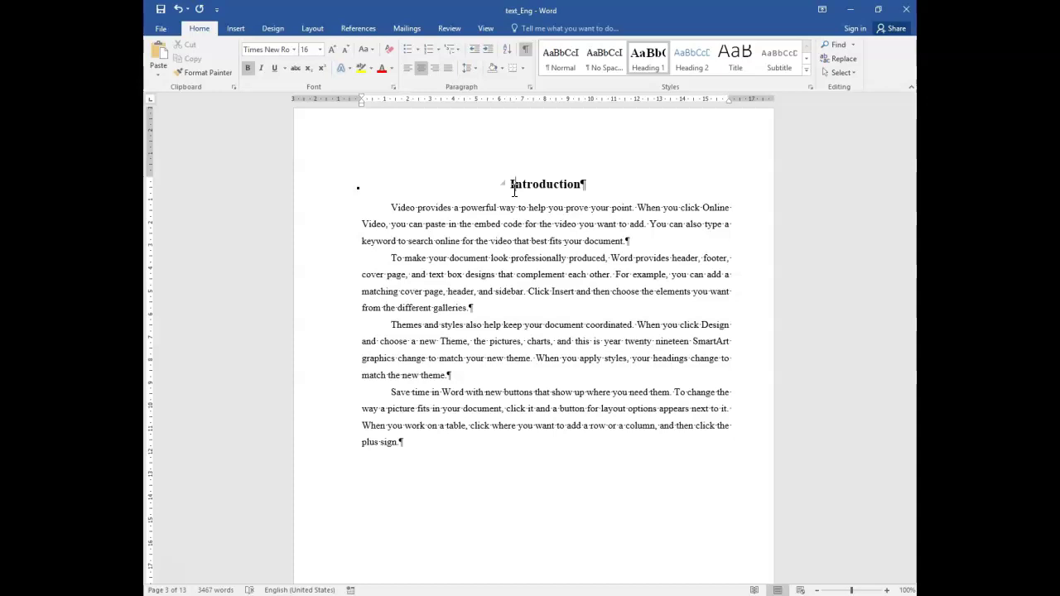
left_click(467, 215)
scroll(469, 236, "down", 6)
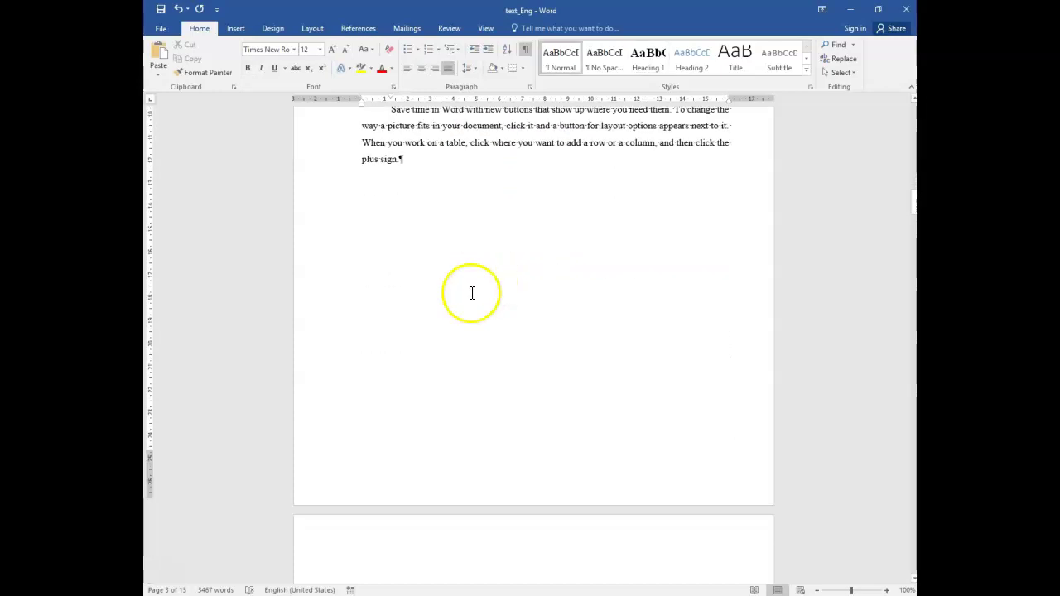
Switch to the formatting guidelines PDF in Chrome and examine the font size and the spacing before and after required for section headlines
key("alt+Tab")
left_click(599, 269)
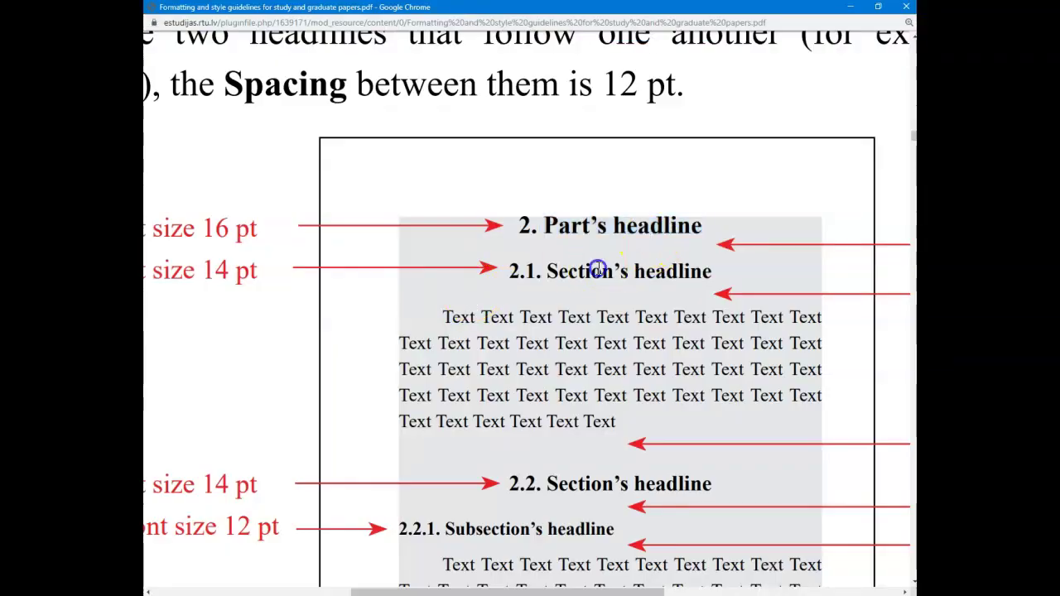
scroll(599, 270, "down", 2)
left_click_drag(534, 272, 675, 274)
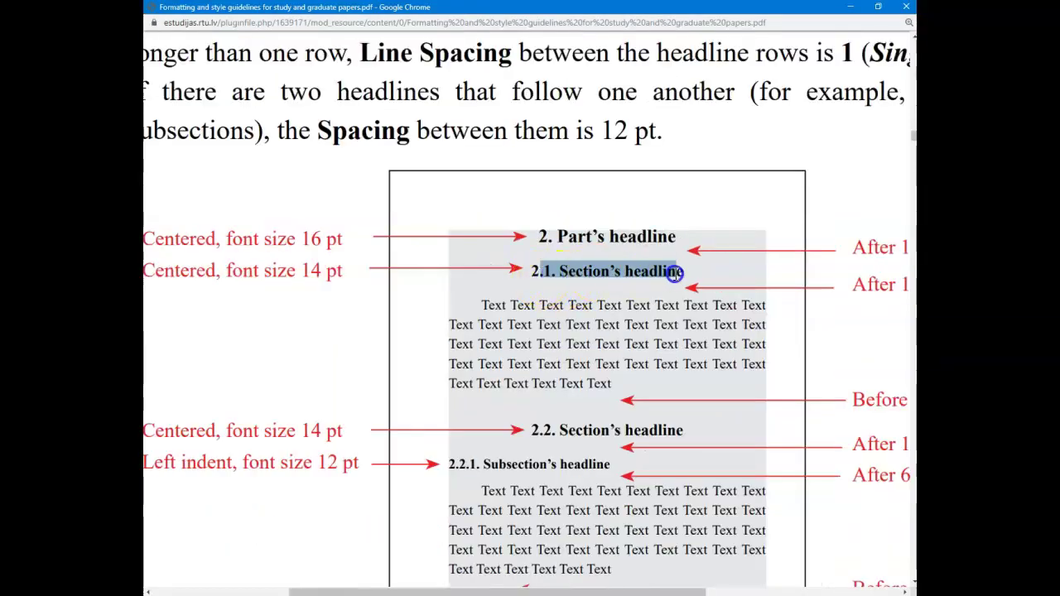
left_click(600, 271)
scroll(599, 273, "down", 3)
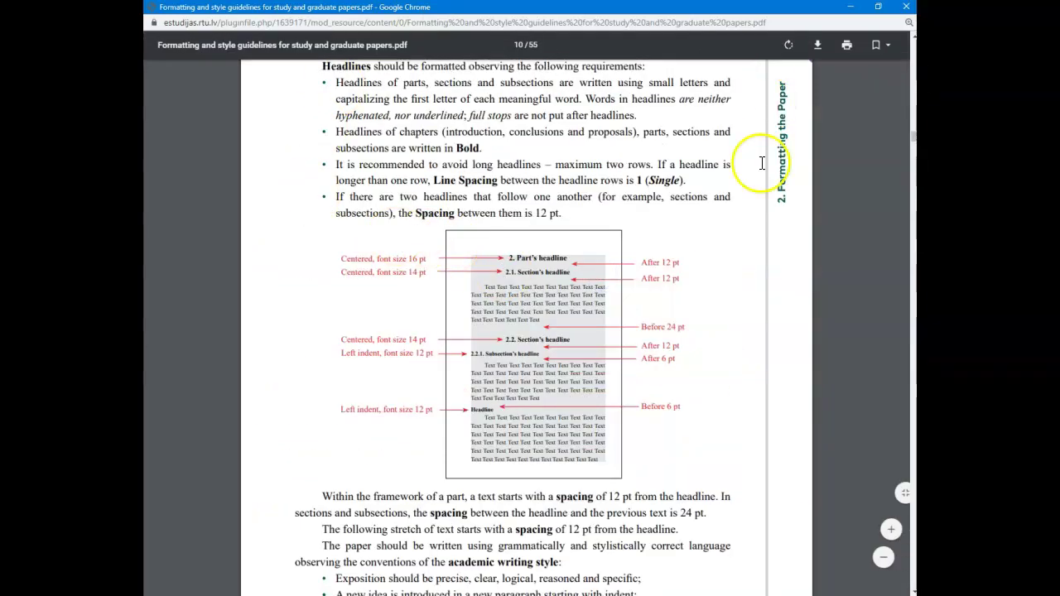
left_click_drag(406, 274, 412, 274)
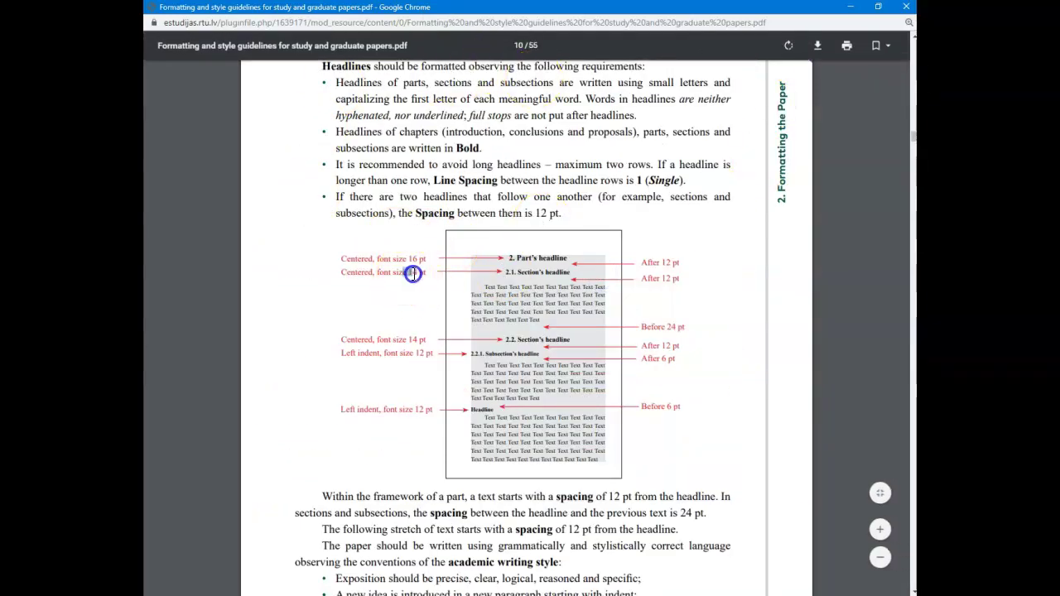
left_click_drag(642, 278, 687, 280)
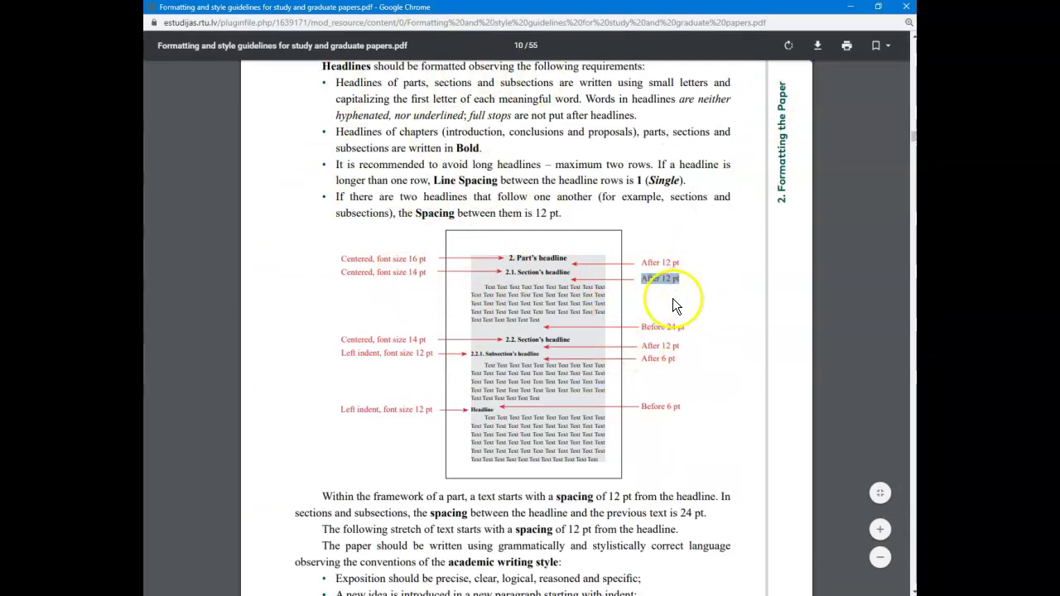
left_click_drag(641, 326, 688, 326)
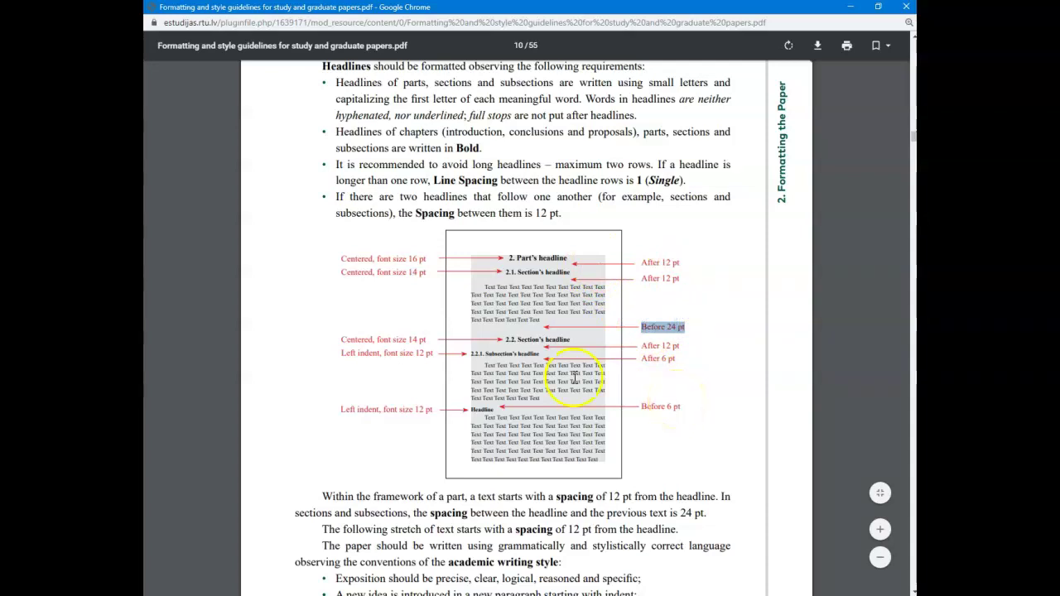
Examine the headline sample around the 2.2 section headline, including its subsection headline and the spacing from the preceding text
scroll(531, 361, "up", 3)
left_click_drag(447, 302, 509, 302)
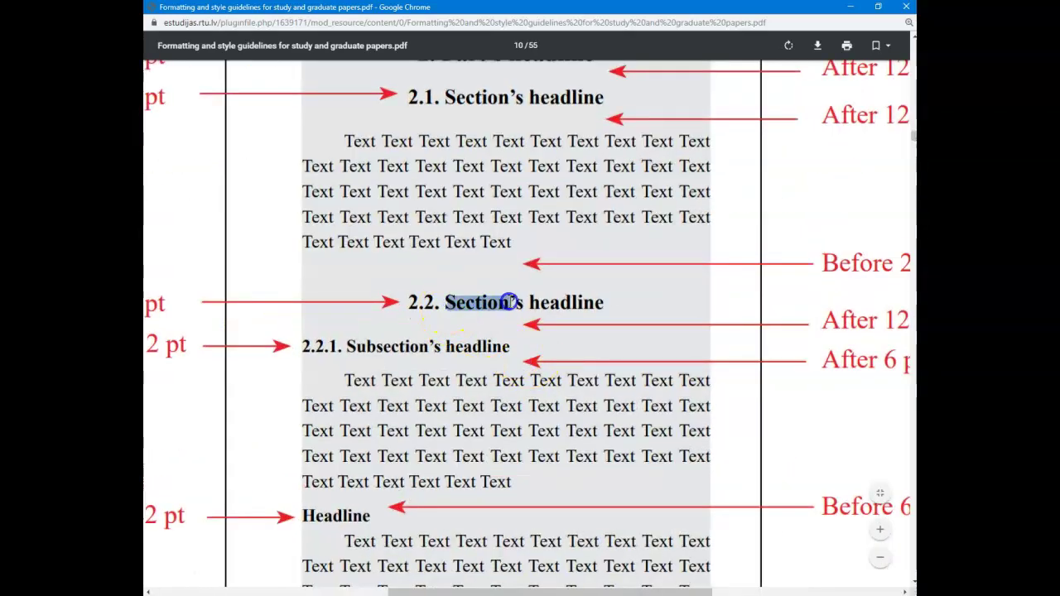
left_click_drag(348, 346, 442, 347)
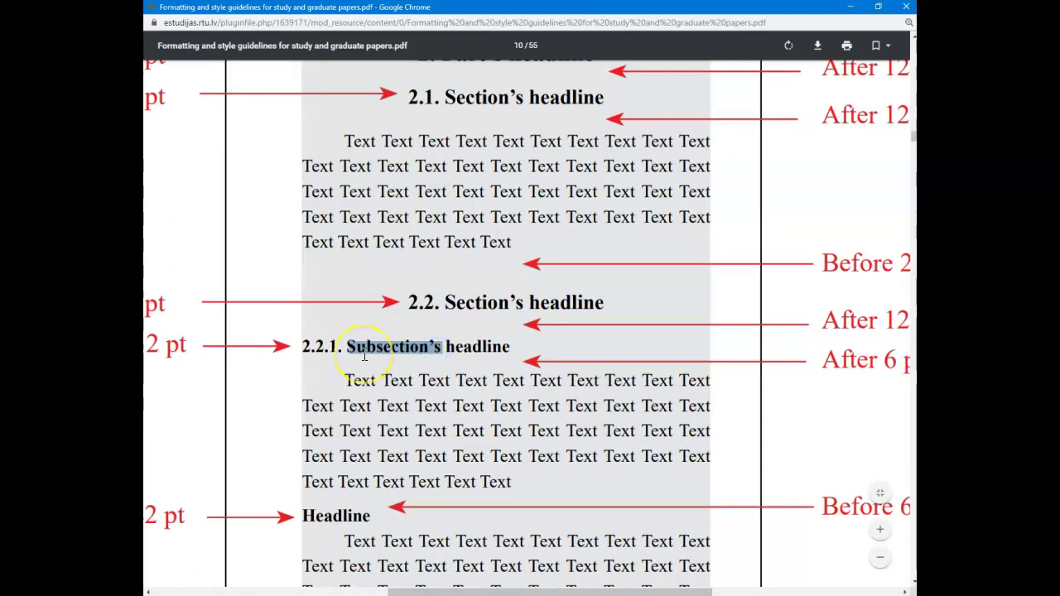
scroll(364, 355, "down", 3)
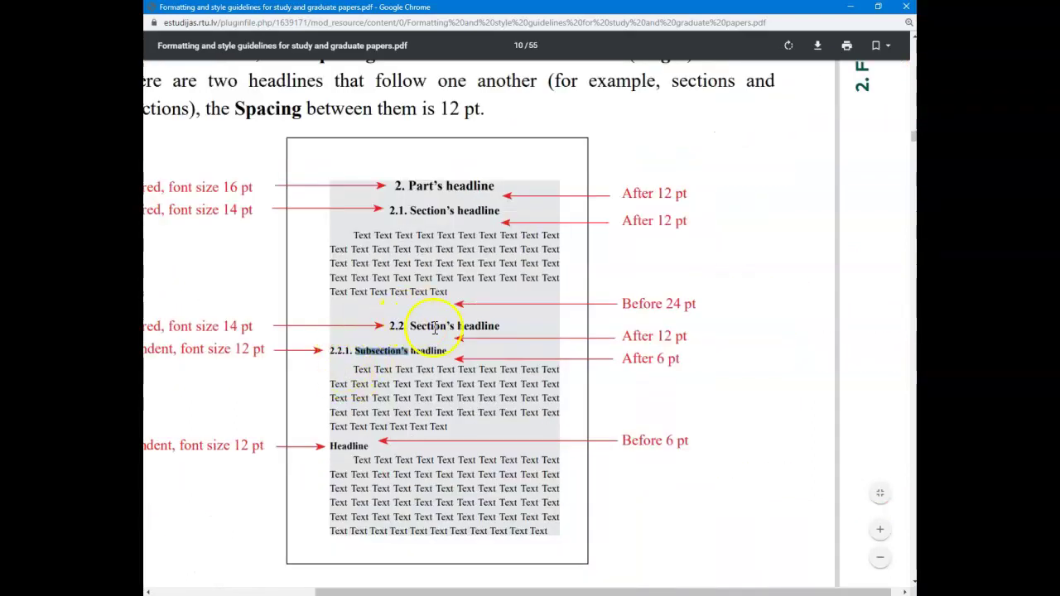
left_click_drag(449, 294, 377, 224)
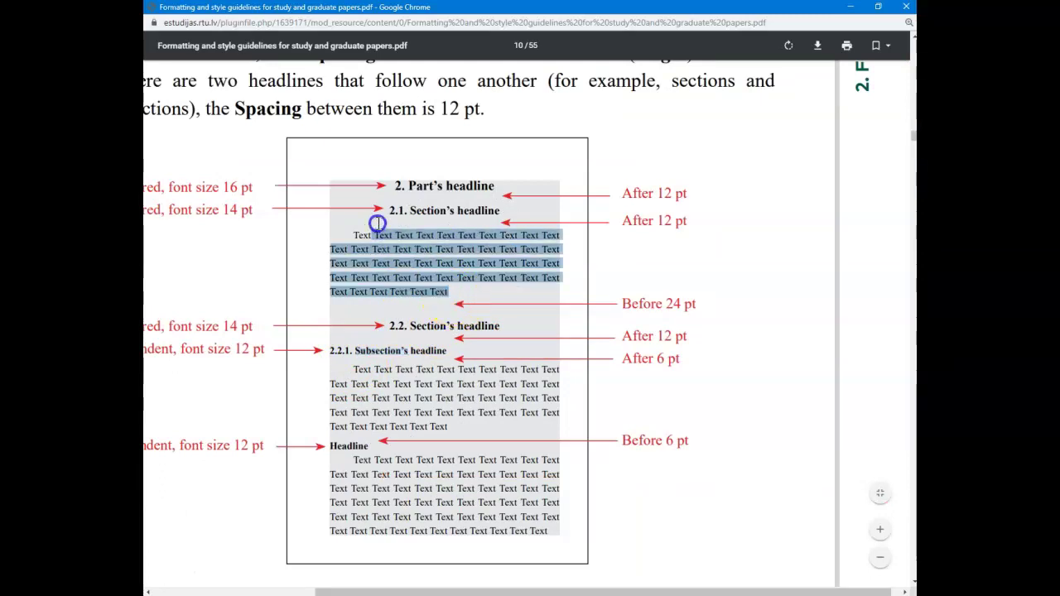
left_click(452, 305)
left_click_drag(665, 303, 688, 303)
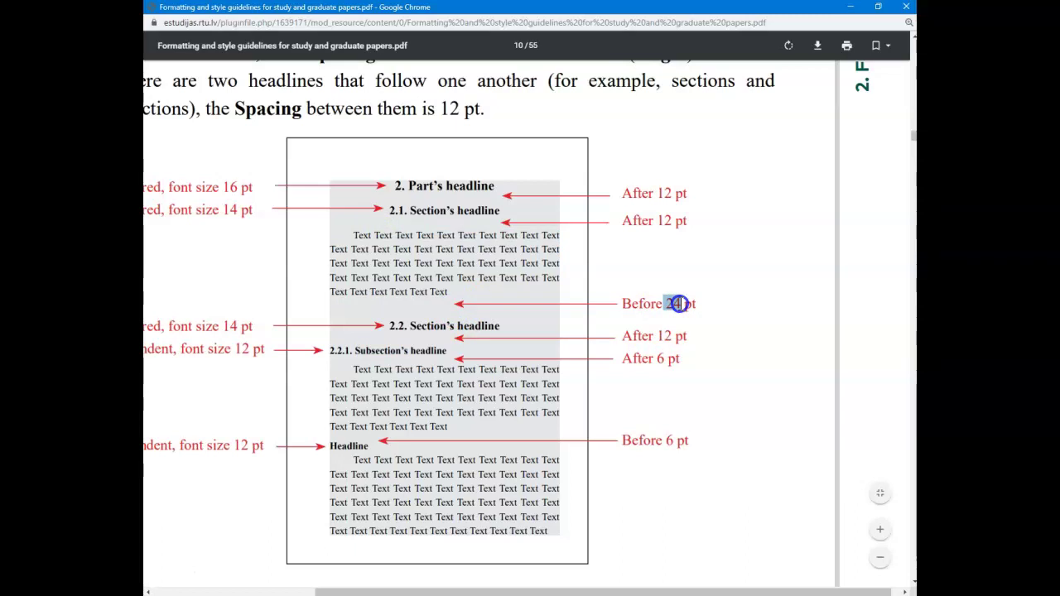
Compare the spacing after the part's headline with the spacing before a section headline that follows body text in the guidelines
left_click_drag(407, 185, 494, 185)
left_click_drag(659, 193, 686, 193)
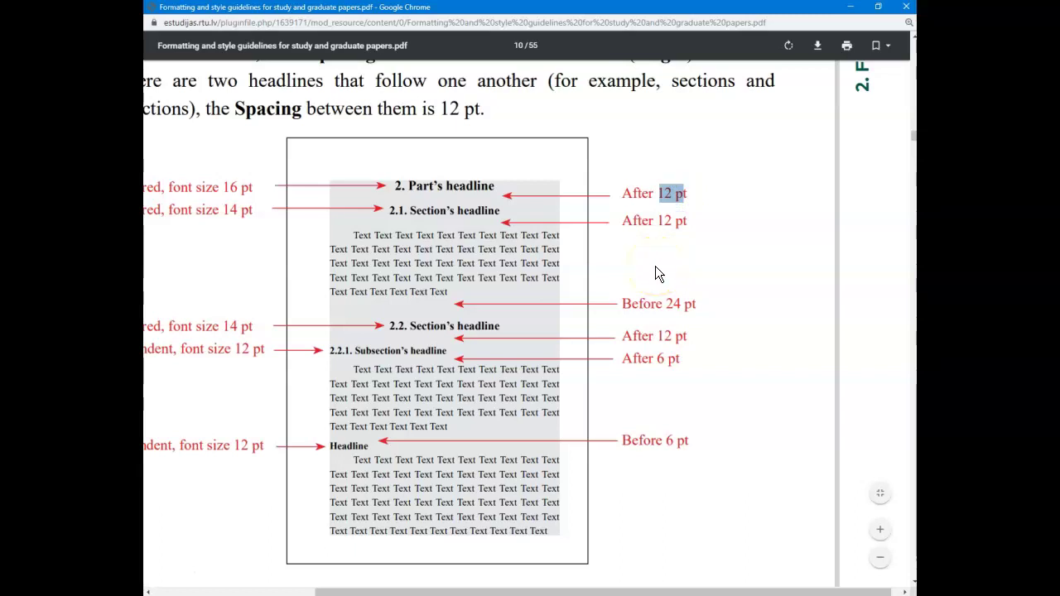
left_click_drag(666, 304, 686, 304)
left_click_drag(656, 193, 687, 193)
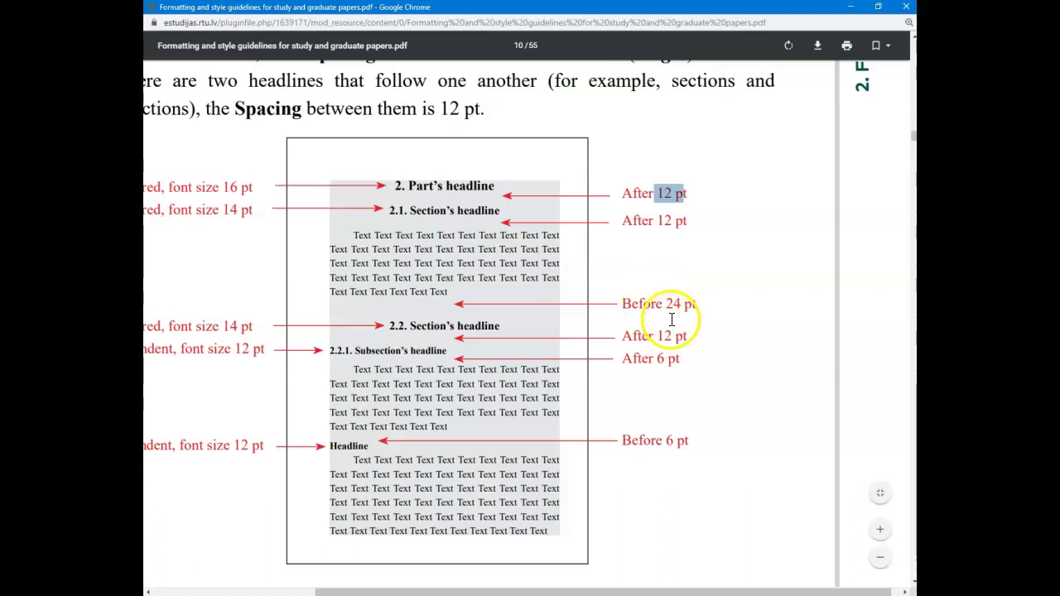
left_click_drag(451, 304, 350, 229)
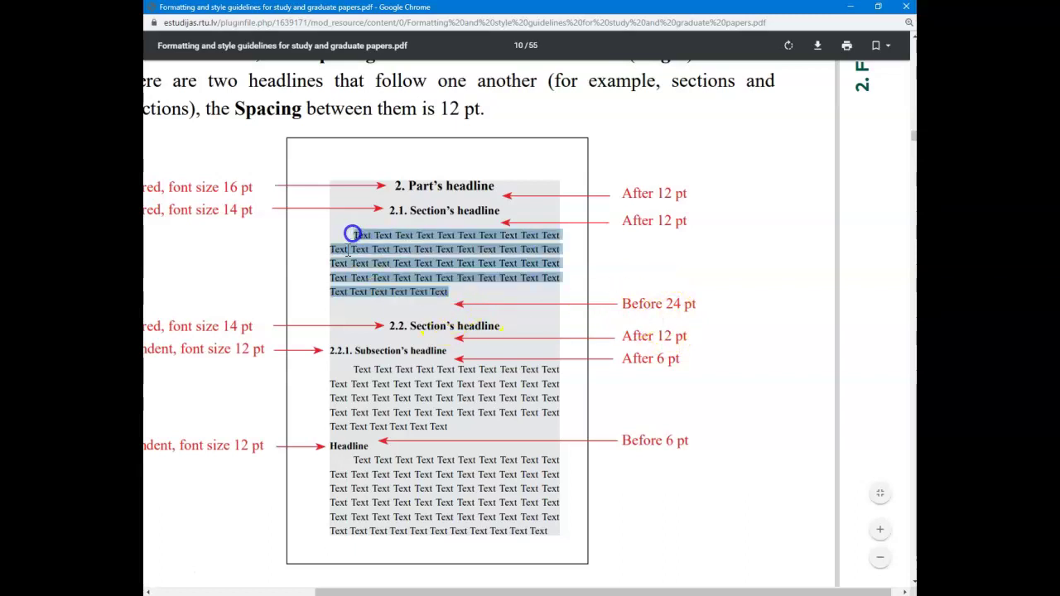
left_click_drag(453, 282, 339, 226)
left_click_drag(660, 302, 683, 302)
left_click_drag(495, 186, 404, 174)
left_click_drag(660, 193, 679, 192)
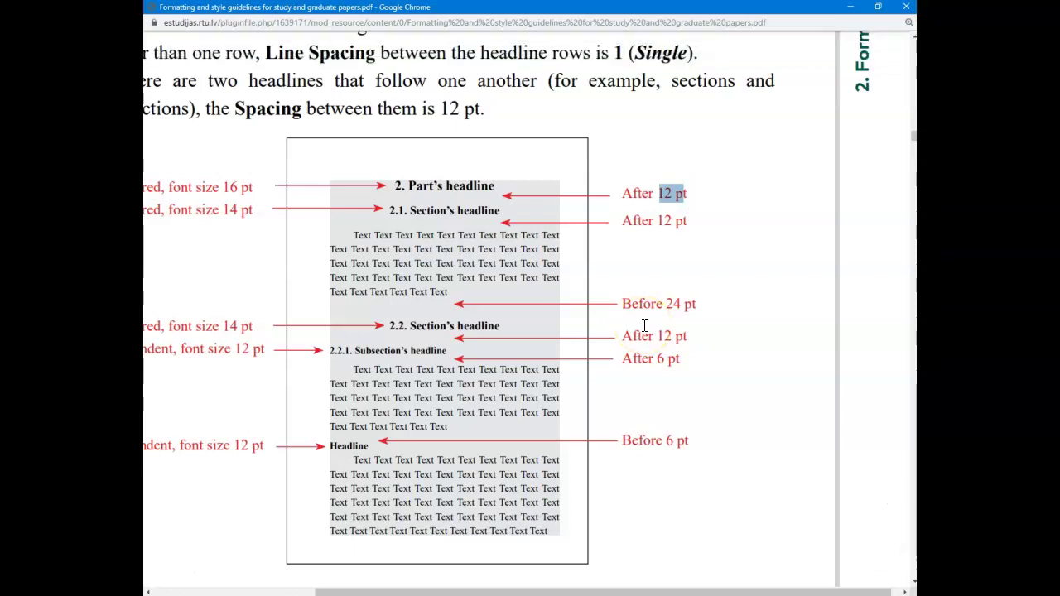
left_click_drag(683, 304, 650, 302)
left_click_drag(673, 192, 639, 189)
Switch back to Word and apply the Heading 2 style to the Section 1_1 headline under Part 1
key("alt+Tab")
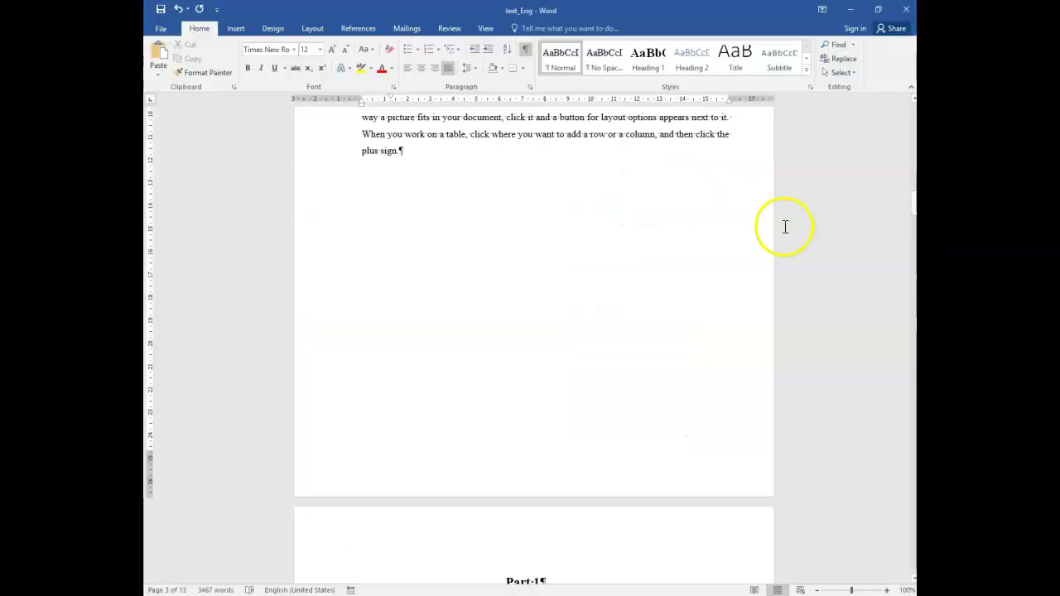
scroll(525, 319, "up", 4)
scroll(525, 319, "up", 2)
scroll(497, 323, "down", 15)
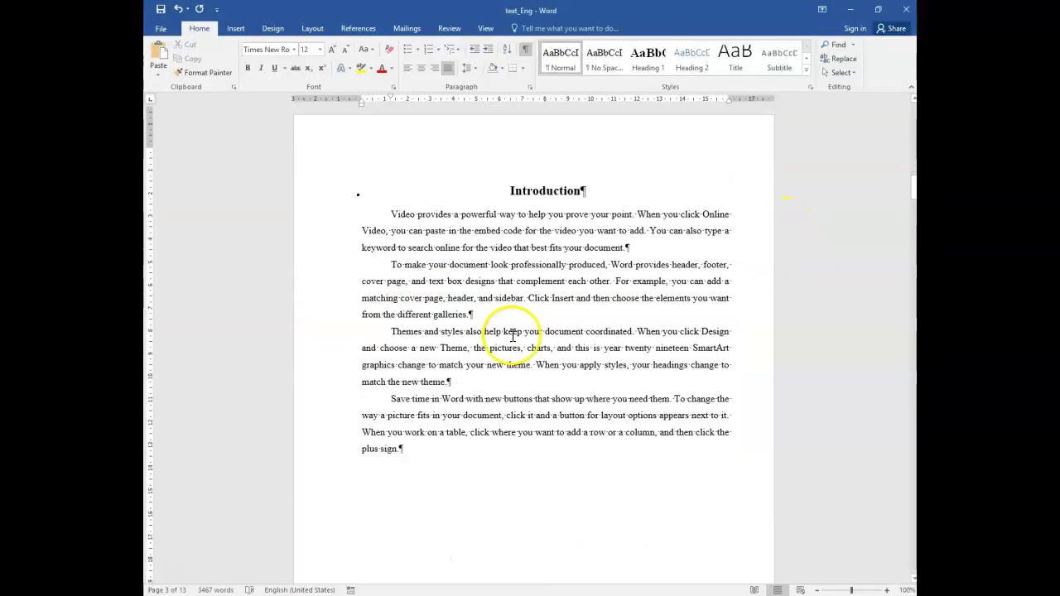
scroll(451, 336, "up", 3)
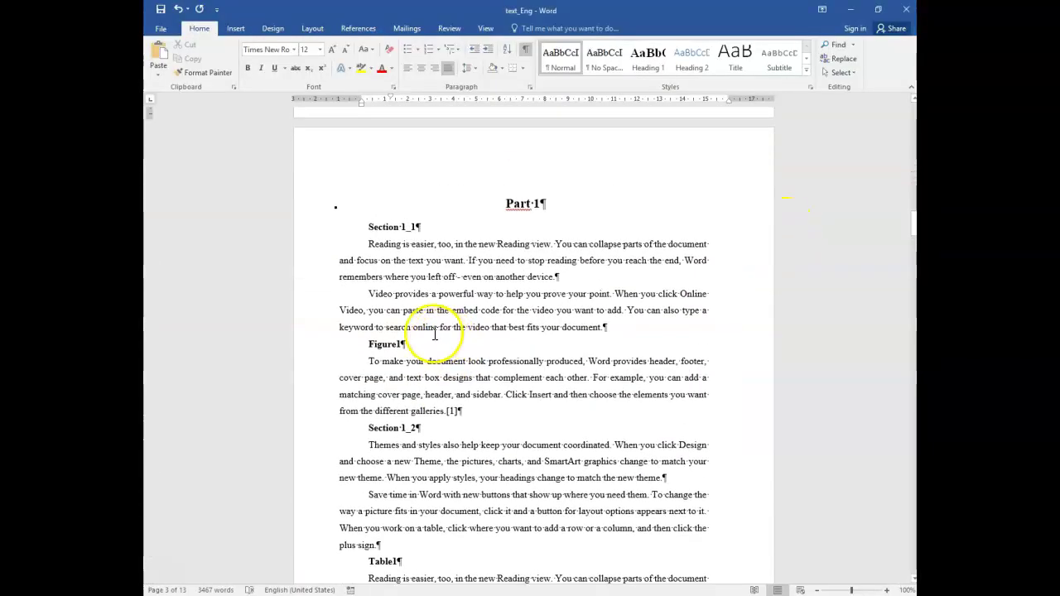
left_click(381, 226)
left_click(704, 73)
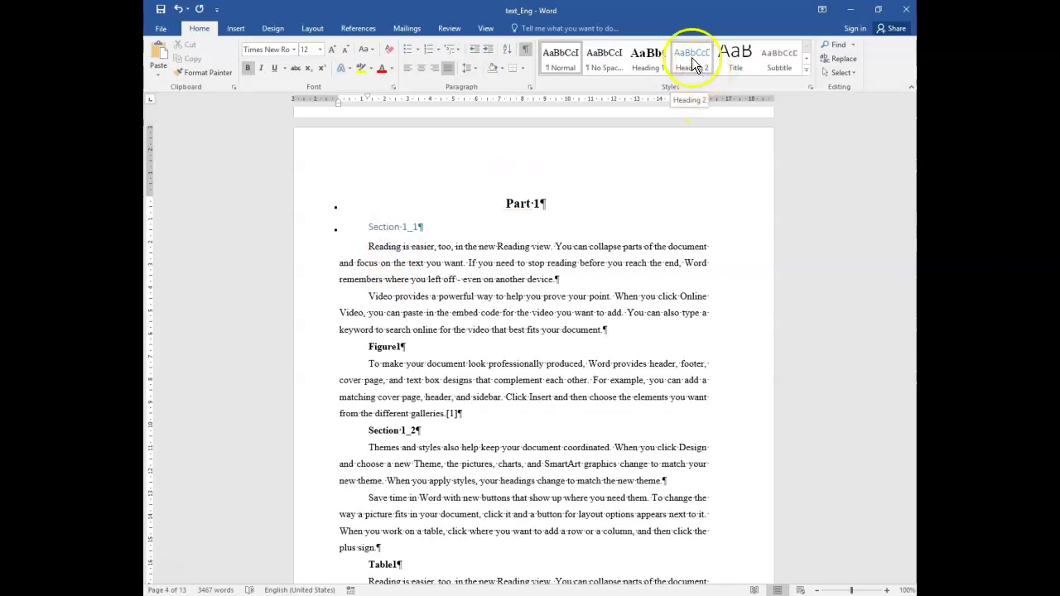
Modify the Heading 2 style's font to Times New Roman, 14 pt, bold, with automatic colour
right_click(698, 66)
left_click(722, 74)
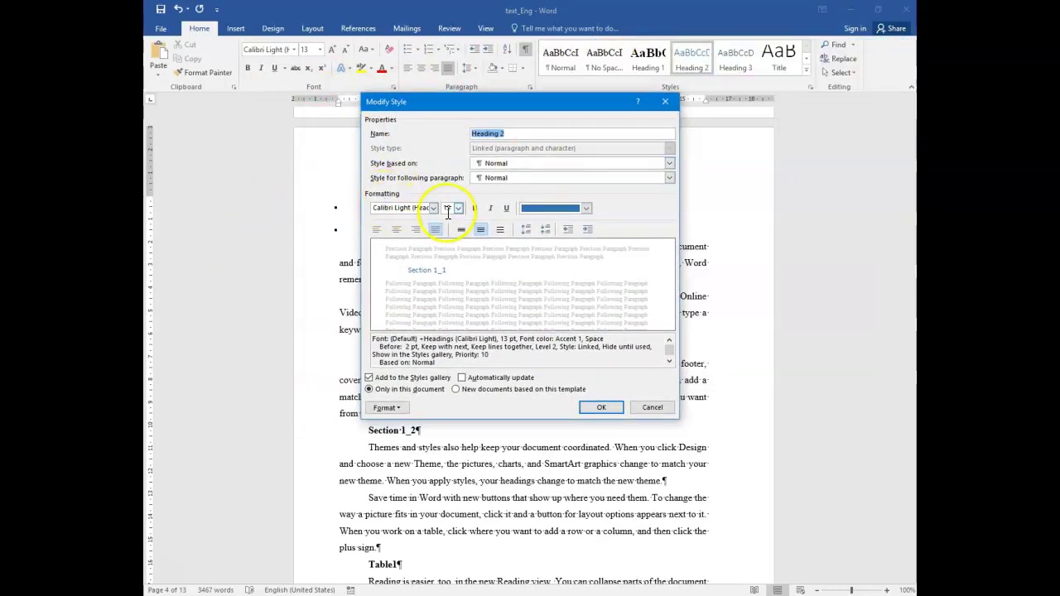
left_click(432, 207)
left_click(424, 247)
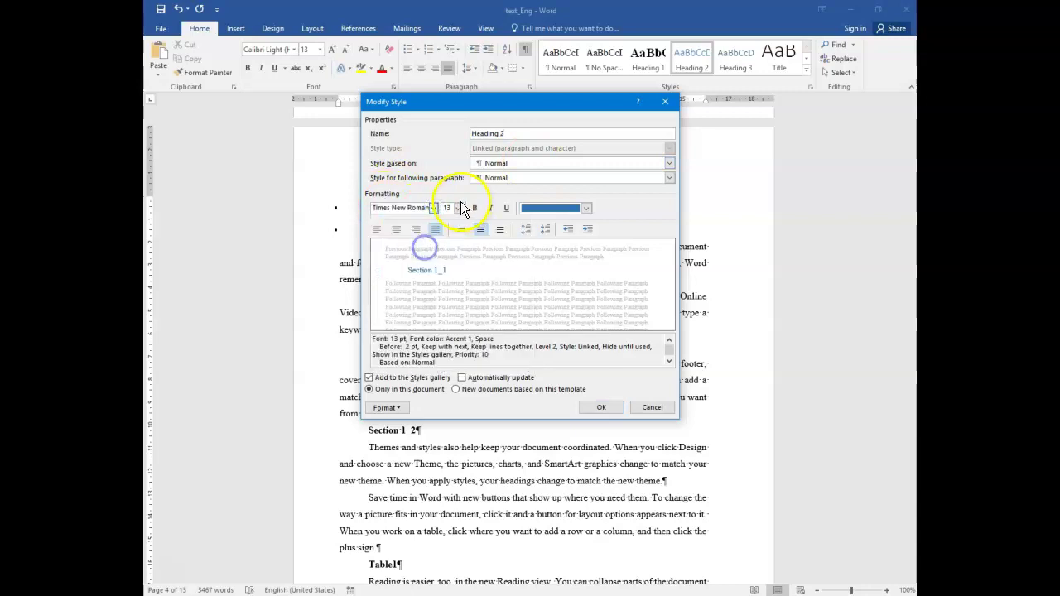
left_click(459, 208)
left_click(448, 261)
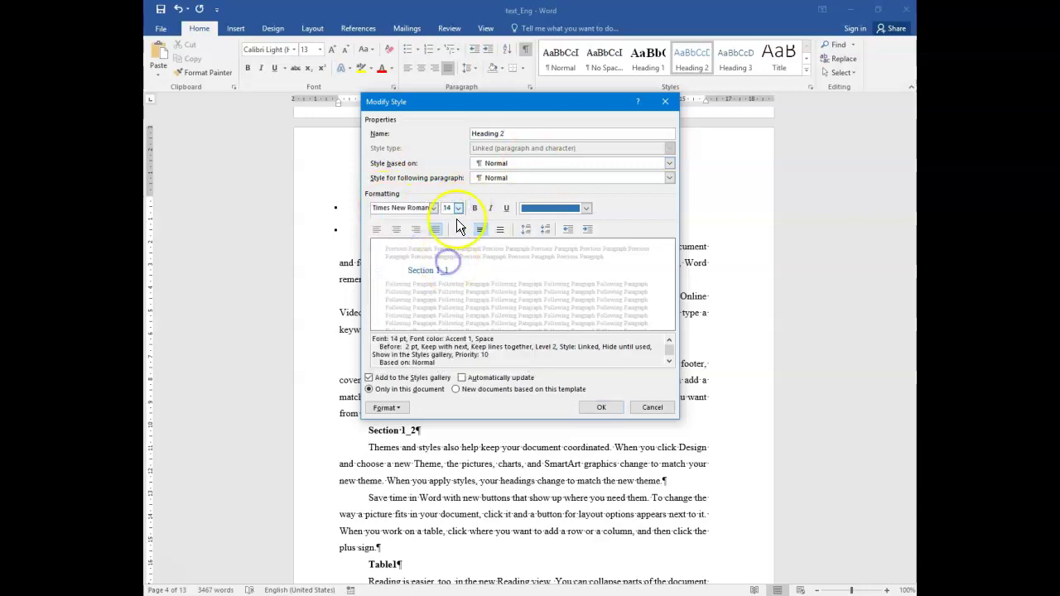
left_click(474, 208)
left_click(554, 209)
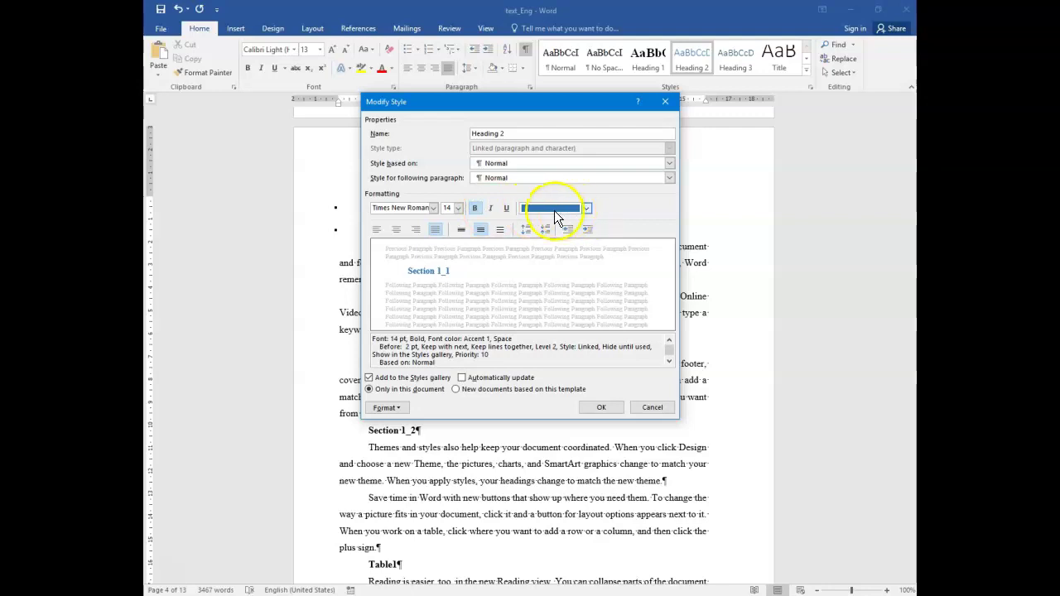
left_click(542, 225)
In the Heading 2 style's paragraph settings, set the alignment to Centered and the special indent to none
left_click(397, 407)
left_click(406, 436)
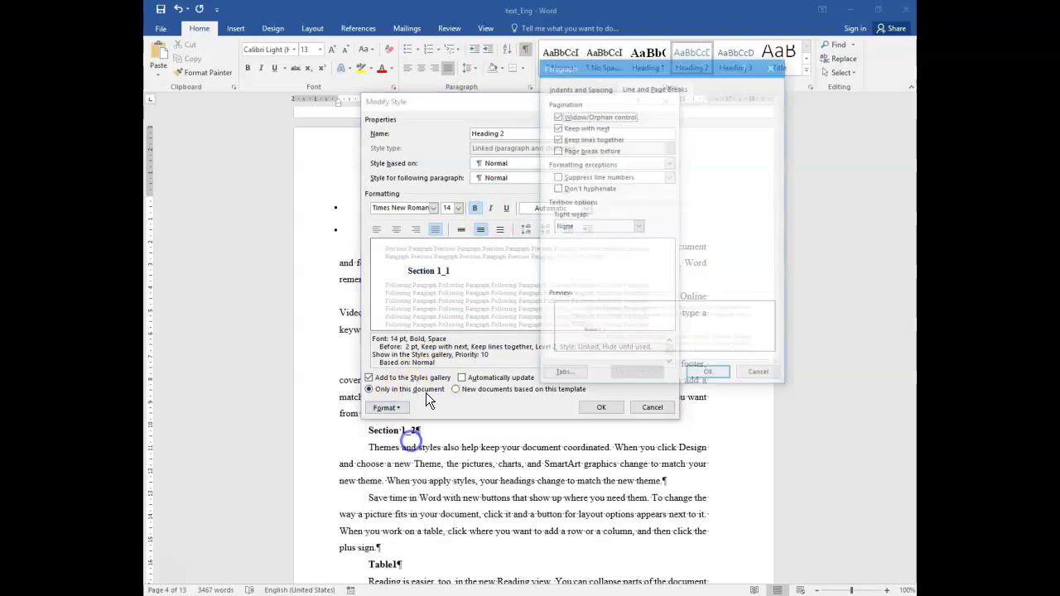
left_click_drag(604, 68, 458, 106)
left_click(481, 154)
left_click(472, 174)
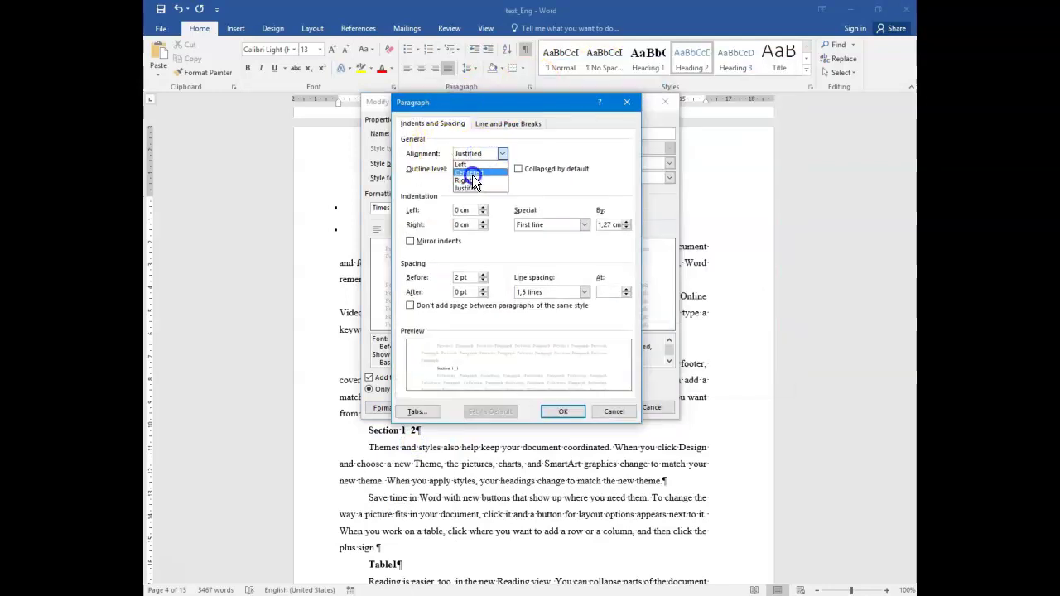
left_click(538, 224)
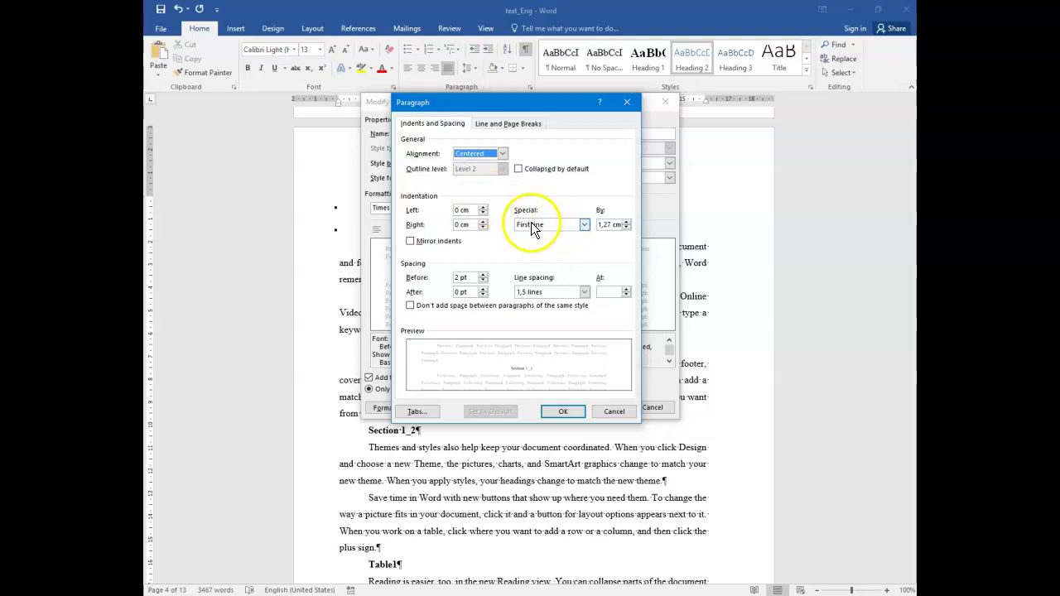
left_click(543, 236)
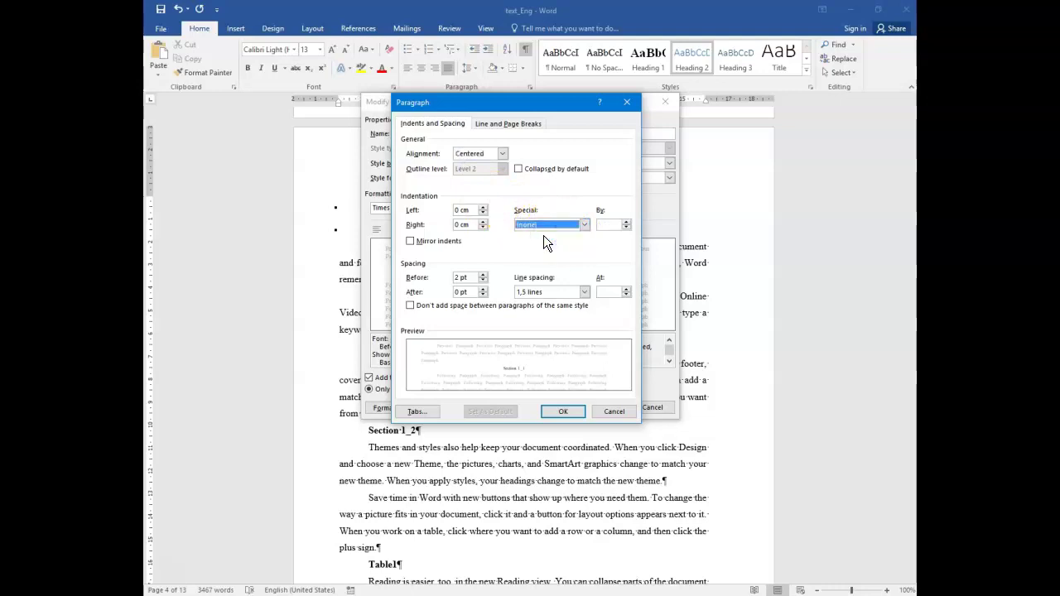
Set the Heading 2 style to single line spacing, with 24 pt spacing before and 12 pt after
left_click(531, 300)
left_click(531, 303)
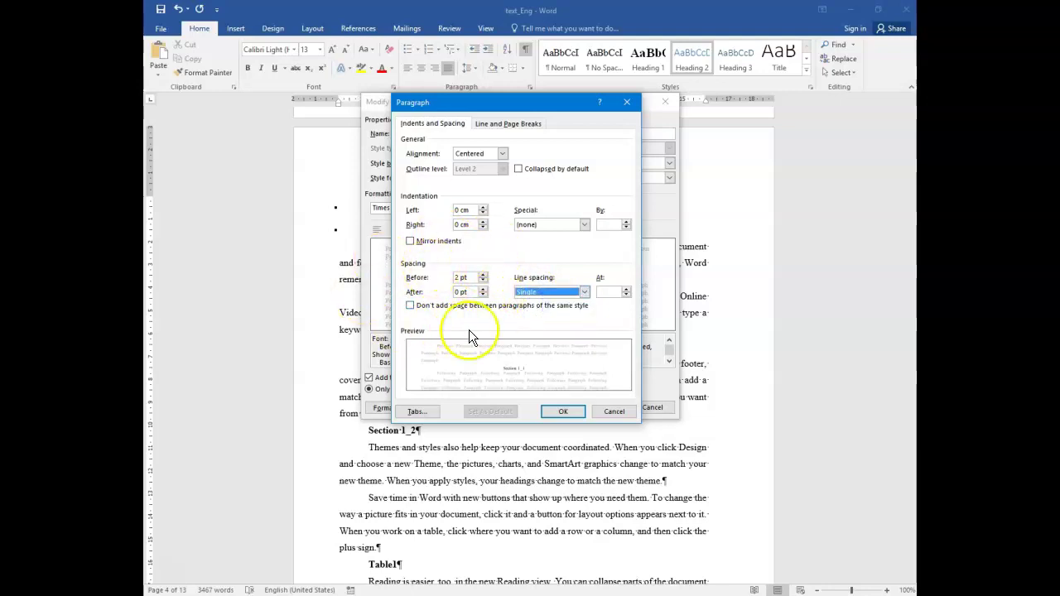
left_click(482, 275)
left_click(483, 275)
left_click(483, 275)
left_click(482, 275)
left_click(483, 288)
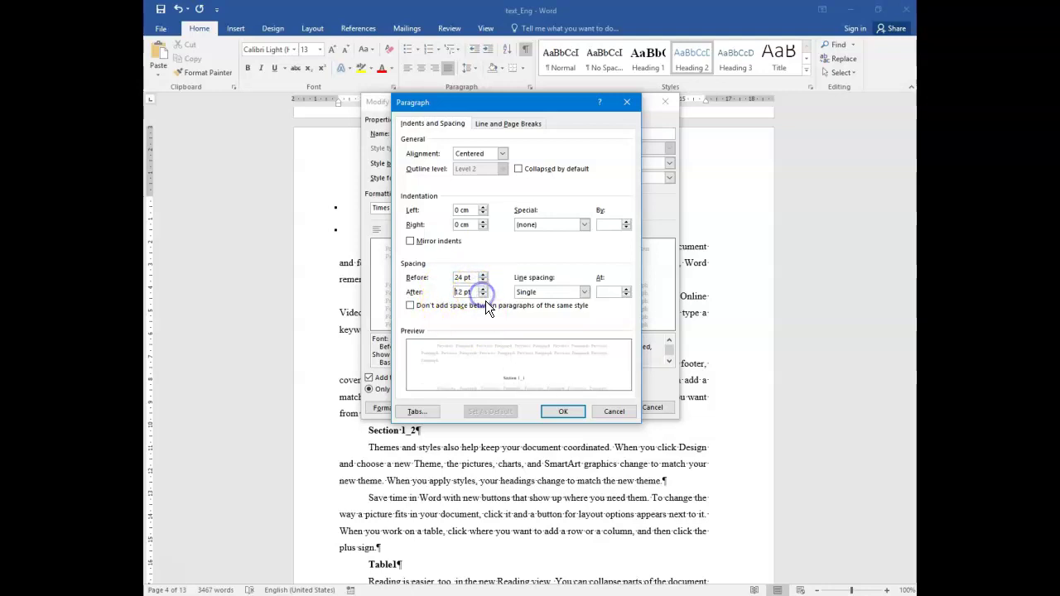
Check the spacing values for part and section headlines in the guidelines PDF in Chrome, and return to Word
key("alt+Tab")
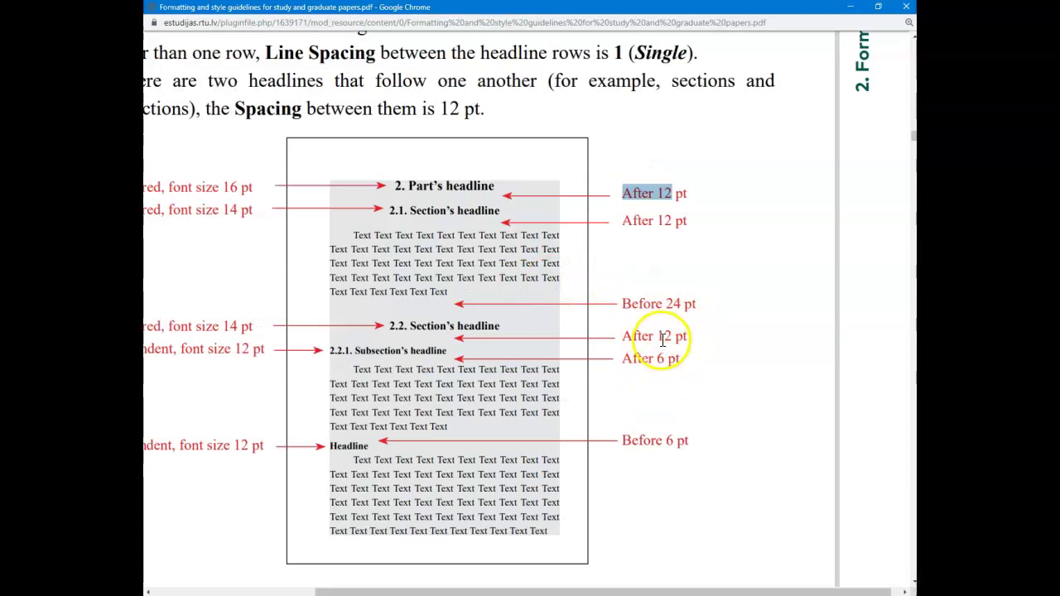
left_click_drag(686, 336, 623, 335)
left_click_drag(695, 304, 621, 304)
left_click_drag(687, 193, 604, 192)
key("alt+Tab")
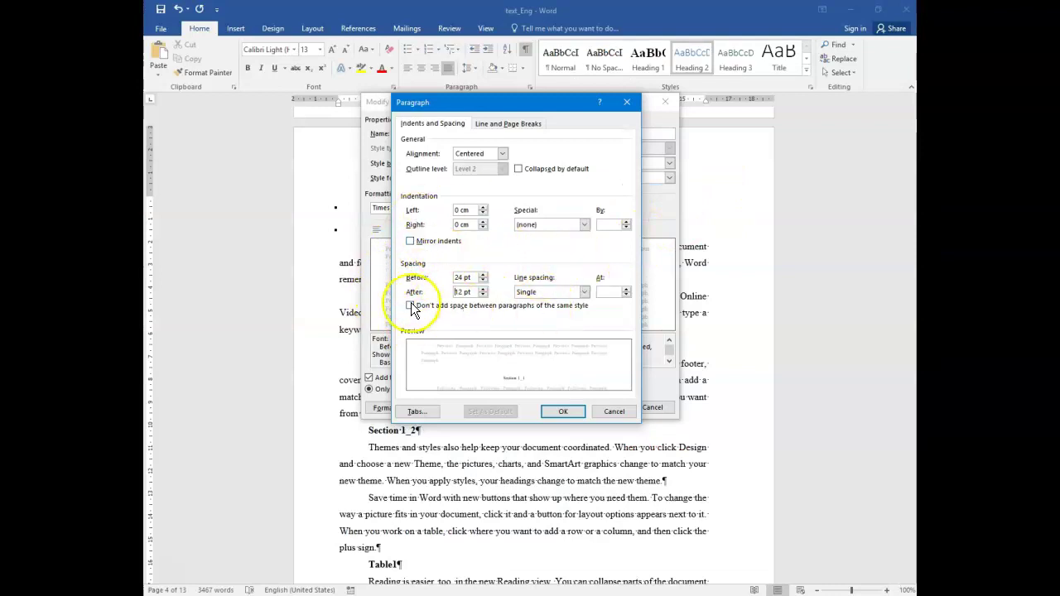
Try 12 pt spacing before in the Heading 2 paragraph settings, and set it back to 24 pt
left_click(482, 280)
left_click(482, 280)
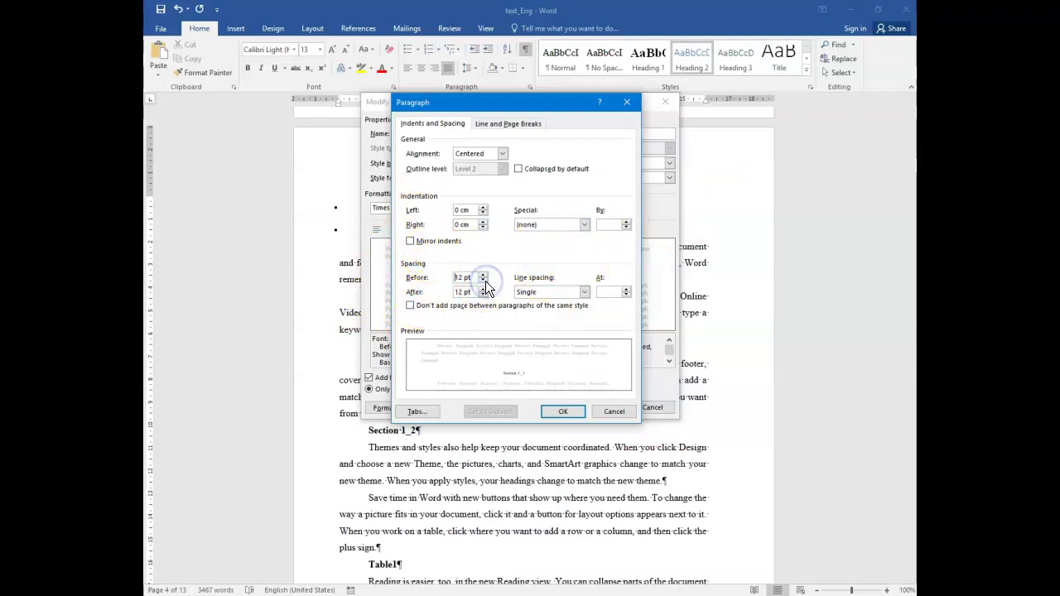
left_click(485, 281)
left_click(485, 276)
left_click(485, 276)
left_click(485, 277)
left_click(485, 276)
left_click(485, 281)
In the guidelines PDF, compare a section headline directly under a part headline with one that follows body text
key("alt+Tab")
left_click_drag(367, 177, 503, 215)
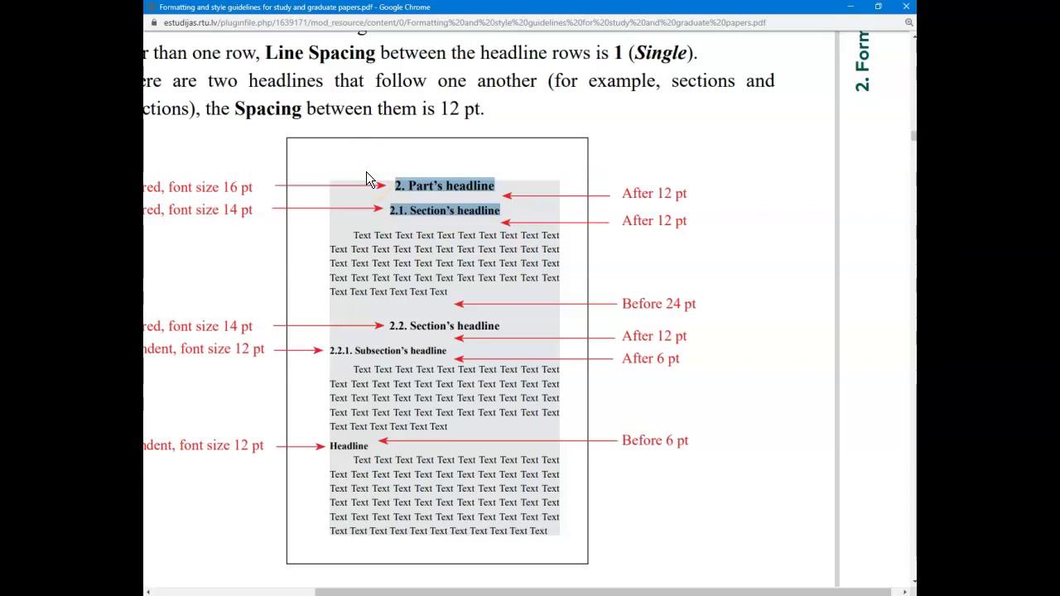
left_click_drag(347, 276, 501, 333)
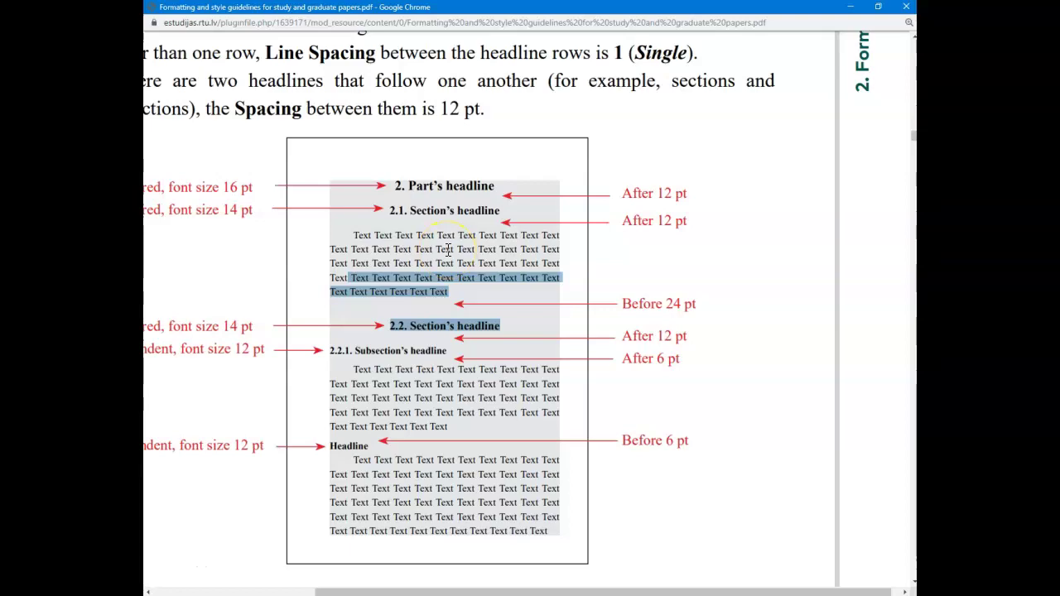
key("alt+Tab")
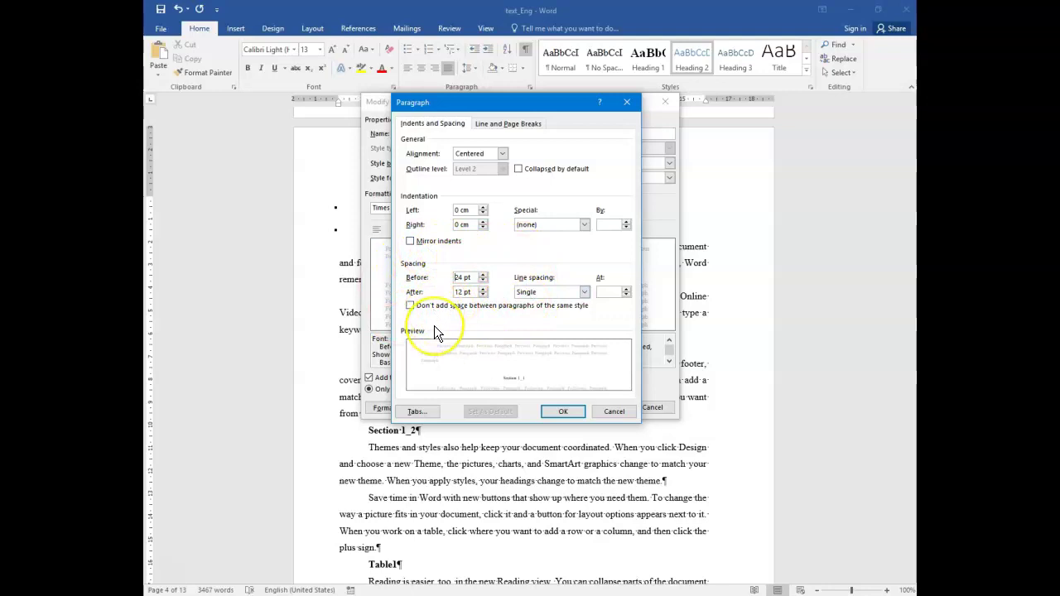
key("alt+Tab")
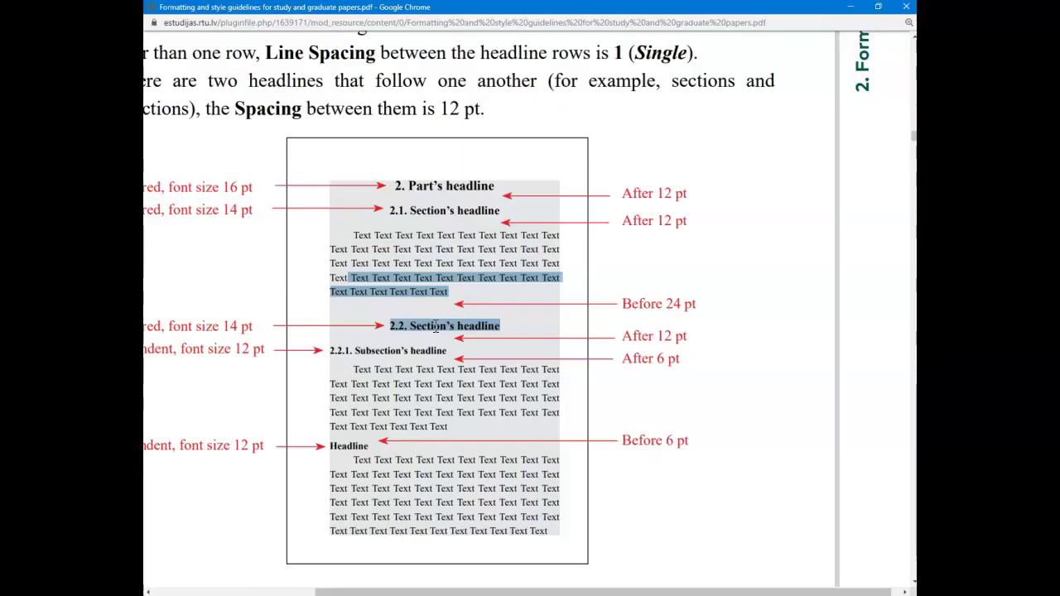
left_click_drag(374, 188, 500, 219)
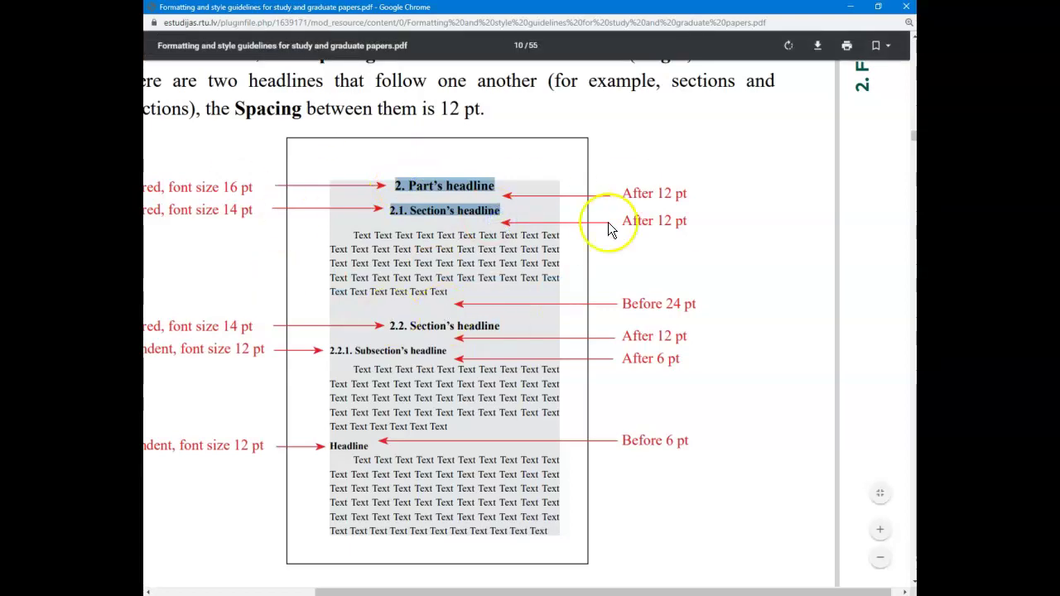
Switch back to Word and save the modified paragraph and font settings in the Heading 2 style
key("alt+Tab")
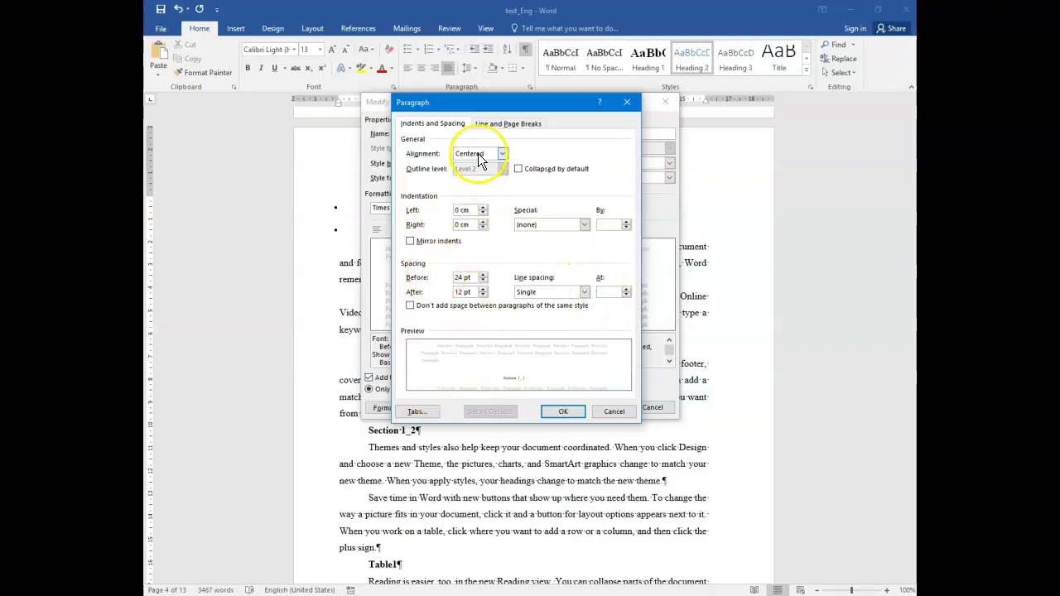
left_click(568, 410)
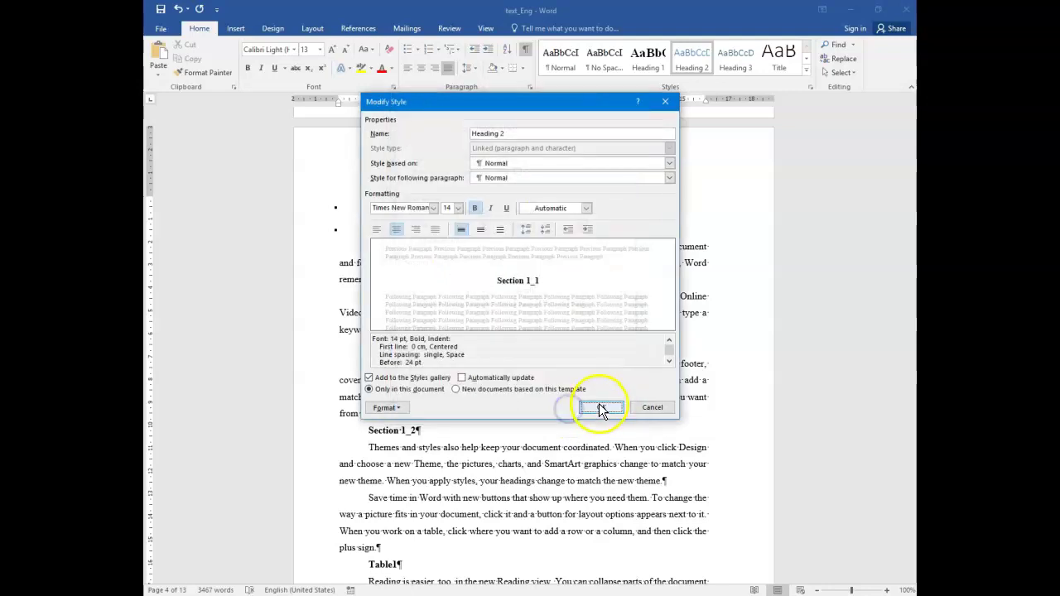
left_click(599, 406)
left_click(525, 236)
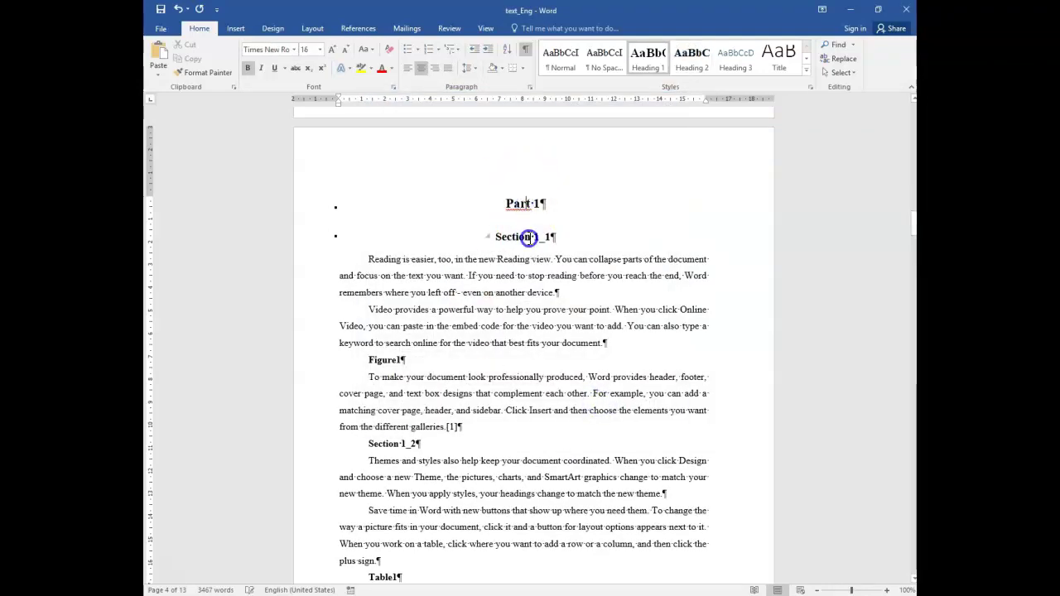
Apply the Heading 2 style to the Section 1_2 headline
left_click(397, 447)
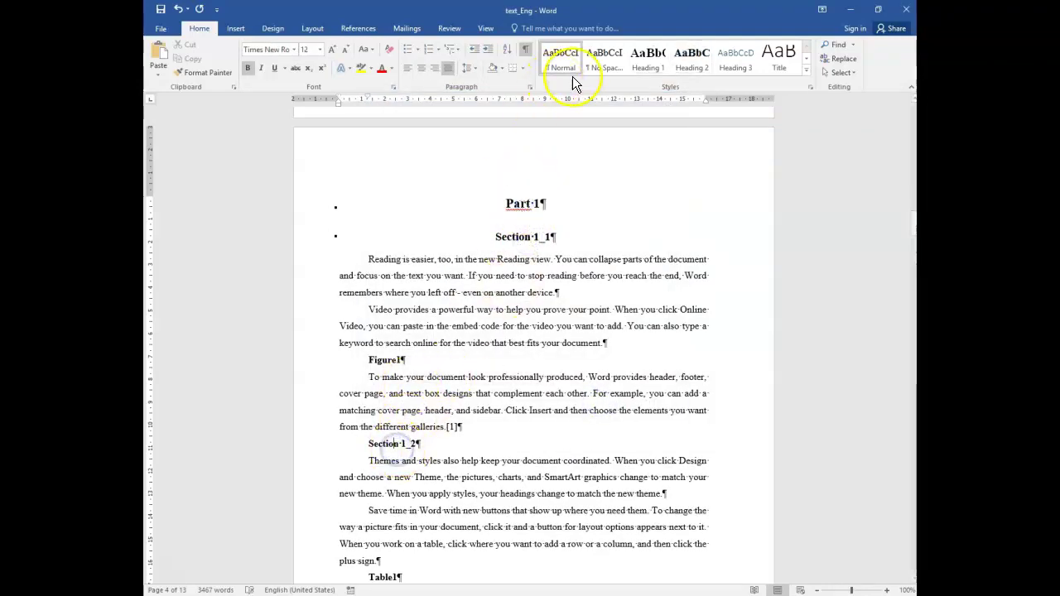
left_click(694, 59)
triple_click(406, 380)
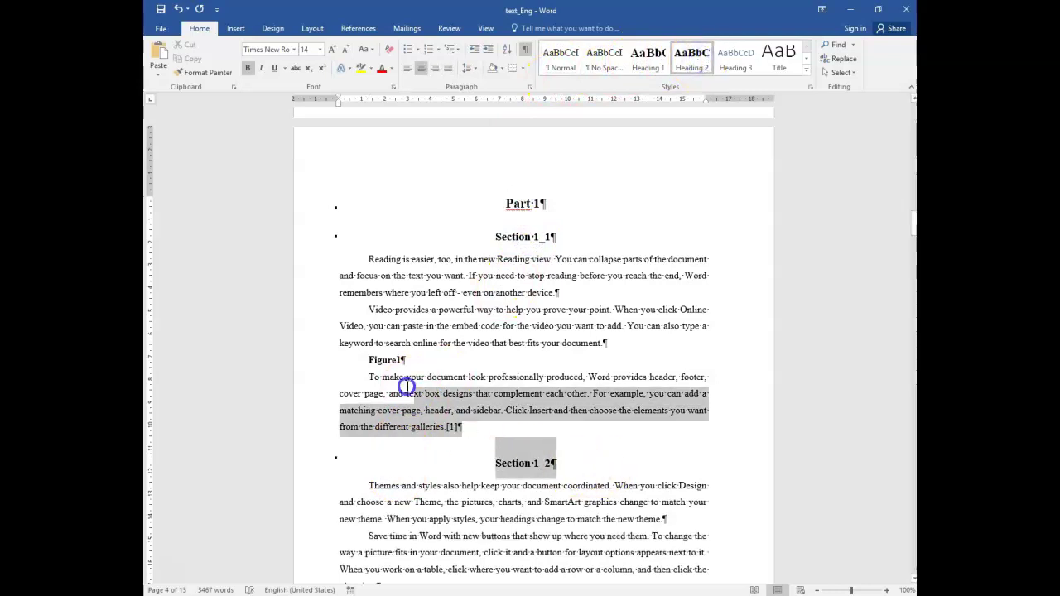
Examine the spacing between the Part 1 and Section 1_1 headlines and the style applied to each
left_click(500, 206)
left_click_drag(499, 206, 499, 206)
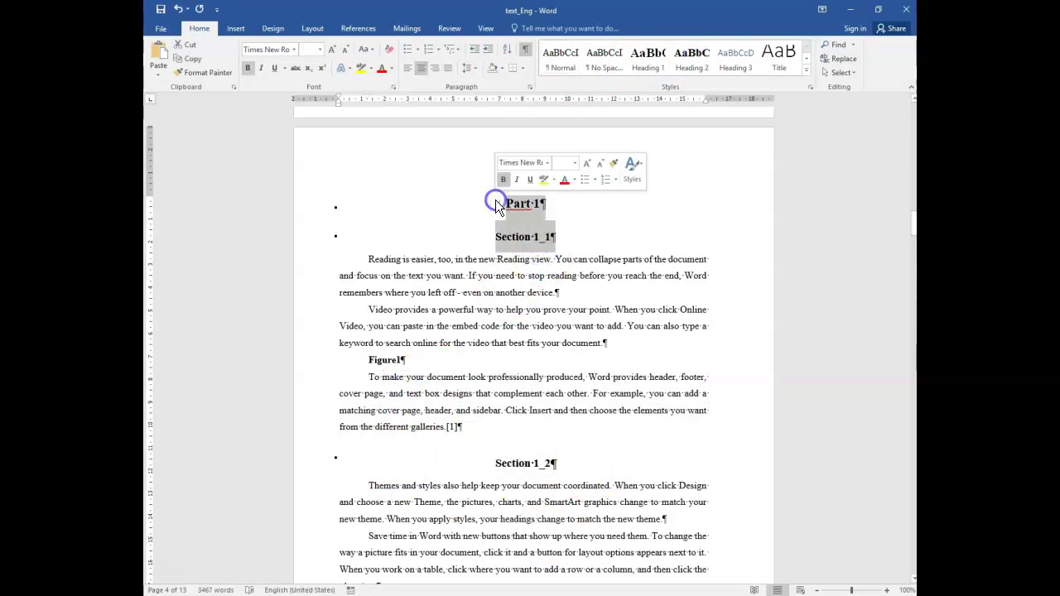
left_click(527, 212)
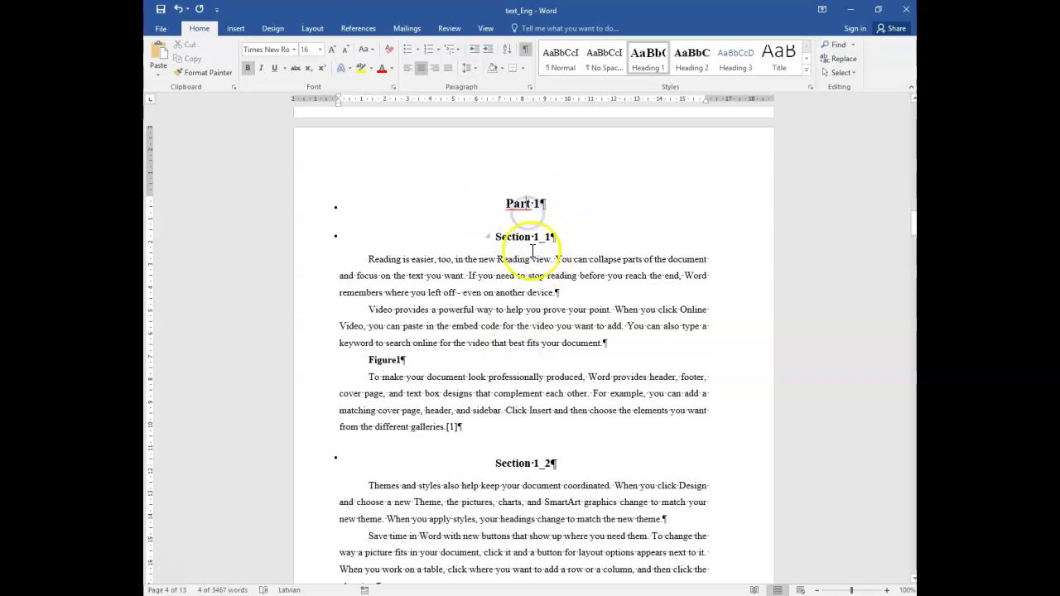
left_click(536, 242)
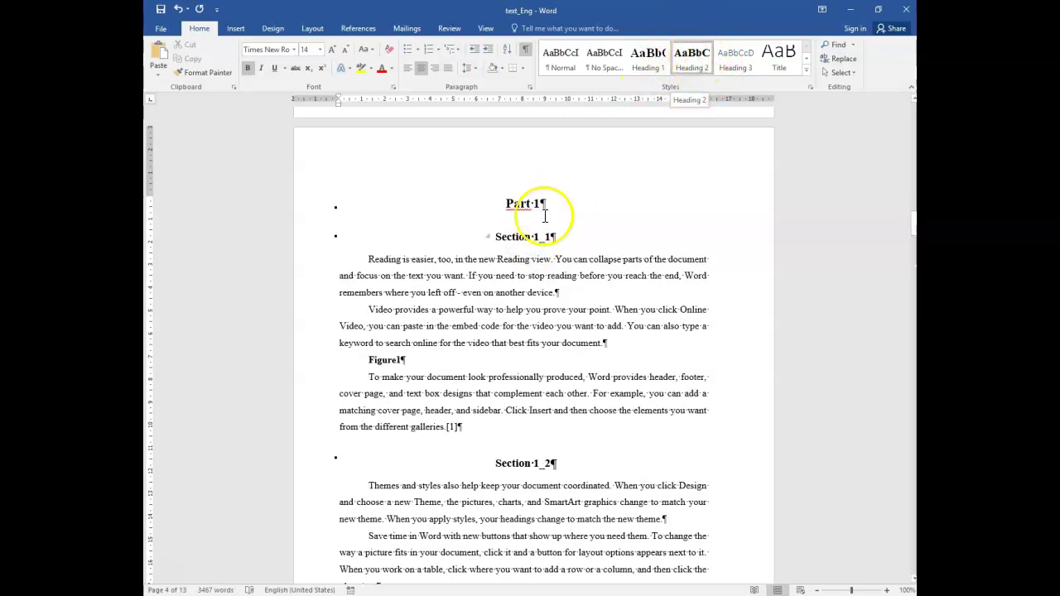
left_click(493, 238)
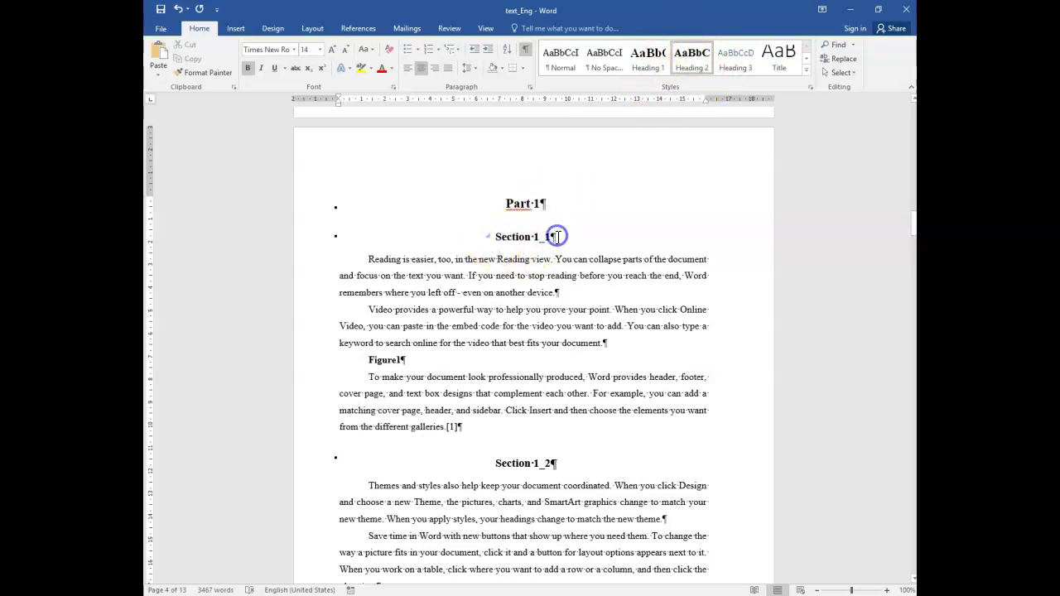
left_click_drag(556, 237, 501, 241)
left_click(517, 240)
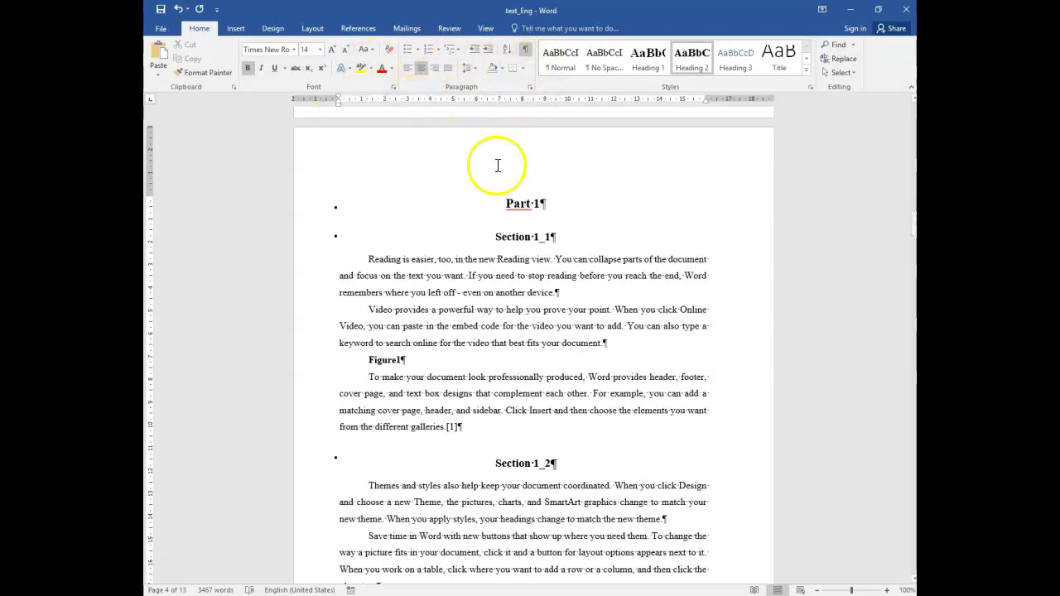
Set the spacing before the Section 1_1 headline to 0 pt in its own paragraph settings
left_click(518, 237)
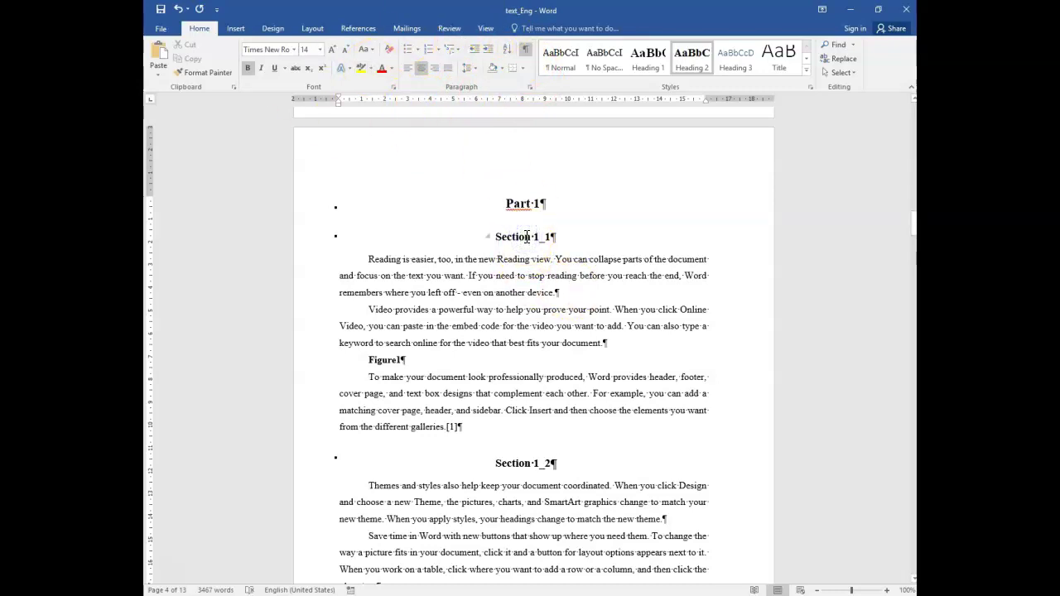
left_click(531, 86)
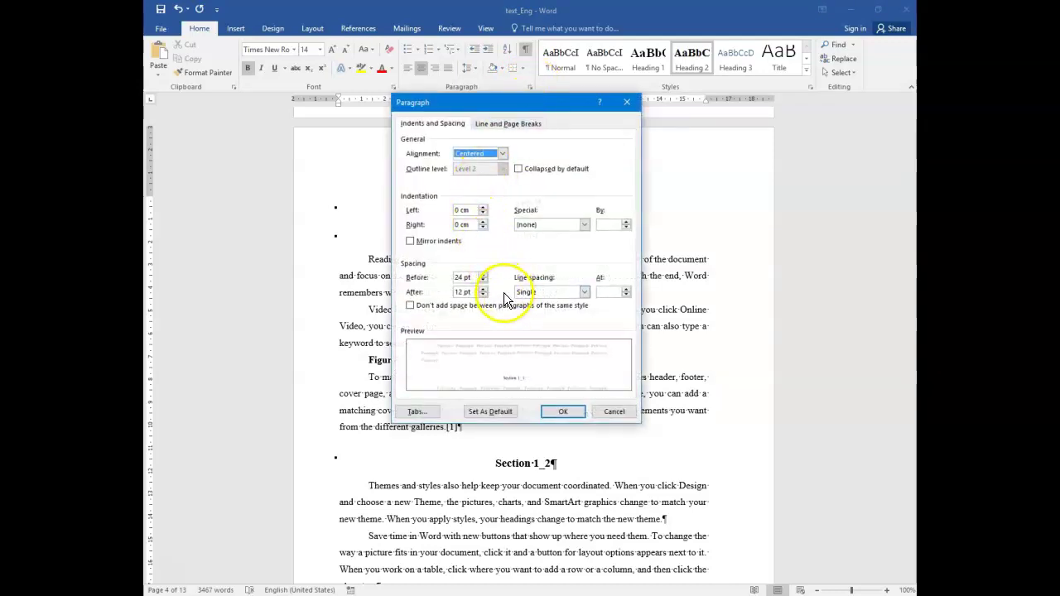
left_click(483, 280)
left_click(483, 281)
left_click(483, 281)
left_click(483, 281)
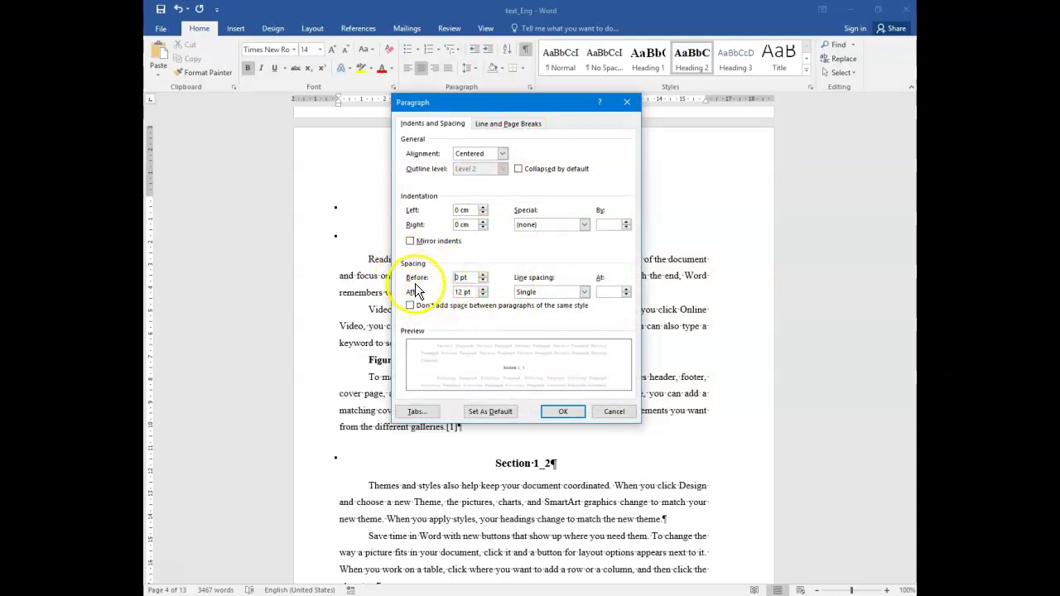
left_click(551, 410)
left_click_drag(519, 210, 545, 229)
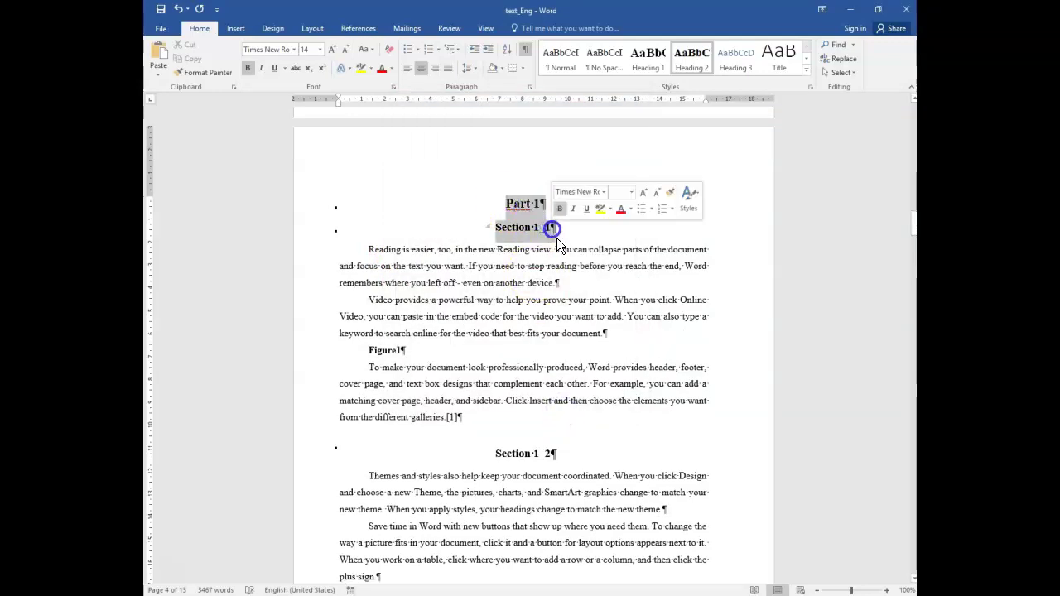
left_click(549, 454)
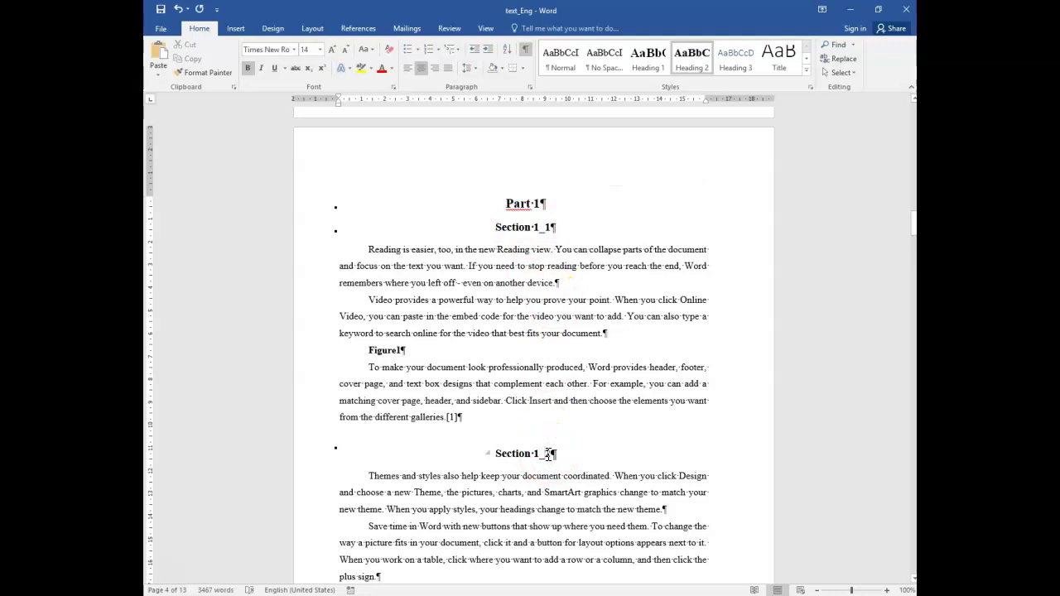
Apply the Heading 2 style to the Section 2_1 headline under Part 2
scroll(549, 454, "down", 13)
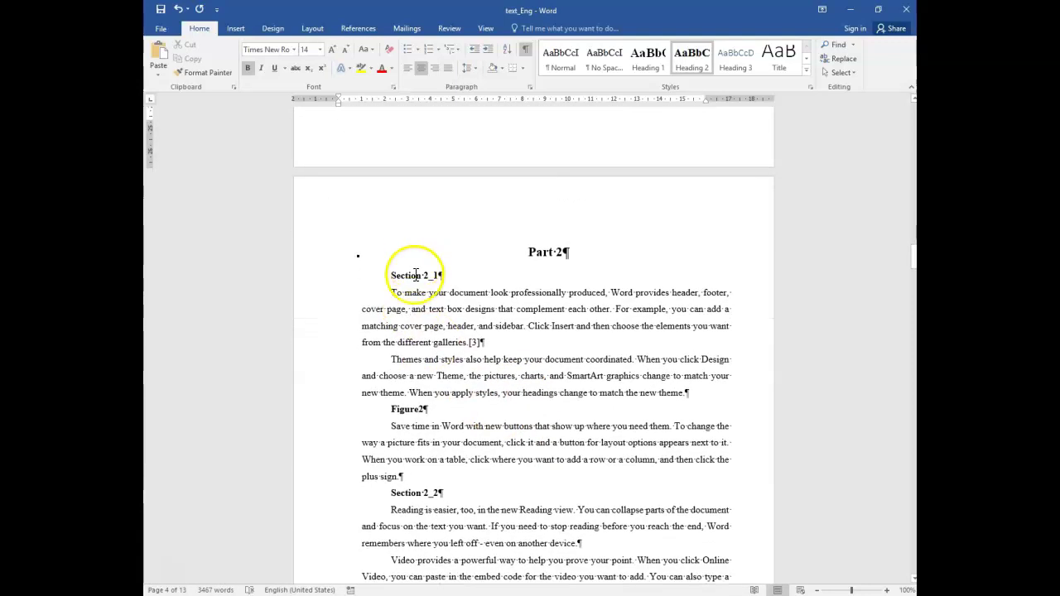
left_click(415, 275)
left_click(692, 57)
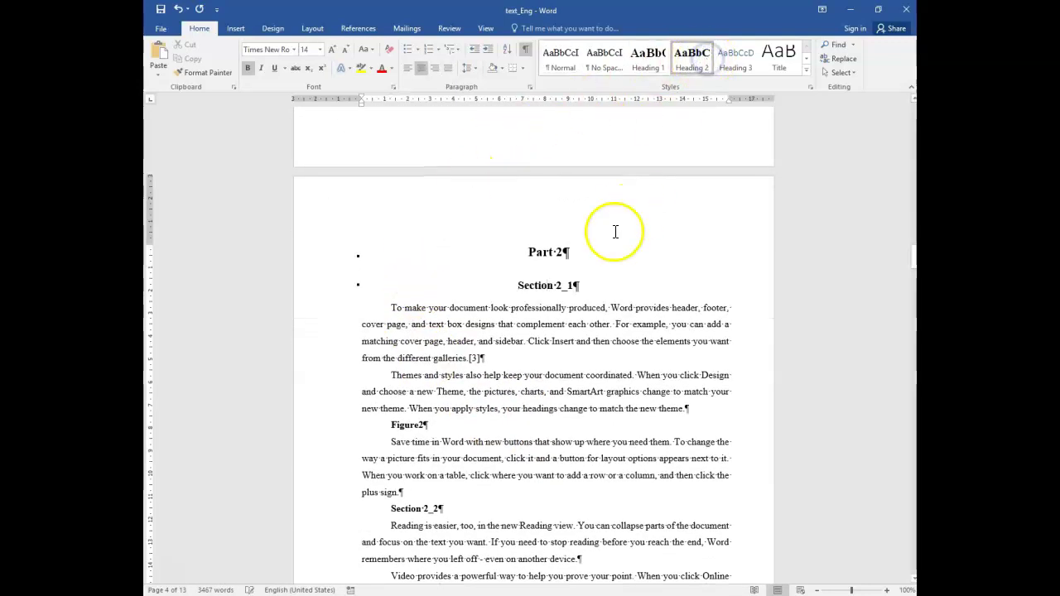
Set the spacing before the Section 2_1 headline to 0 pt in its own paragraph settings
left_click(484, 281)
left_click(485, 280)
left_click(484, 281)
left_click(485, 280)
left_click(563, 412)
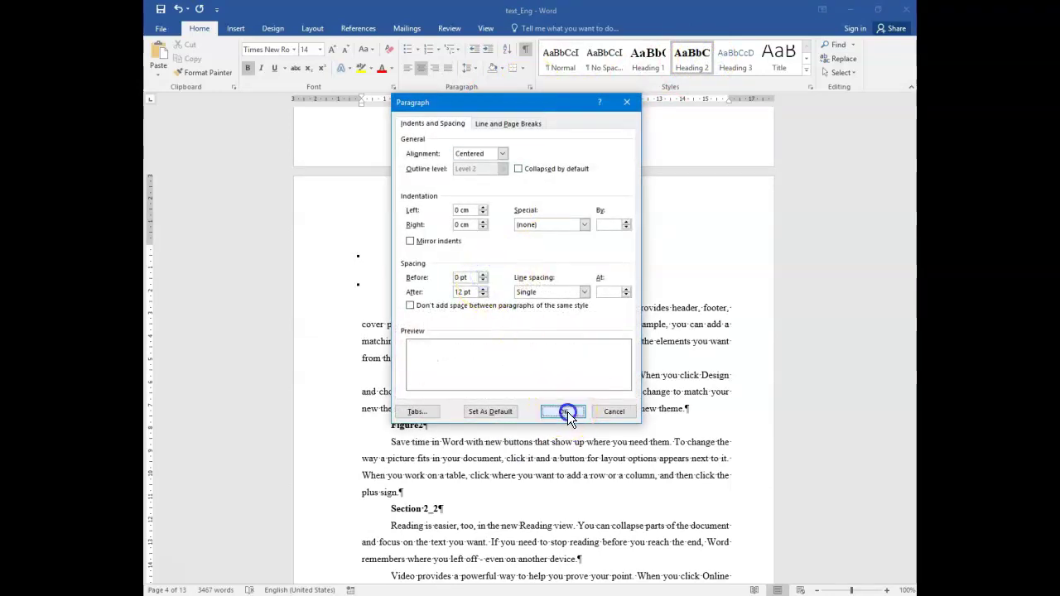
Apply the Heading 2 style to the Section 2_2 and Section 2_3 headlines
left_click(409, 500)
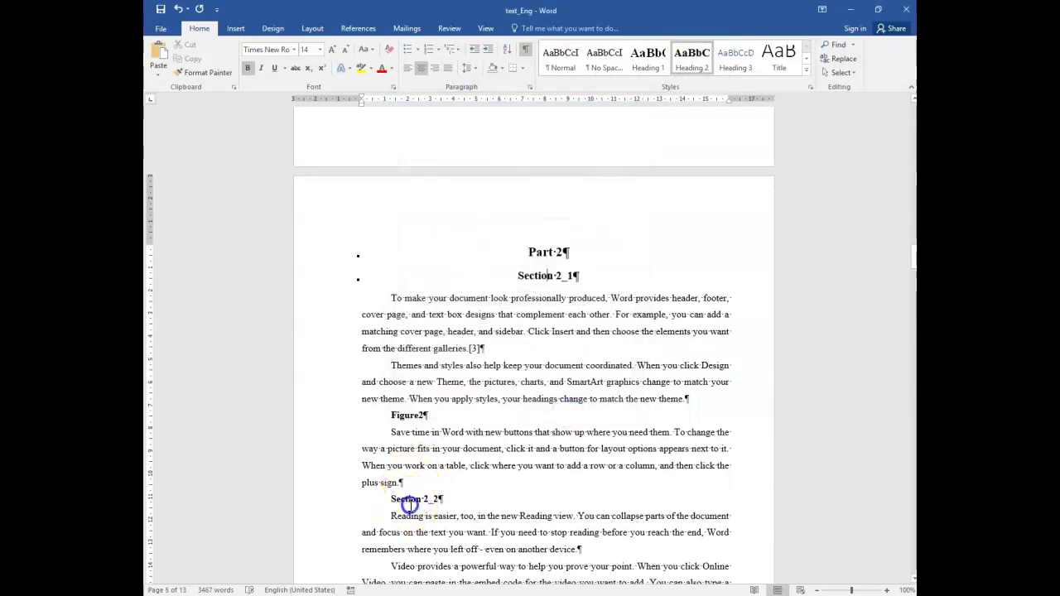
left_click(684, 62)
scroll(606, 351, "down", 10)
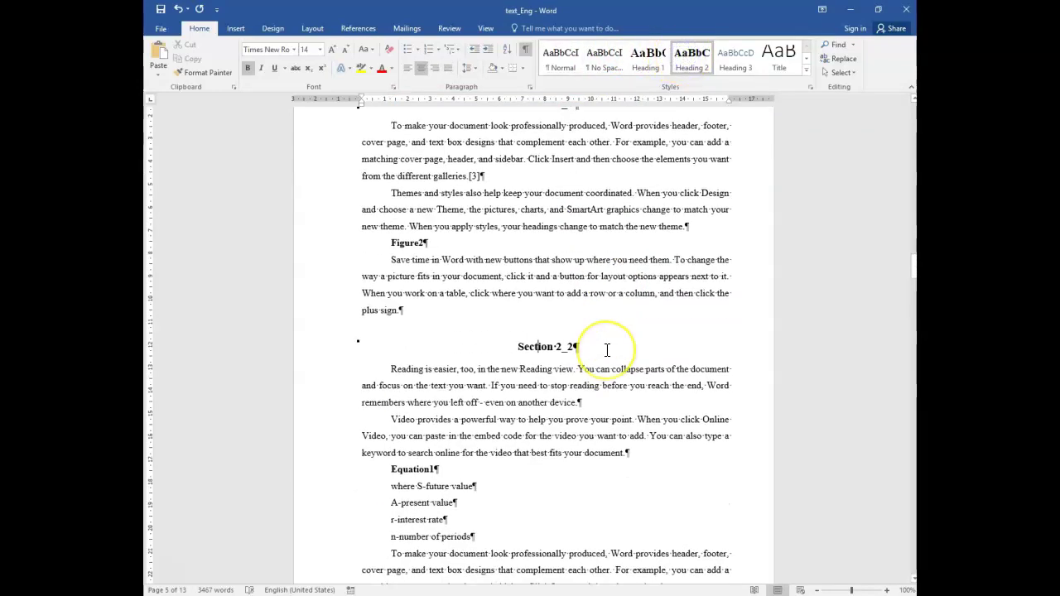
scroll(607, 351, "down", 3)
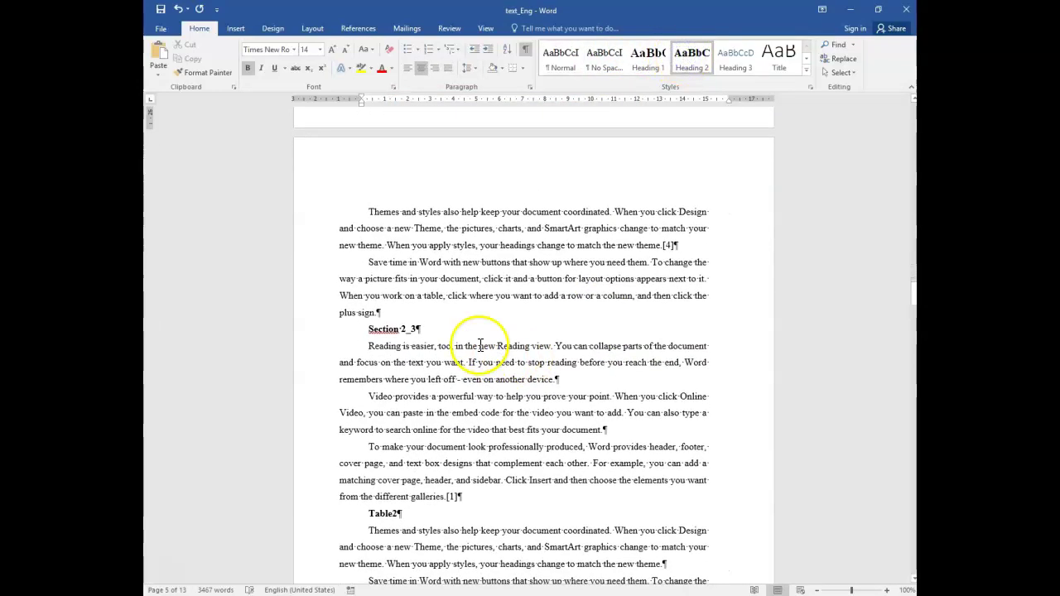
triple_click(379, 328)
left_click(687, 58)
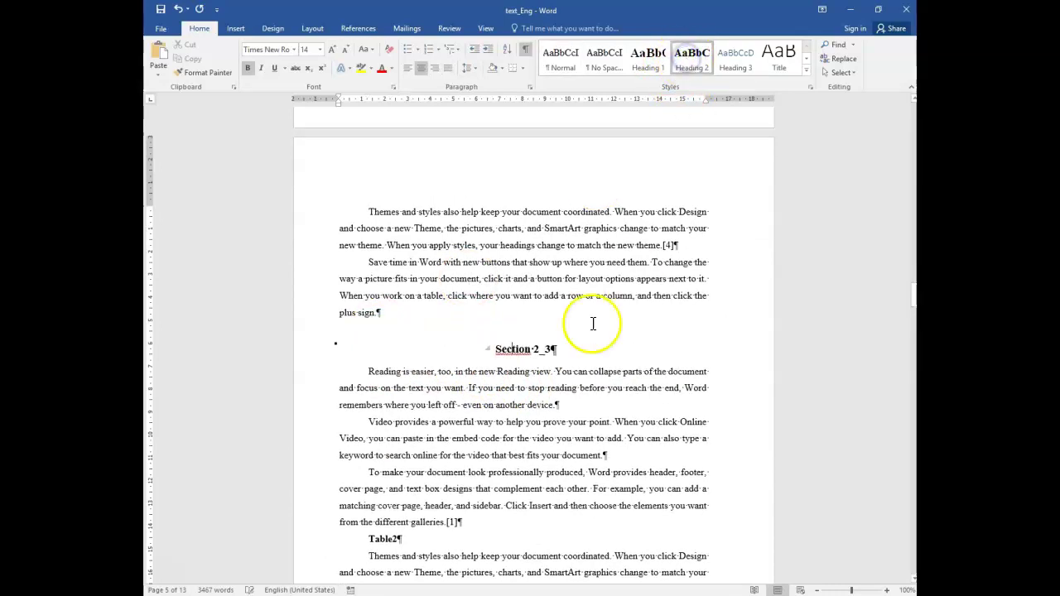
Switch to the guidelines PDF in Chrome and examine how the sample page numbers its part, section and subsection headlines
scroll(460, 306, "down", 9)
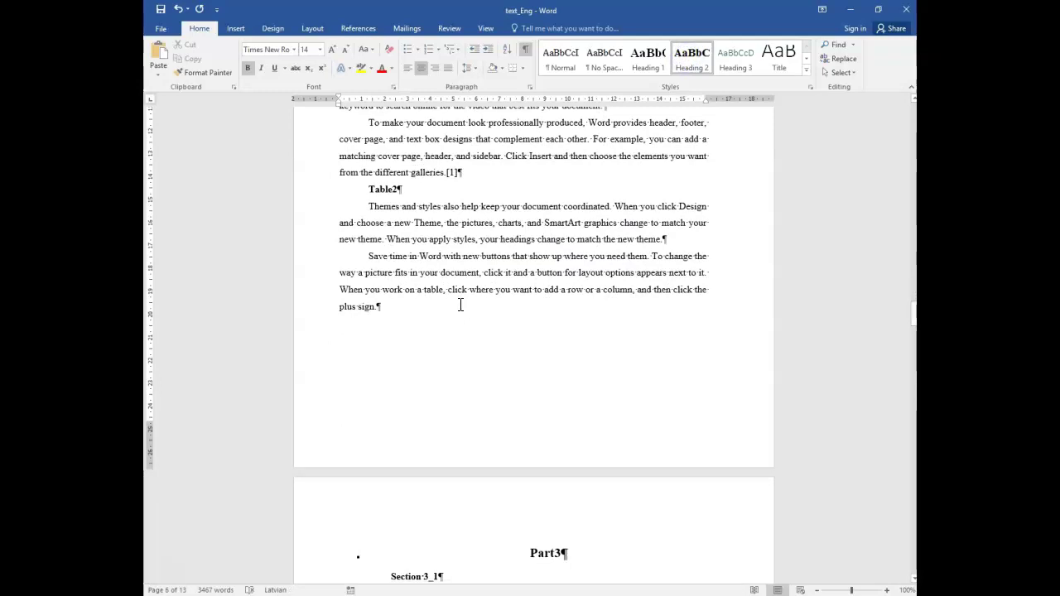
key("alt+Tab")
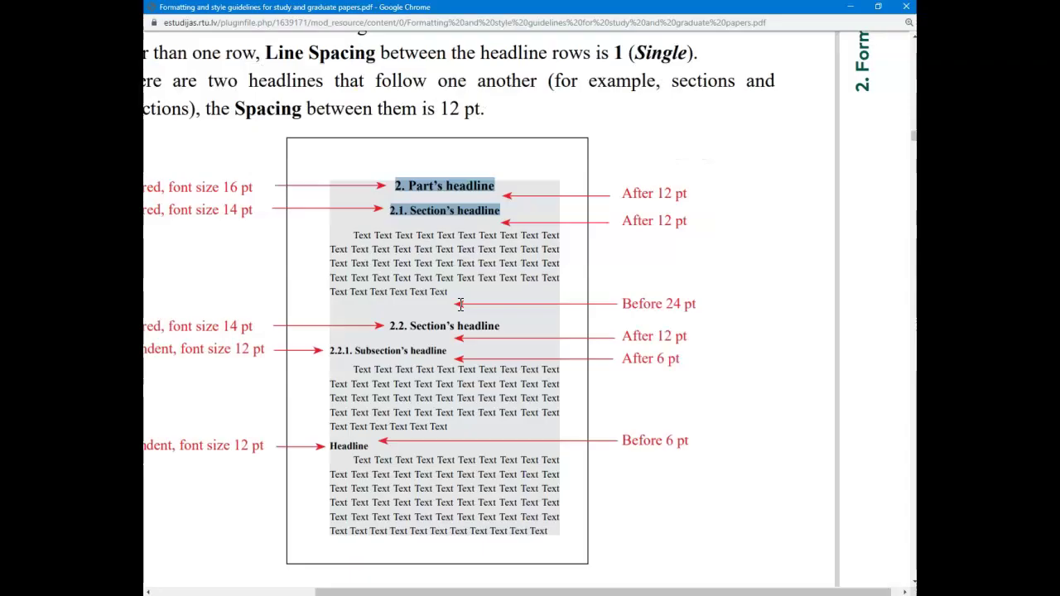
left_click(478, 222)
left_click_drag(577, 592, 486, 590)
left_click_drag(535, 210, 507, 210)
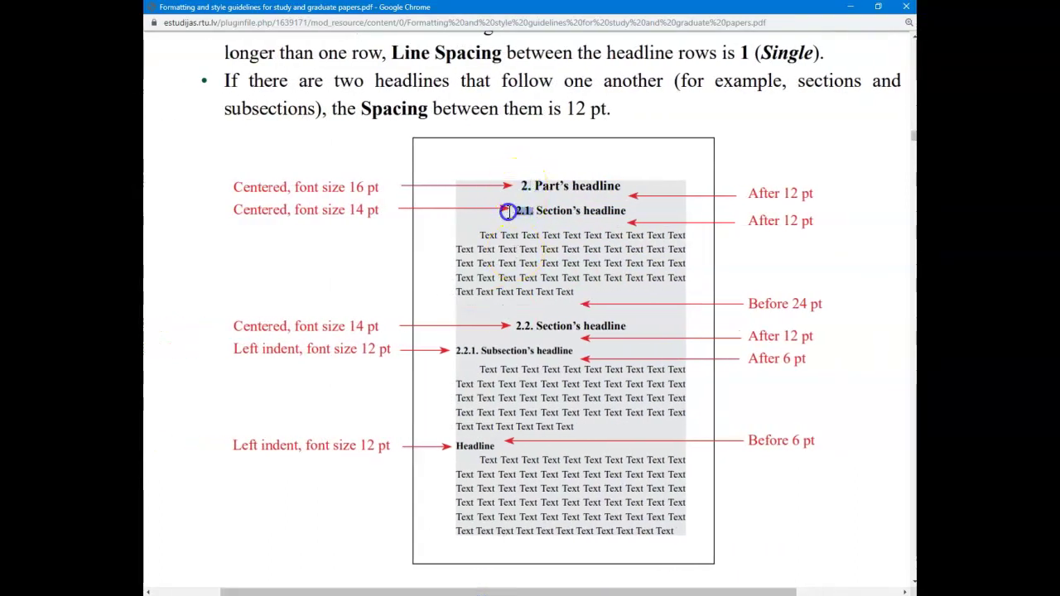
left_click_drag(544, 328, 448, 352)
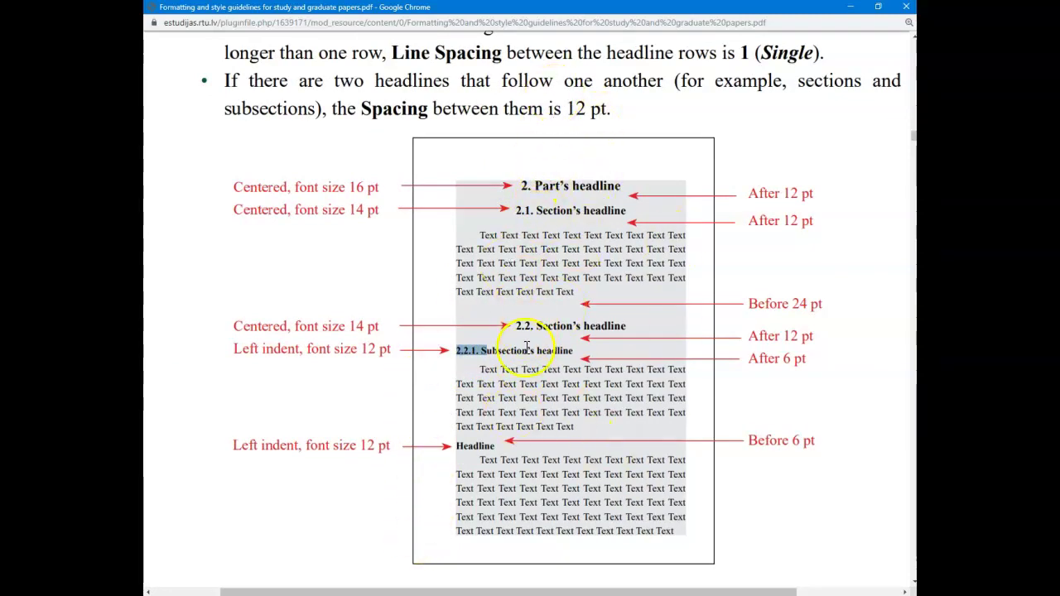
Return to the Word document and place the cursor in the Part 1 headline
key("alt+Tab")
scroll(431, 217, "up", 20)
scroll(432, 217, "up", 20)
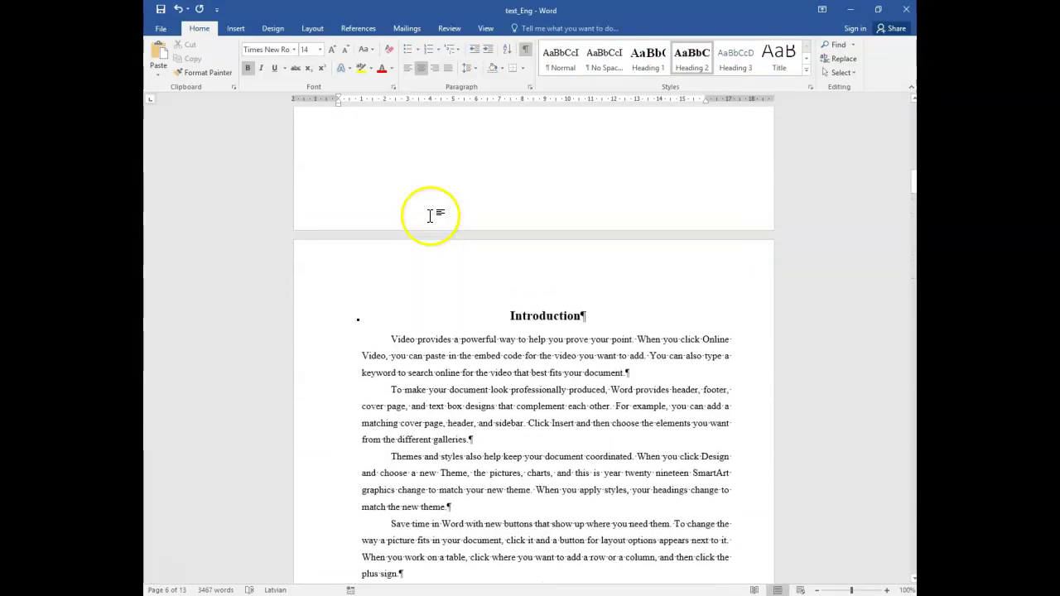
scroll(463, 289, "down", 1)
left_click(522, 300)
scroll(519, 328, "down", 5)
scroll(519, 326, "down", 5)
left_click(519, 379)
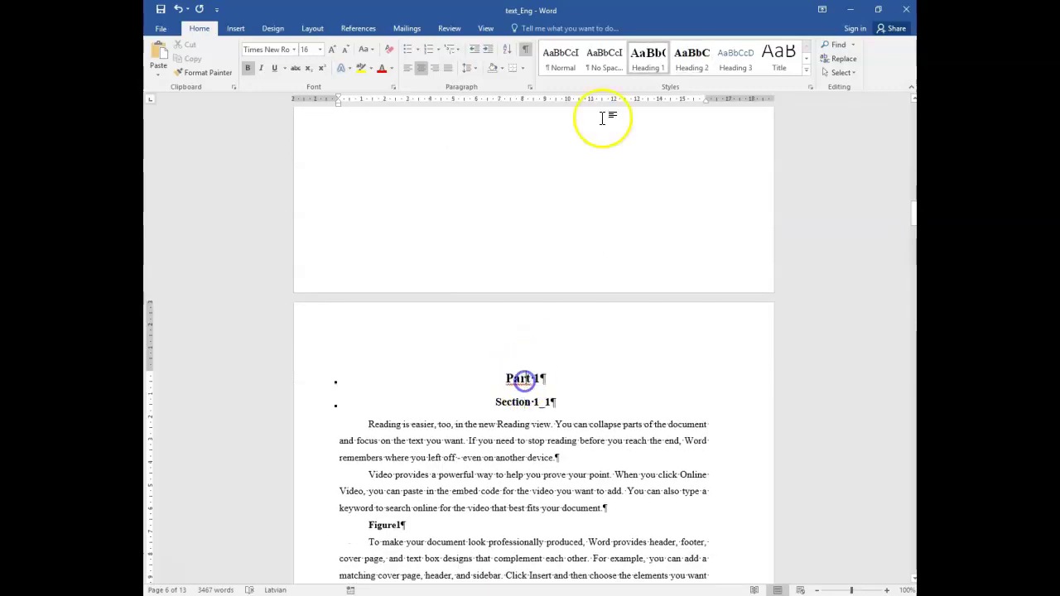
right_click(650, 57)
left_click(678, 78)
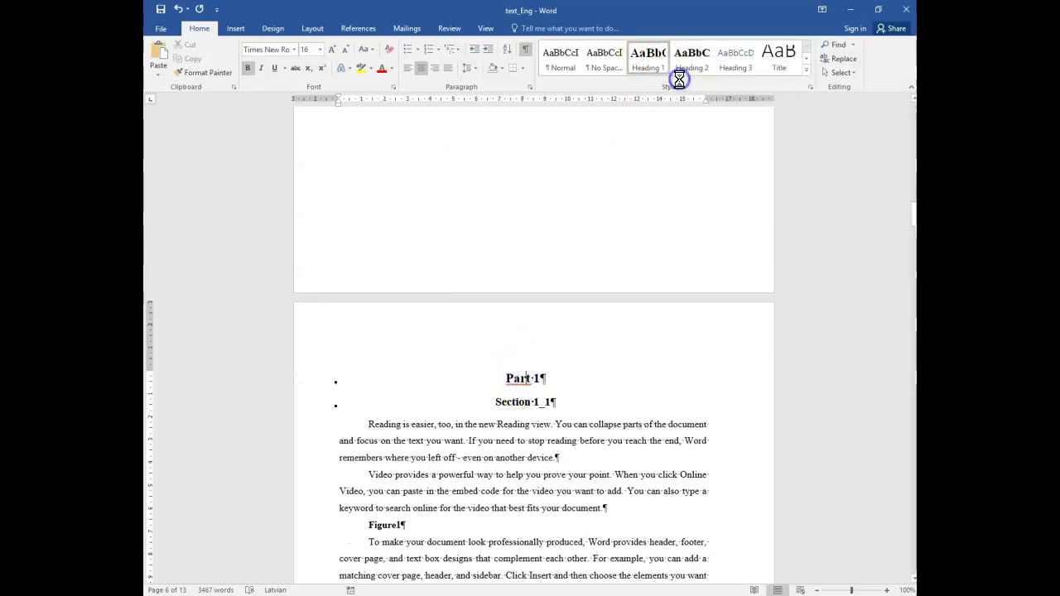
left_click(398, 406)
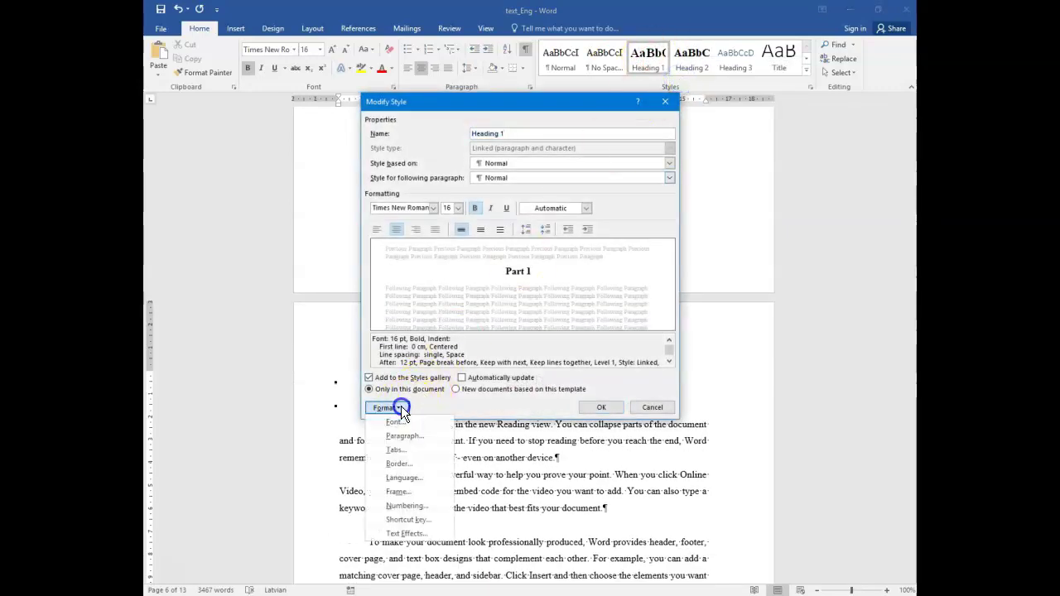
left_click(414, 505)
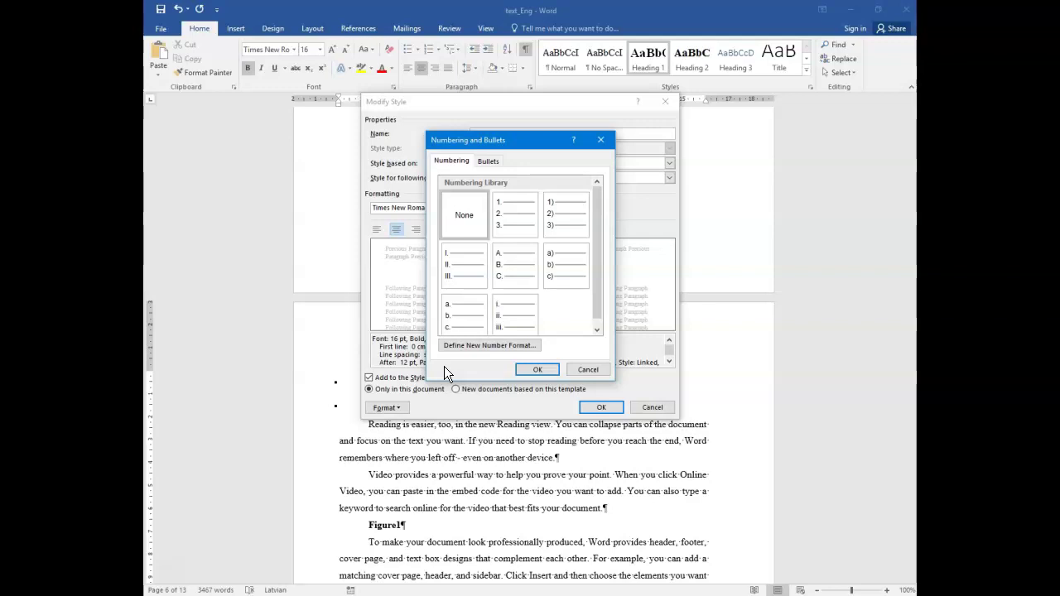
key("alt+Tab")
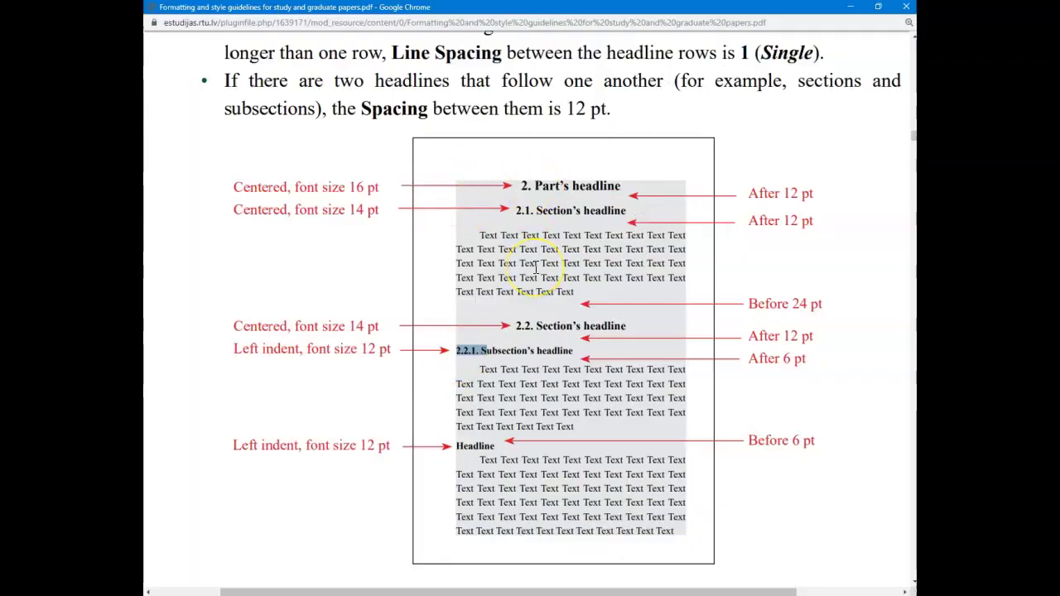
key("alt+Tab")
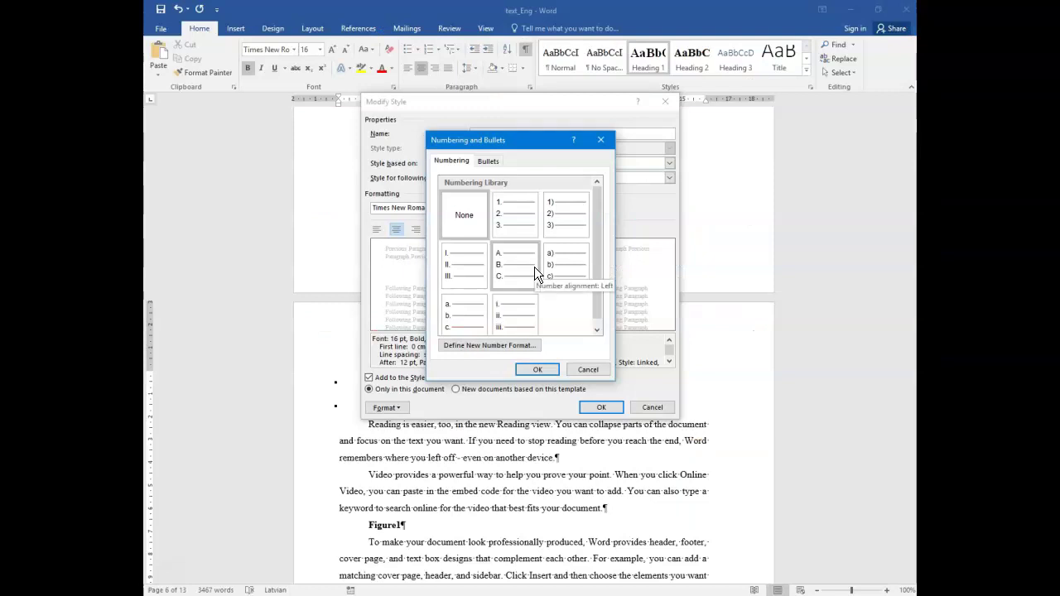
key("alt+Tab")
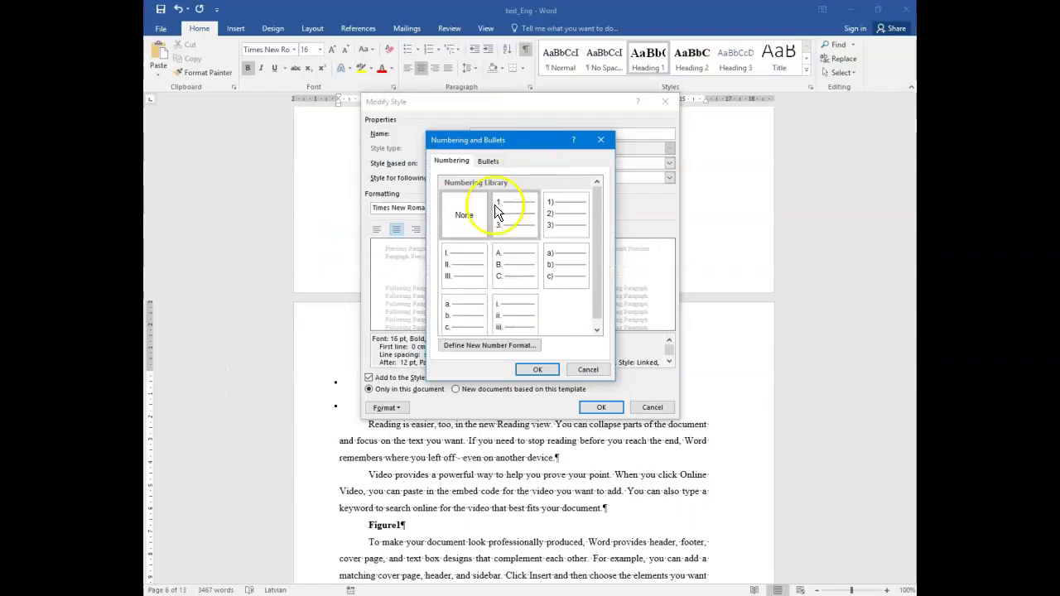
left_click_drag(508, 146, 557, 194)
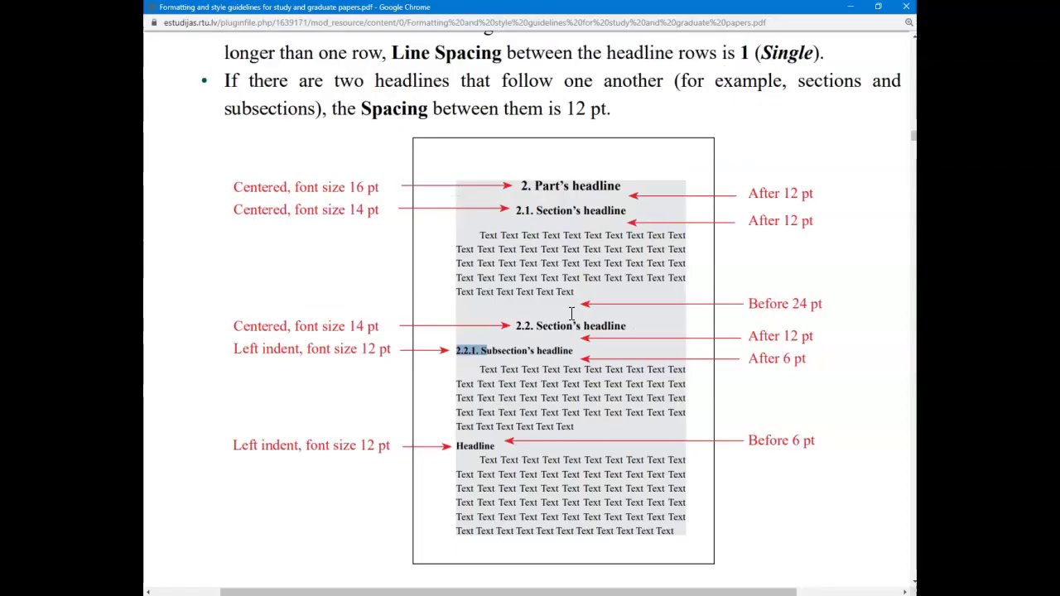
left_click(530, 186)
left_click(528, 211)
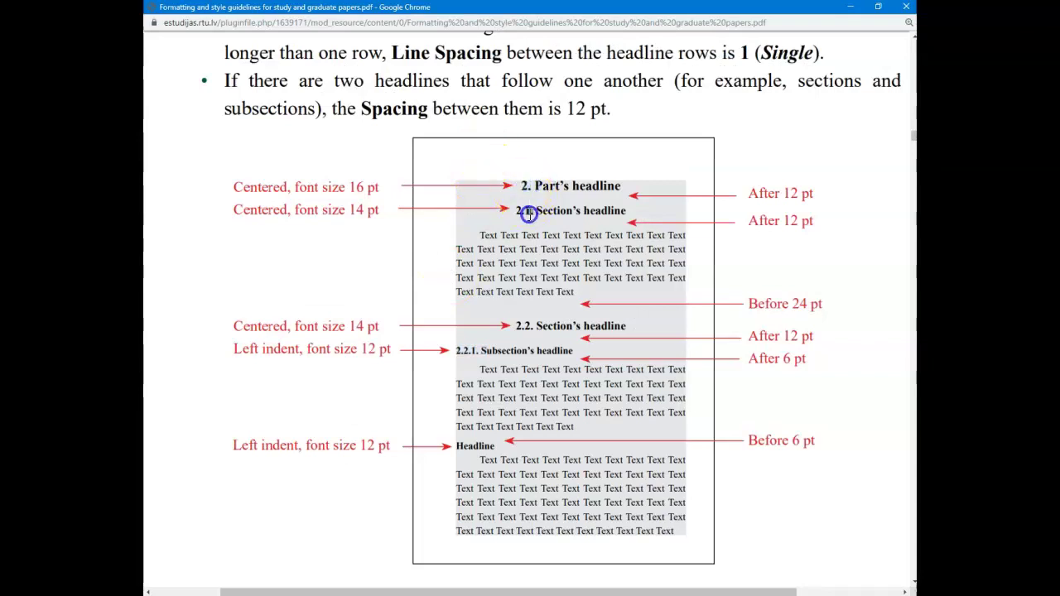
left_click(526, 331)
left_click(527, 211)
left_click(516, 187)
left_click_drag(620, 185, 629, 213)
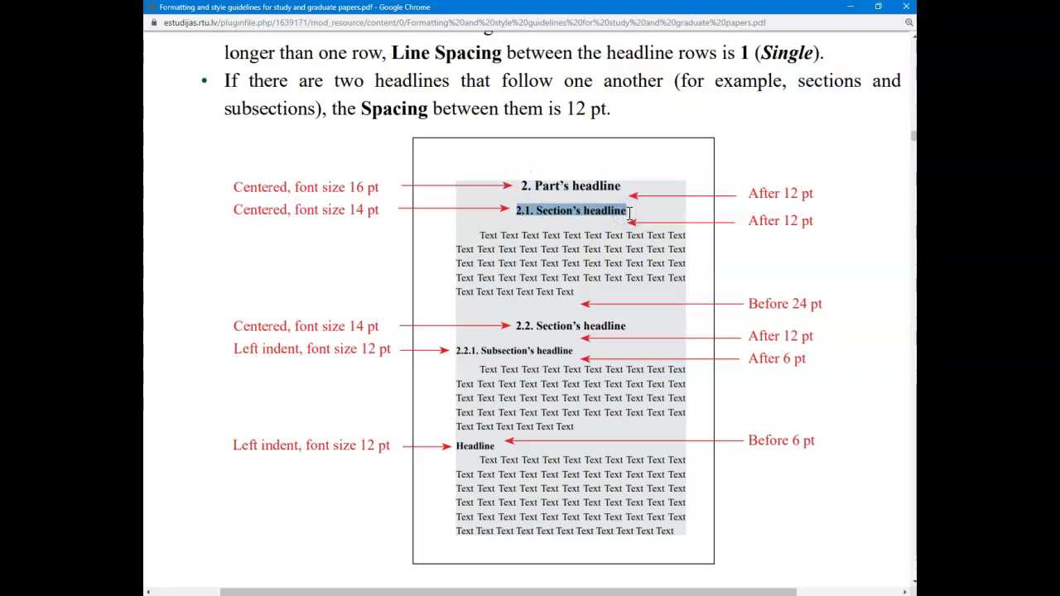
left_click_drag(456, 351, 534, 327)
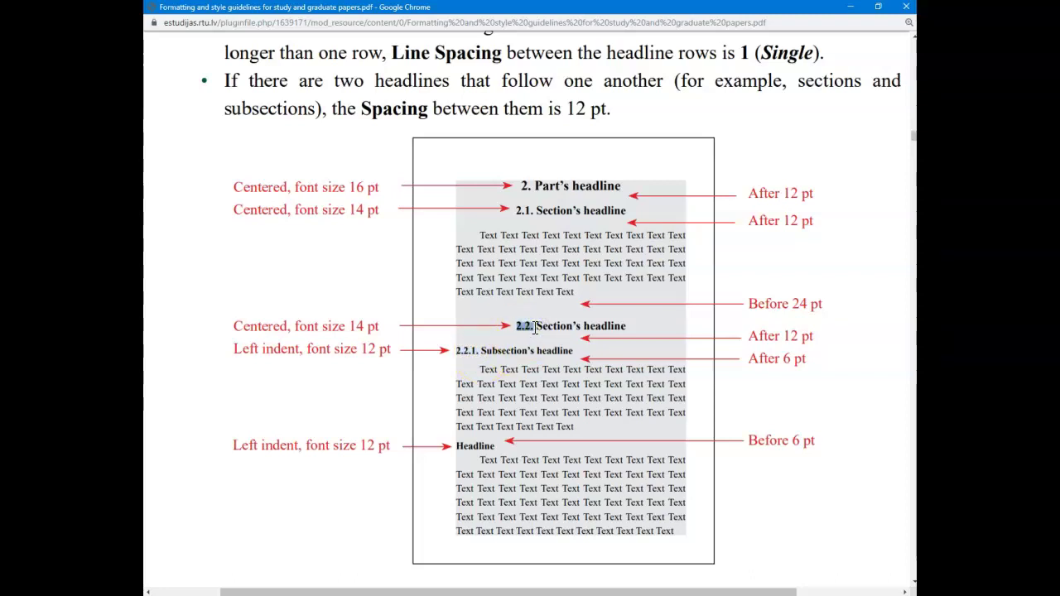
left_click(541, 223)
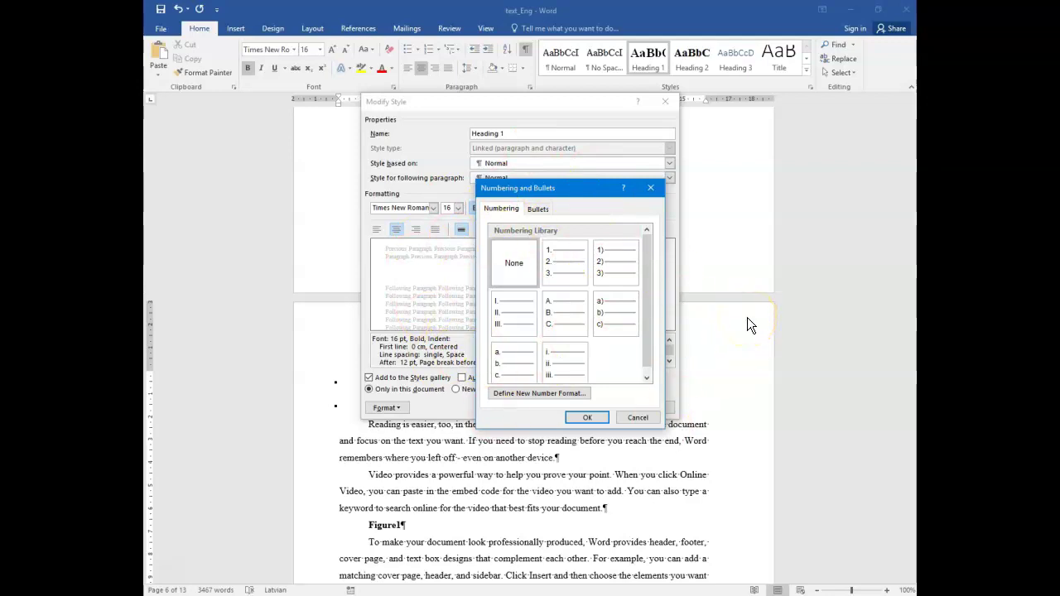
left_click(639, 418)
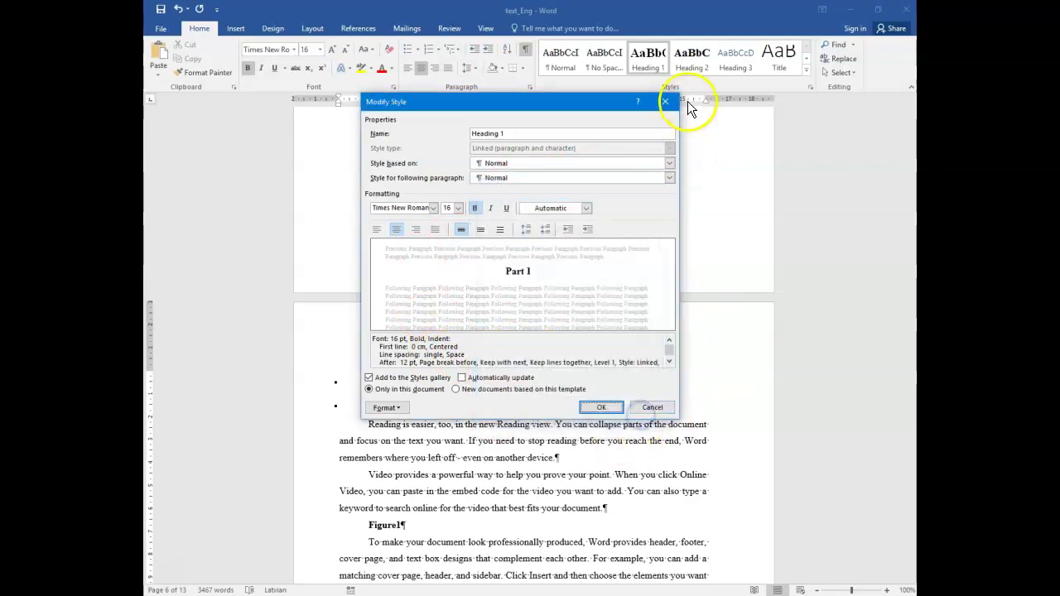
left_click(670, 101)
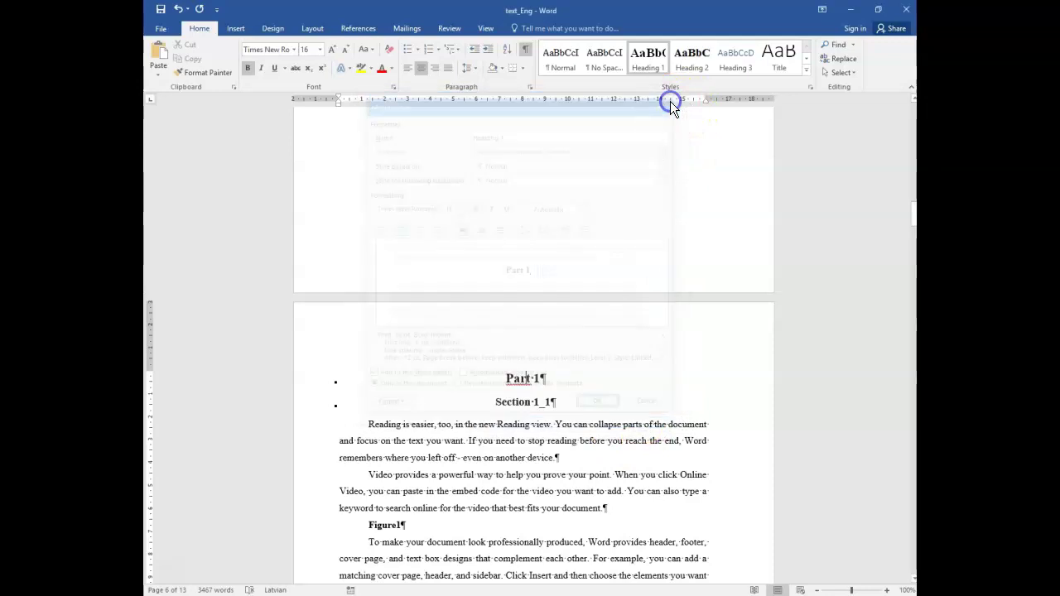
Apply the multilevel list numbering linked to the heading styles (1 Heading 1, 1.1 Heading 2, 1.1.1 Heading 3) at the Part 1 headline
left_click(458, 50)
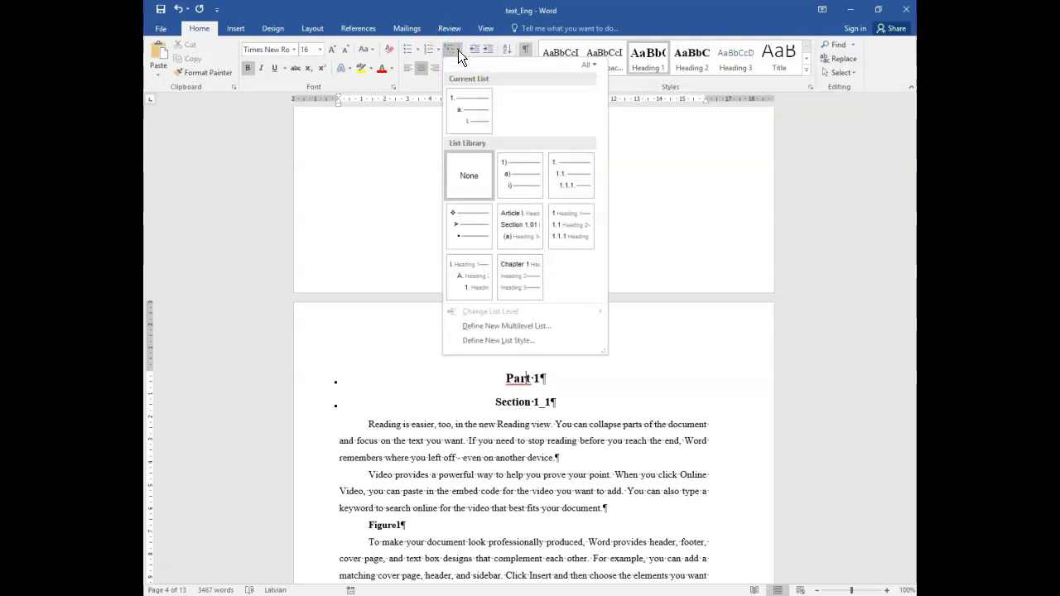
mouse_move(580, 240)
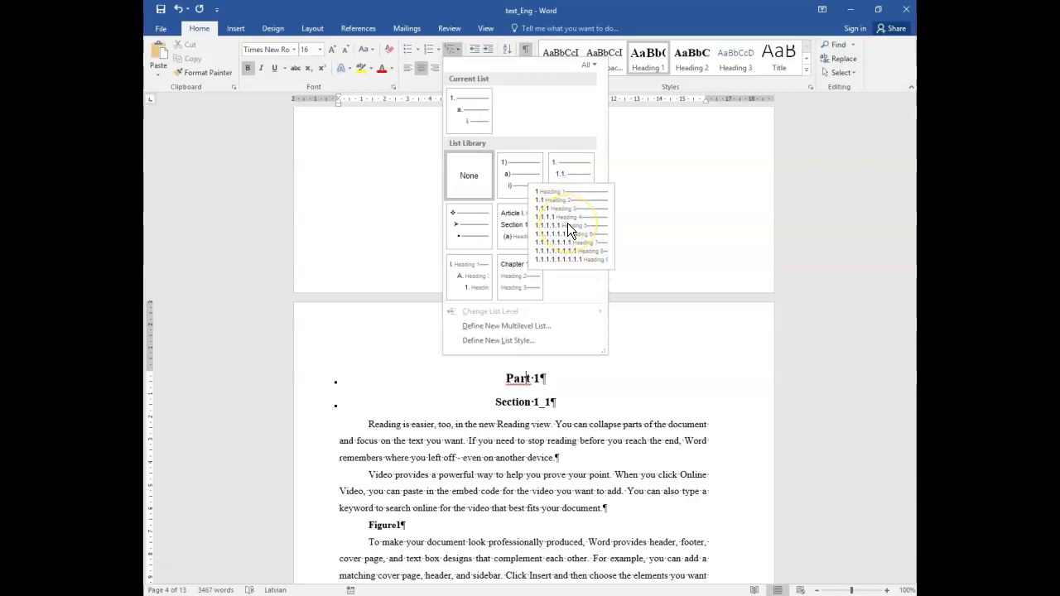
left_click(571, 242)
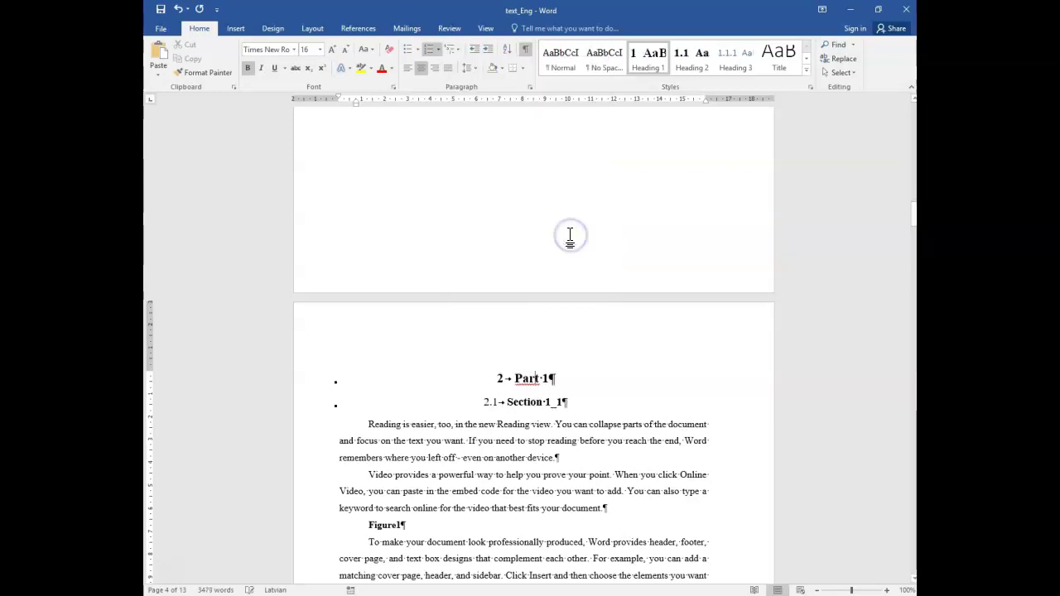
Examine the numbering applied to the Part 1 headline and the section headlines below it, along with their styles
left_click_drag(538, 402, 495, 391)
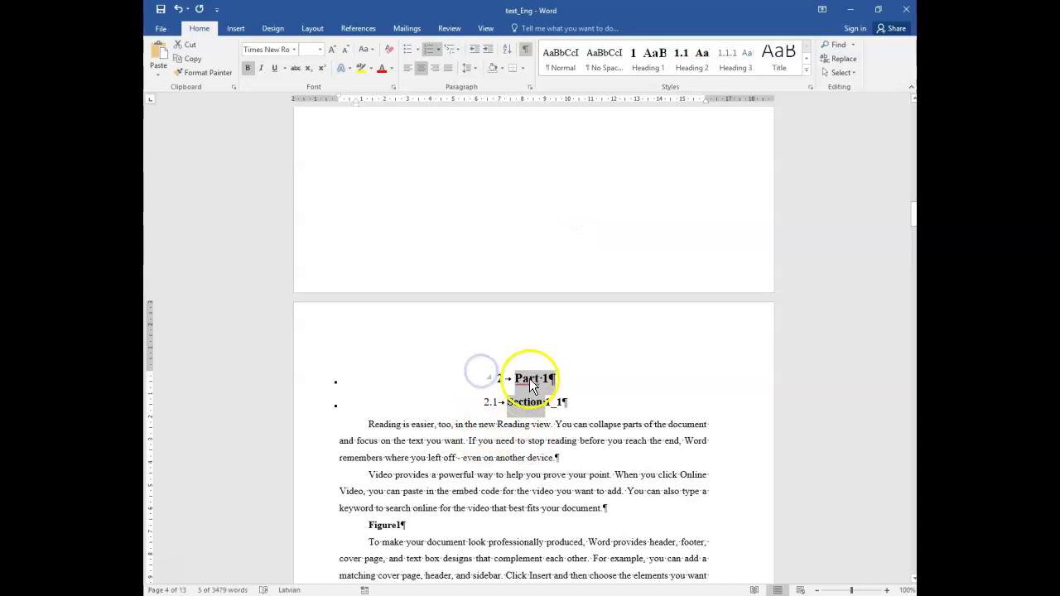
left_click(530, 374)
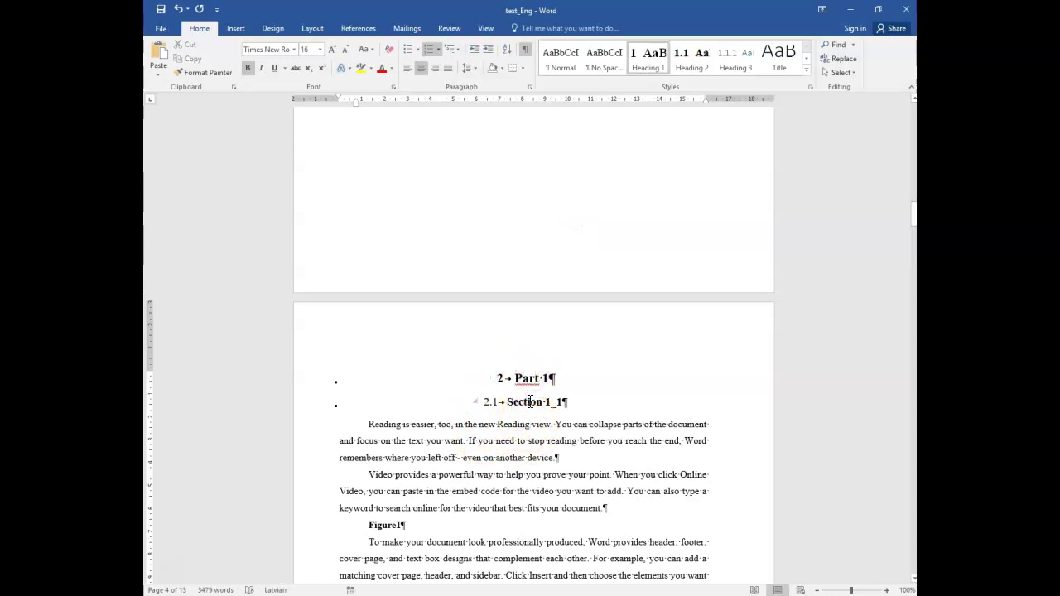
left_click(525, 403)
left_click(526, 378)
left_click(525, 403)
left_click(526, 379)
left_click(525, 403)
scroll(521, 406, "down", 1)
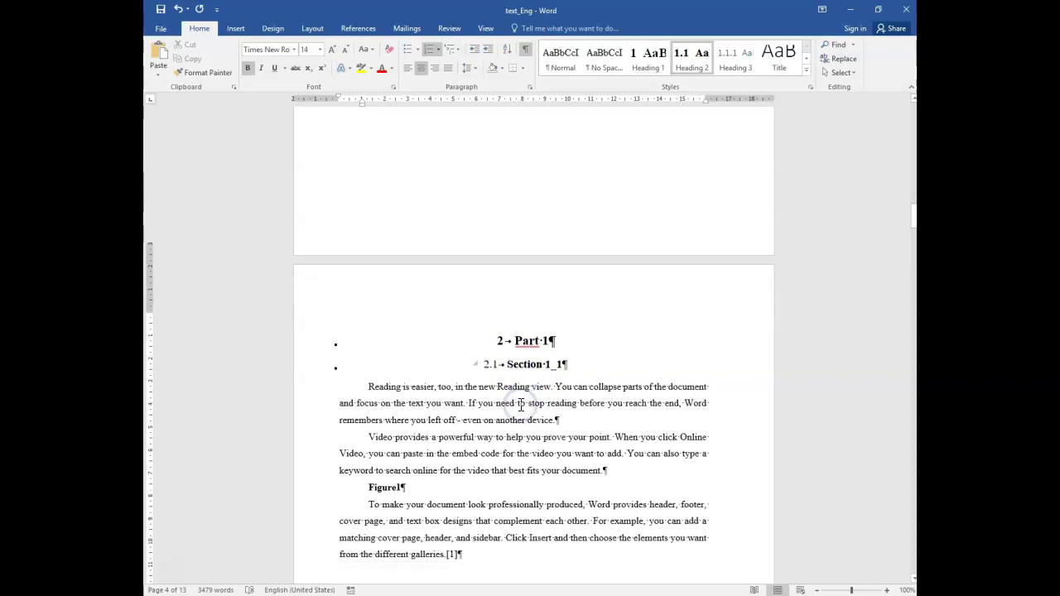
scroll(520, 406, "down", 3)
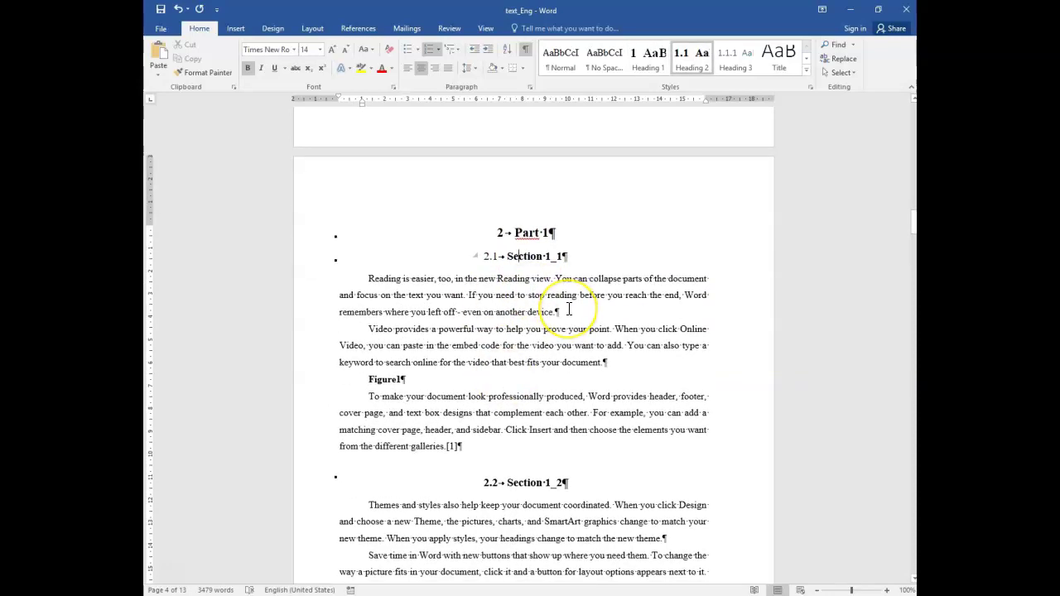
scroll(568, 309, "down", 4)
scroll(563, 315, "up", 5)
Place the cursor in the Part 1 headline and check the number format of the part's headline in the guidelines PDF in Chrome
left_click(515, 262)
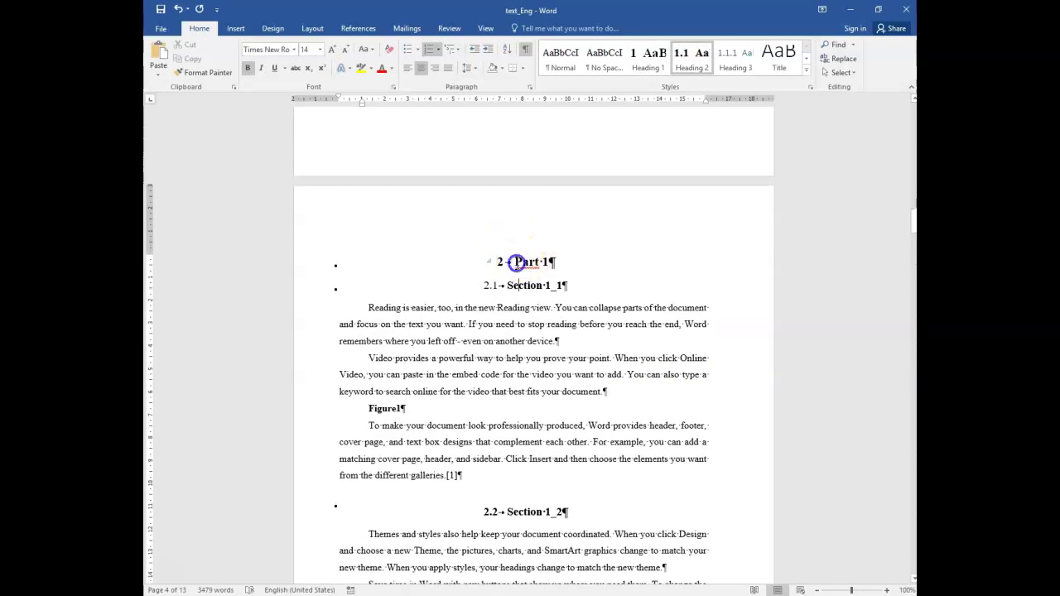
key("alt+Tab")
left_click_drag(520, 185, 538, 190)
left_click(537, 188)
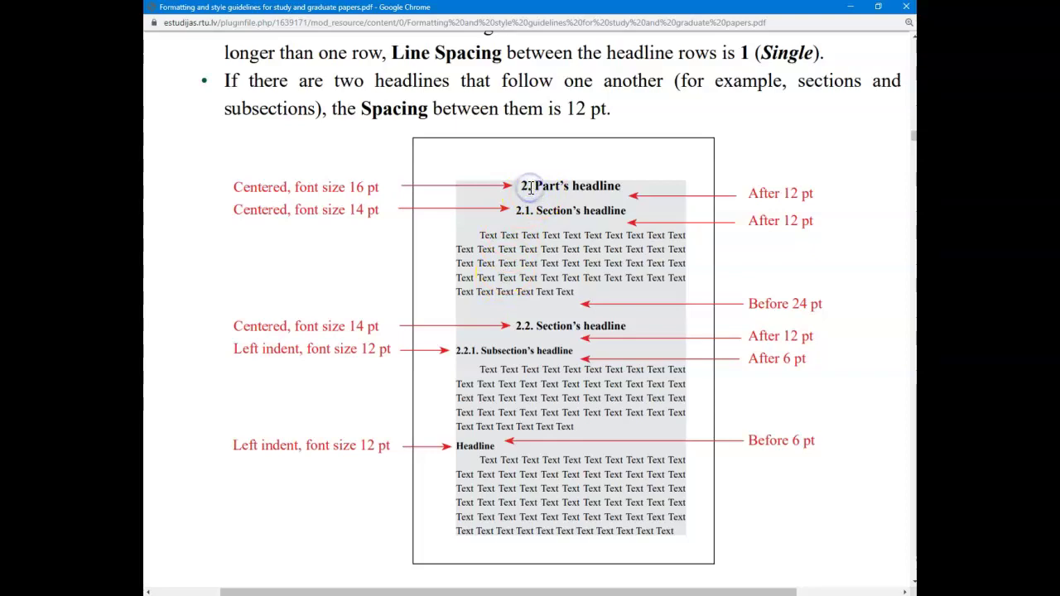
key("alt+Tab")
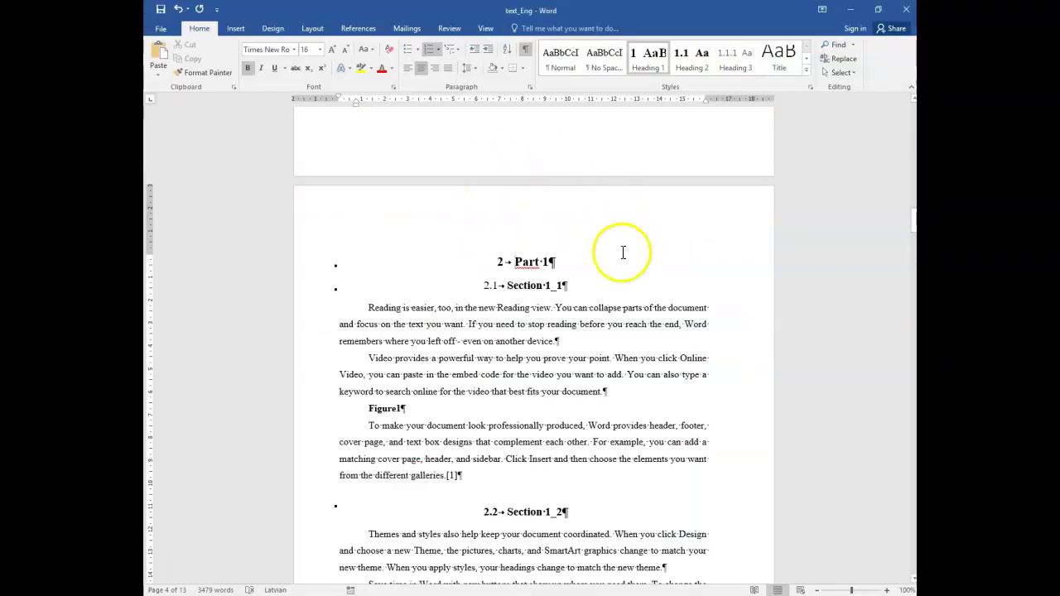
Start defining a new multilevel list from the Part 1 headline and add a period after the level 1 number
left_click(459, 48)
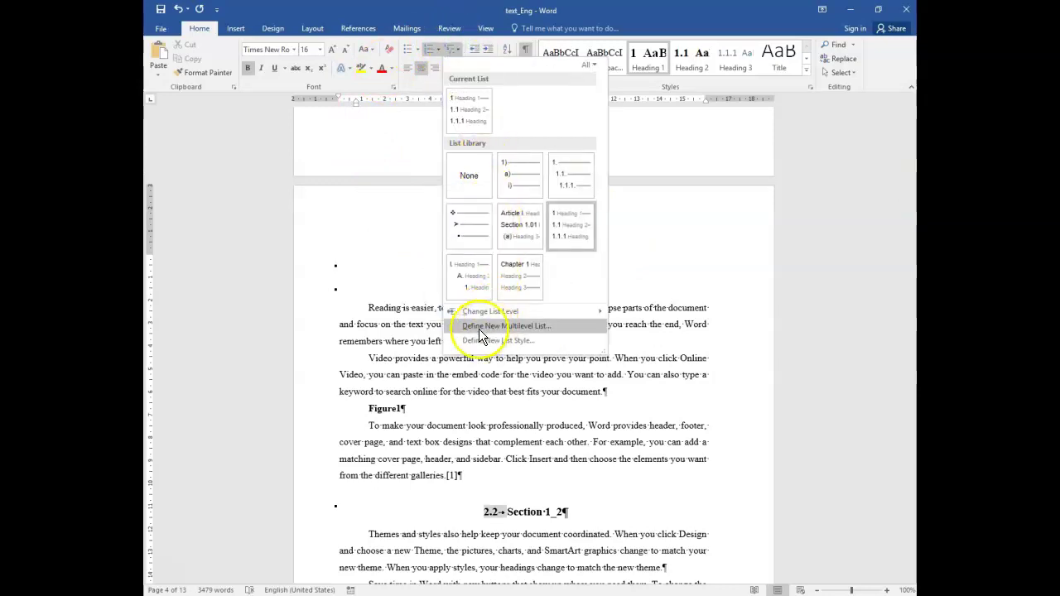
left_click(540, 326)
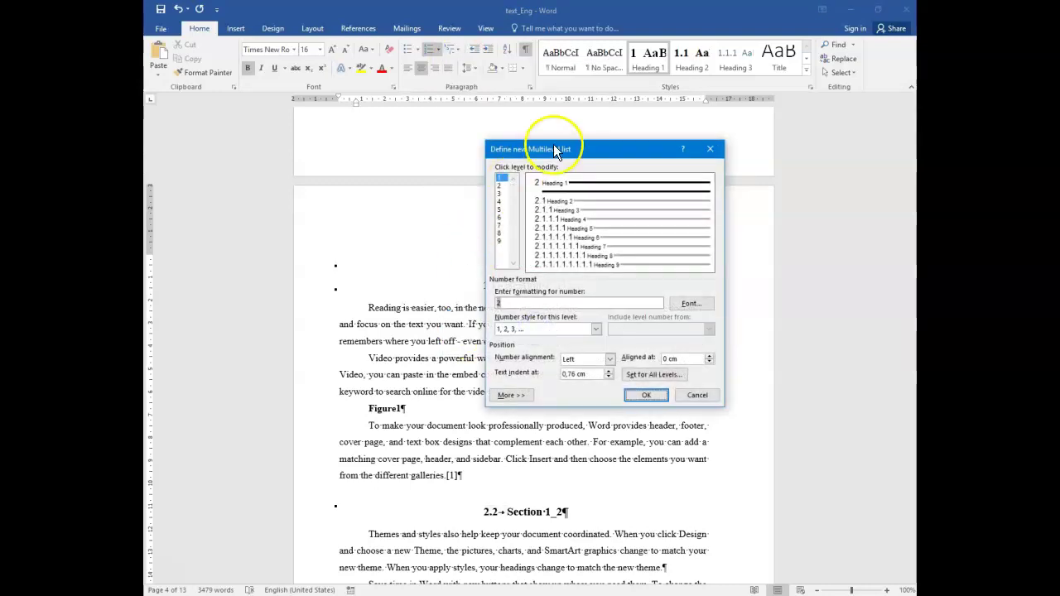
left_click_drag(554, 144, 465, 112)
mouse_move(412, 154)
left_mouse_down()
mouse_move(415, 204)
mouse_move(413, 142)
mouse_move(415, 151)
left_mouse_up()
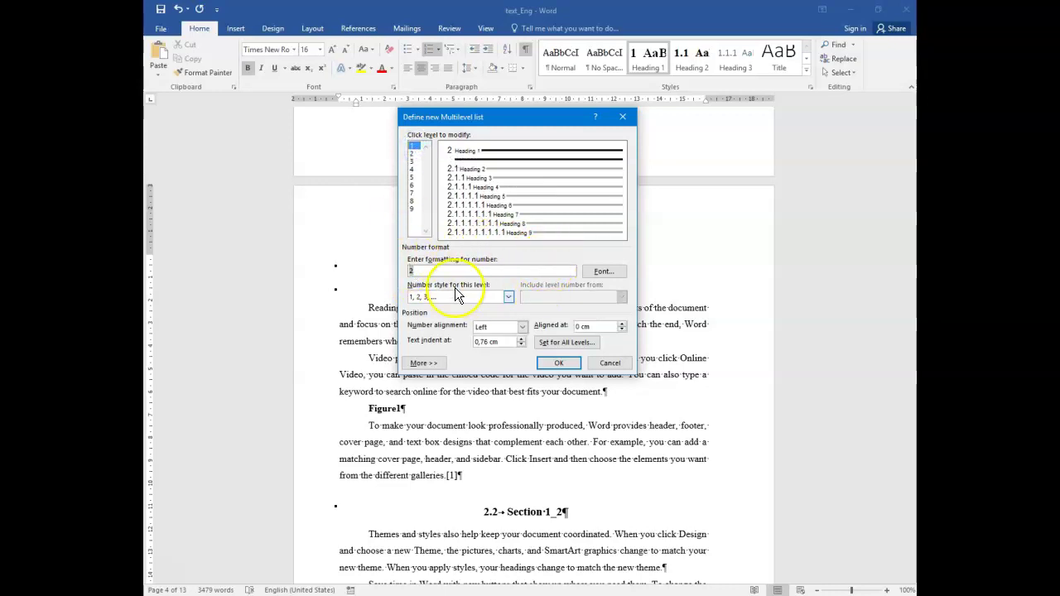
mouse_move(417, 271)
left_mouse_down()
mouse_move(485, 272)
mouse_move(474, 274)
left_mouse_up()
type(".")
Add a period after the level 2 number format in the multilevel list definition
left_click(414, 152)
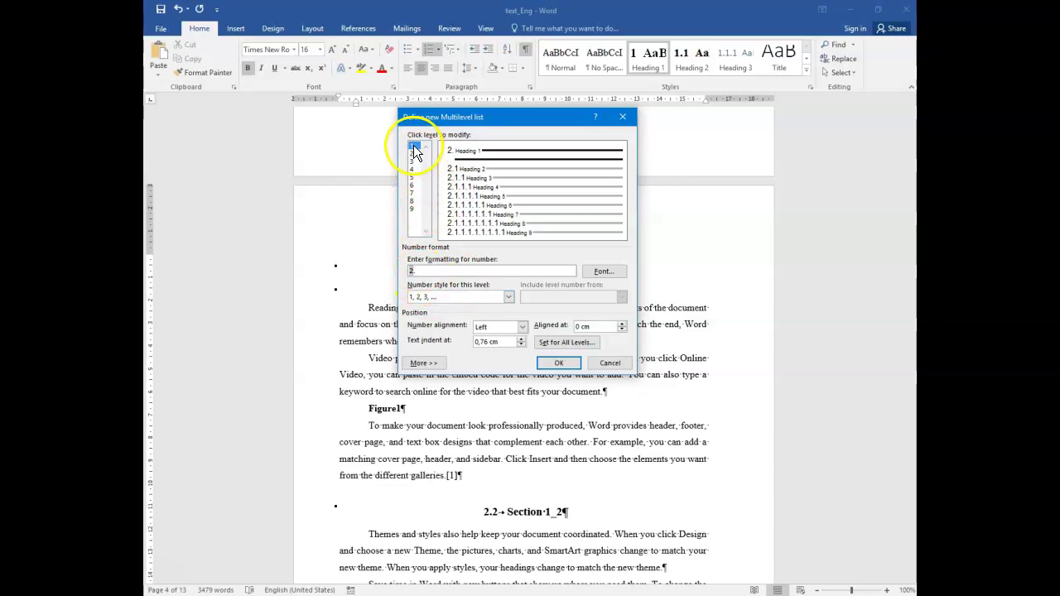
left_click(413, 153)
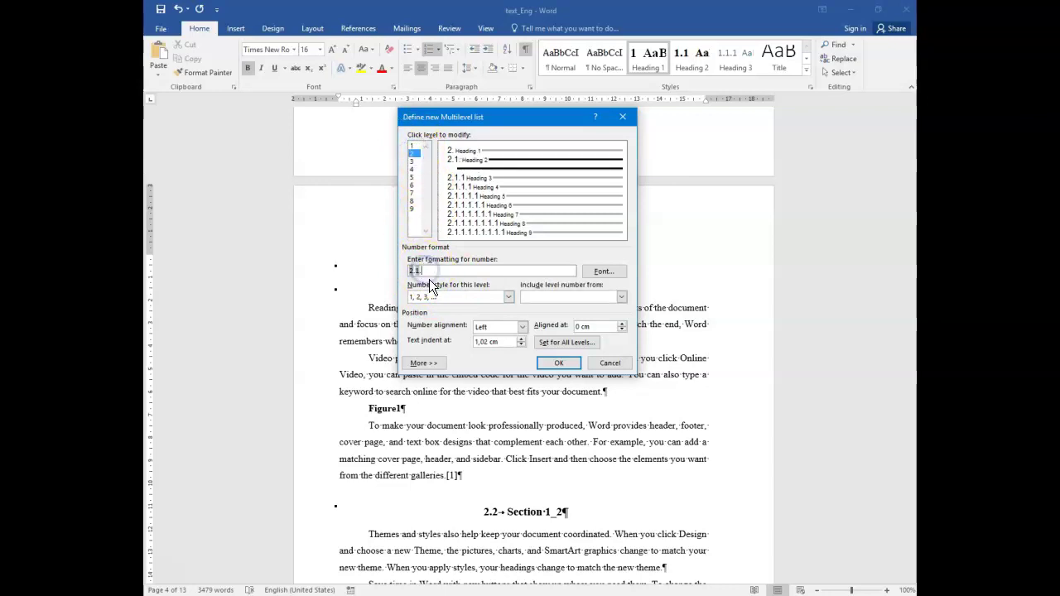
left_click(413, 151)
left_click(414, 152)
left_click(413, 146)
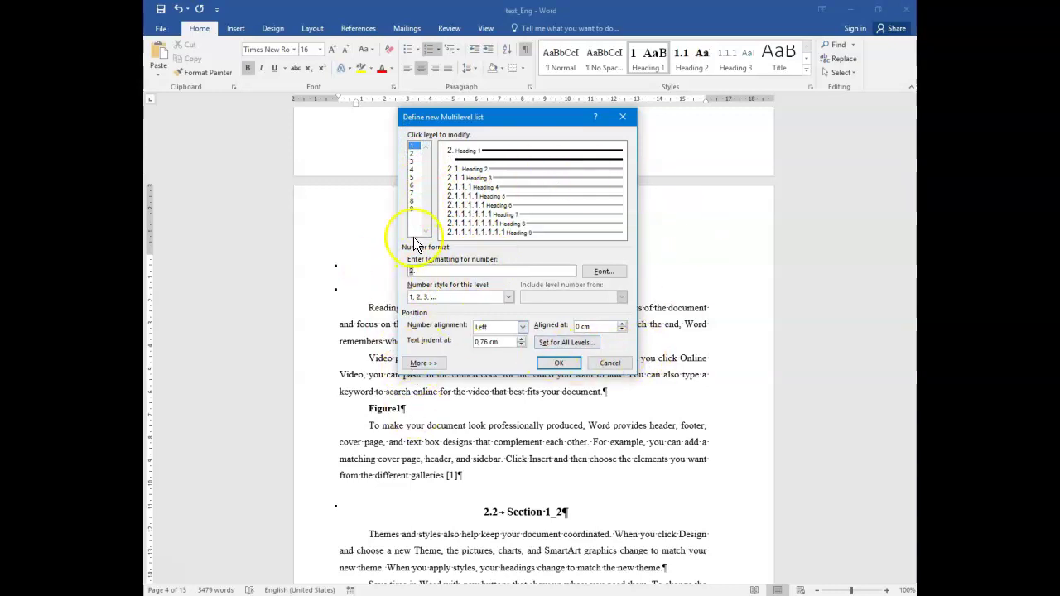
Show the additional list options and set the level 1 number to be followed by a space instead of a tab character
left_click(423, 364)
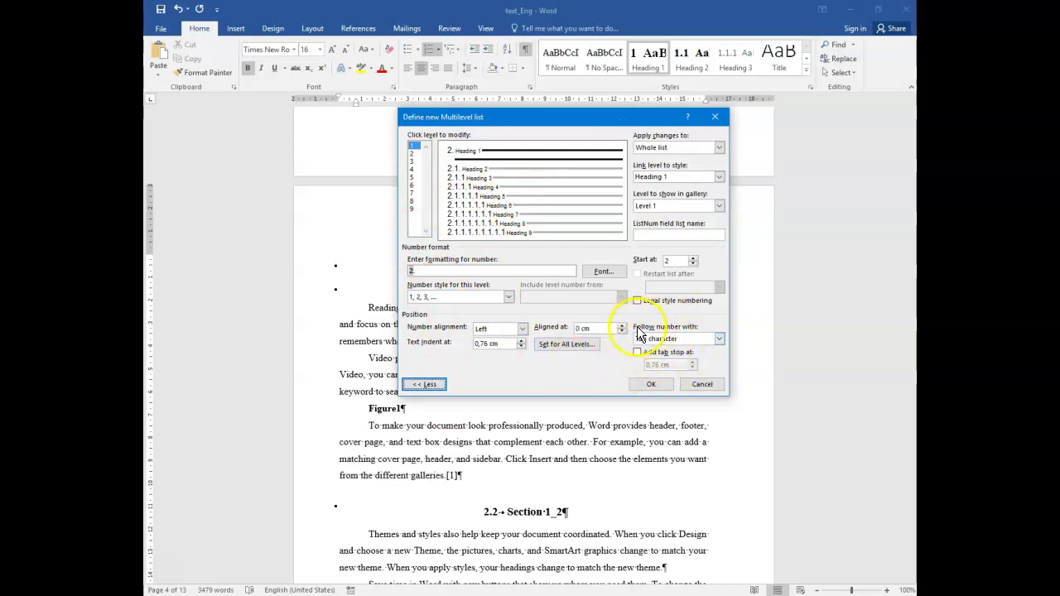
left_click_drag(479, 120, 520, 132)
left_click(673, 352)
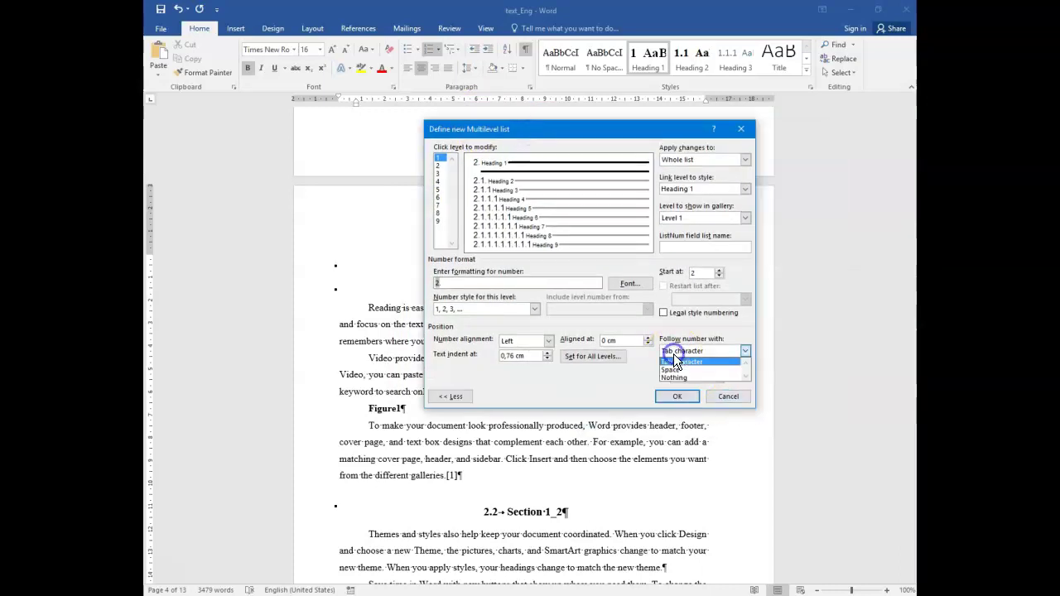
left_click(670, 370)
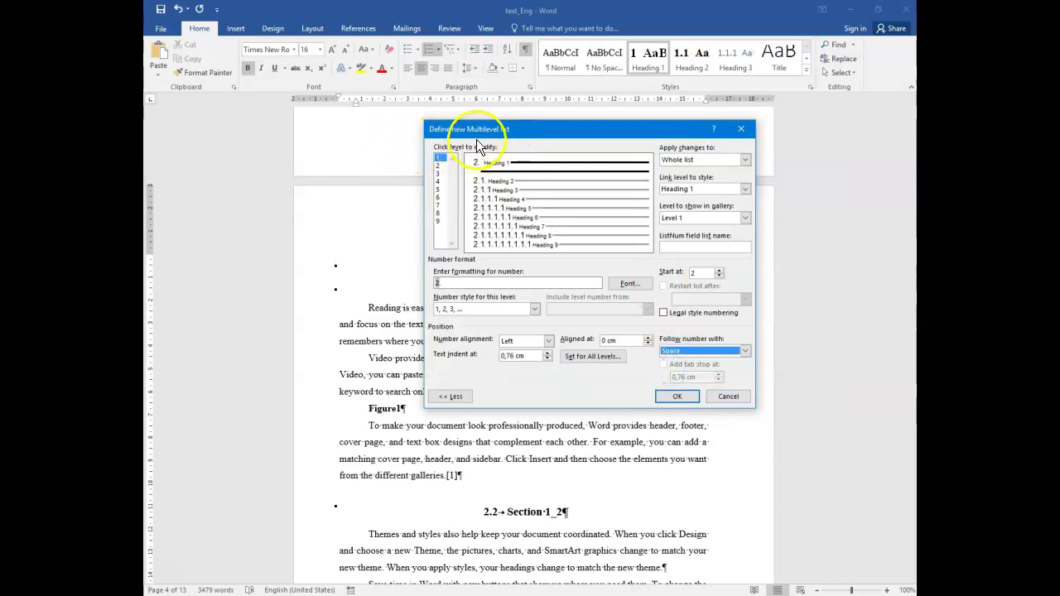
left_click_drag(477, 130, 589, 129)
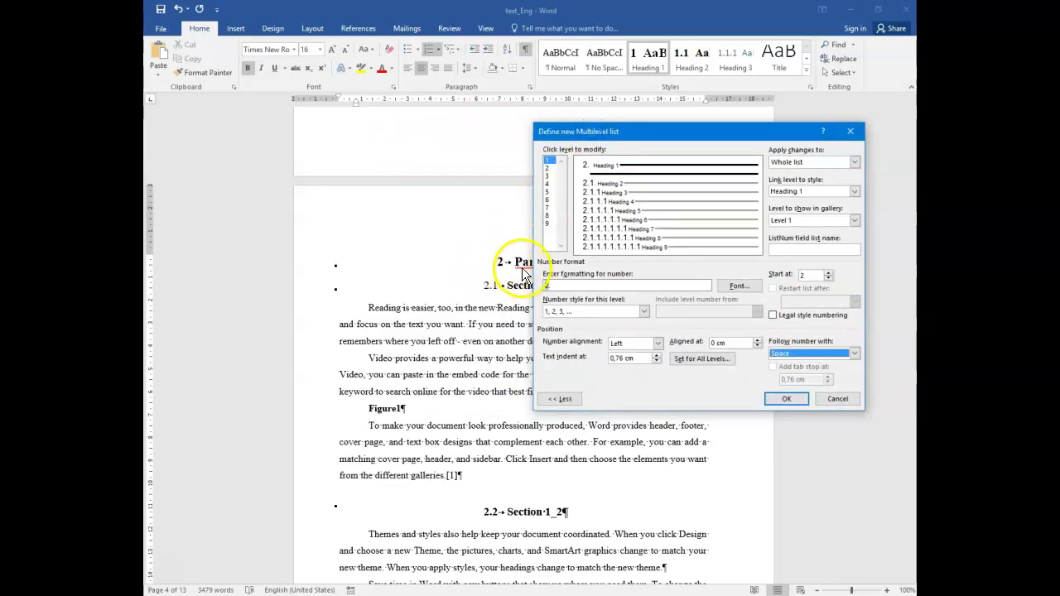
Set the level 2 number to be followed by a space and apply the multilevel list definition
left_click(551, 167)
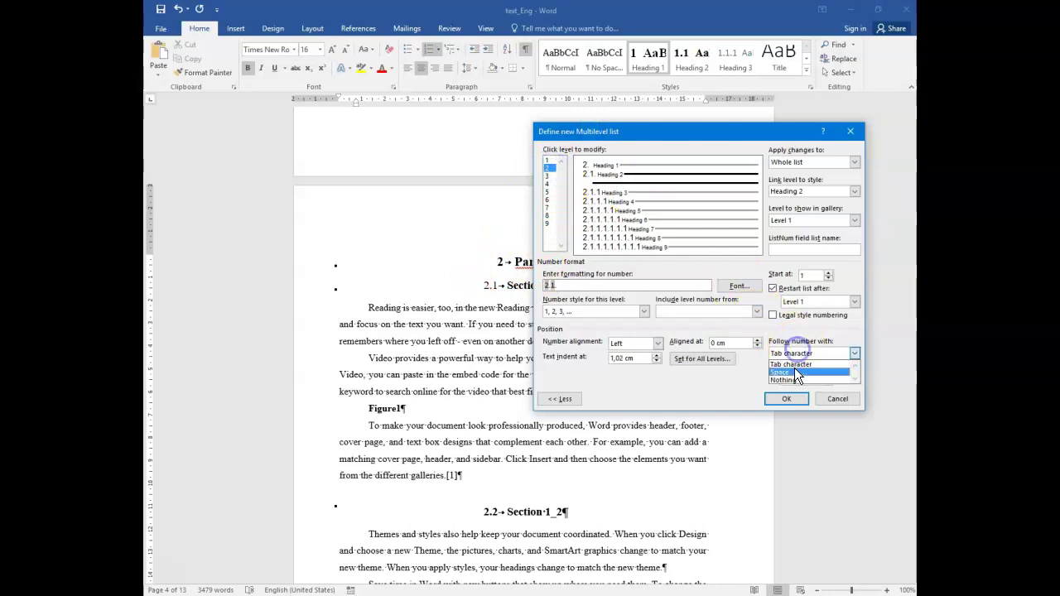
left_click(790, 371)
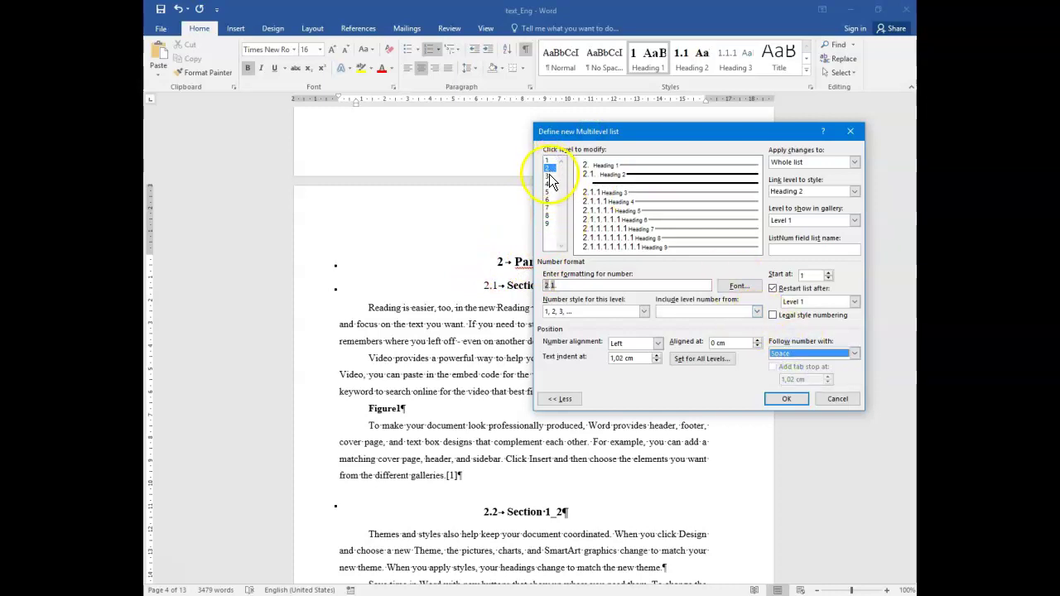
left_click(549, 160)
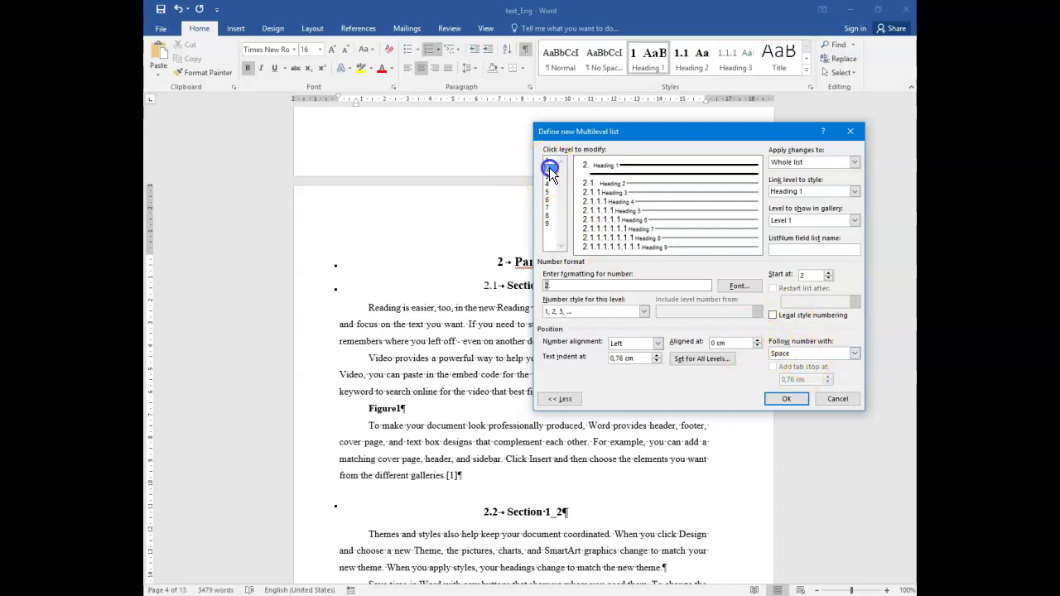
left_click(549, 167)
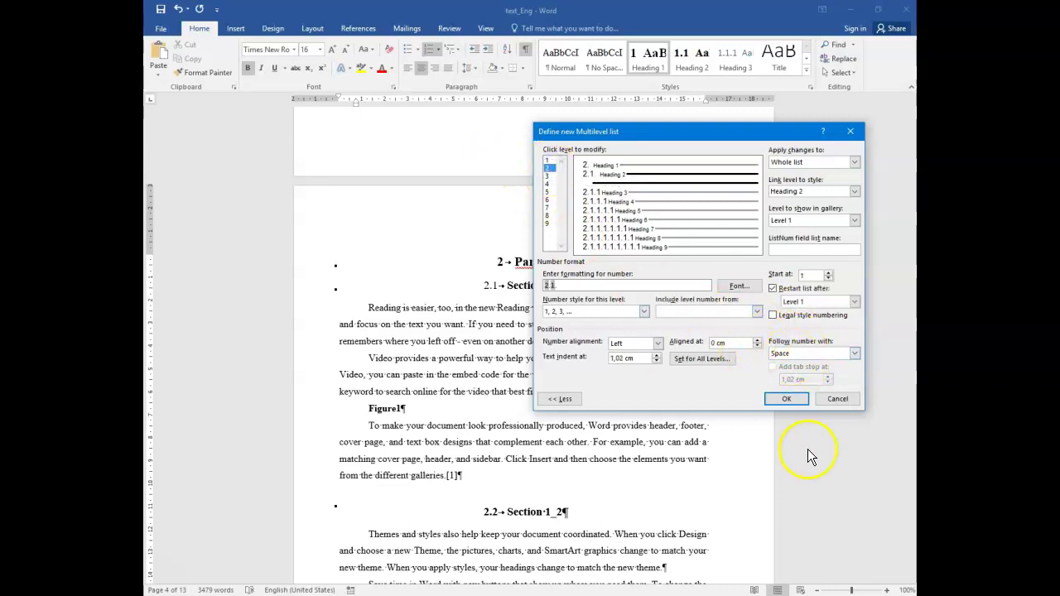
left_click(778, 400)
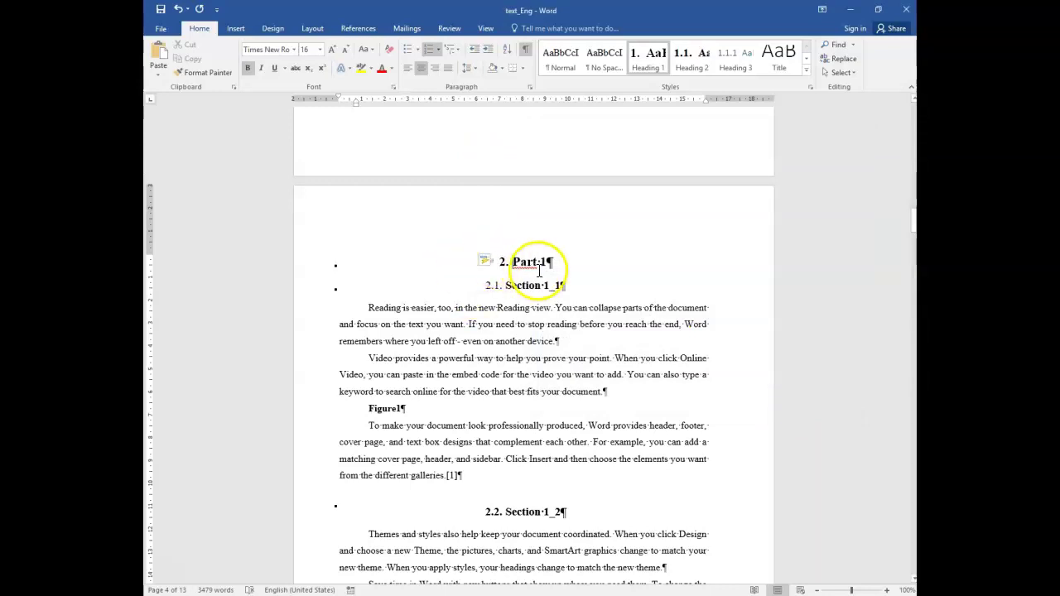
Examine the new numbering of the Part 1 and section headlines and of the Introduction headline
left_click(551, 421)
scroll(557, 421, "down", 5)
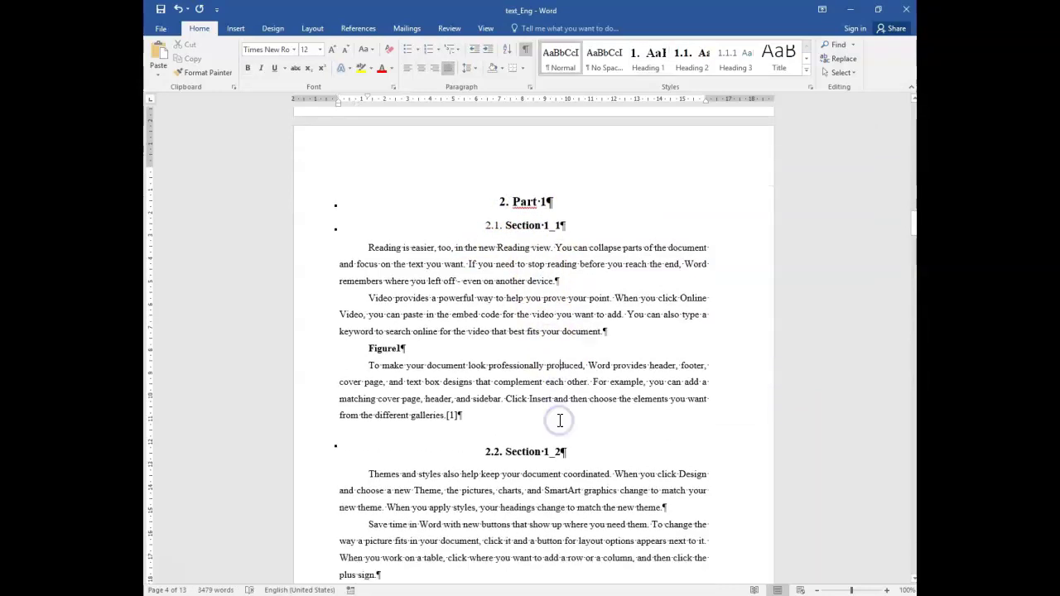
scroll(559, 421, "up", 10)
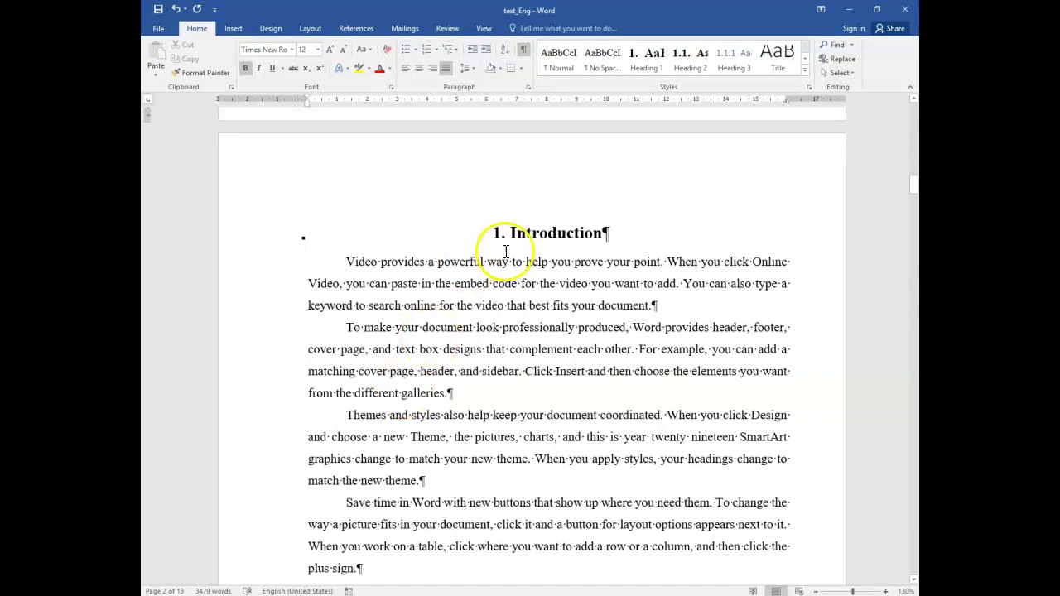
left_click(482, 233)
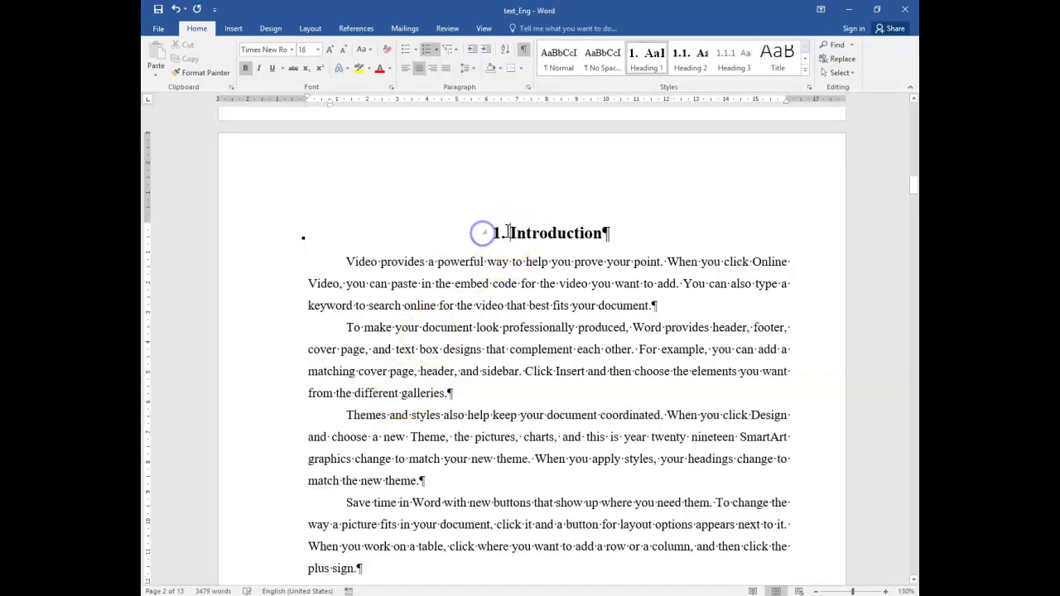
left_click_drag(507, 232, 609, 233)
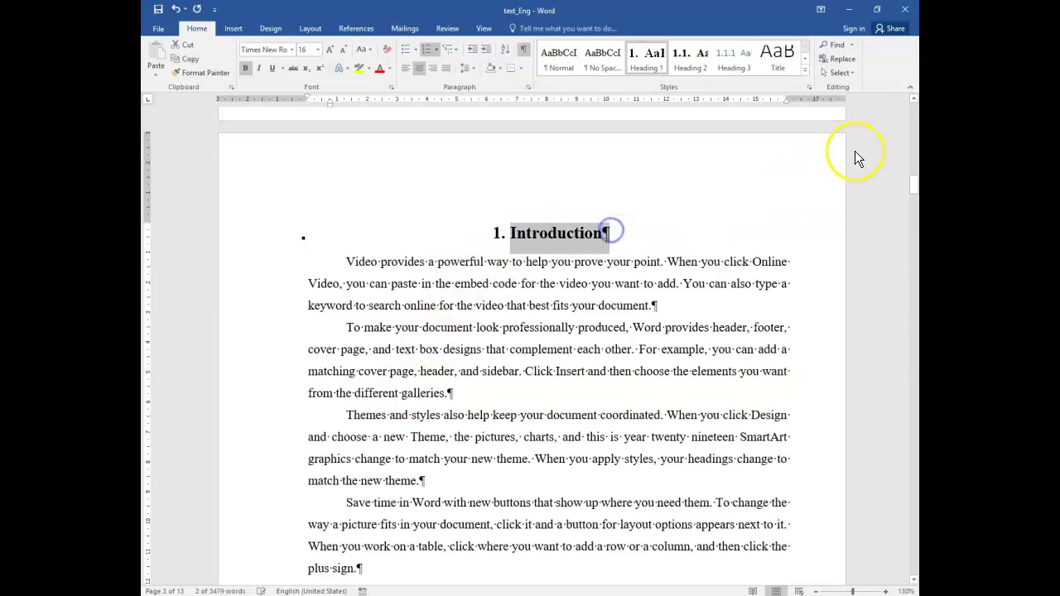
Examine the numbering of the Bibliography headline on the document's last page
left_click(913, 186)
left_click_drag(914, 185, 917, 558)
scroll(431, 252, "up", 6)
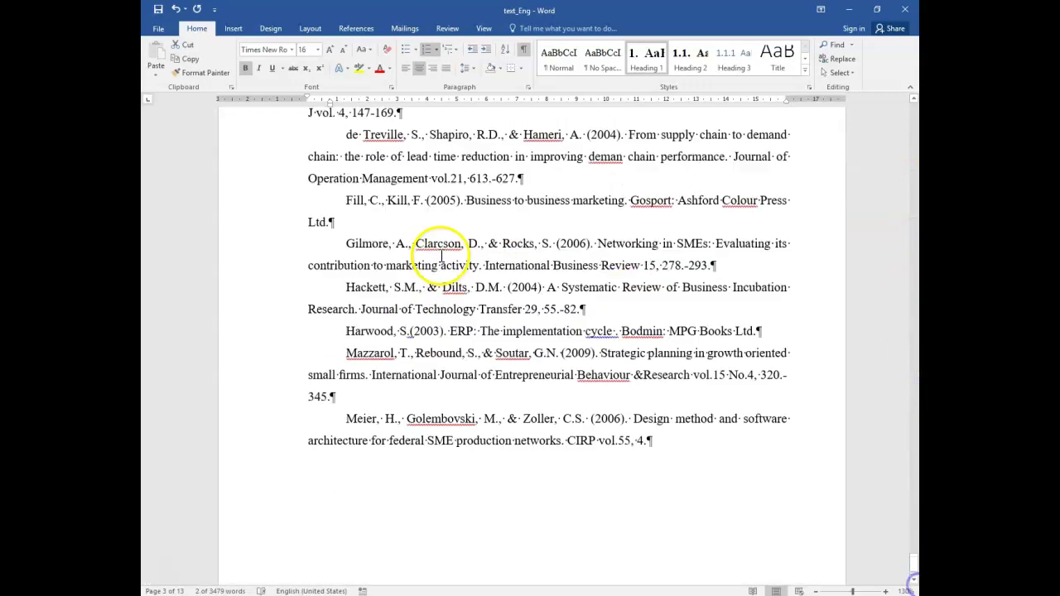
scroll(442, 255, "up", 2)
left_click(497, 280)
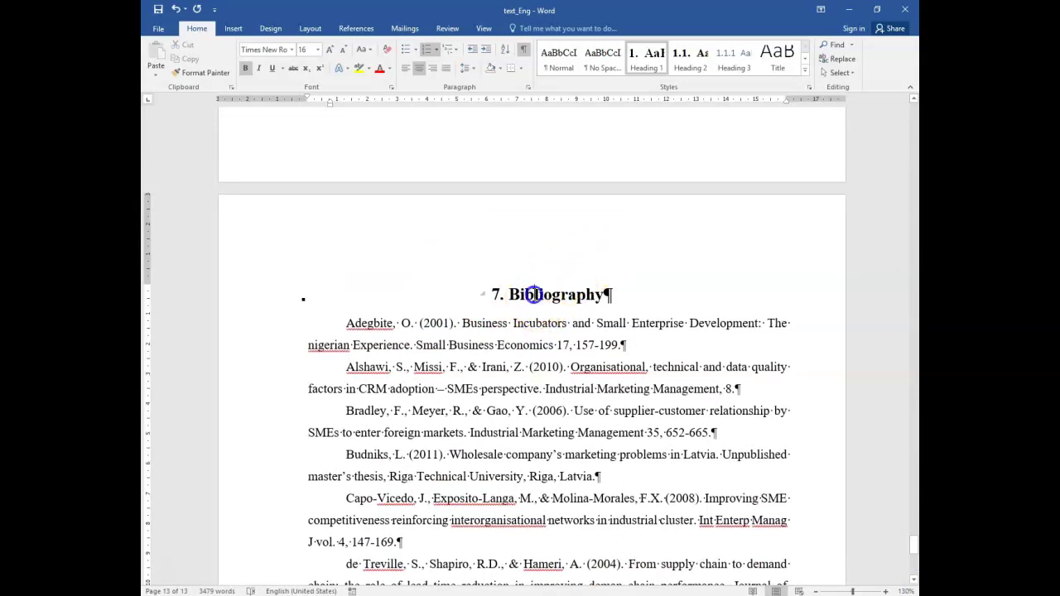
scroll(520, 286, "up", 10)
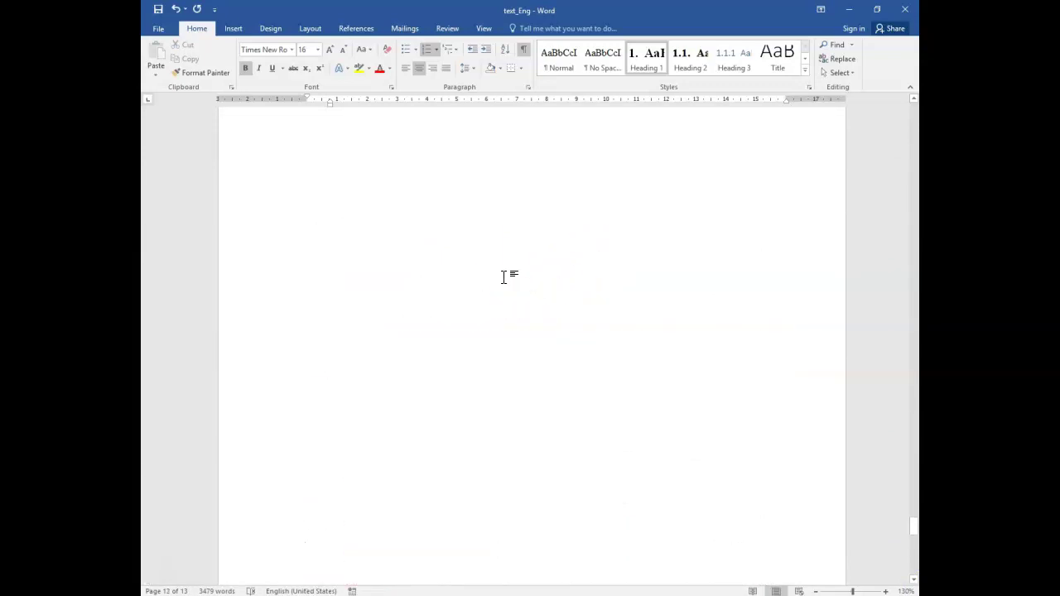
scroll(505, 278, "down", 10)
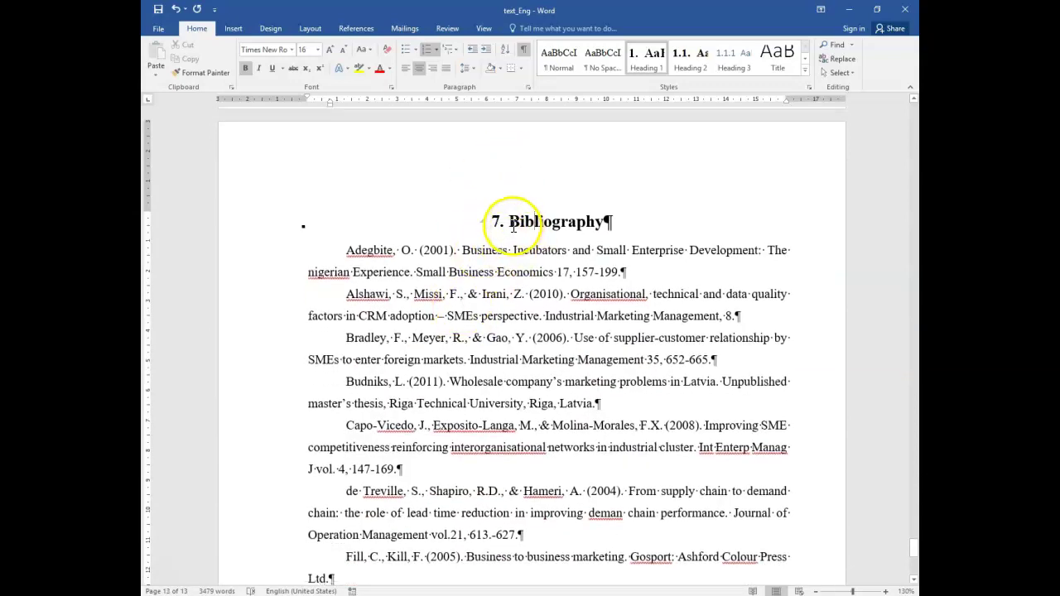
scroll(585, 229, "up", 10)
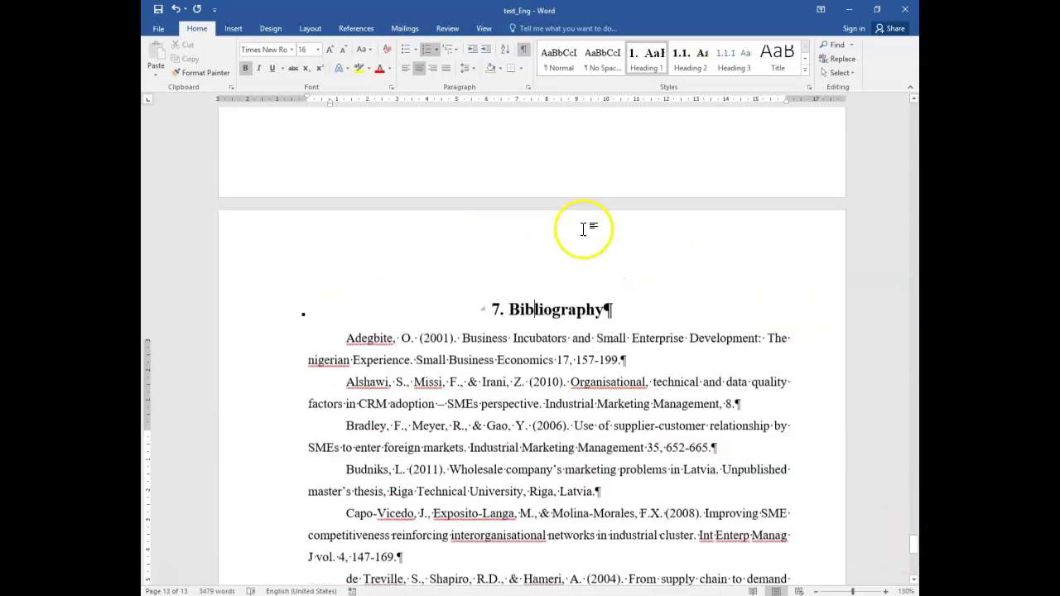
Try to remove the number from the Introduction headline directly and centre the headline, and undo these changes
left_click_drag(910, 496, 899, 183)
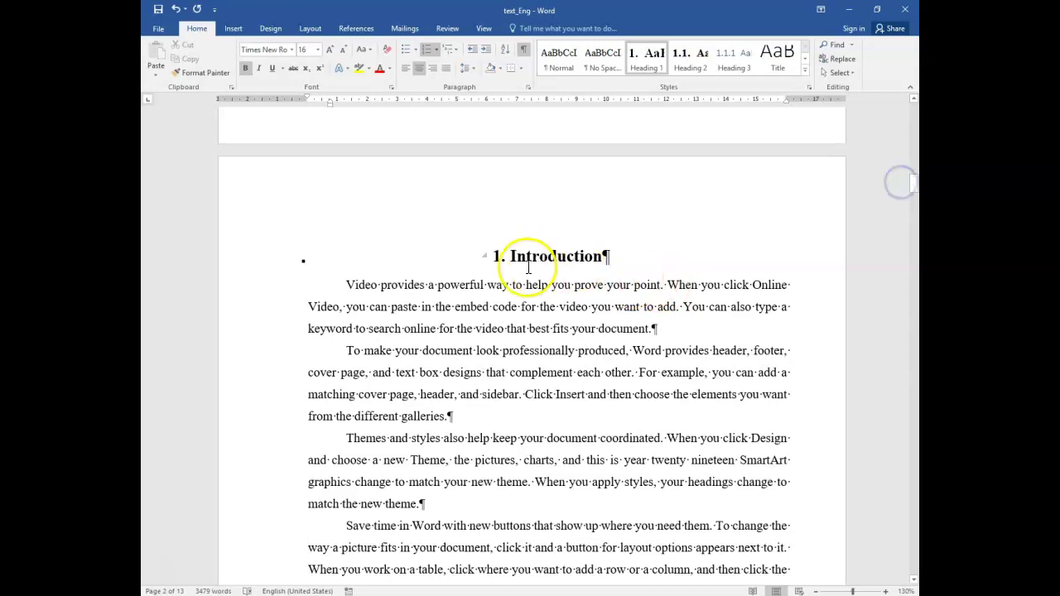
left_click(514, 256)
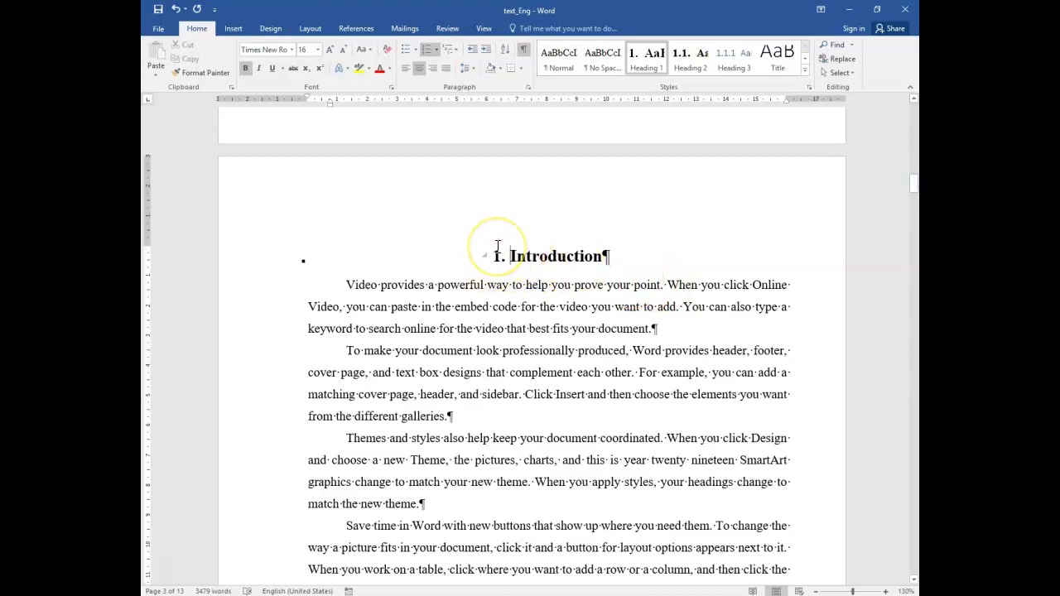
key("BackSpace")
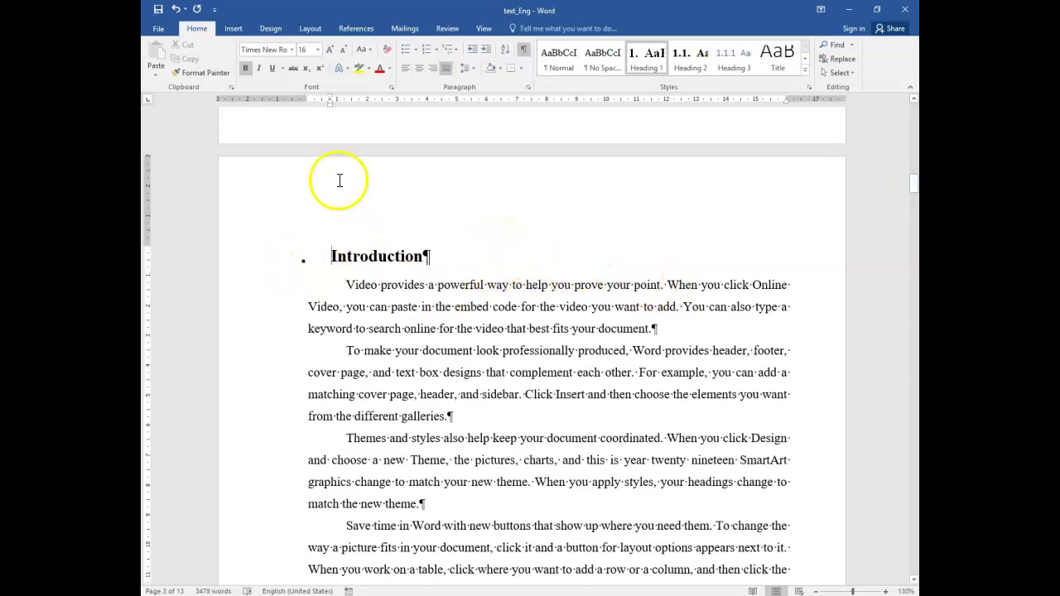
left_click(420, 68)
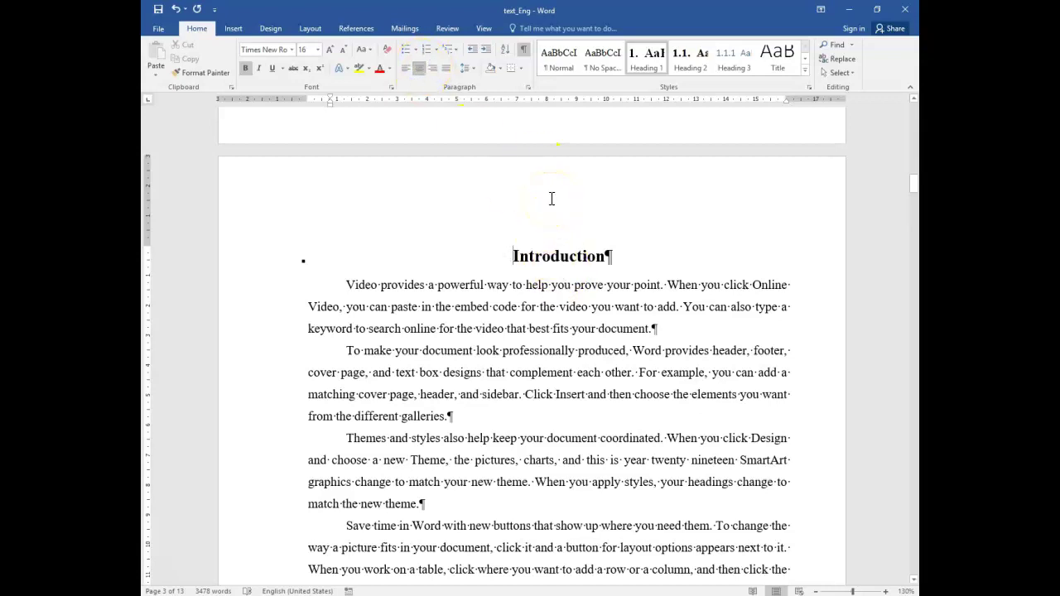
key("ctrl+j")
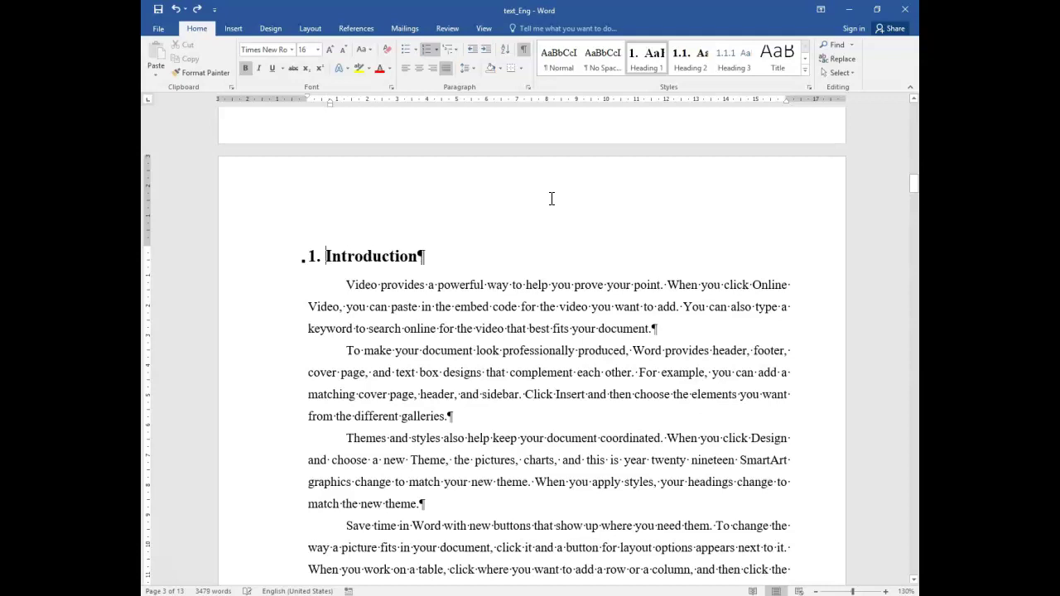
key("ctrl+e")
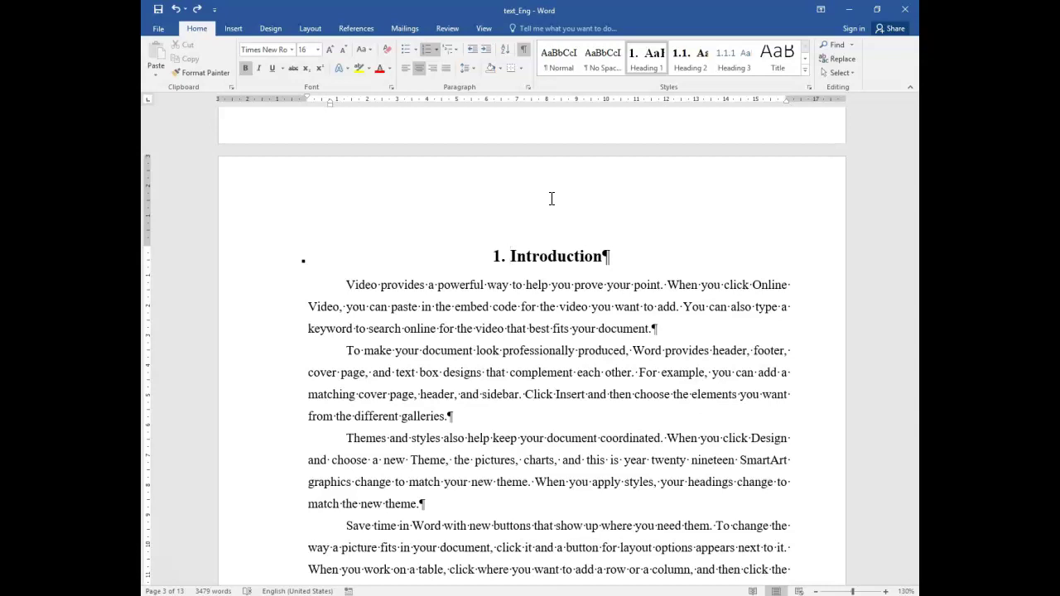
Start a new paragraph style based on Heading 1 from the Introduction headline and name it JustParts
left_click(808, 89)
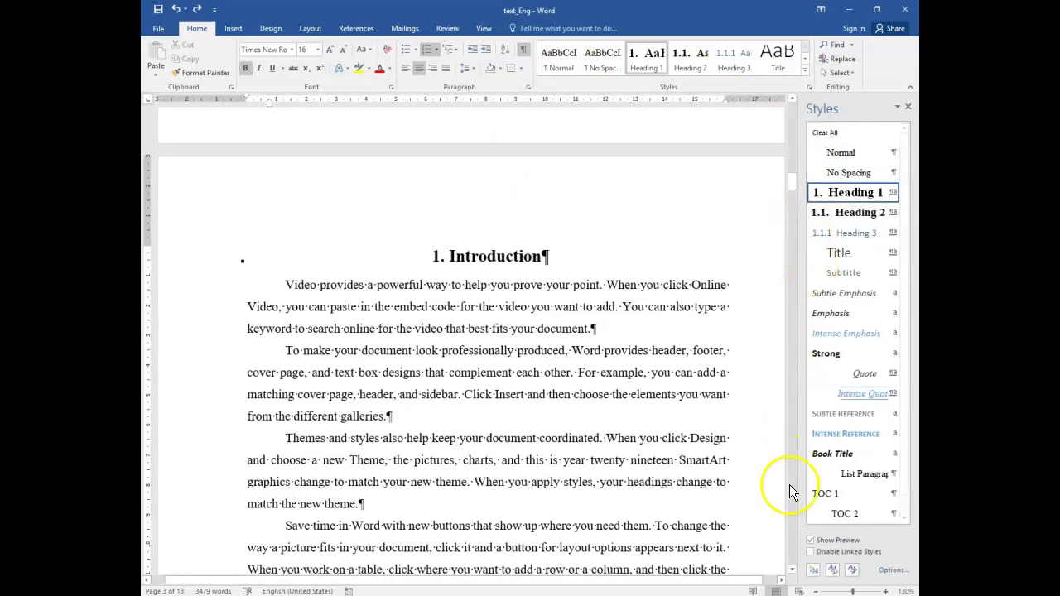
left_click(815, 571)
left_click_drag(476, 104, 688, 99)
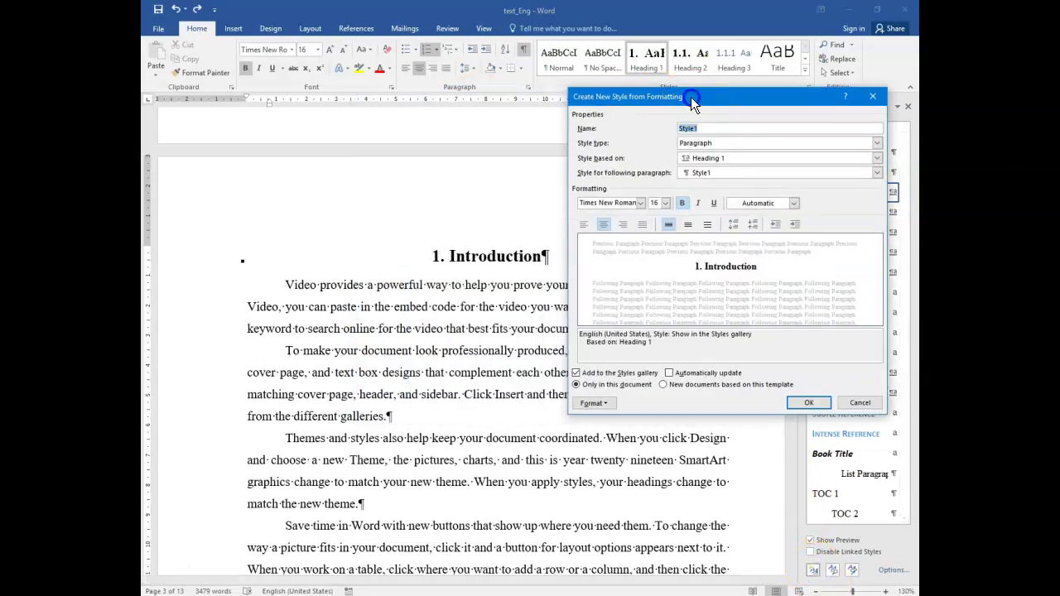
type("JustParts")
Set the JustParts style's numbering to None and create the style
left_click(600, 404)
left_click(613, 502)
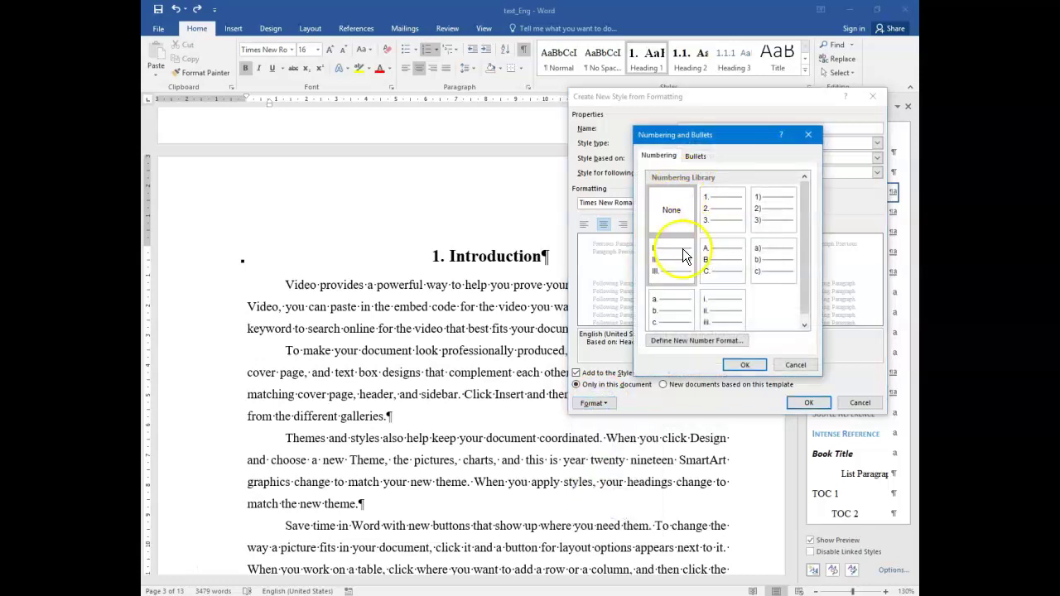
left_click(667, 219)
left_click(745, 365)
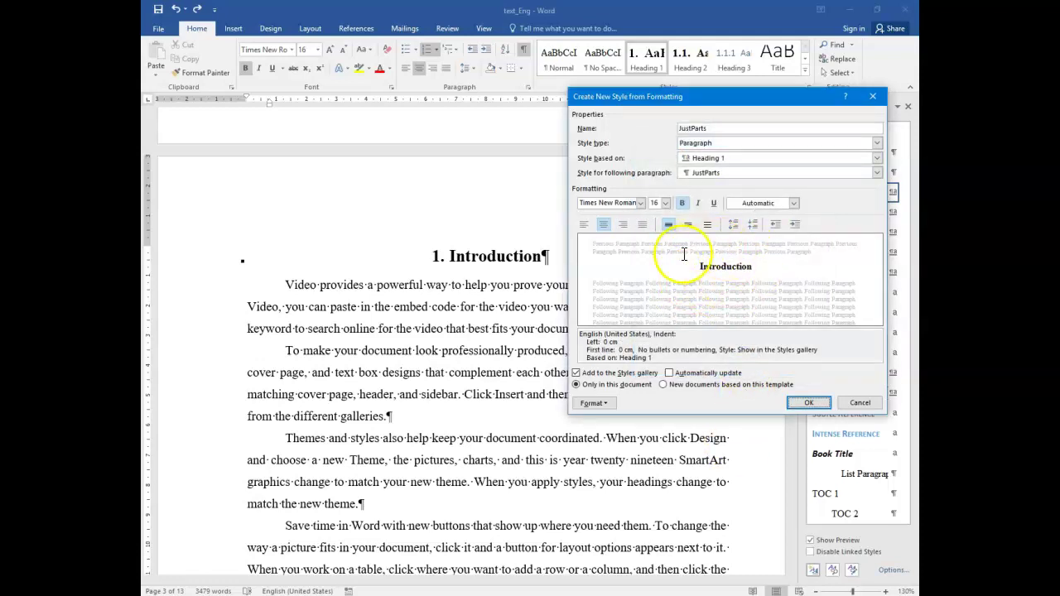
left_click(807, 403)
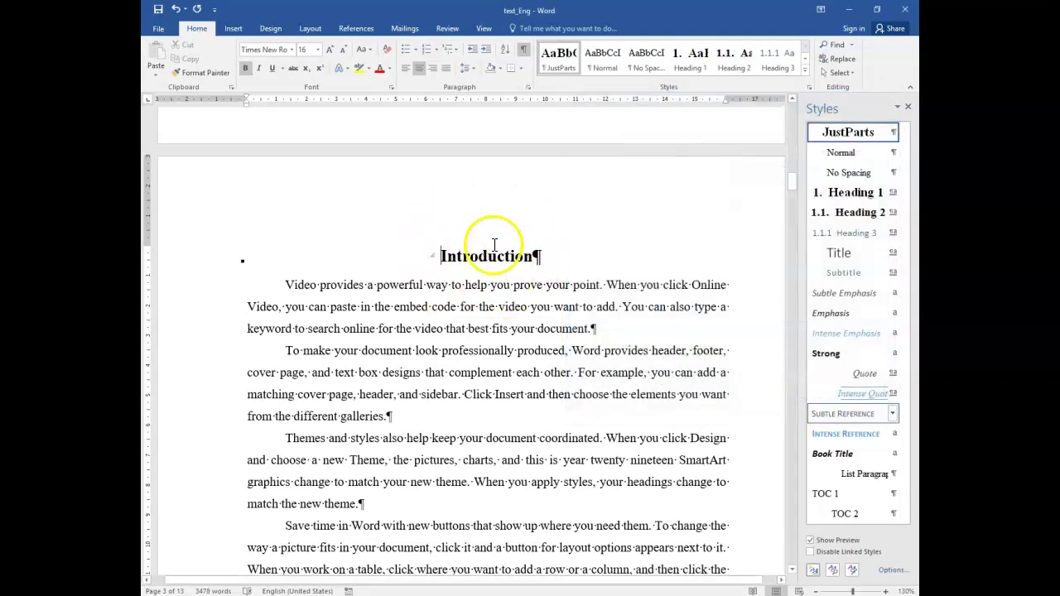
Apply the JustParts style to the Bibliography headline on the document's last page
scroll(485, 242, "down", 10)
scroll(490, 246, "down", 5)
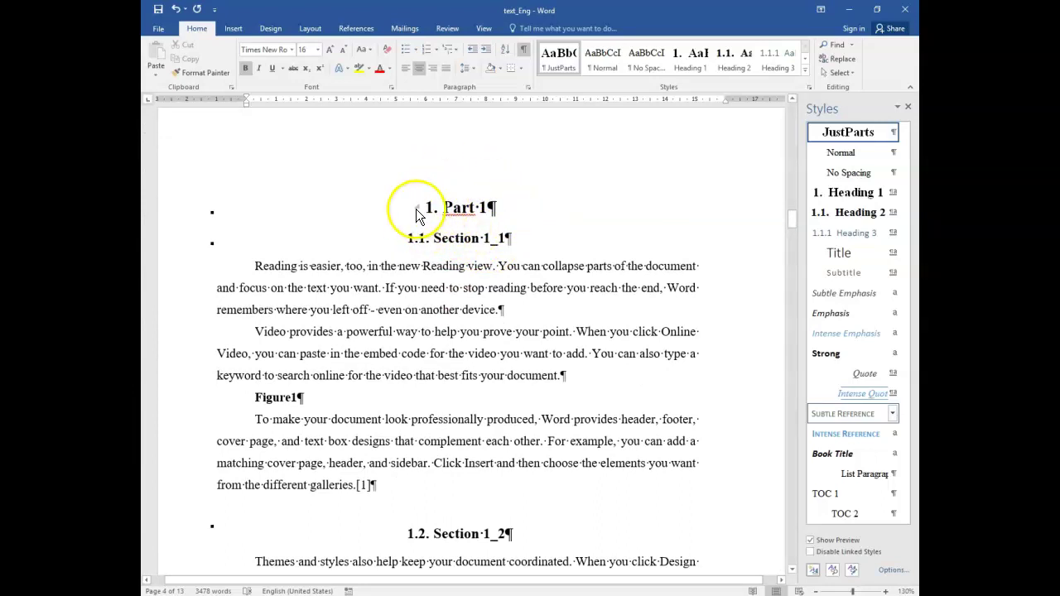
scroll(397, 225, "down", 10)
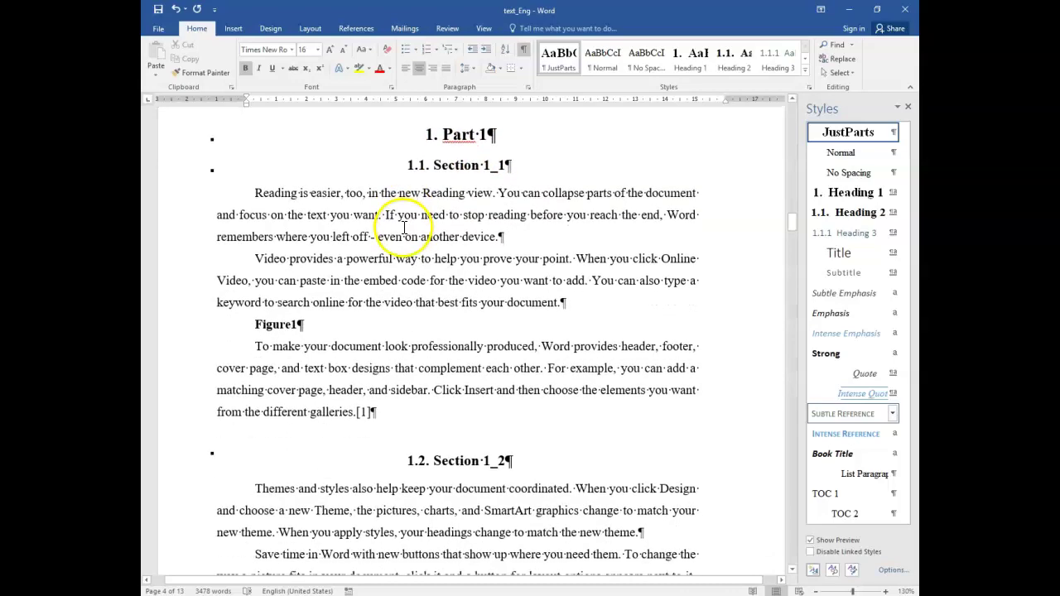
scroll(403, 227, "down", 4)
left_click_drag(794, 252, 799, 534)
left_click(517, 236)
left_click(853, 134)
left_click(852, 132)
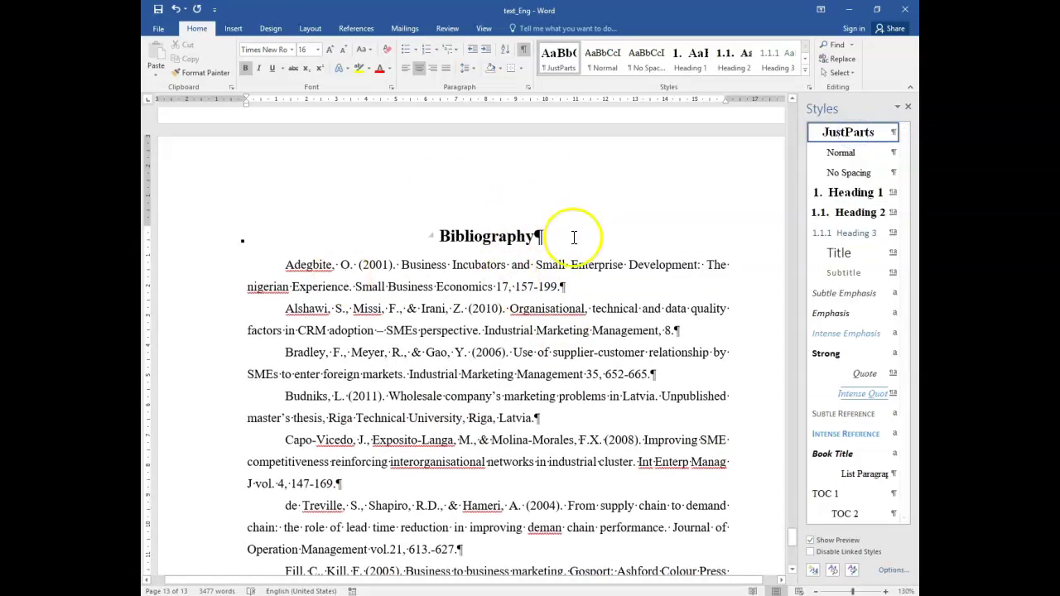
Examine the document's opening pages, from the title page and table of contents through the Introduction to the Part 1 headlines
scroll(573, 232, "up", 5)
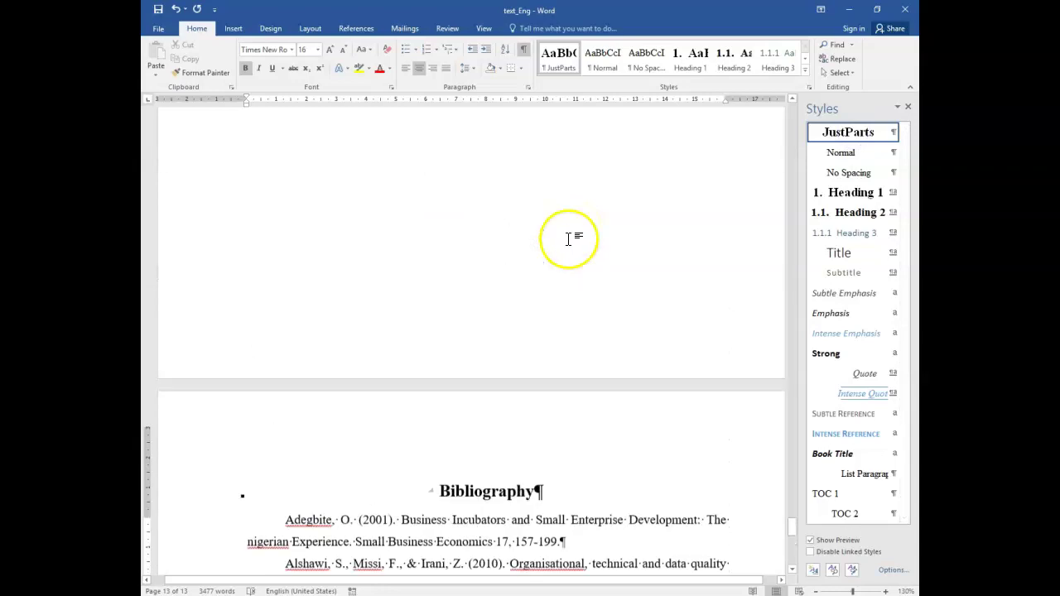
left_click_drag(795, 525, 808, 208)
left_click_drag(513, 580, 463, 570)
scroll(506, 497, "up", 5)
scroll(506, 496, "up", 15)
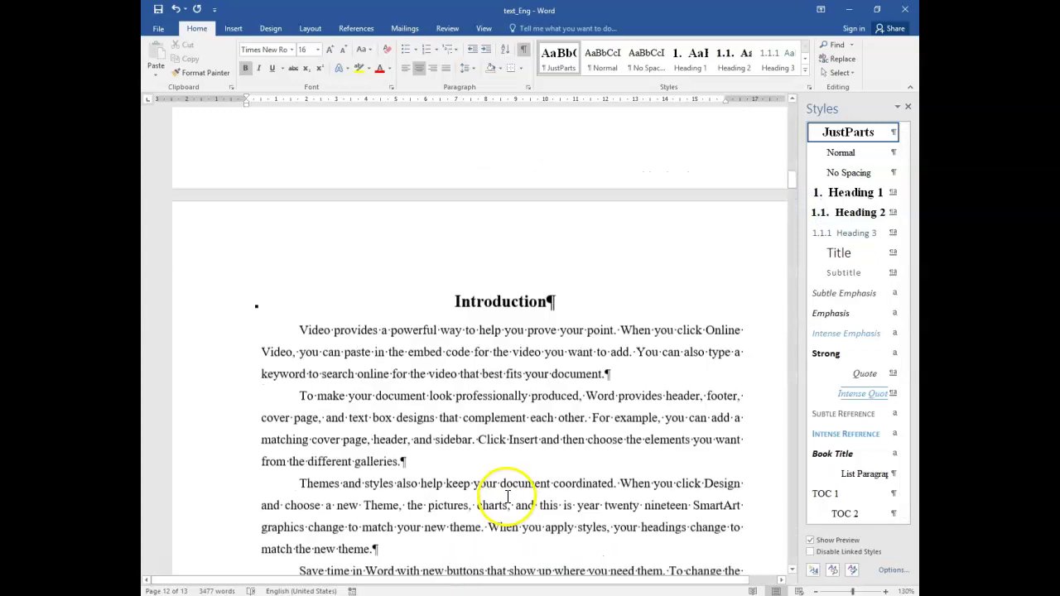
scroll(505, 497, "up", 2)
scroll(504, 486, "down", 10)
scroll(503, 474, "down", 10)
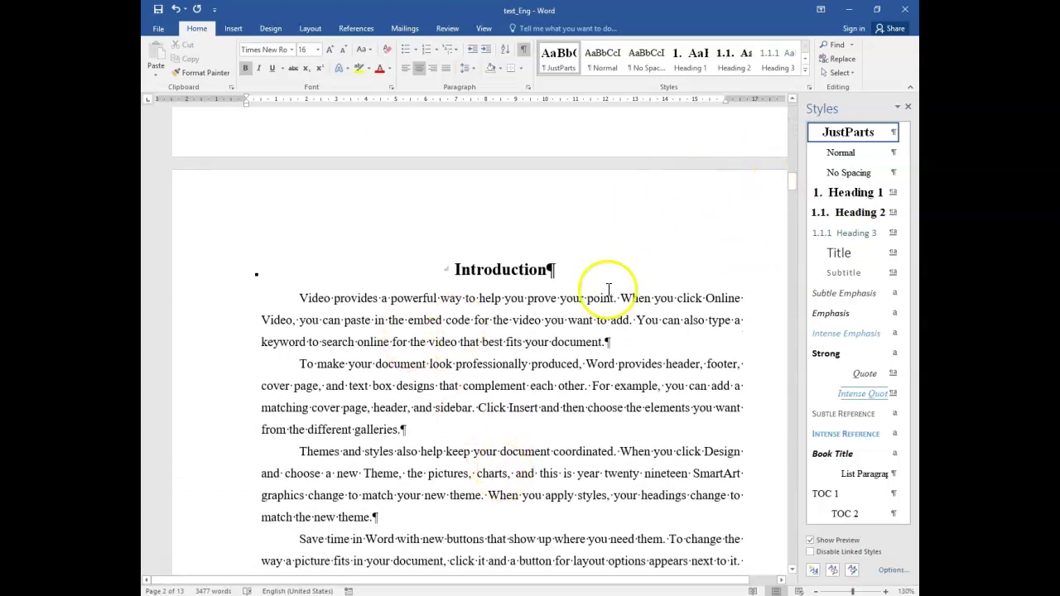
scroll(634, 262, "down", 2, "ctrl")
scroll(624, 283, "up", 15)
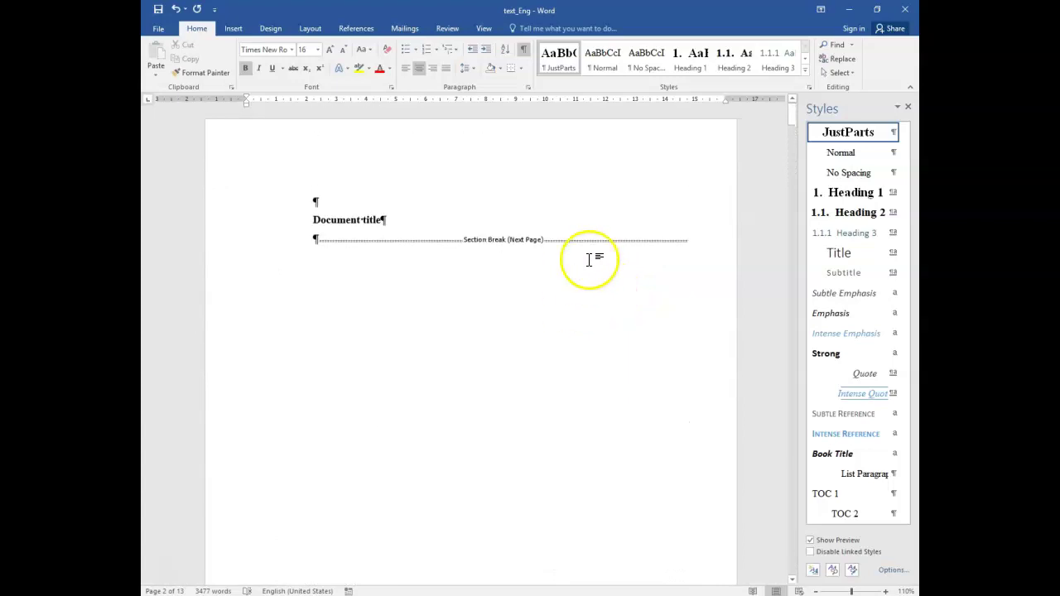
scroll(623, 254, "down", 15)
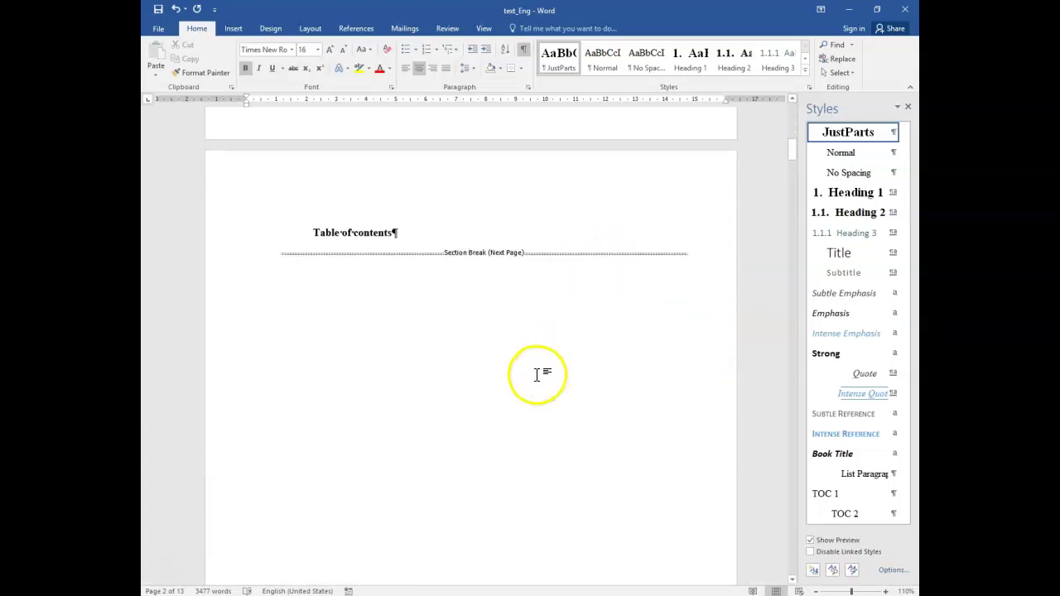
scroll(674, 265, "down", 10)
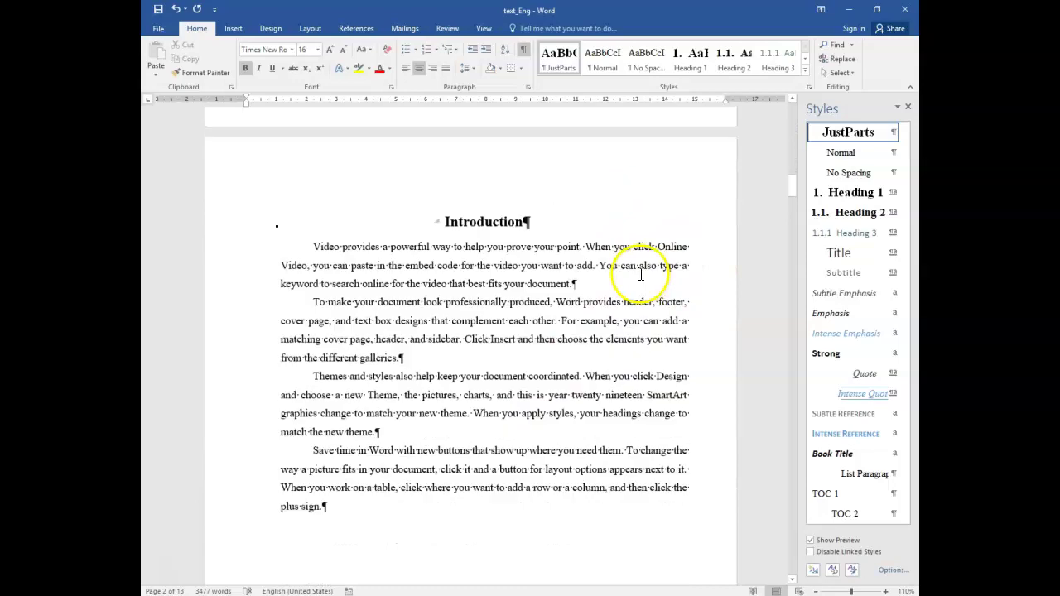
scroll(682, 278, "down", 15)
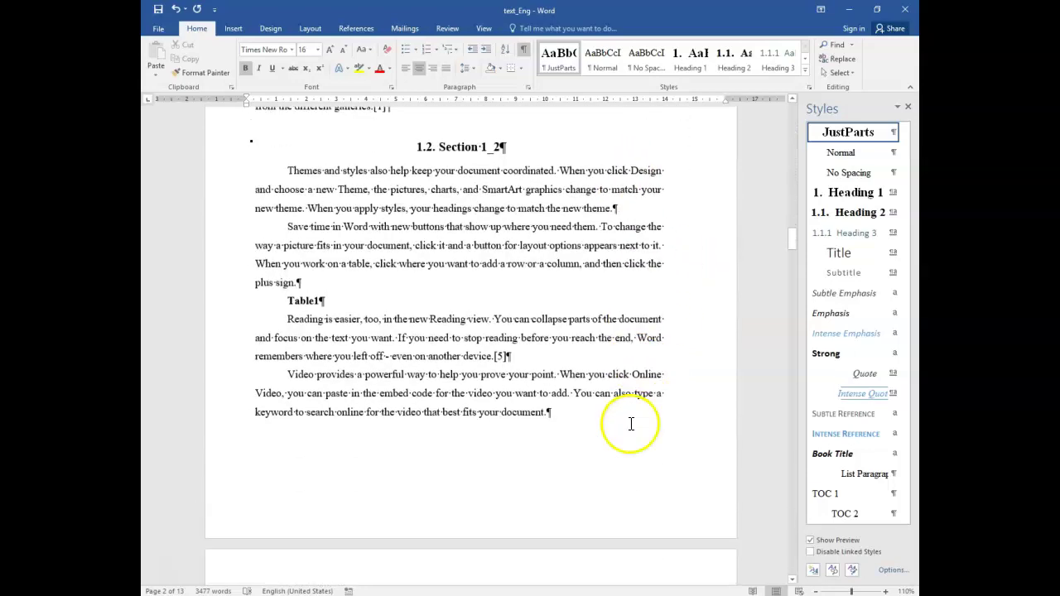
scroll(619, 454, "up", 20)
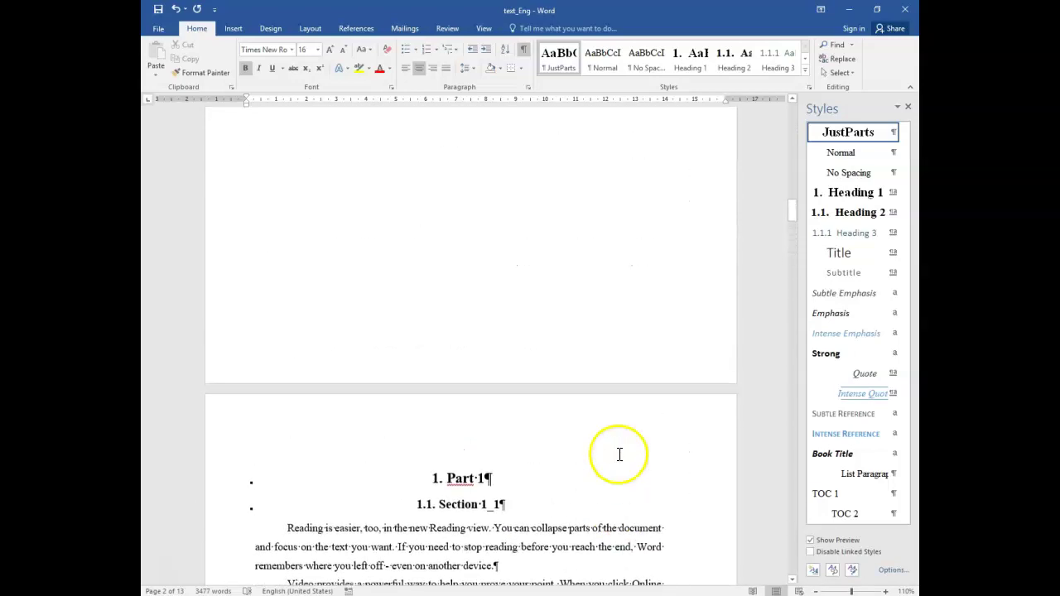
scroll(619, 454, "up", 1)
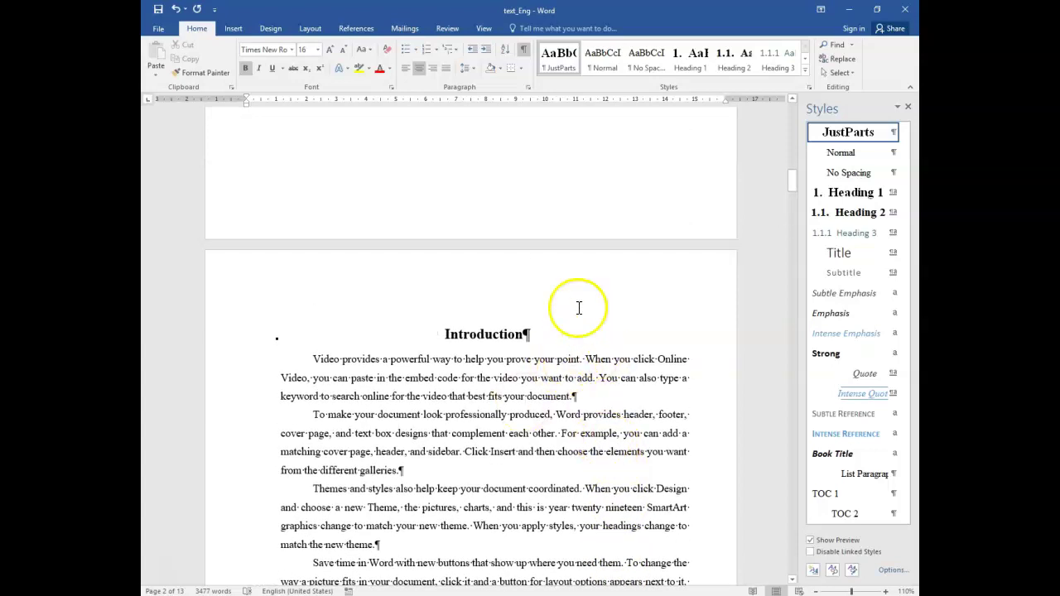
Insert page numbers at the top of the pages in the Plain Number 3 format
left_click(506, 391)
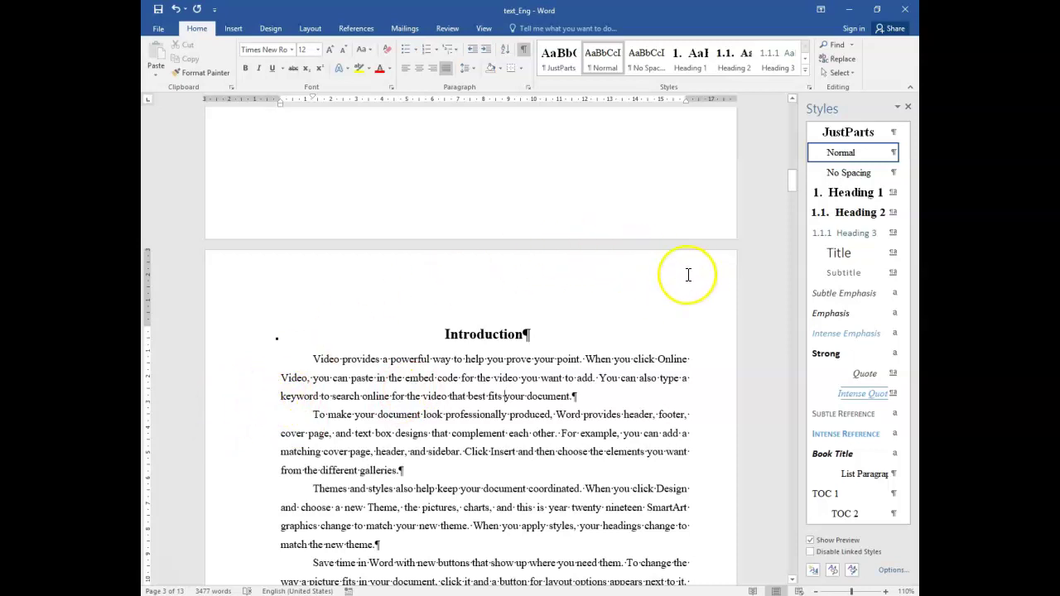
scroll(687, 275, "down", 15)
left_click(595, 271)
scroll(595, 272, "up", 3)
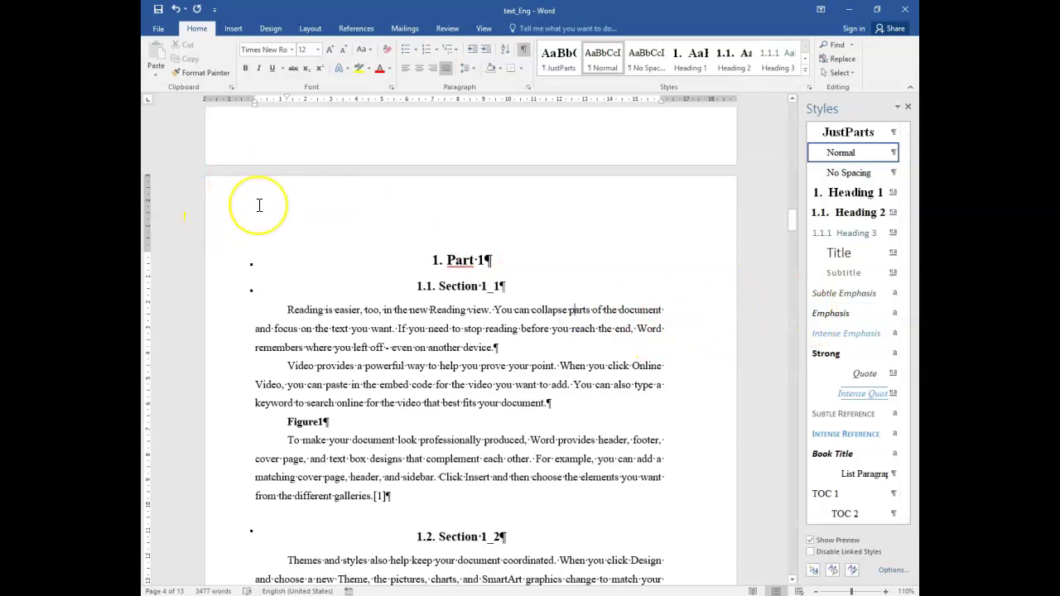
scroll(259, 204, "up", 15)
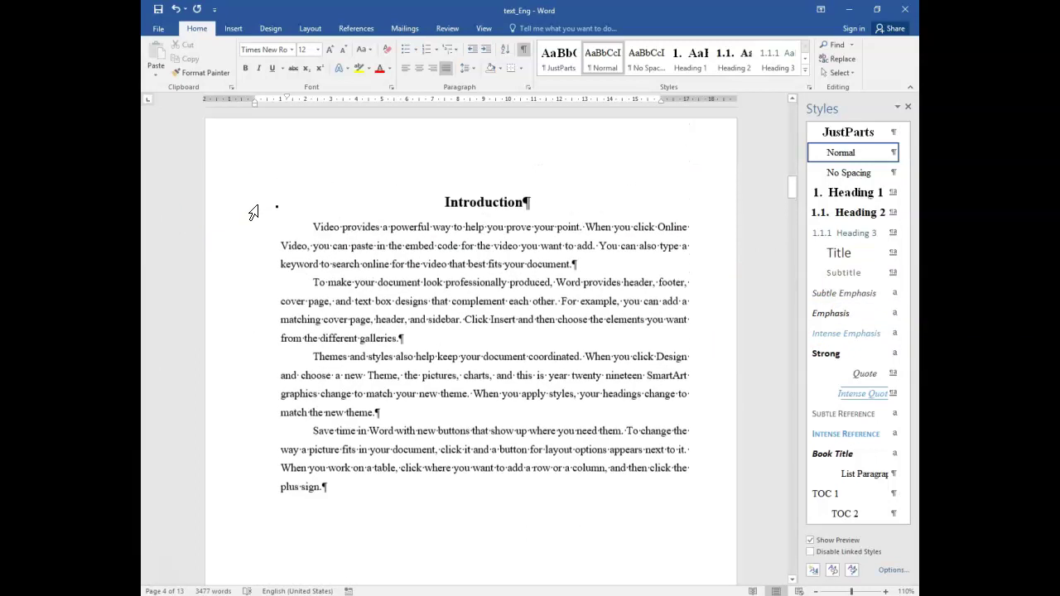
left_click(239, 28)
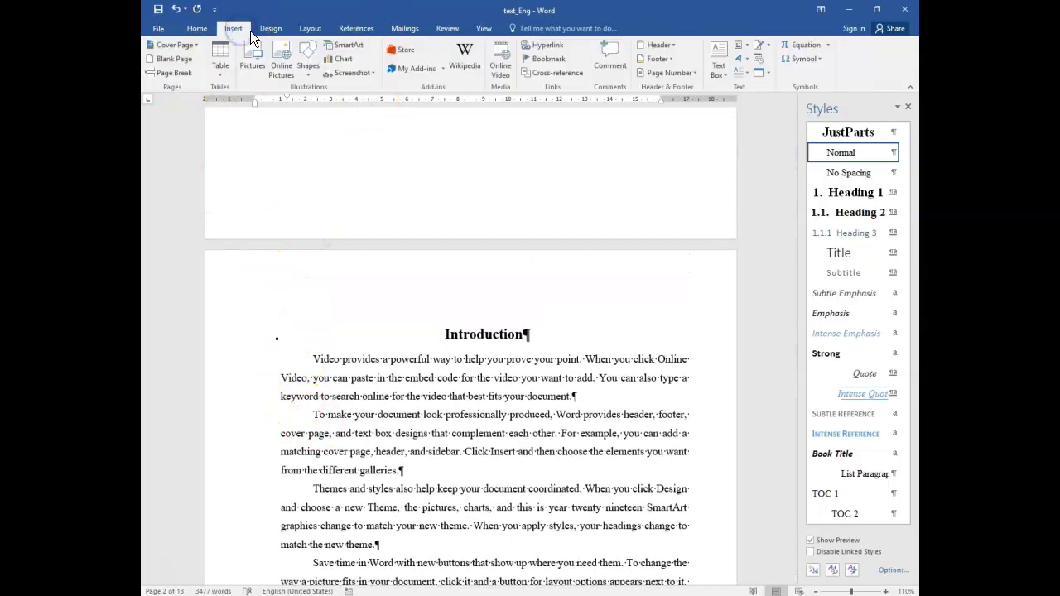
left_click(679, 74)
mouse_move(677, 89)
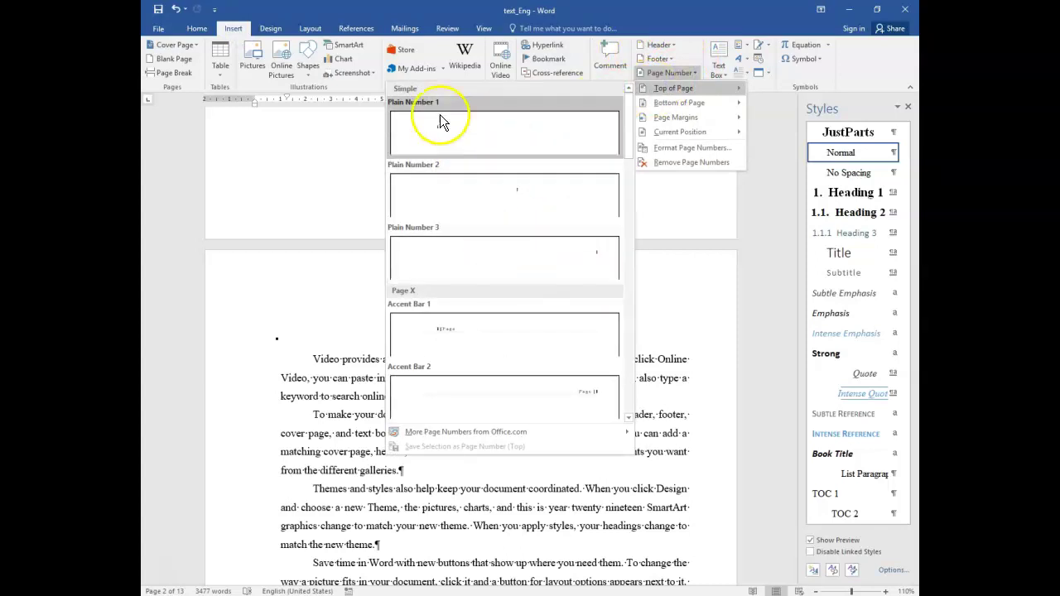
left_click(586, 270)
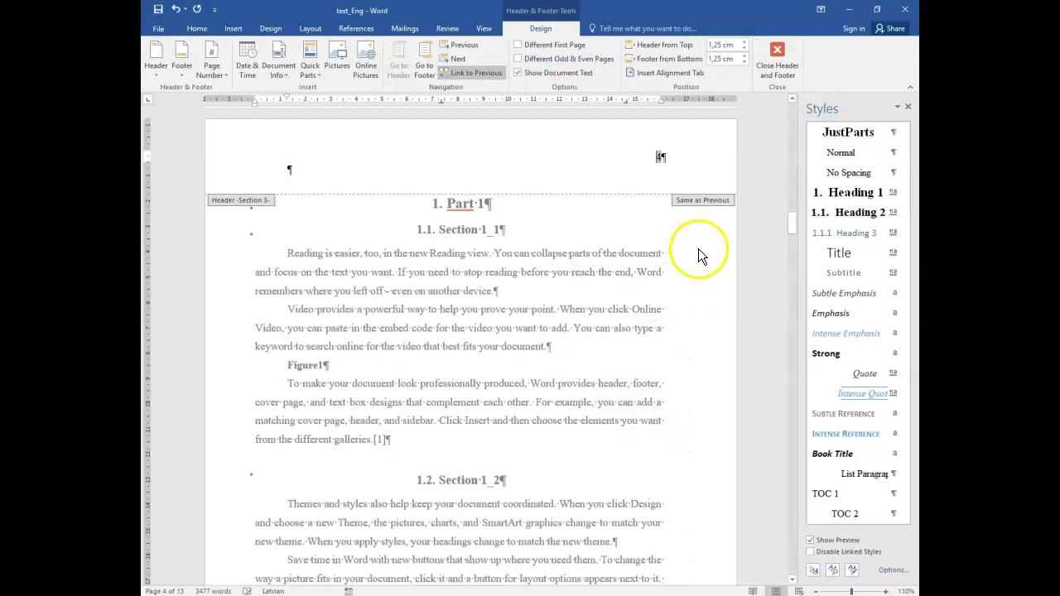
Check the page numbers in the headers of the Table of contents, Introduction and Part 1 pages
scroll(698, 249, "up", 5)
scroll(698, 248, "down", 5)
scroll(698, 248, "up", 20)
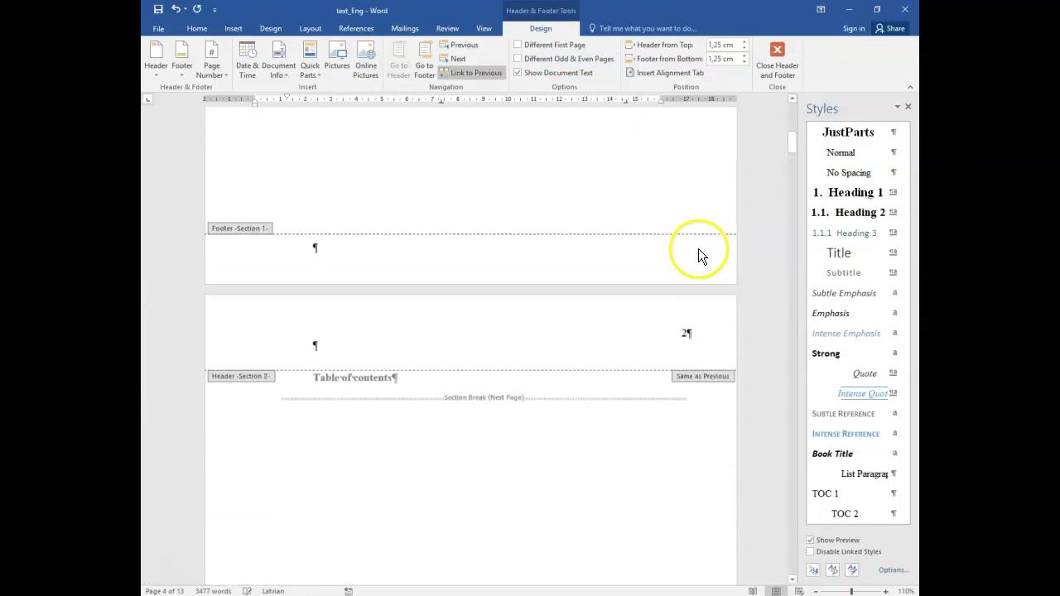
scroll(698, 255, "down", 20)
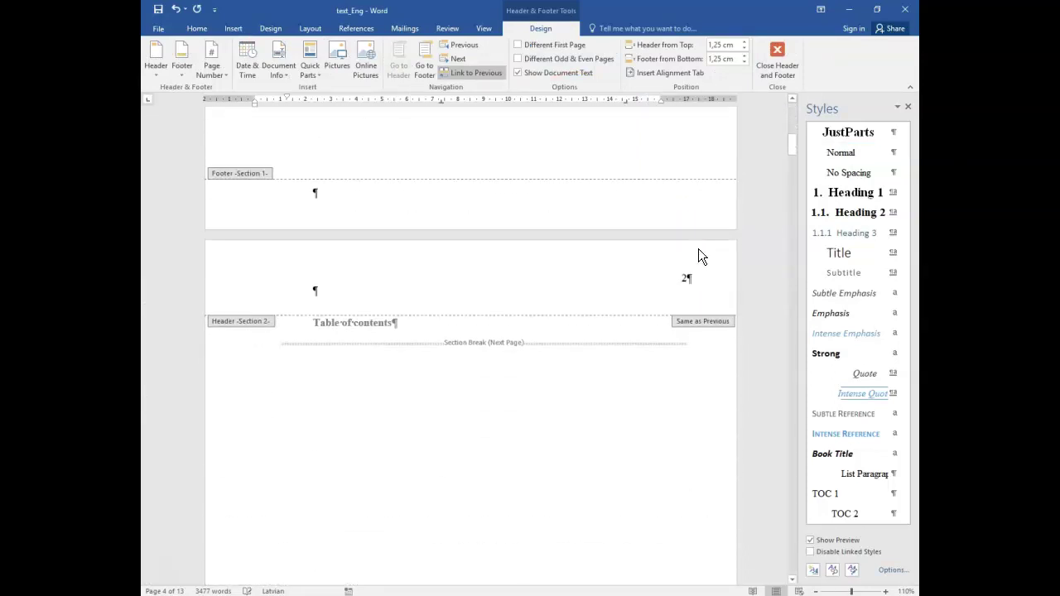
scroll(695, 255, "down", 10)
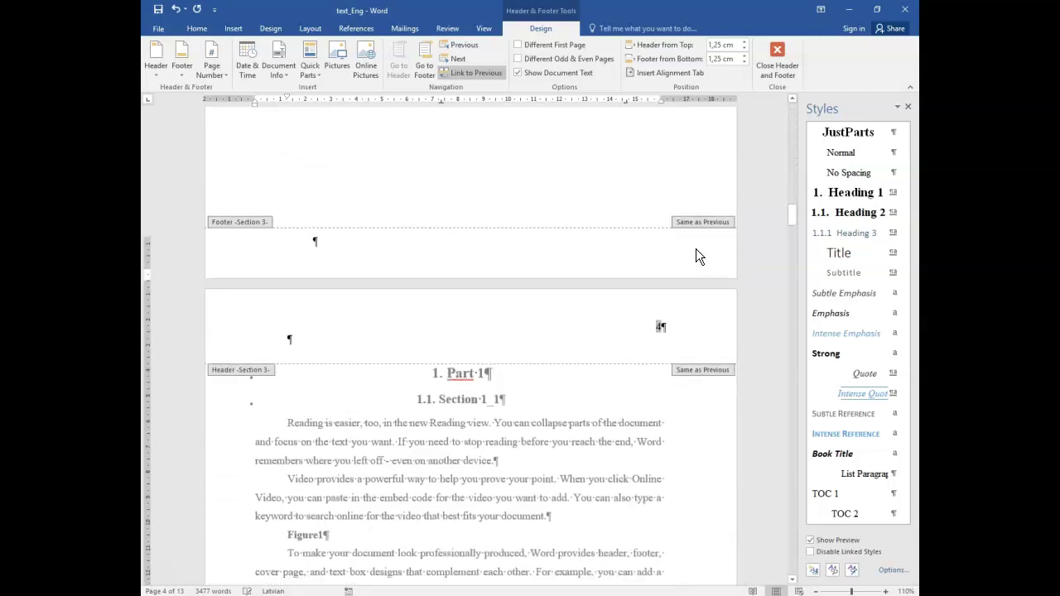
scroll(695, 255, "up", 6)
Examine the section labels and the Same as Previous markings in the headers and footers of sections 1 to 3
scroll(695, 255, "up", 8)
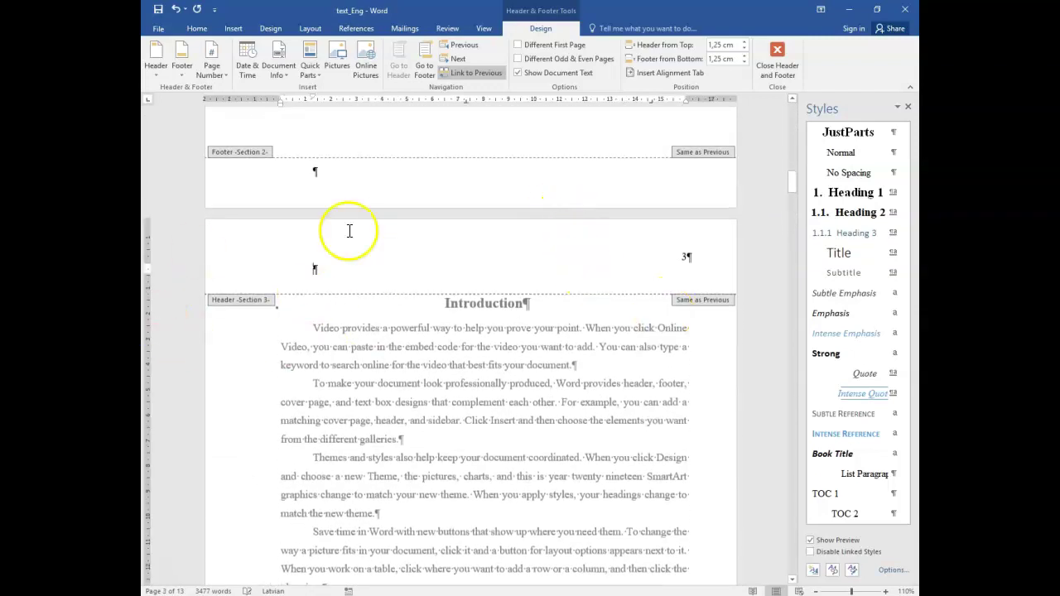
scroll(635, 176, "down", 1)
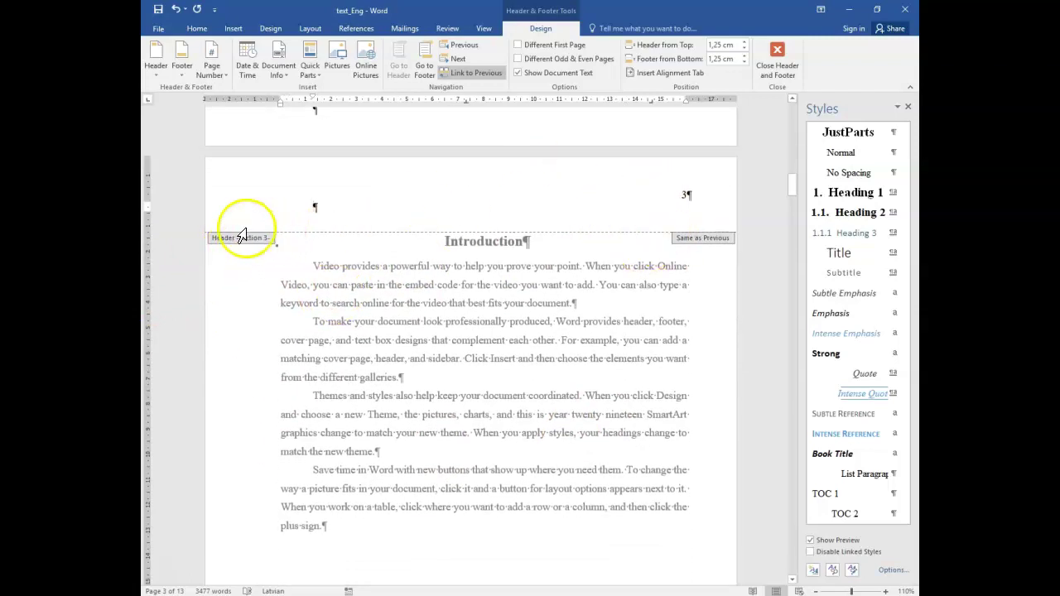
scroll(249, 248, "up", 2)
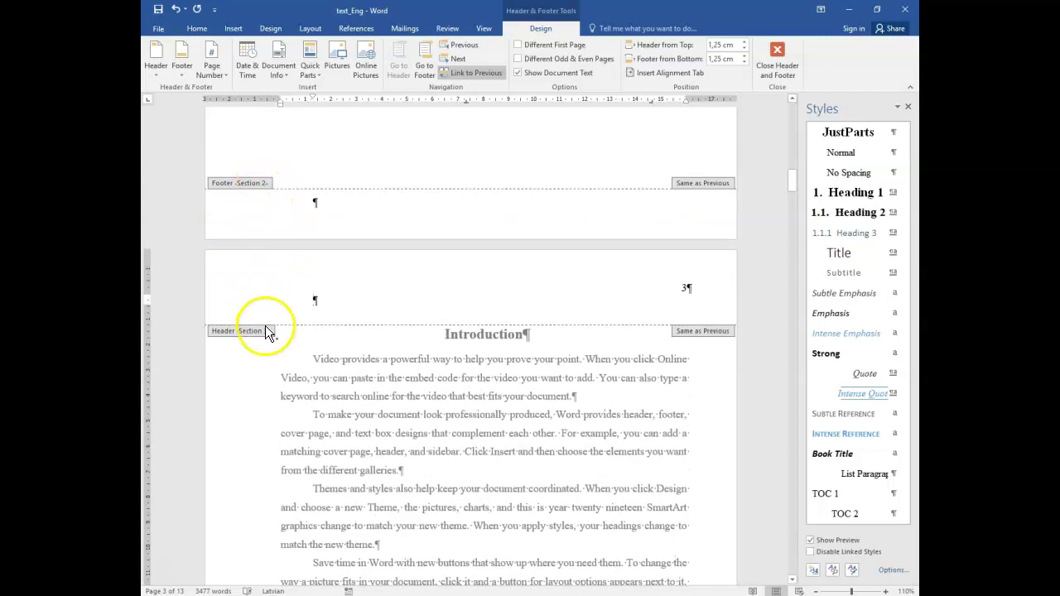
scroll(262, 319, "up", 1)
scroll(259, 315, "up", 15)
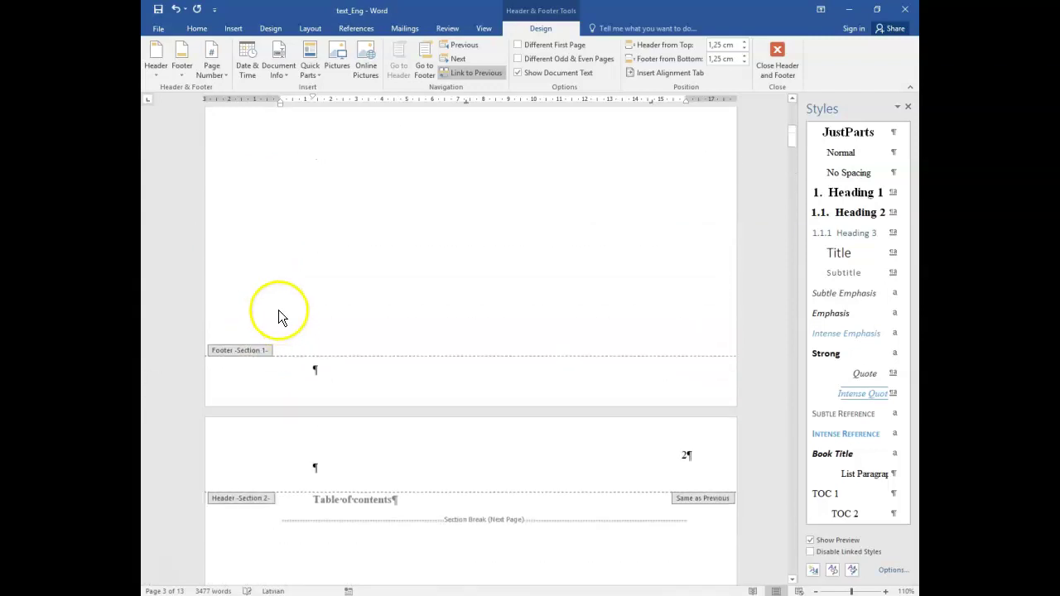
scroll(270, 417, "down", 20)
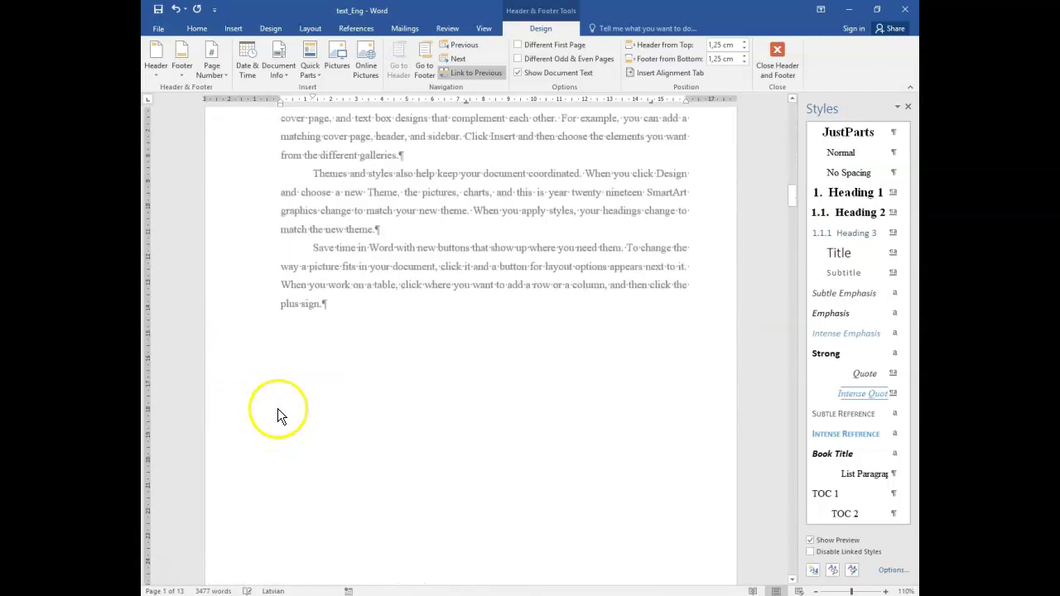
scroll(279, 405, "down", 5)
scroll(264, 414, "up", 3)
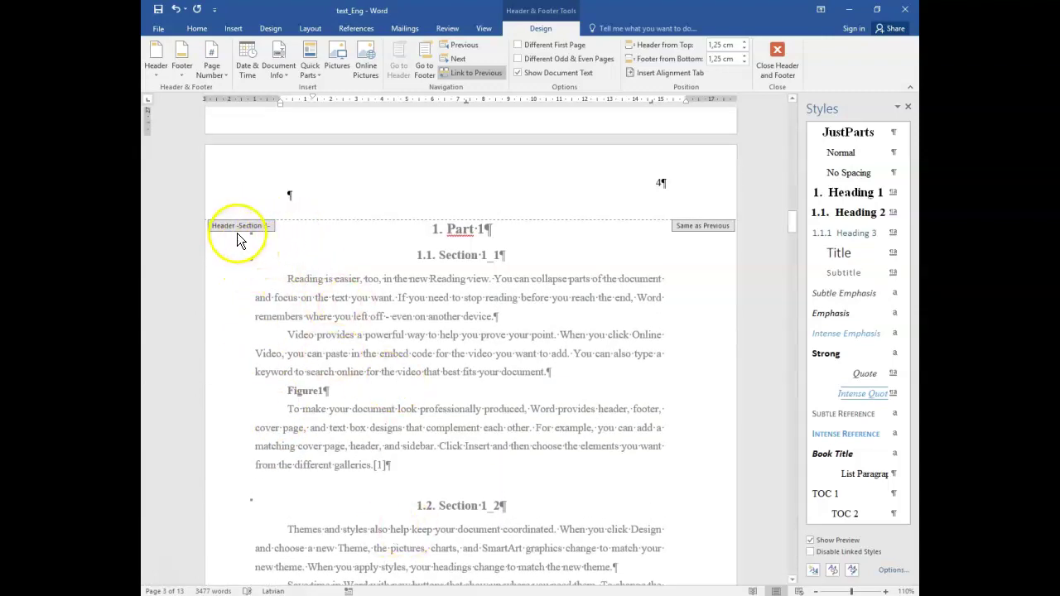
scroll(358, 267, "down", 4)
scroll(357, 263, "up", 15)
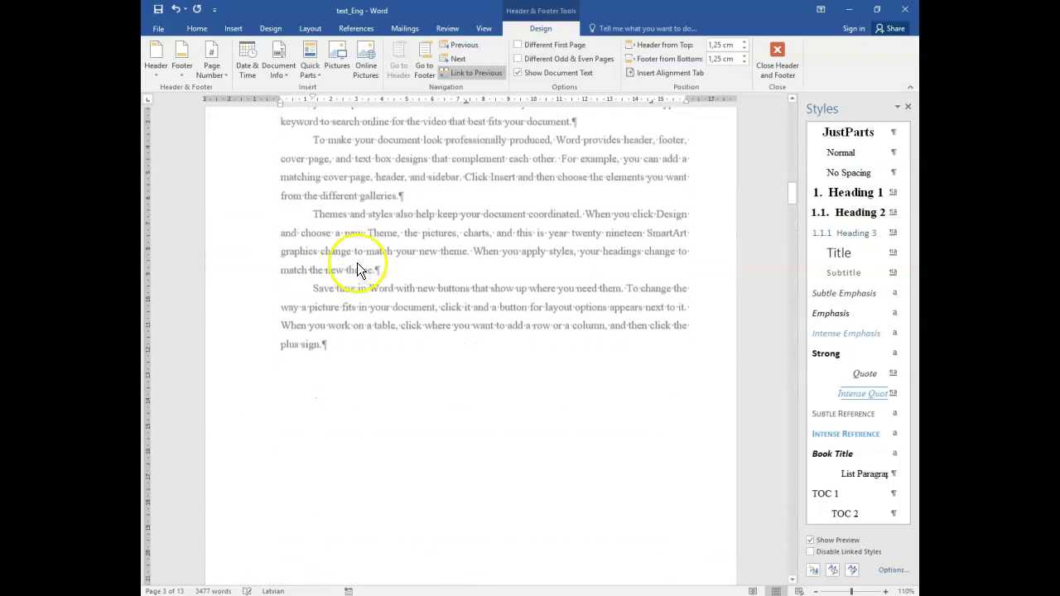
scroll(358, 264, "up", 2)
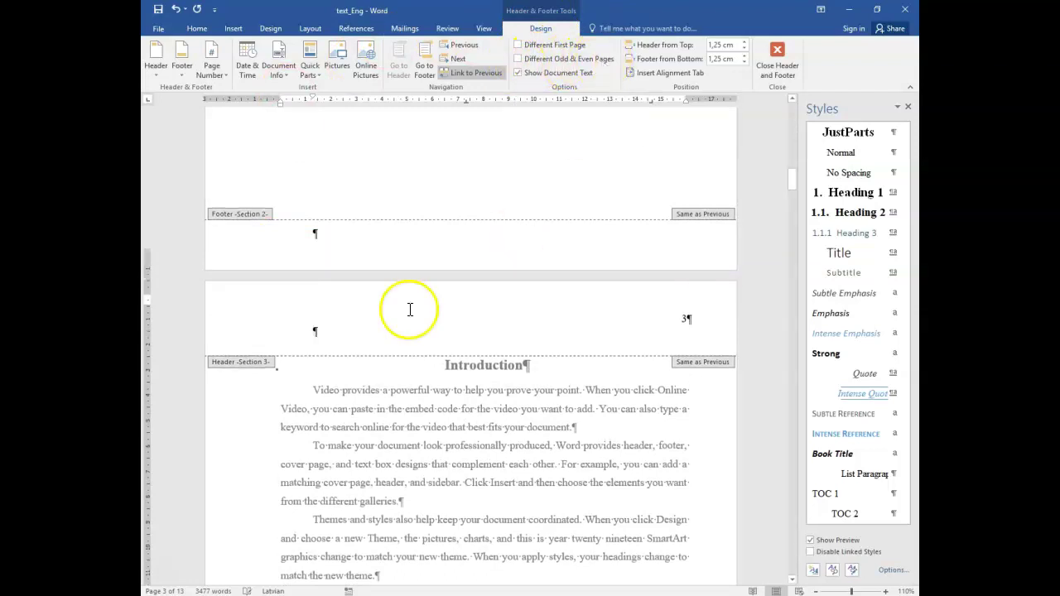
scroll(459, 288, "down", 2)
scroll(611, 227, "down", 2)
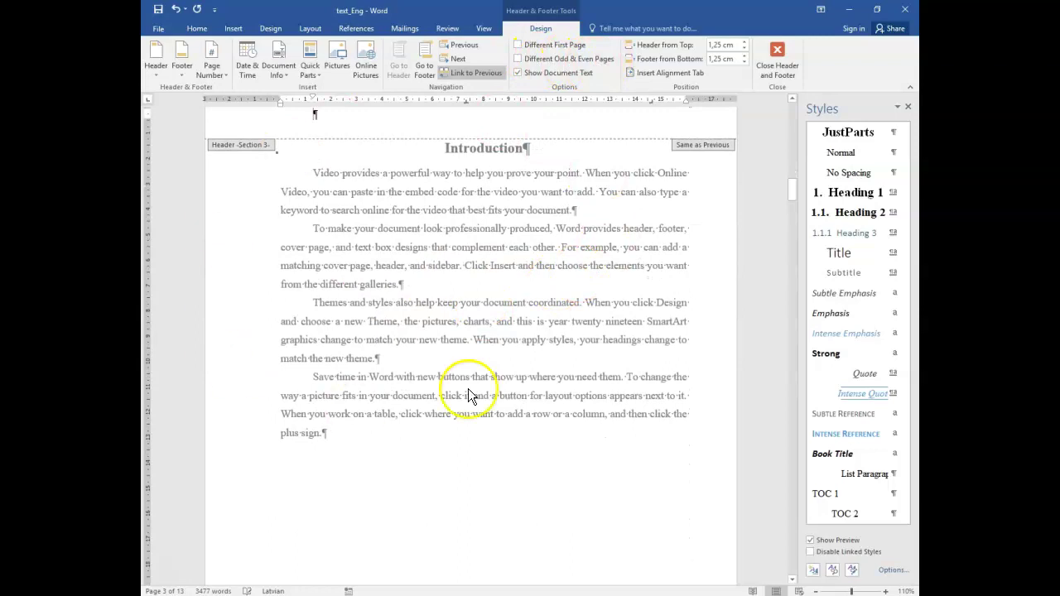
Enable different headers and footers for odd and even pages
scroll(596, 256, "up", 1)
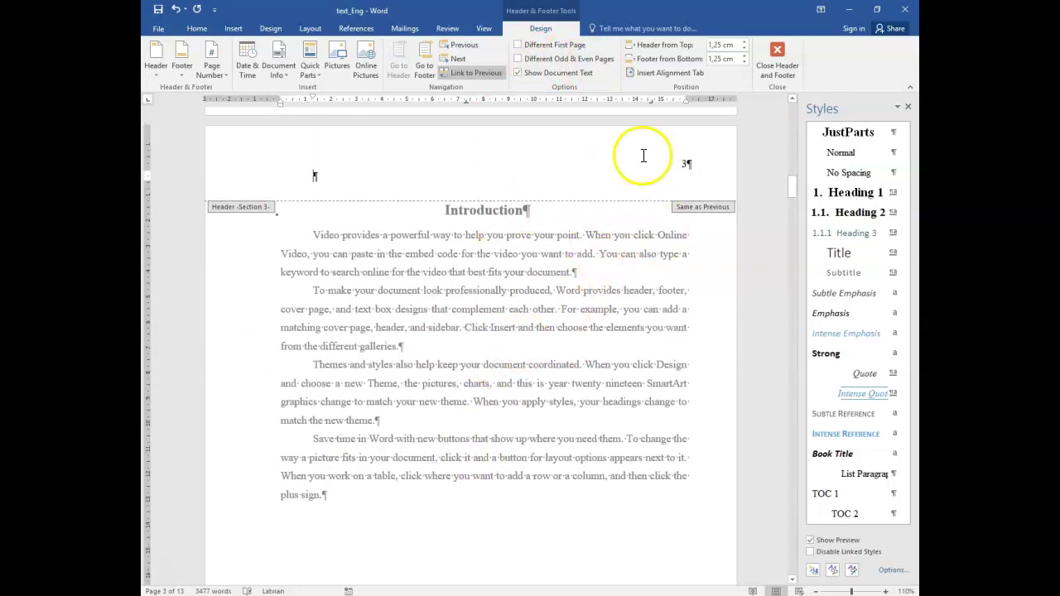
scroll(568, 343, "down", 8)
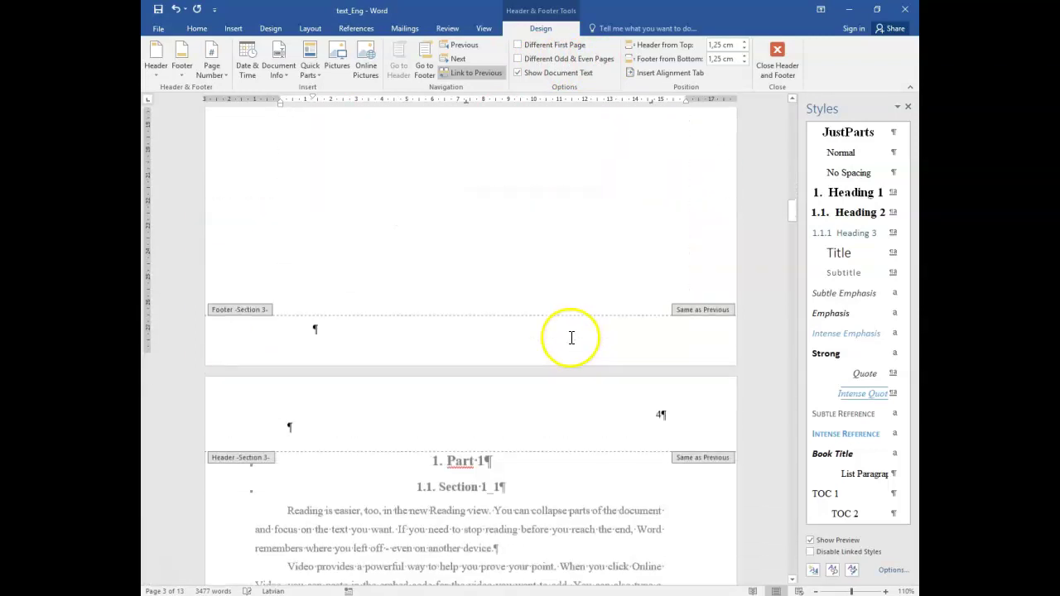
left_click(517, 58)
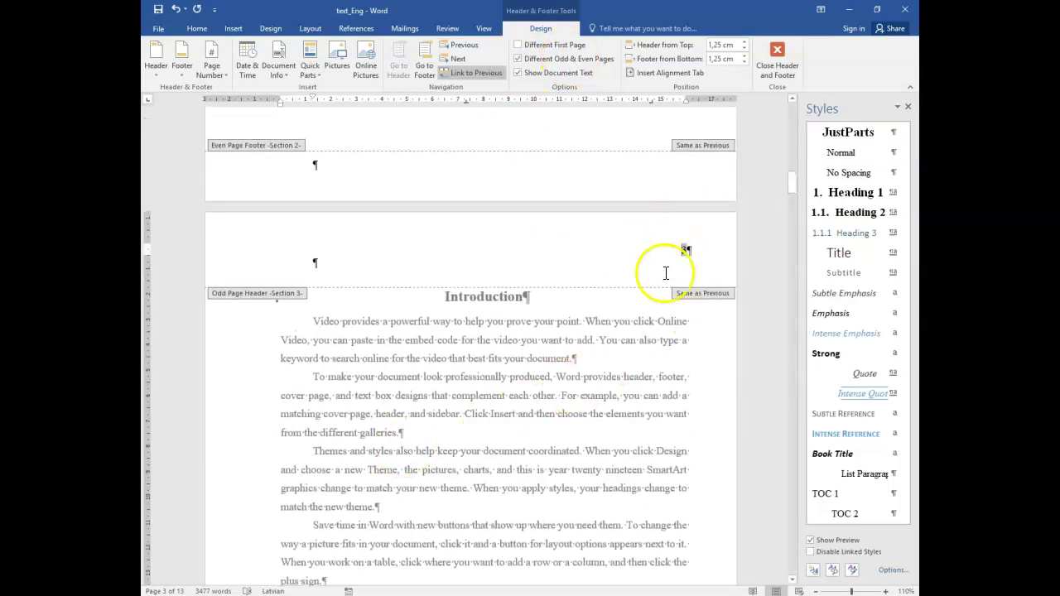
Insert a Plain Number 1 page number at the top of the even pages from the Part 1 page and remove its first-line indent
scroll(668, 289, "down", 10)
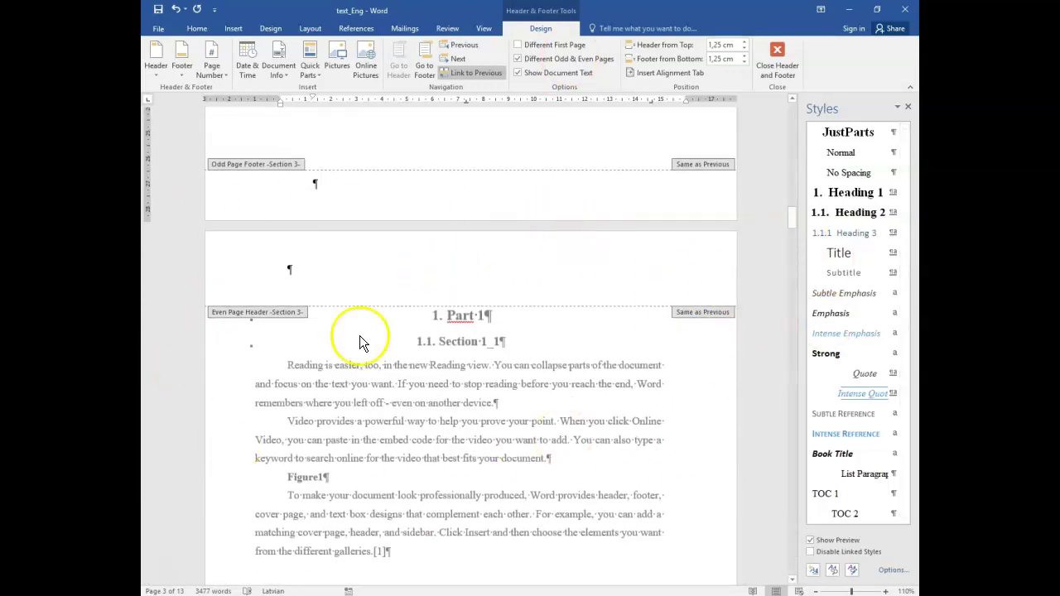
left_click(444, 276)
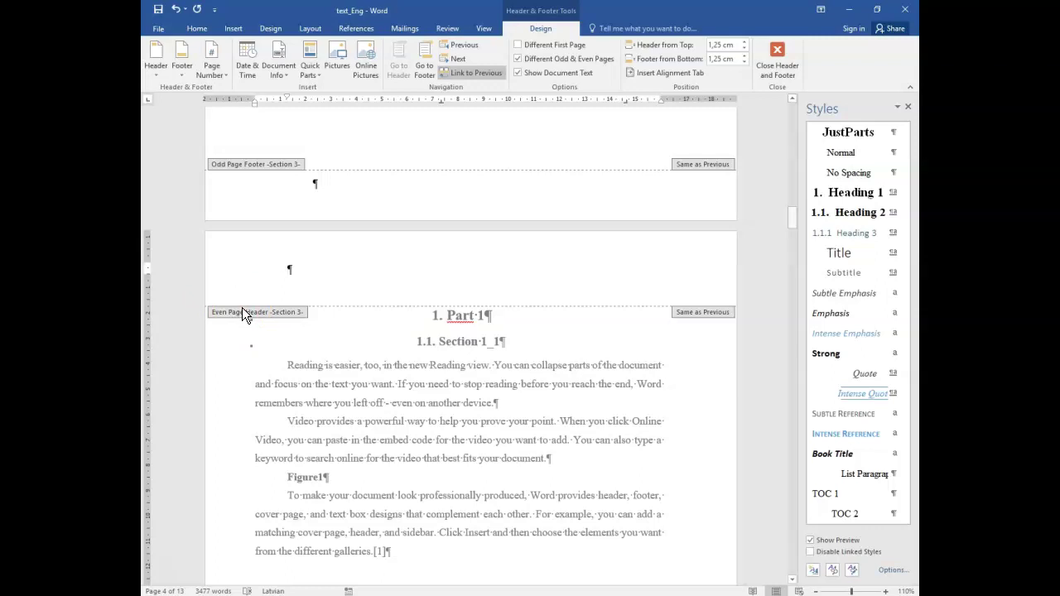
left_click(214, 65)
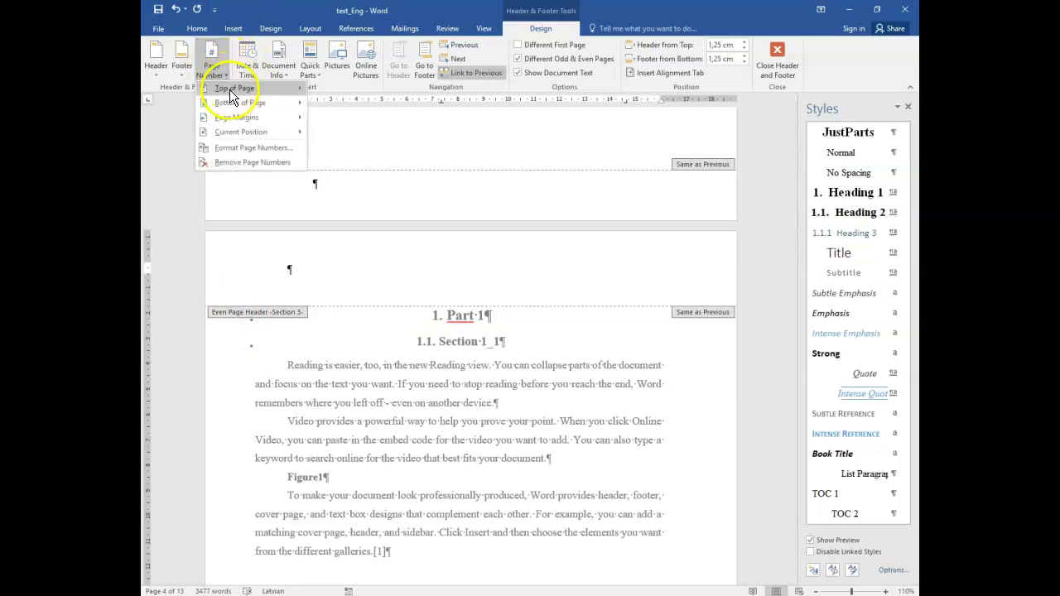
mouse_move(231, 94)
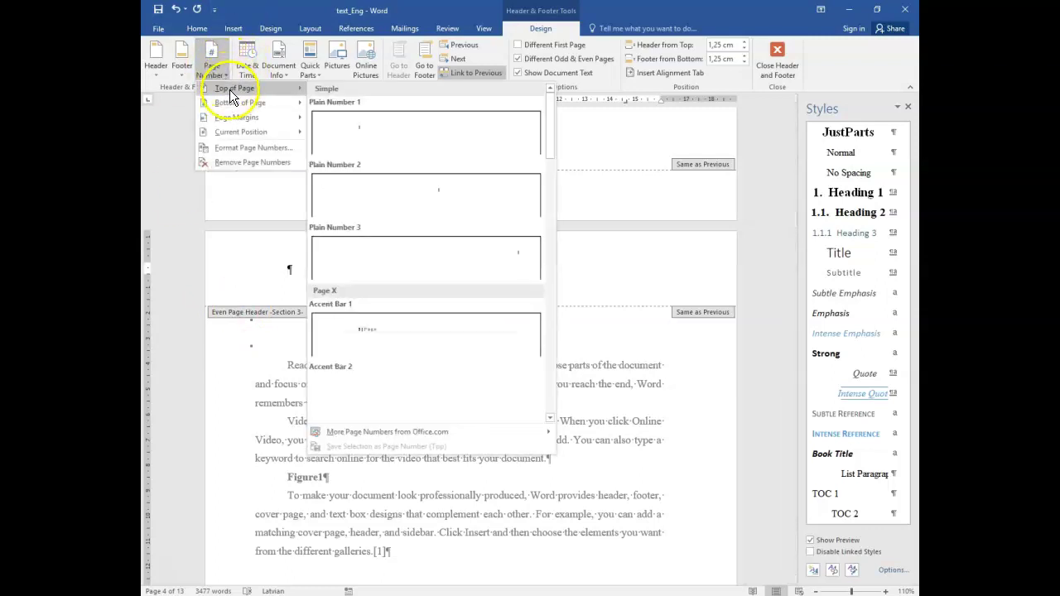
left_click(353, 139)
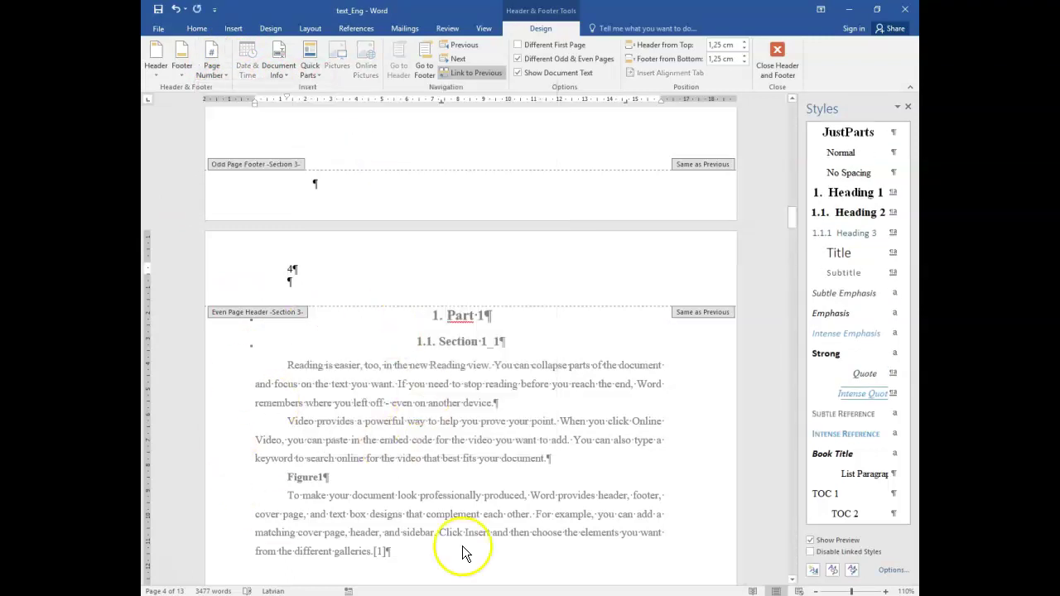
left_click(292, 266)
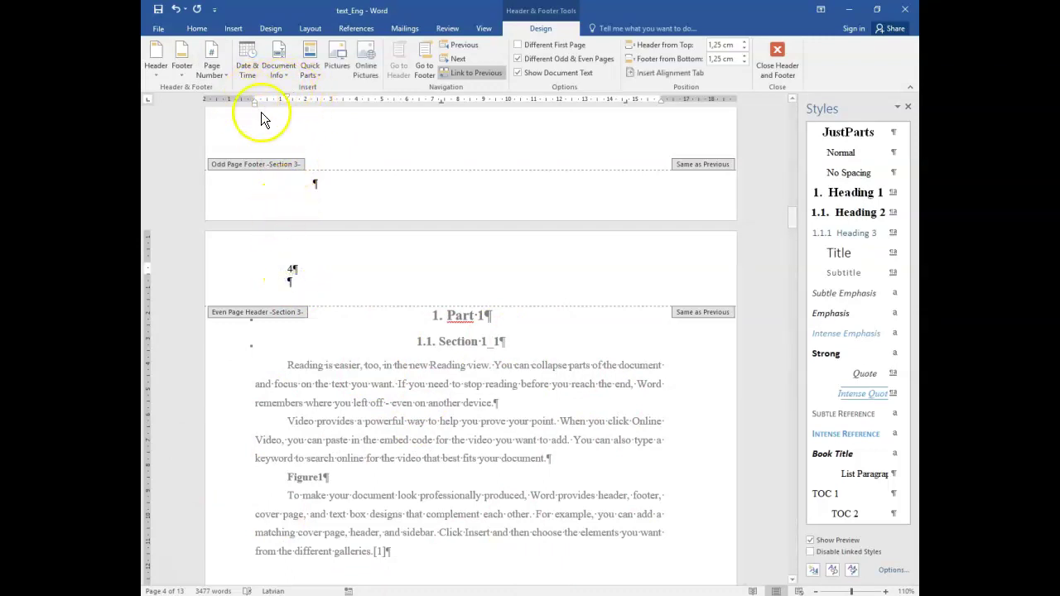
left_click_drag(287, 96, 253, 94)
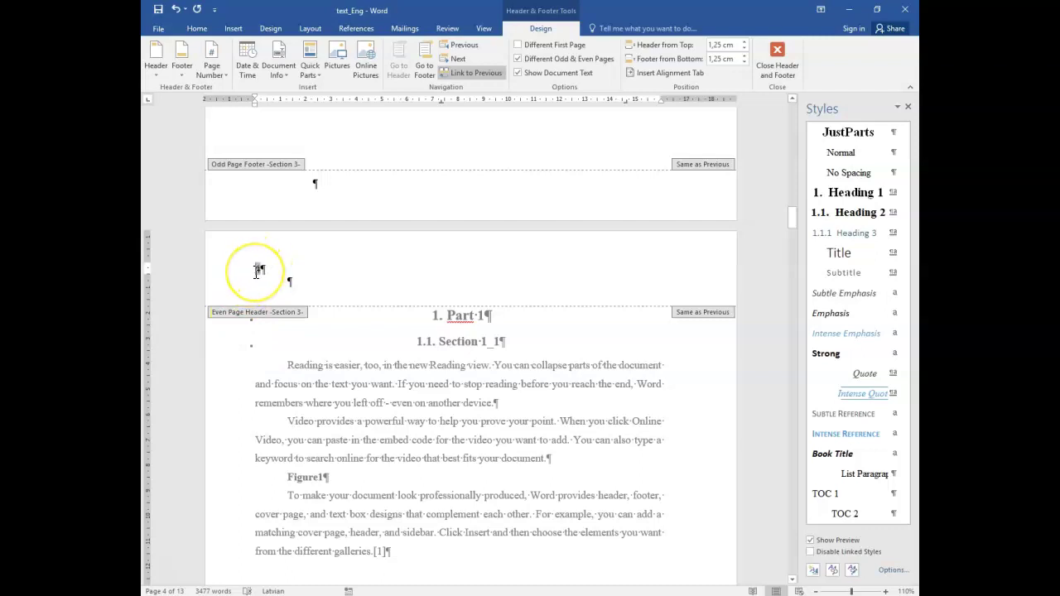
Check the placement of the odd and even page numbers in the headers from the Table of contents page through Part 3
scroll(260, 287, "up", 20)
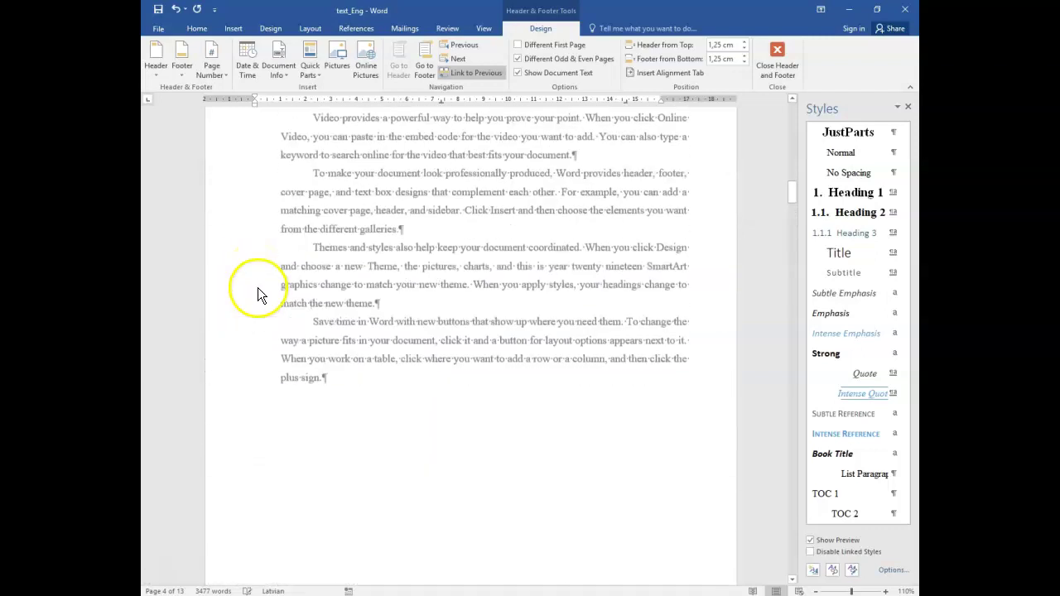
left_click(692, 225)
scroll(674, 248, "down", 15)
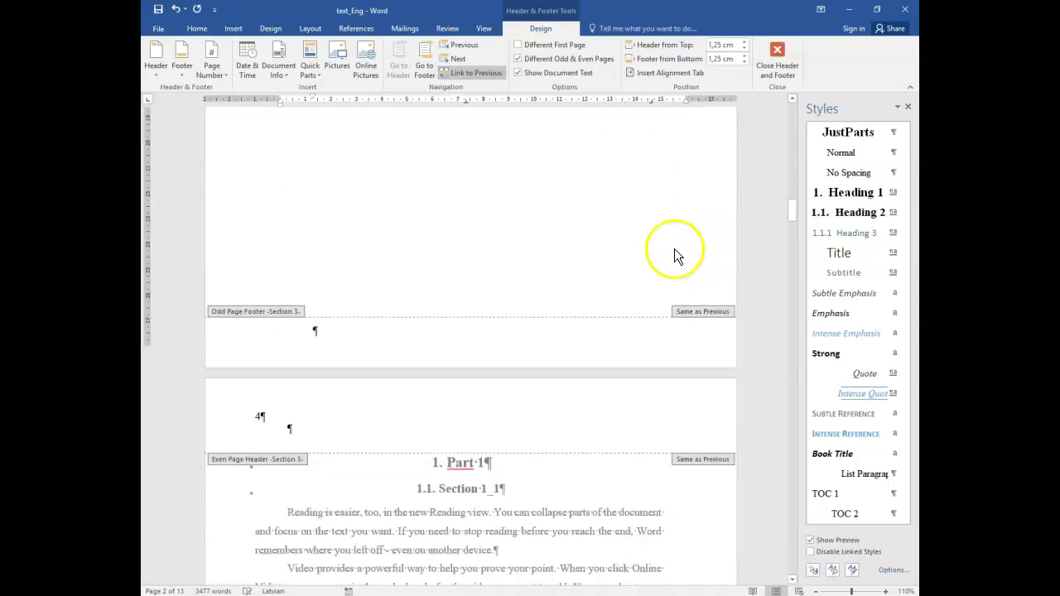
scroll(672, 251, "down", 15)
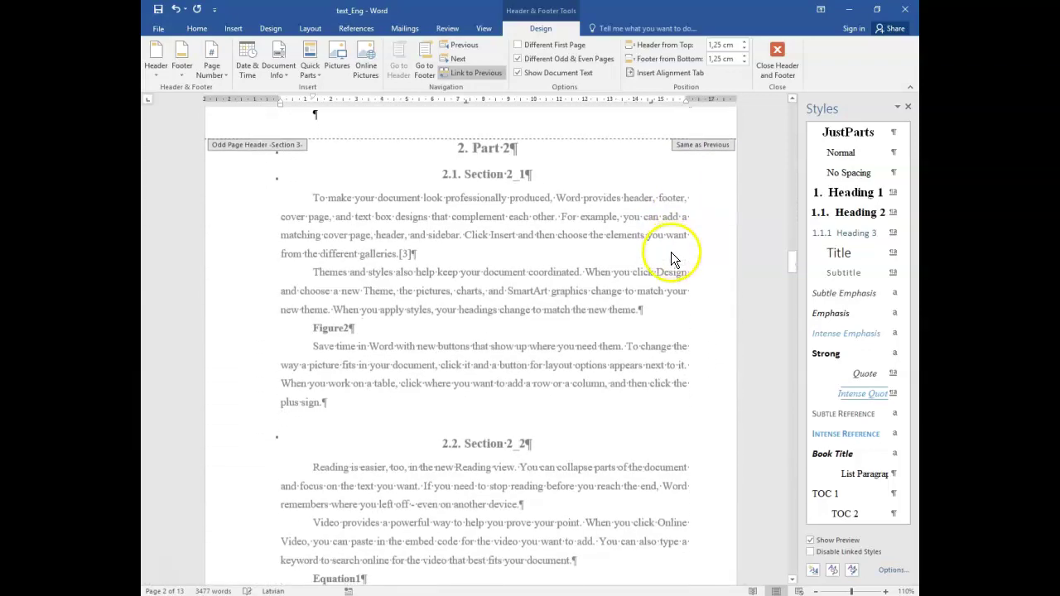
scroll(285, 327, "down", 20)
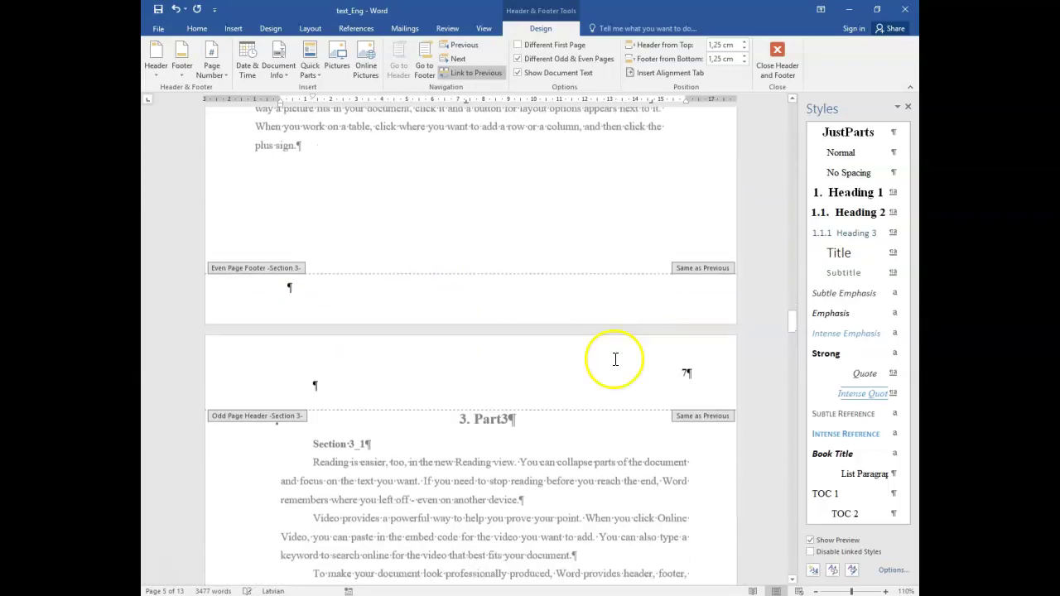
scroll(274, 425, "down", 15)
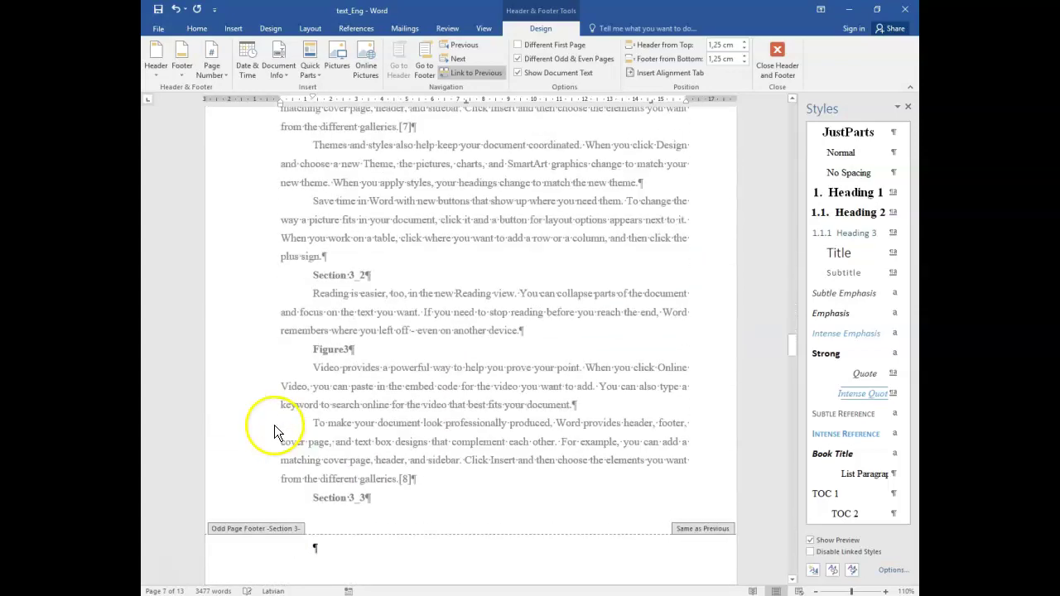
scroll(274, 424, "up", 15)
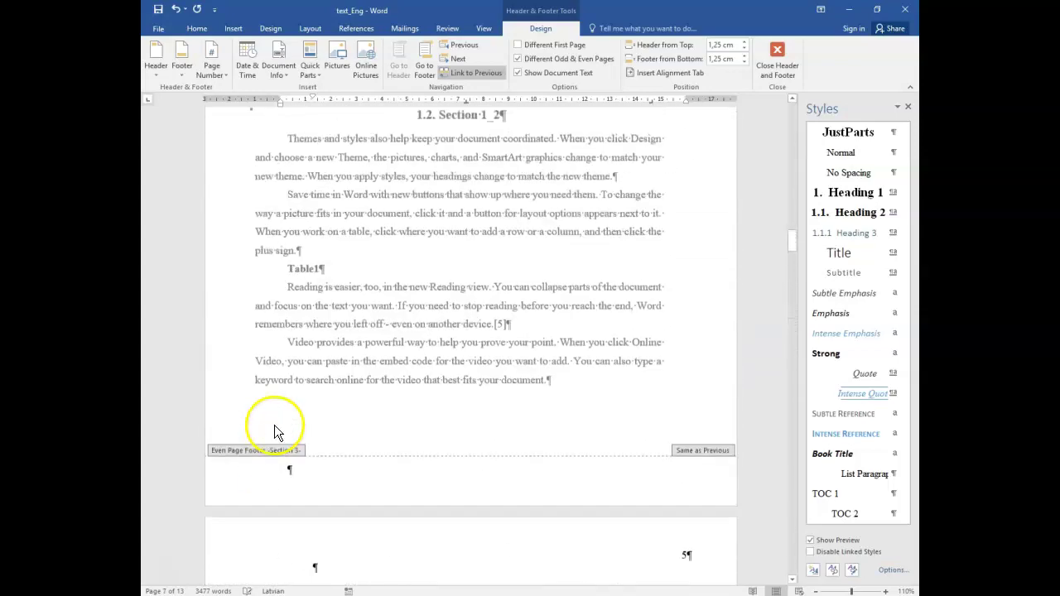
left_click(276, 425)
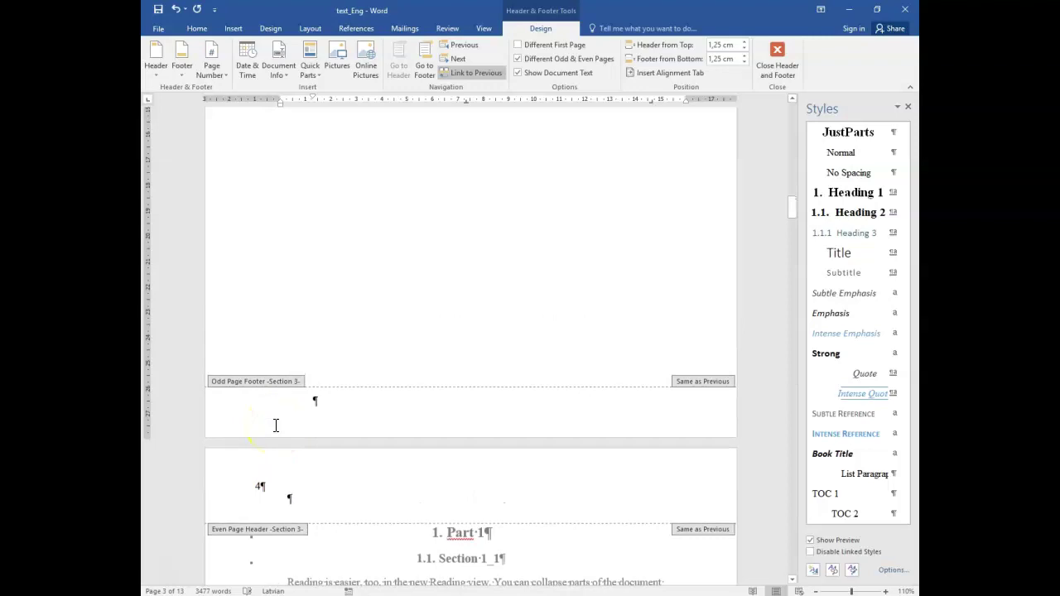
scroll(274, 425, "up", 15)
left_click(636, 419)
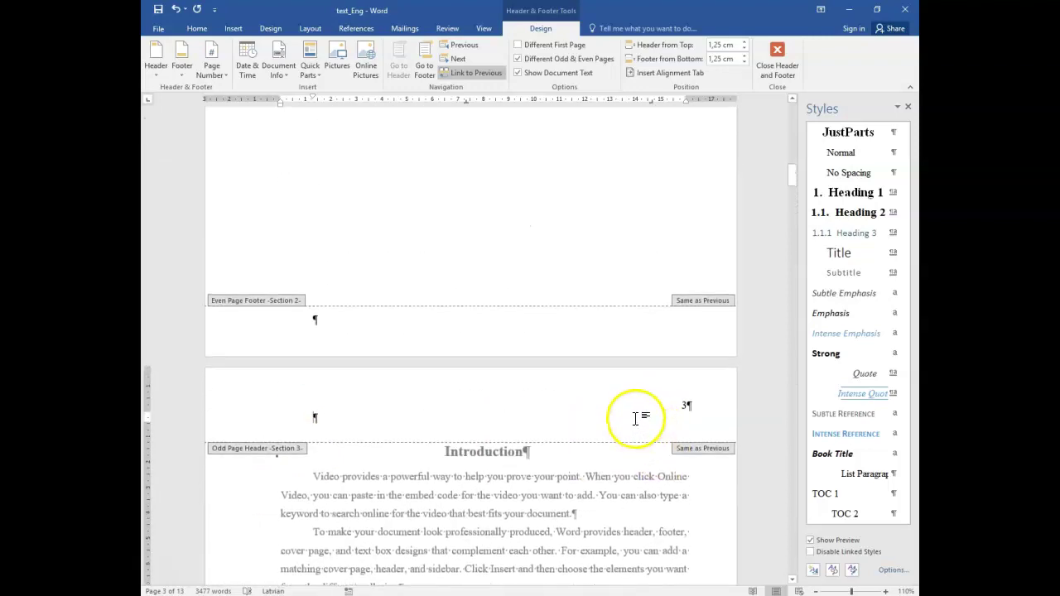
scroll(669, 411, "up", 1)
scroll(669, 410, "up", 12)
left_click(289, 359)
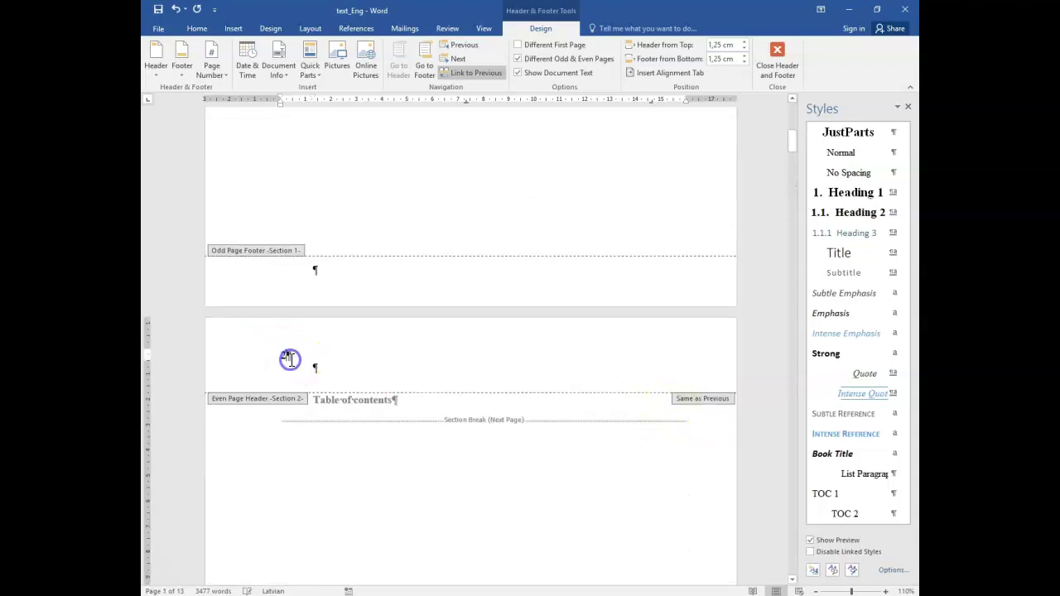
Try to delete the page number from the title page's header while the section 3 header is still linked to it
scroll(290, 359, "up", 10)
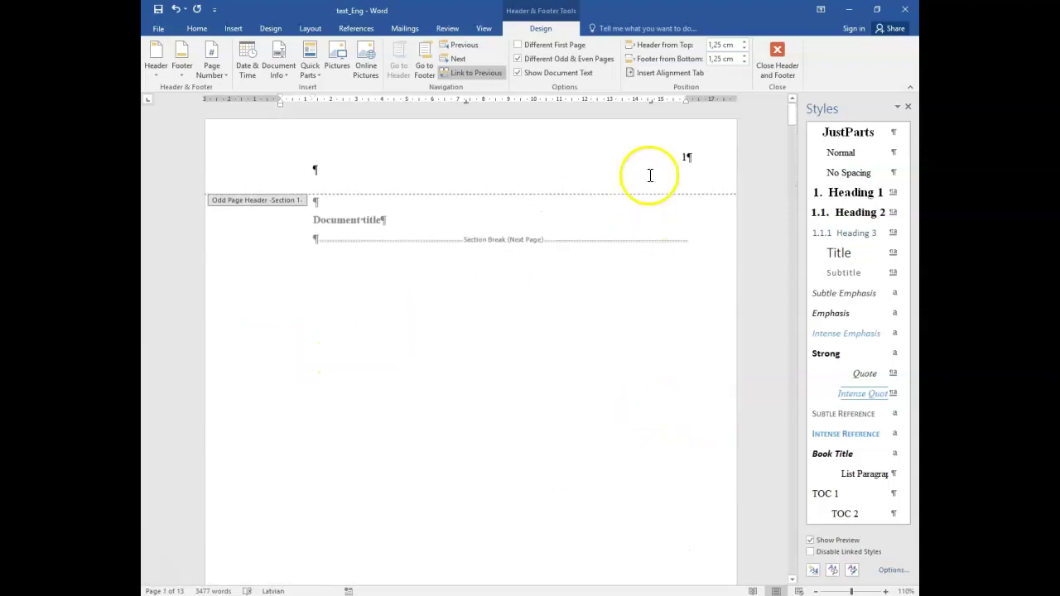
left_click(684, 158)
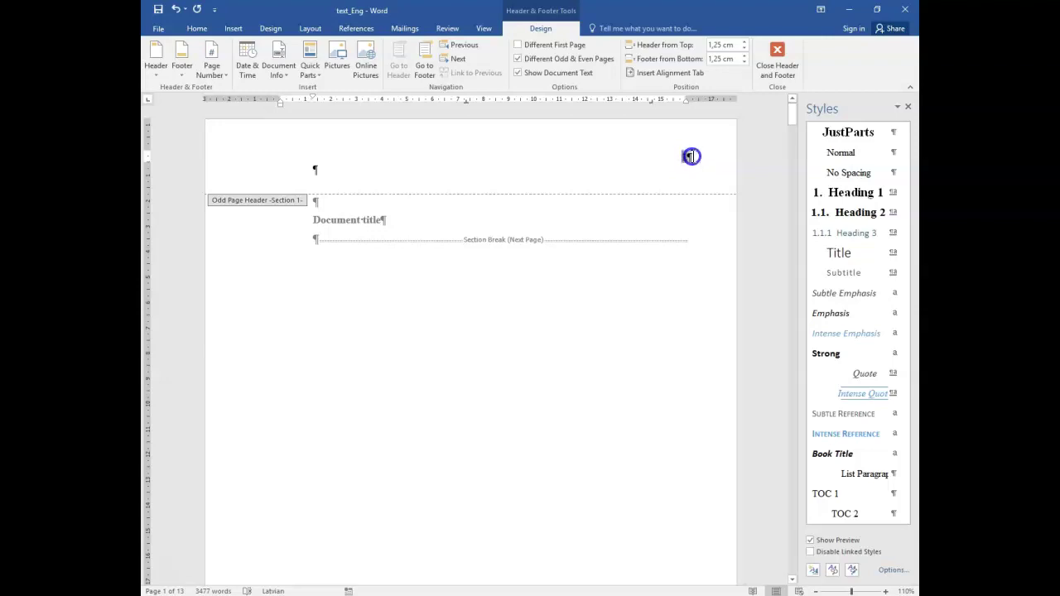
key("Delete")
scroll(684, 164, "down", 5)
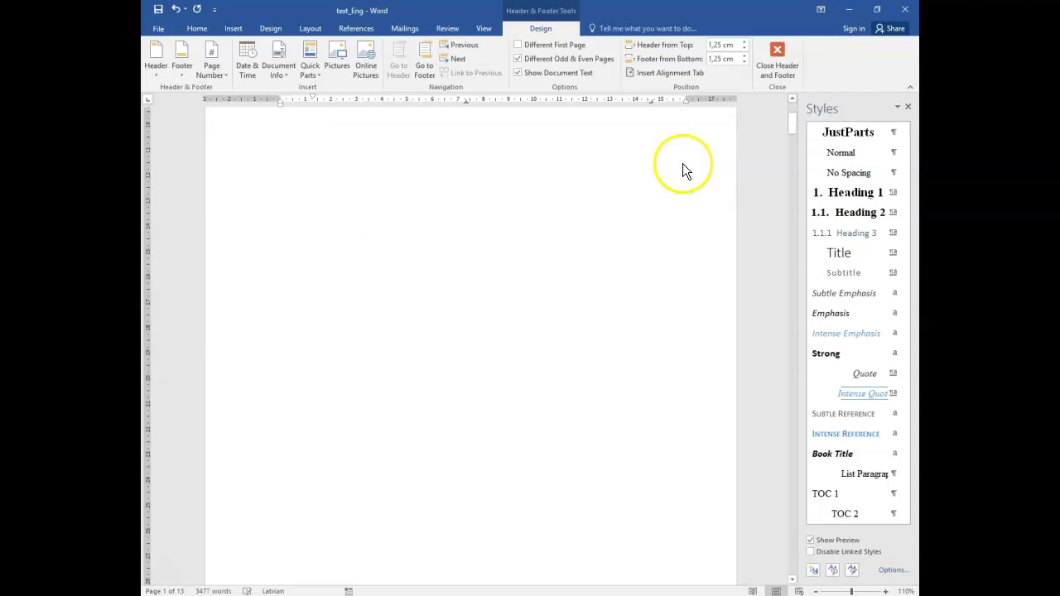
scroll(682, 163, "down", 10)
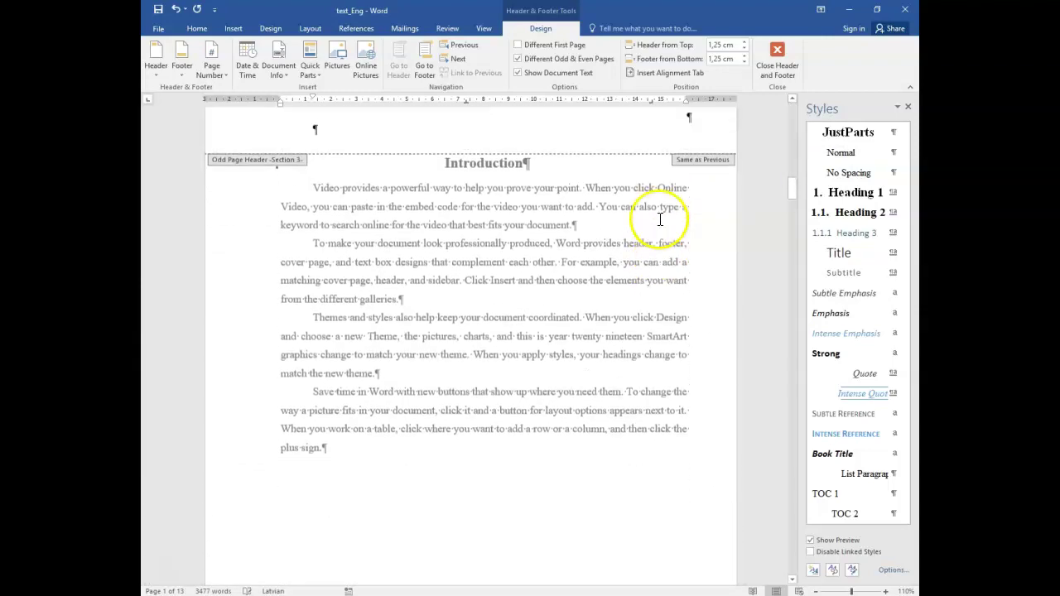
scroll(659, 220, "up", 2)
left_click(688, 226)
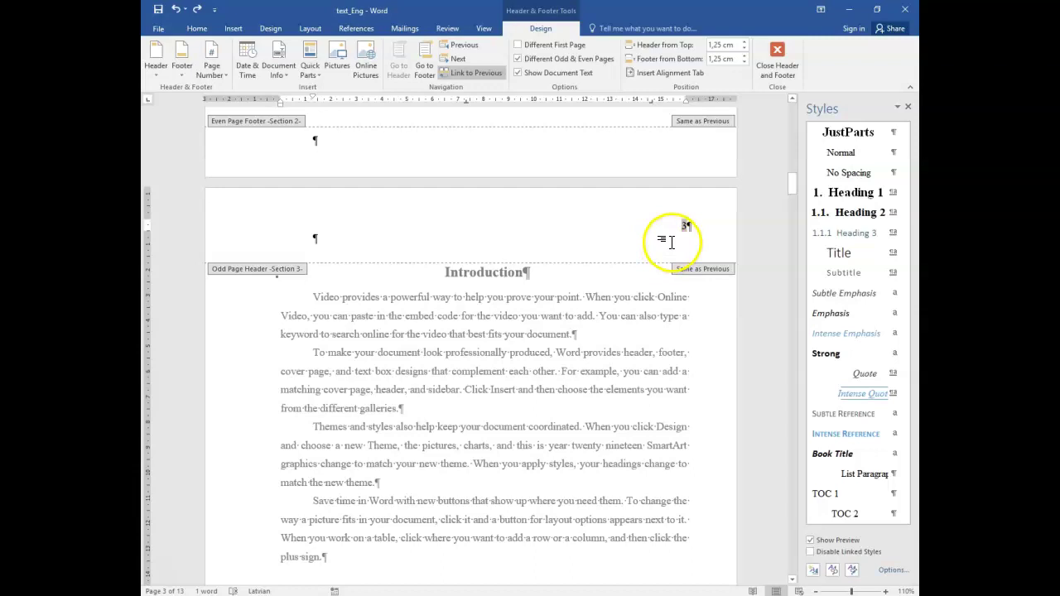
Unlink the odd page header of section 3 on the Introduction page from the previous section
left_click(682, 226)
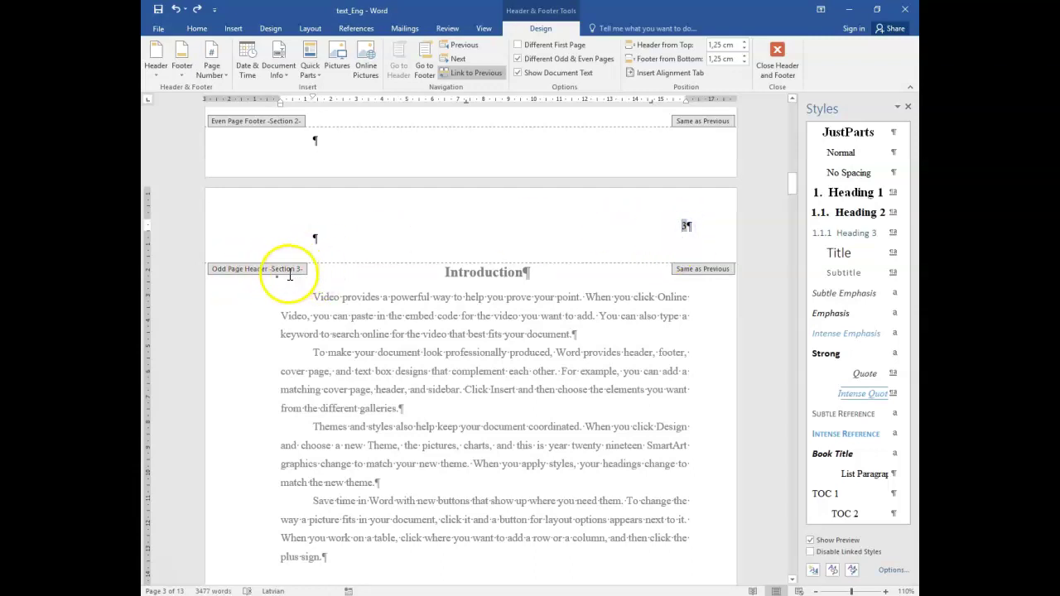
scroll(288, 273, "up", 17)
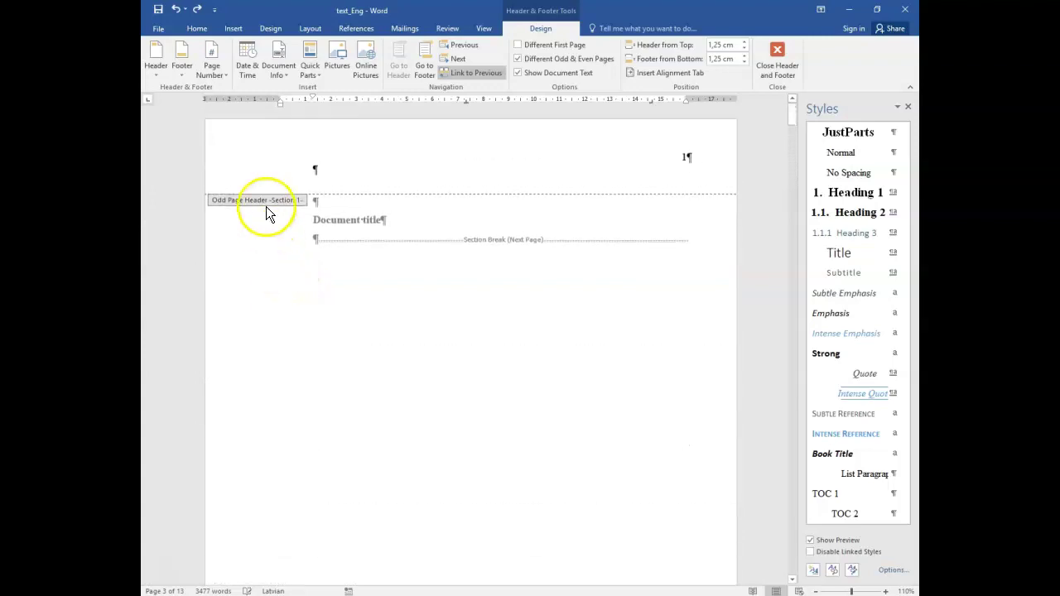
scroll(283, 249, "down", 17)
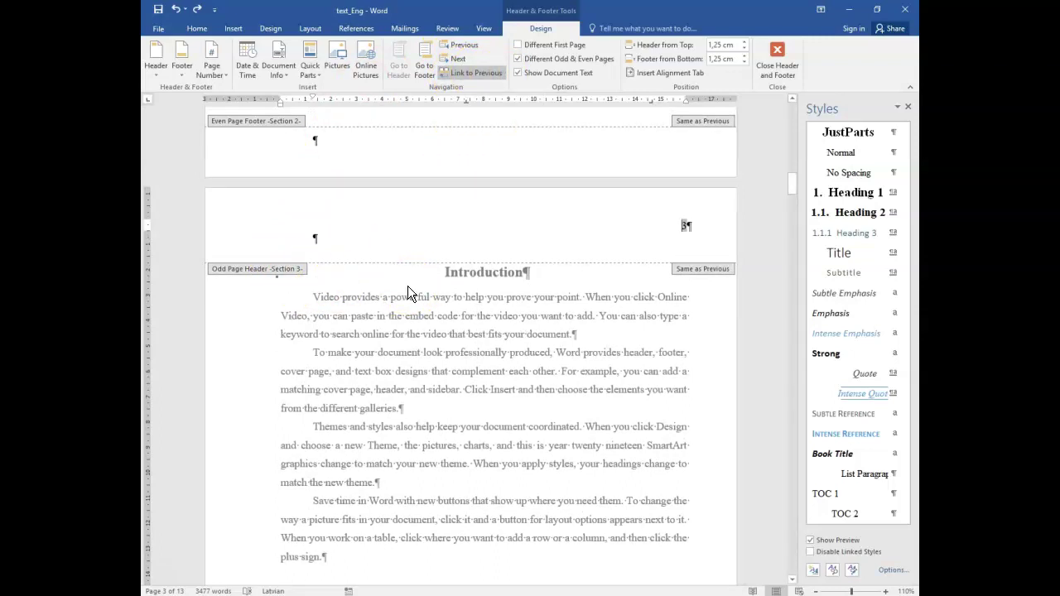
left_click(472, 72)
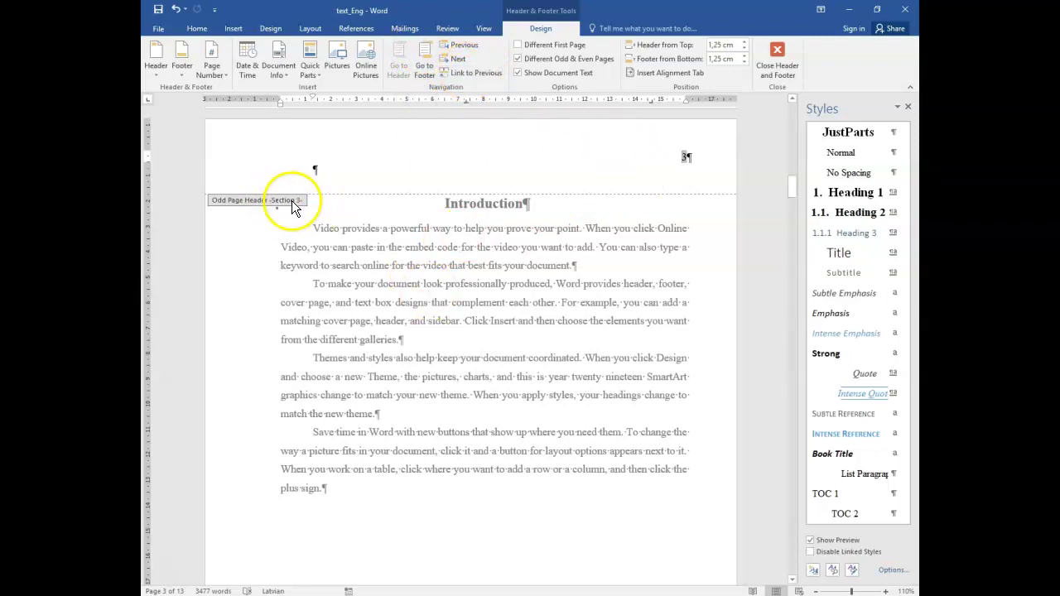
Delete the page number from the title page's odd page header in section 1 and check the Introduction page's header
scroll(296, 215, "up", 15)
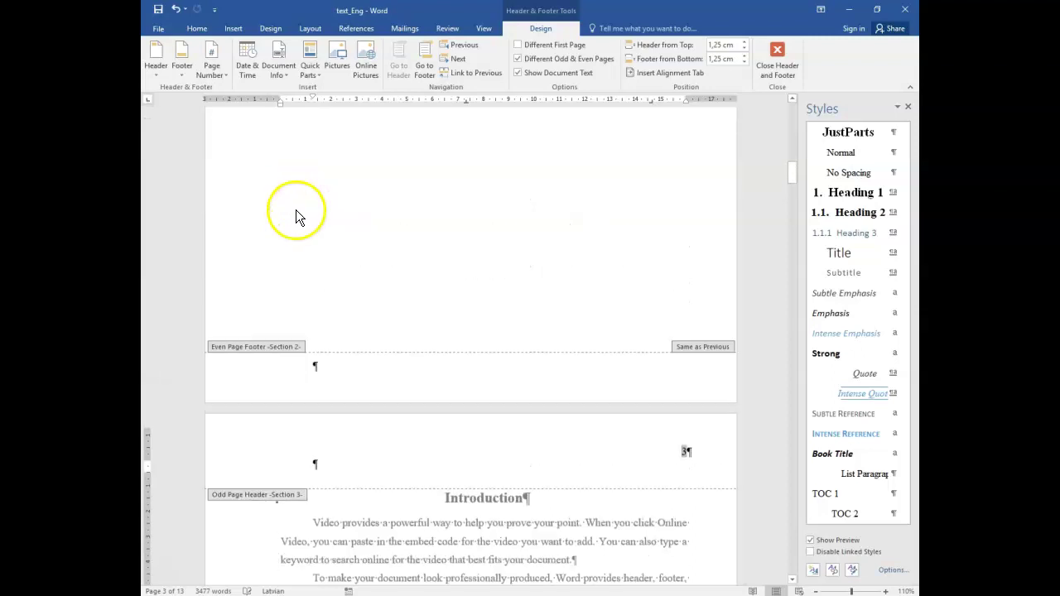
left_click(667, 161)
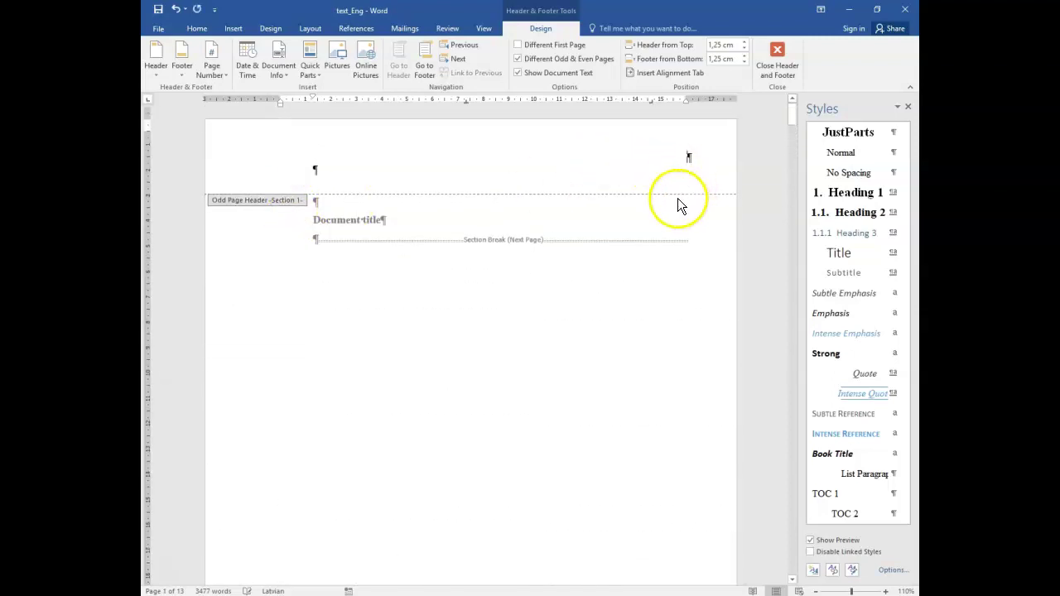
scroll(677, 198, "down", 10)
scroll(669, 198, "down", 5)
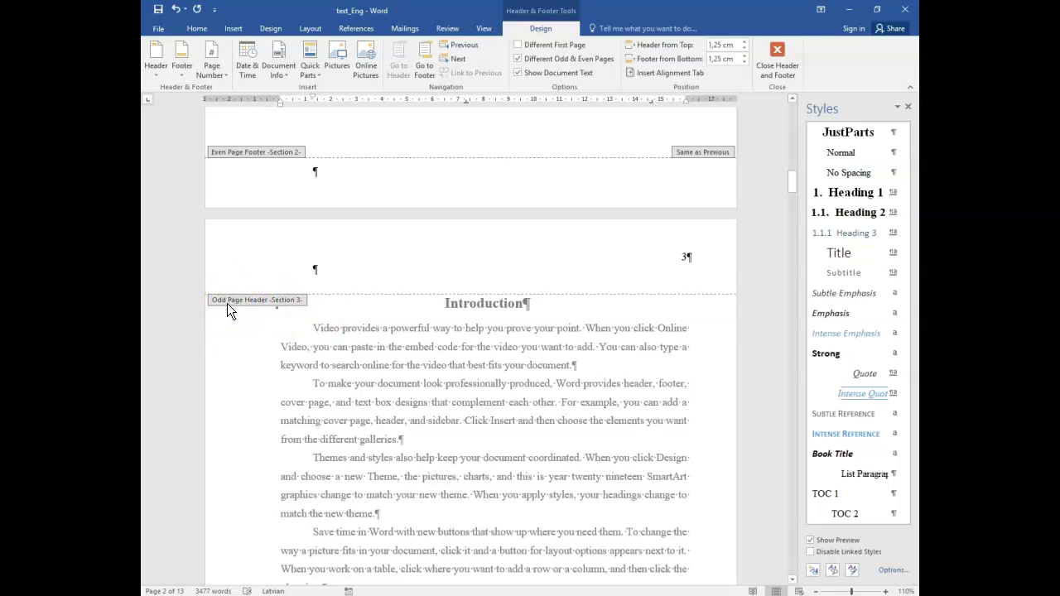
Unlink the even page header of section 3 on the Part 1 page from the previous section
scroll(220, 301, "up", 3)
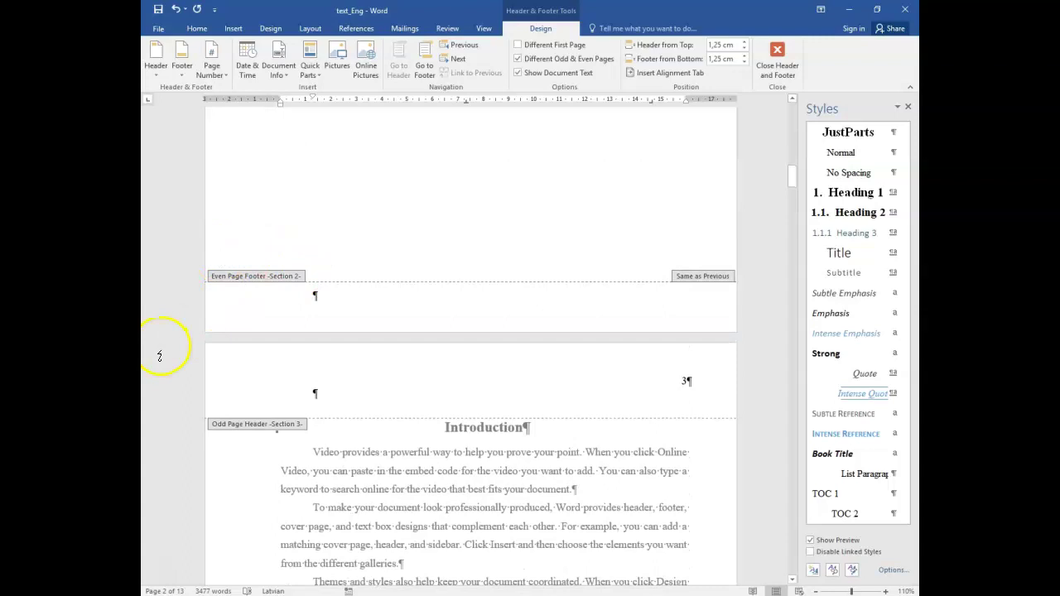
scroll(165, 344, "up", 20)
left_click(267, 392)
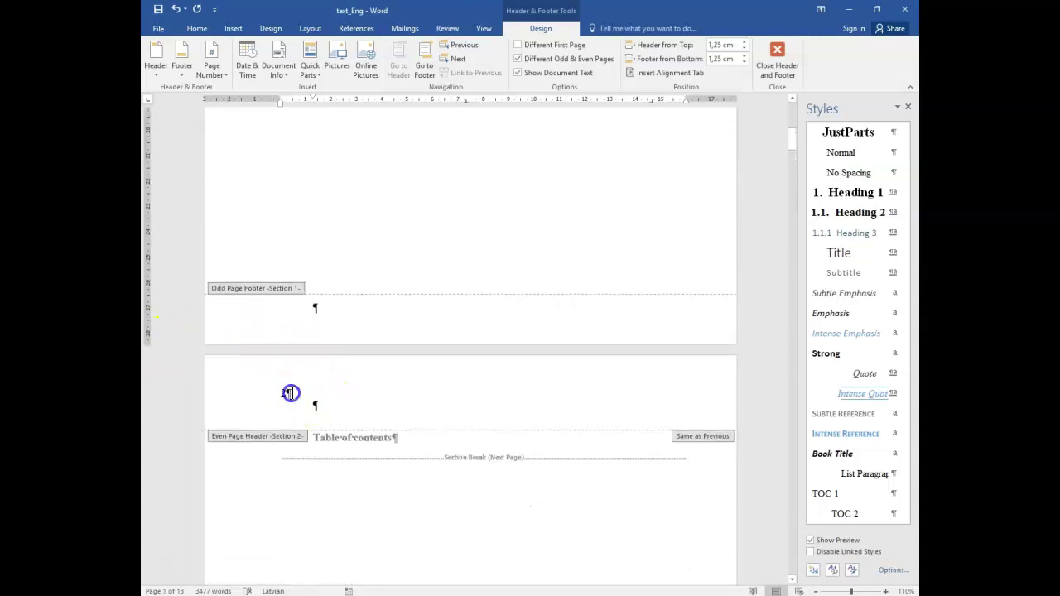
scroll(260, 374, "down", 20)
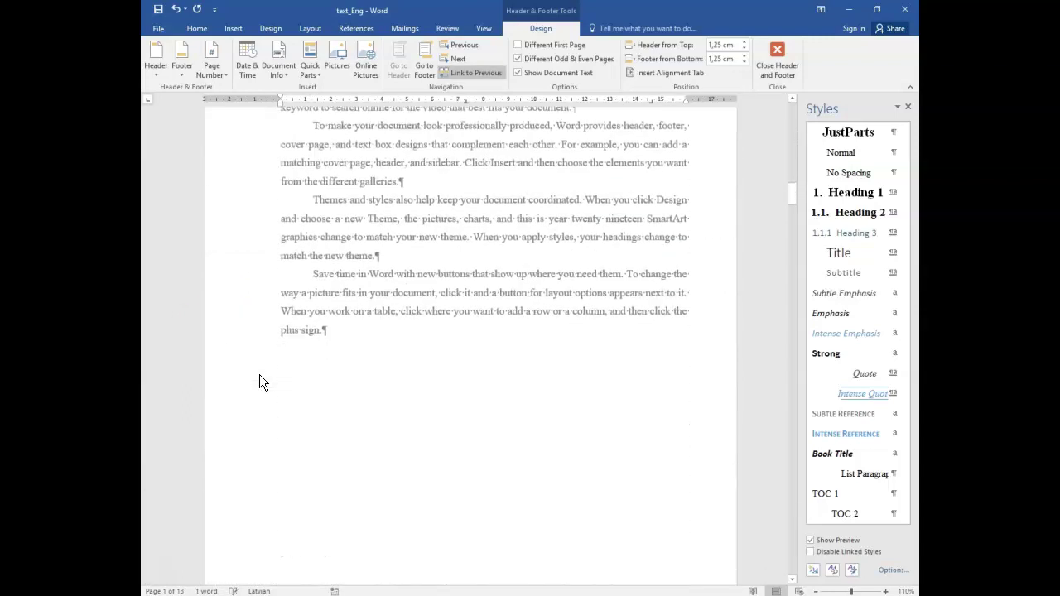
scroll(259, 374, "down", 3)
left_click(214, 229)
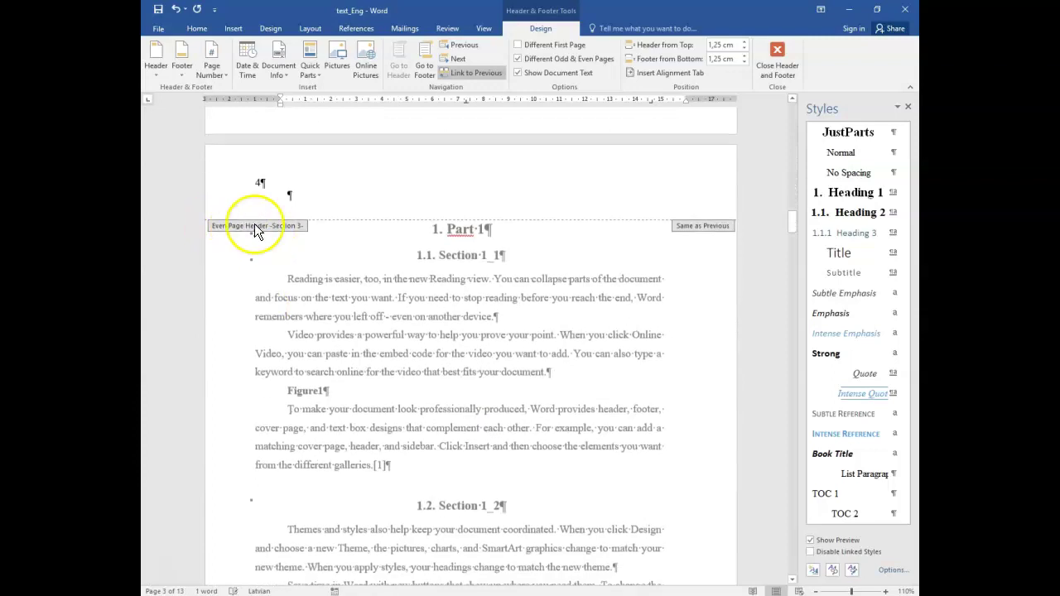
left_click(268, 185)
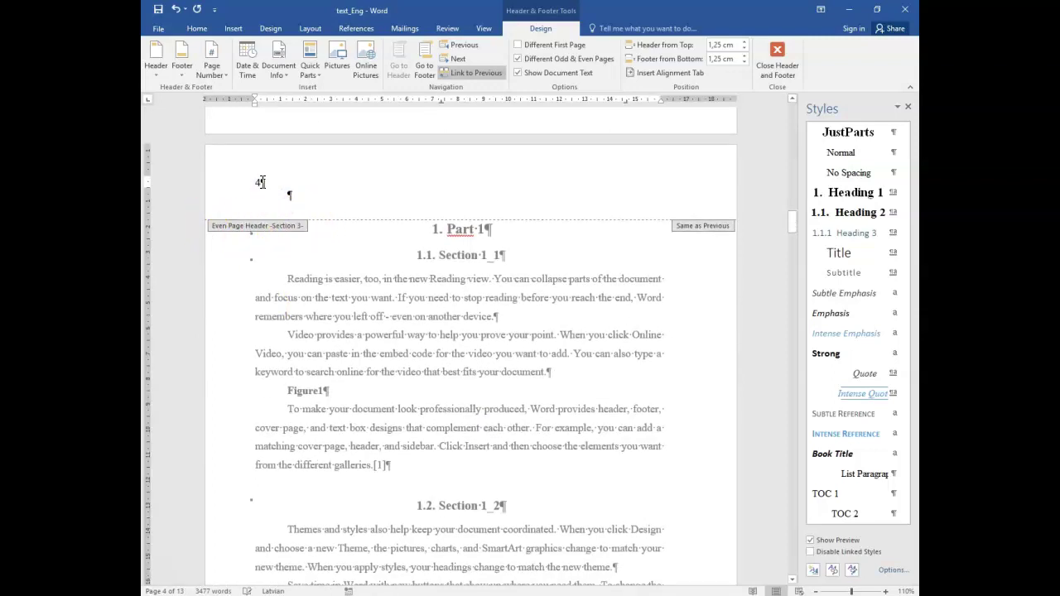
left_click(459, 71)
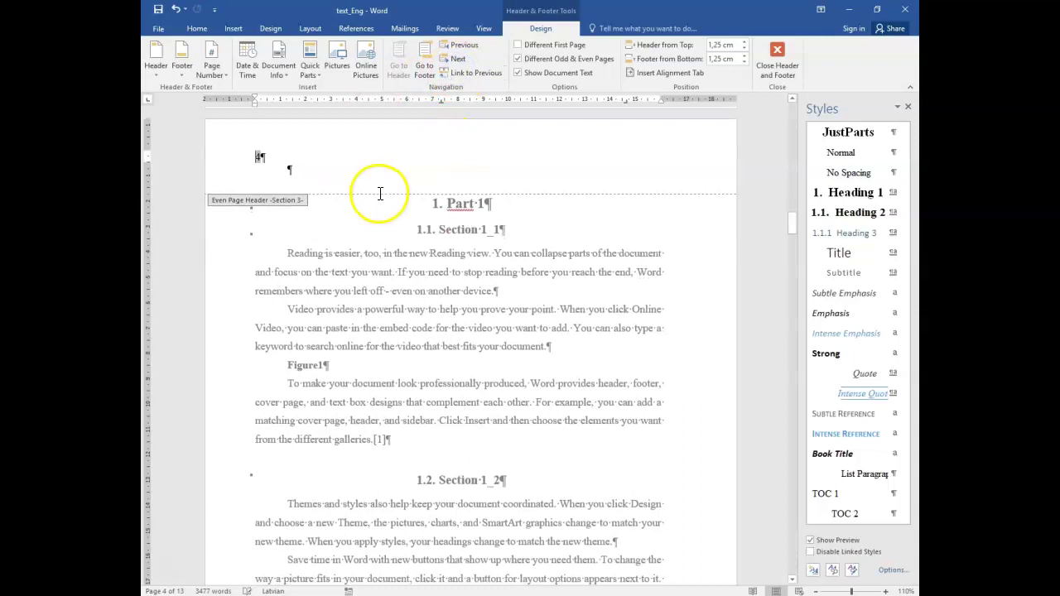
Delete the page number from the even page header on the Table of contents page and return to the body text
scroll(358, 250, "up", 6)
scroll(358, 250, "up", 10)
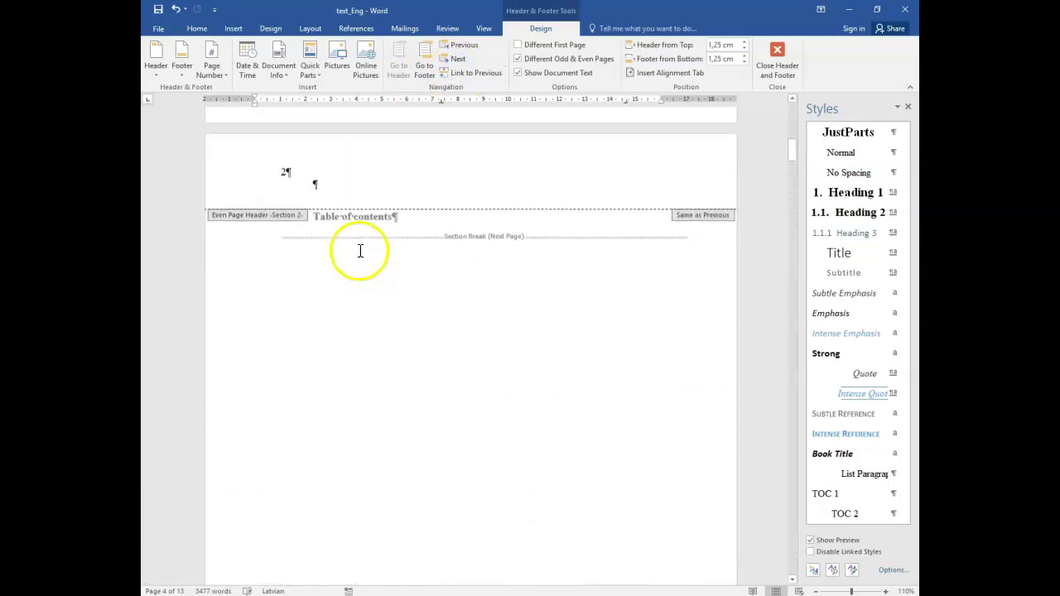
left_click(295, 247)
scroll(292, 244, "down", 15)
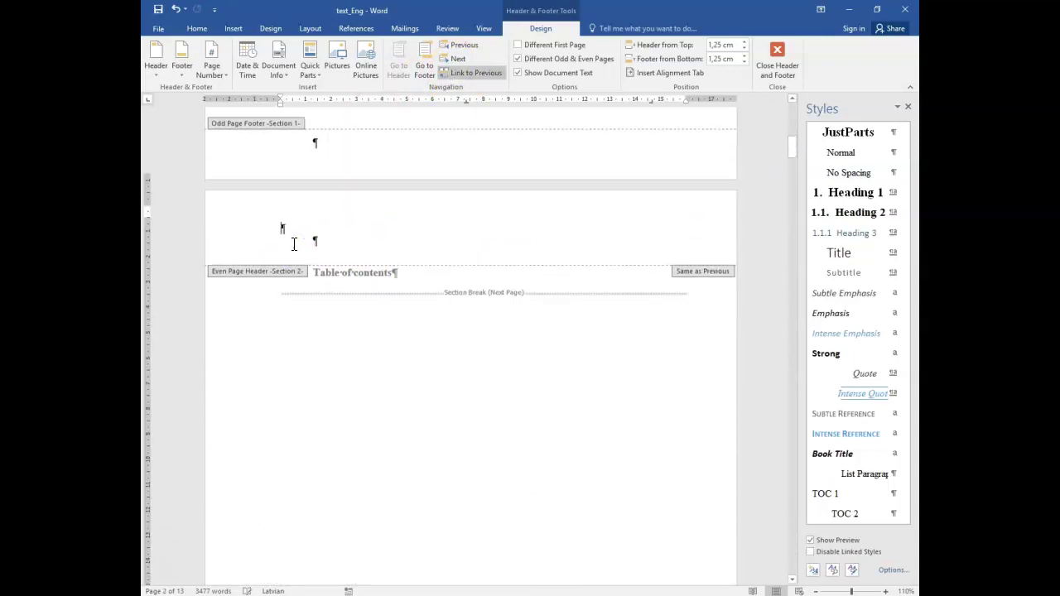
double_click(479, 376)
Check the page headers on the title, Table of contents, Introduction and Part 1 pages for the presence of page numbers
scroll(487, 373, "down", 10)
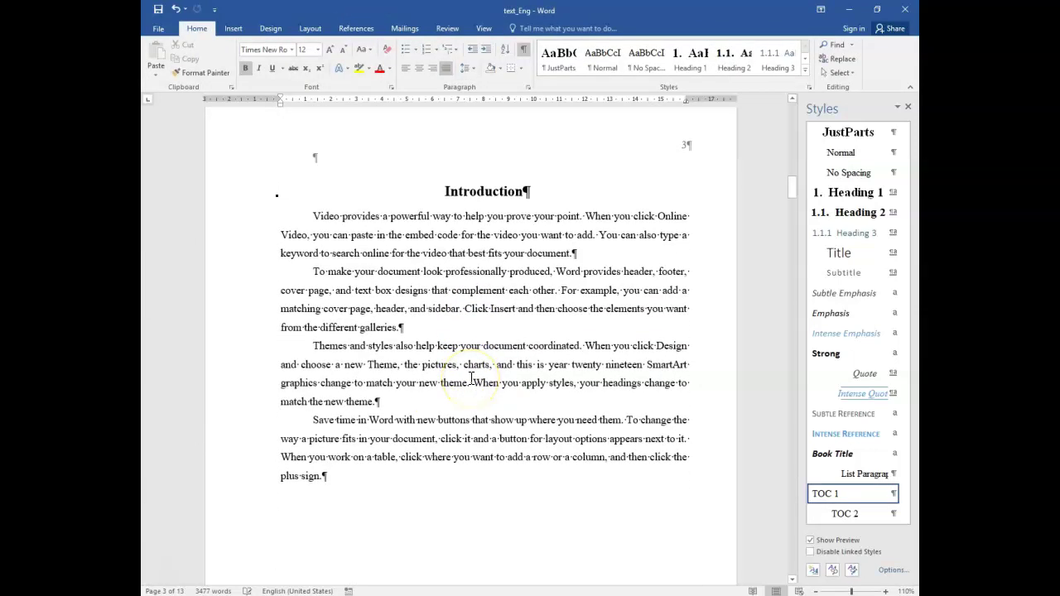
scroll(470, 377, "down", 6)
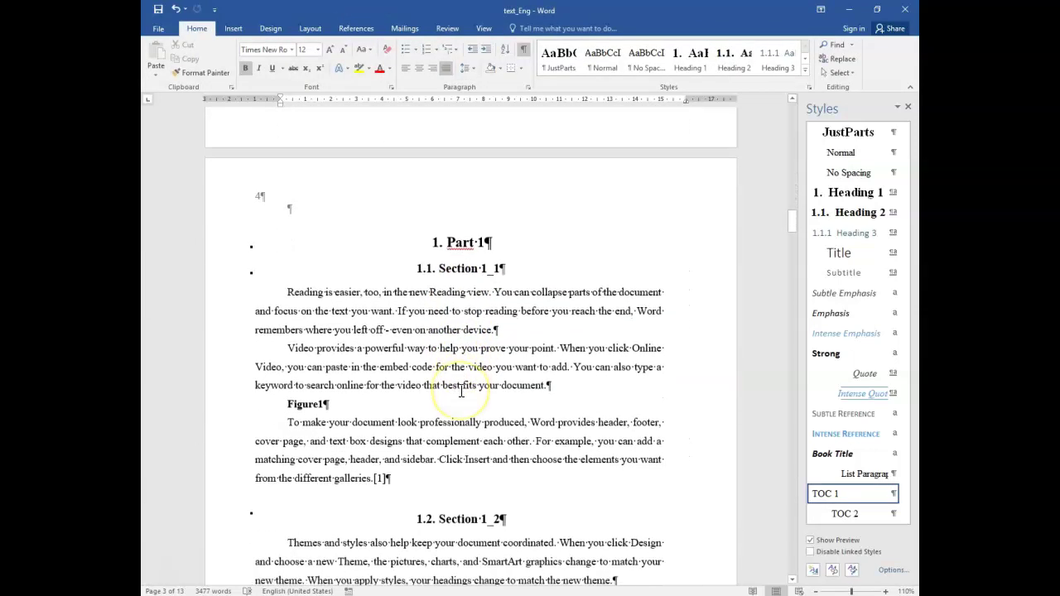
scroll(461, 391, "down", 10)
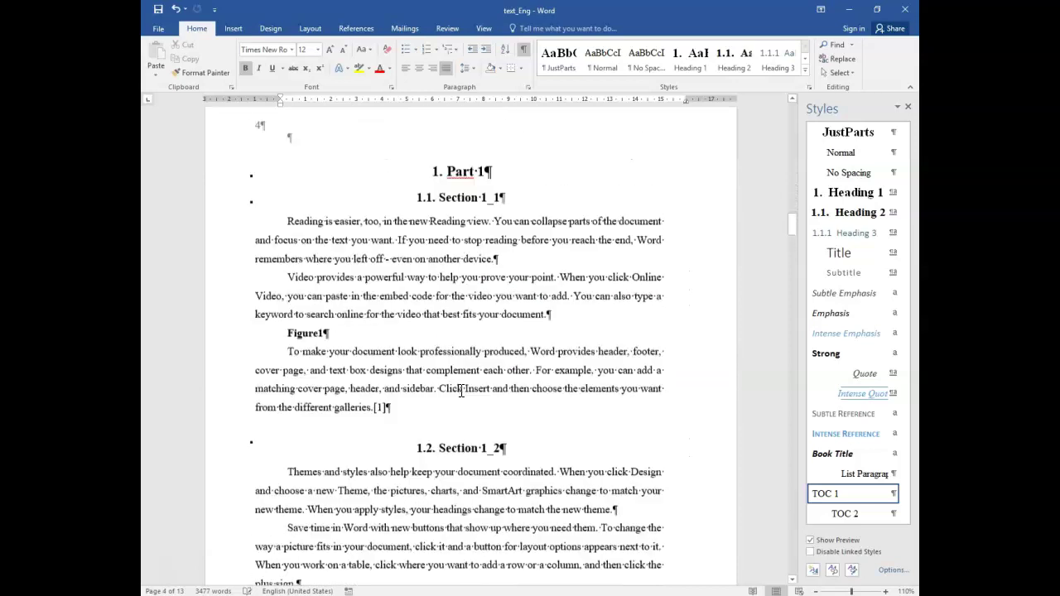
scroll(461, 391, "up", 15)
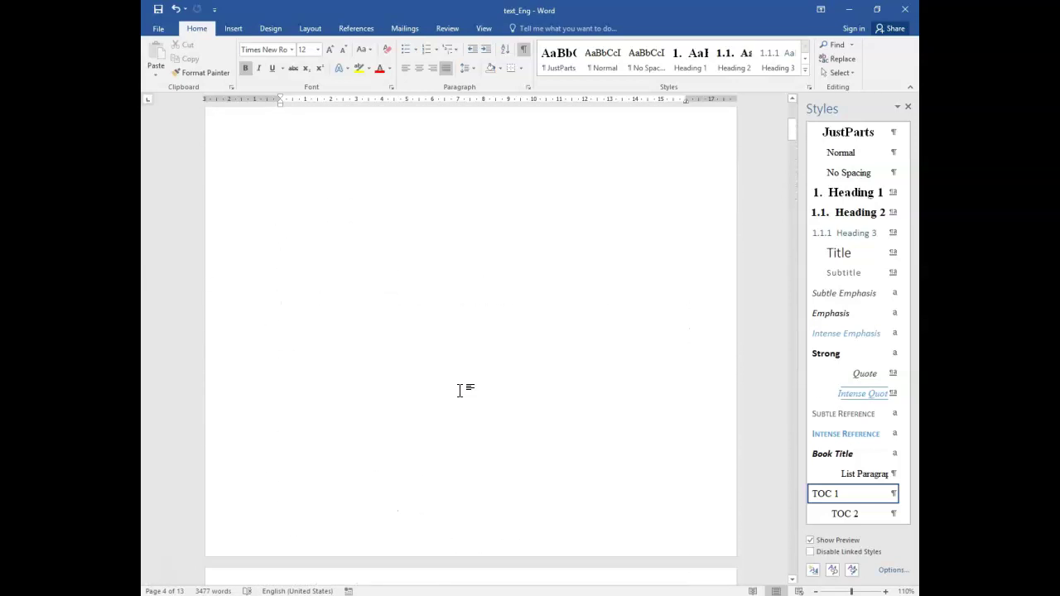
left_click(361, 325)
left_click(316, 204)
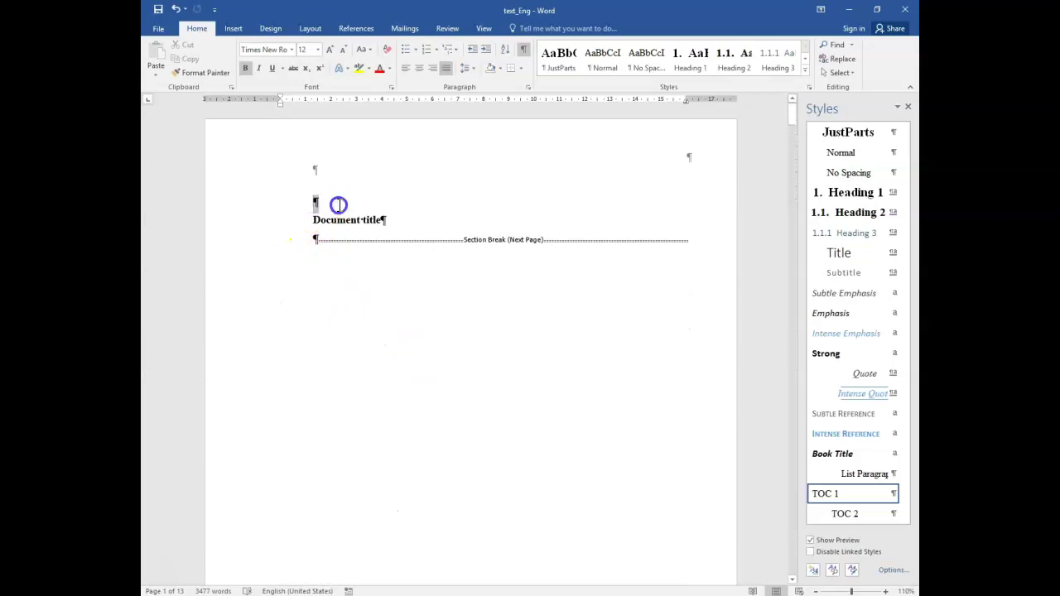
left_click_drag(338, 204, 428, 232)
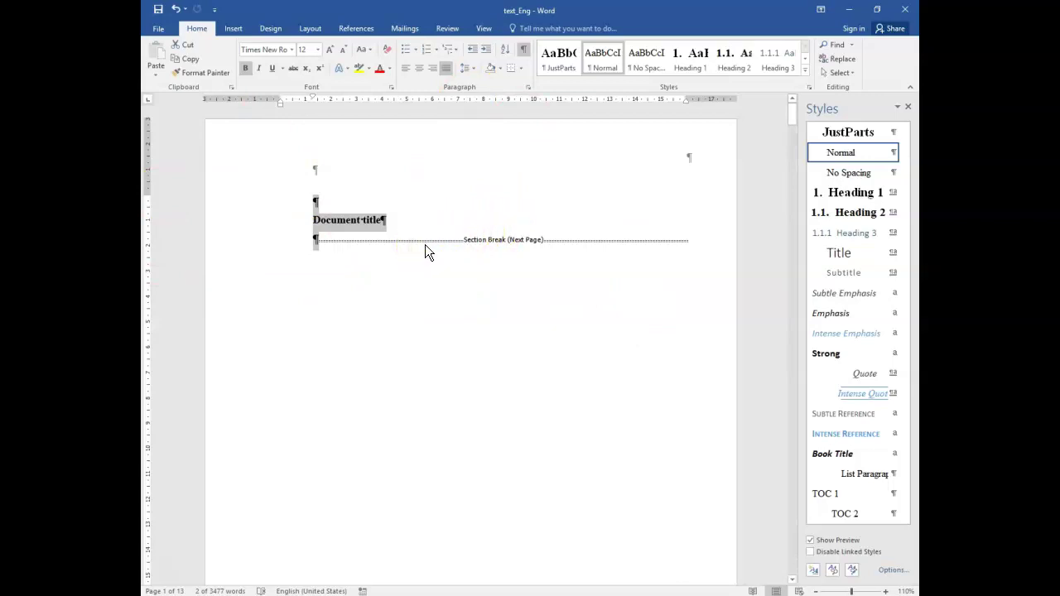
left_click(397, 224)
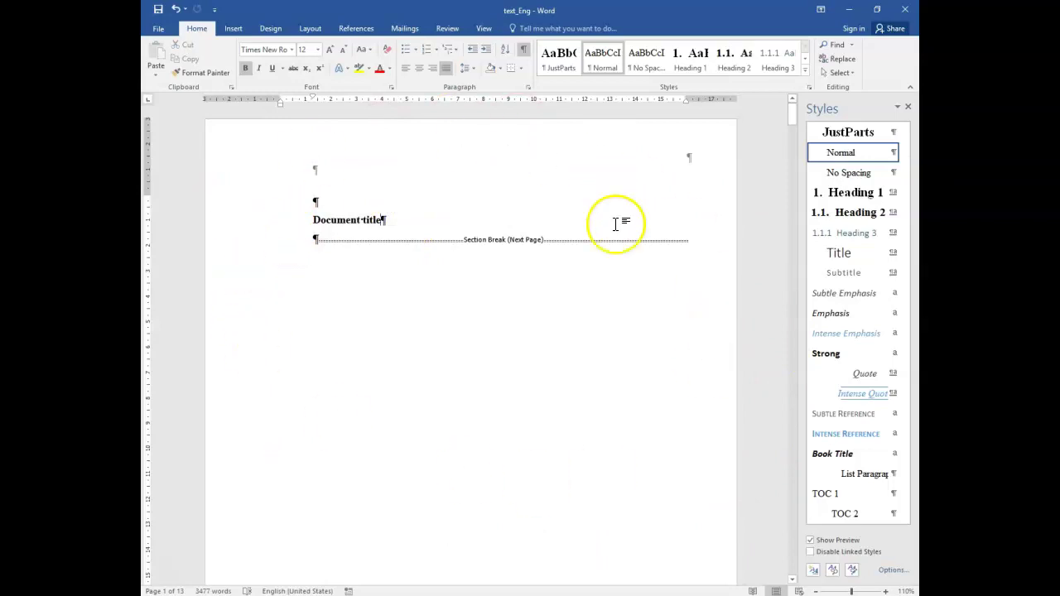
scroll(414, 301, "down", 10)
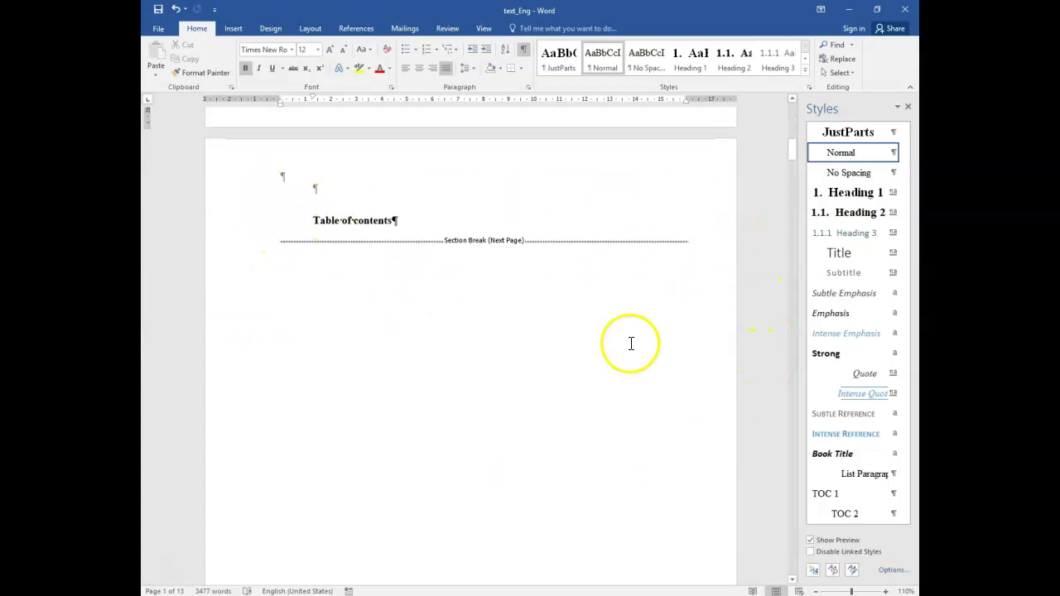
scroll(303, 251, "down", 10)
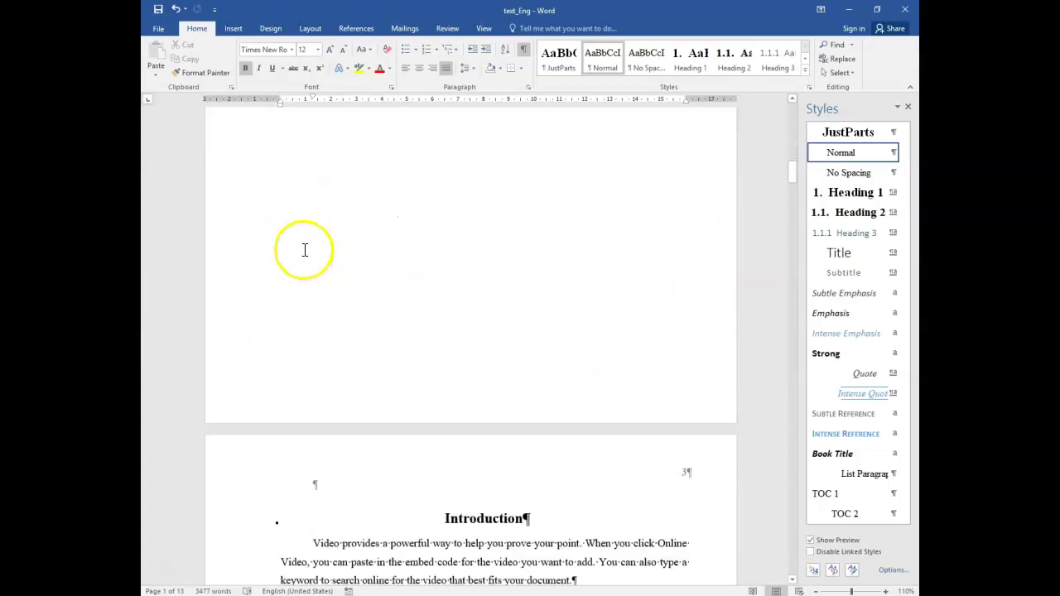
scroll(303, 251, "up", 15)
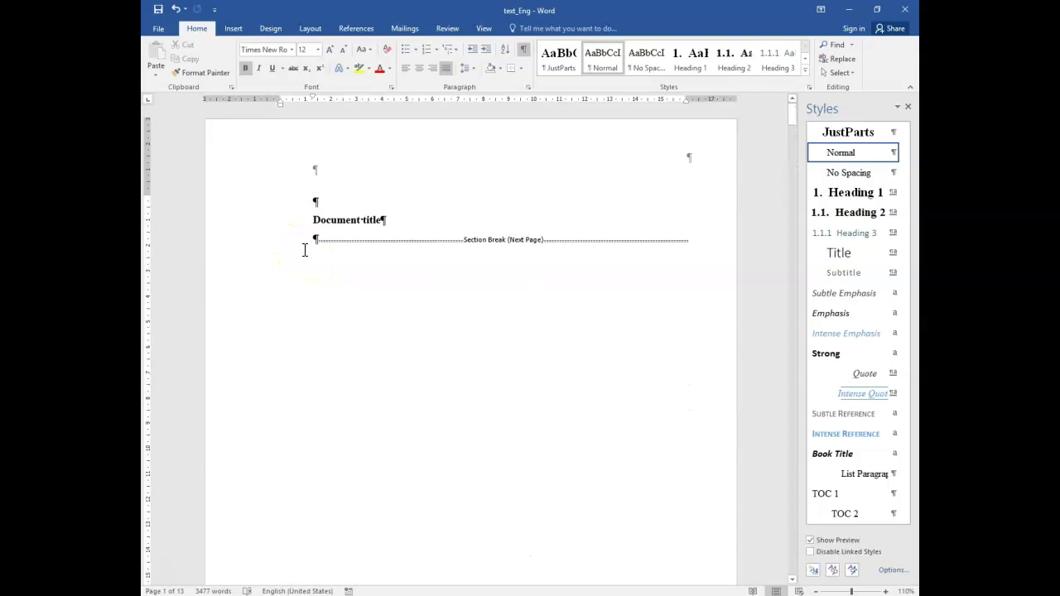
scroll(291, 260, "up", 1)
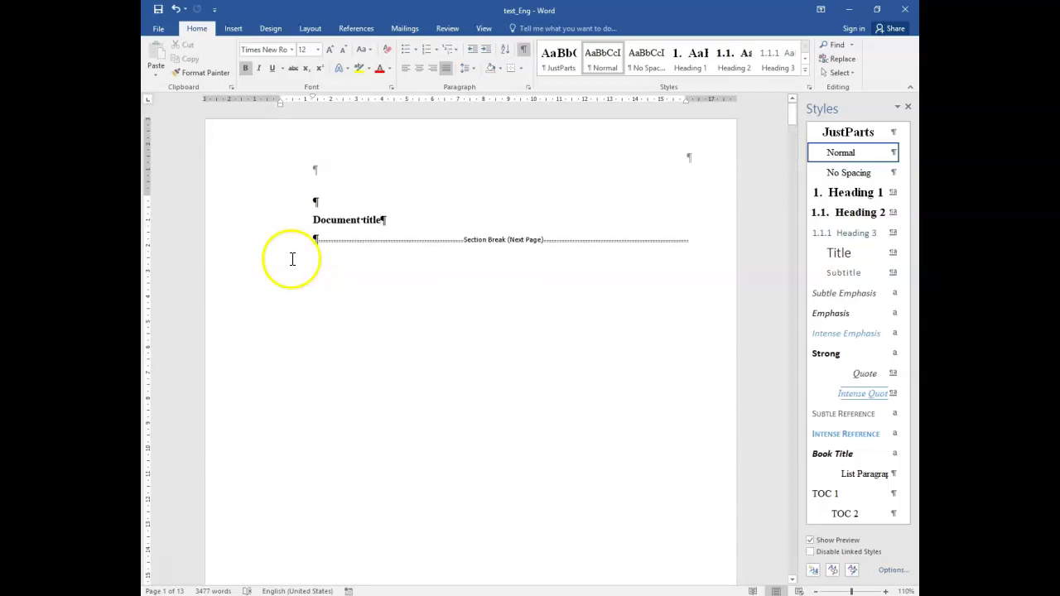